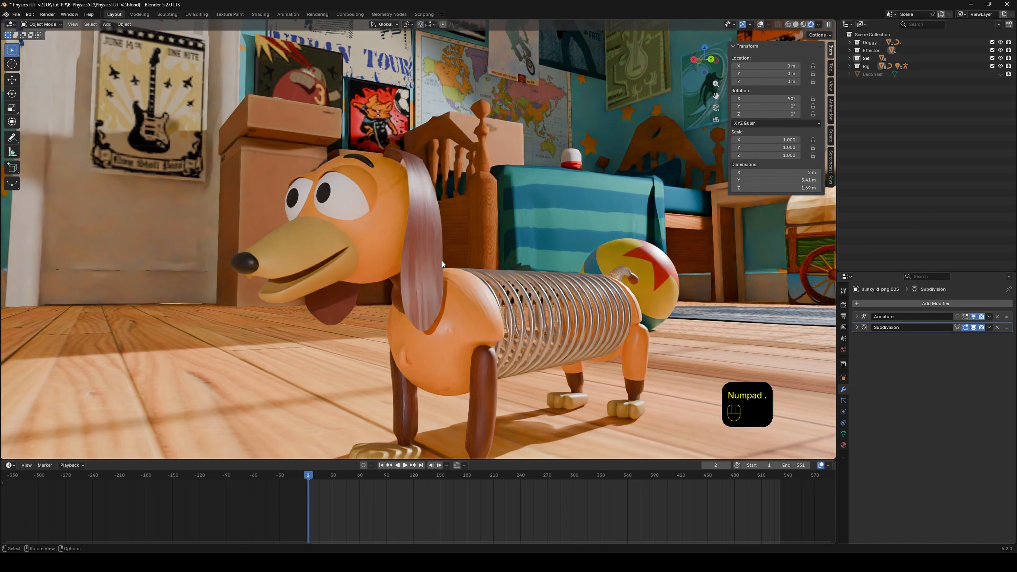
mouse_move(427, 231)
middle_down()
mouse_move(480, 235)
mouse_move(422, 236)
middle_up()
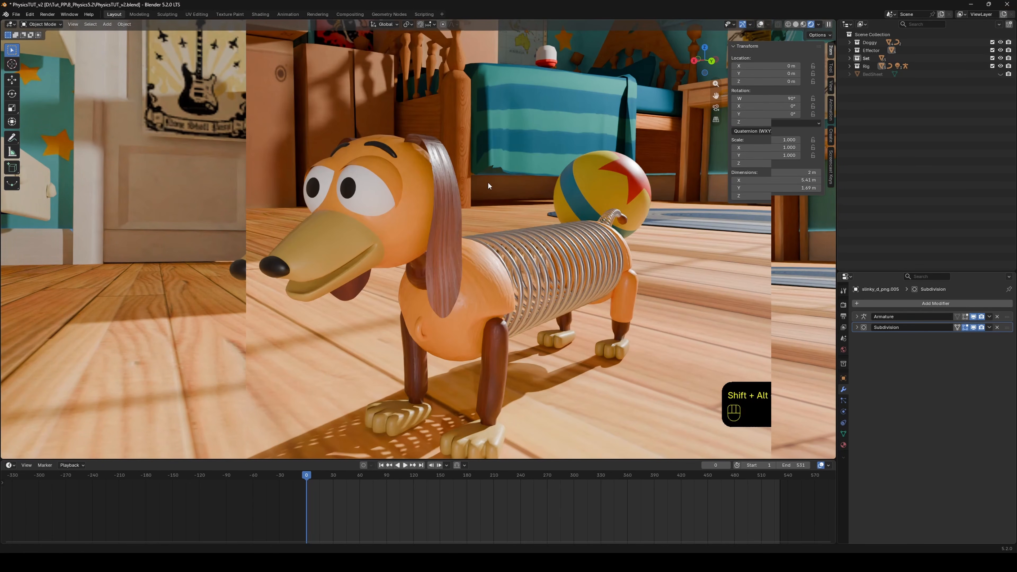
mouse_move(488, 181)
middle_down()
mouse_move(507, 185)
mouse_move(479, 184)
middle_up()
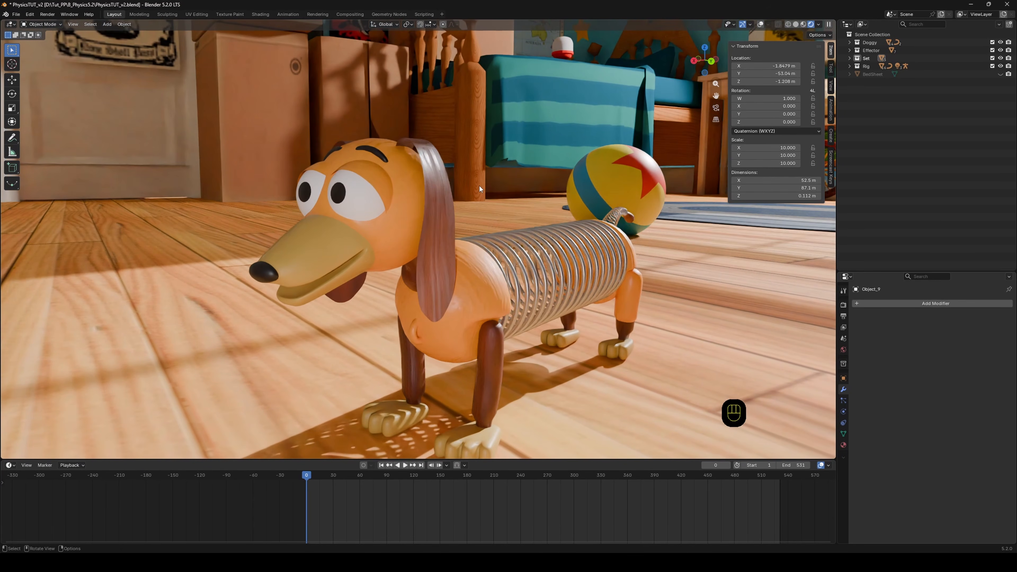
key(ctrl+2)
mouse_move(452, 136)
mouse_down()
mouse_move(365, 140)
mouse_move(413, 187)
mouse_up()
mouse_move(413, 186)
ctrl+right_down()
mouse_move(401, 299)
mouse_move(470, 324)
mouse_move(466, 163)
mouse_move(447, 133)
ctrl+right_up()
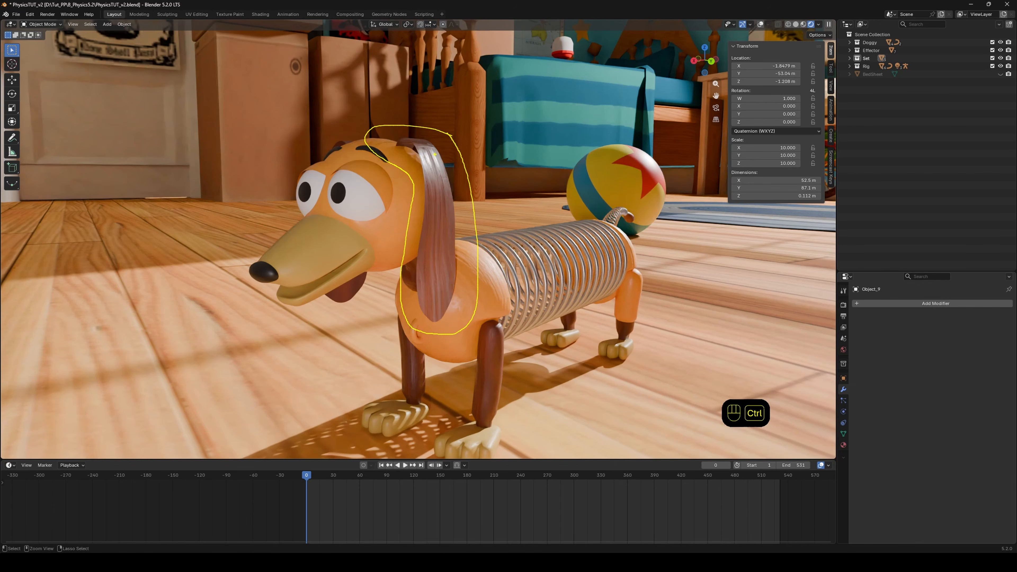
ctrl+shift+drag(435, 150, 480, 106)
ctrl+drag(343, 140, 330, 113)
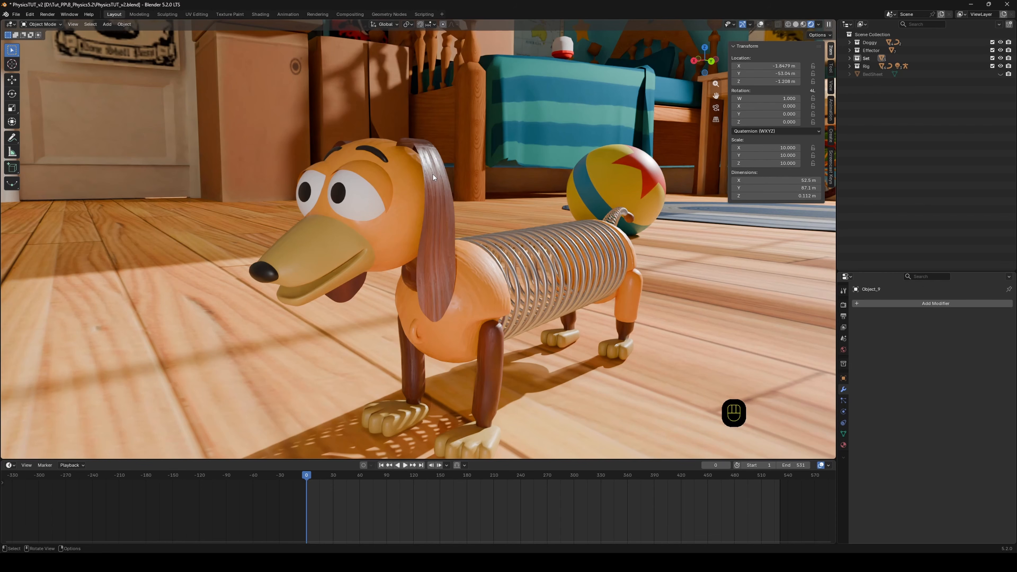
Show the viewport overlays, select the dog's near ear and display its vertex groups.
key(shift+alt+z)
click(431, 141)
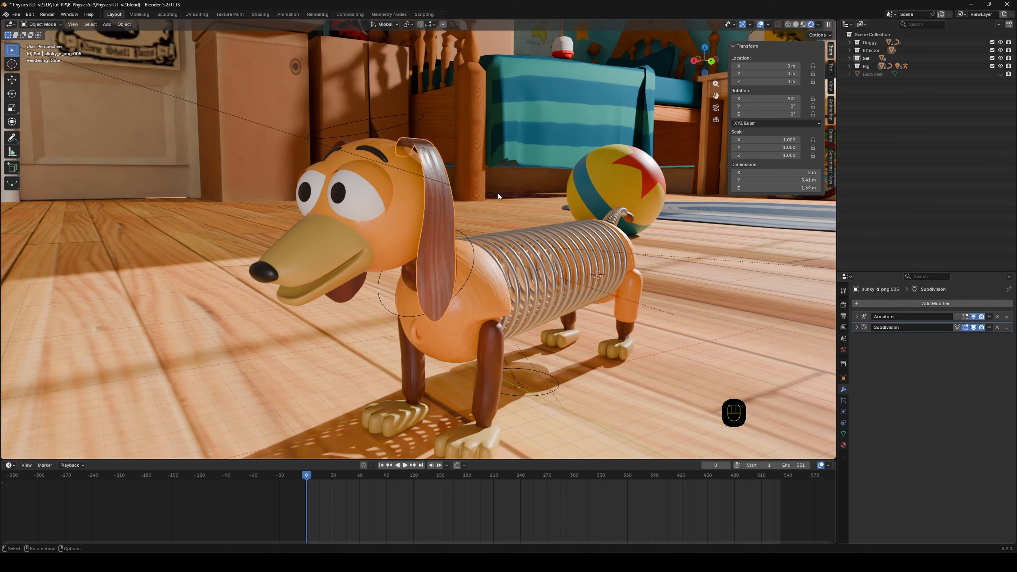
click(844, 434)
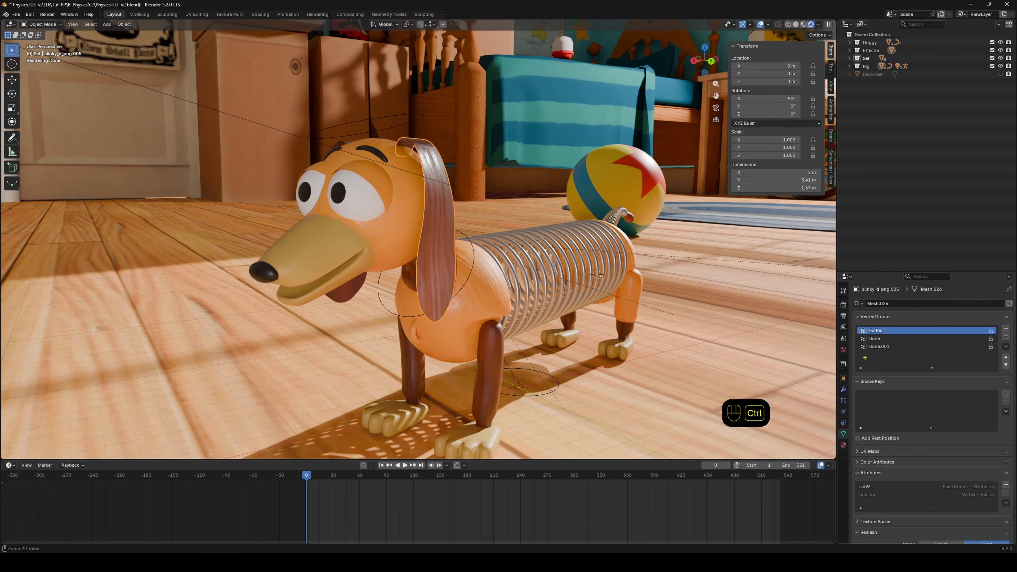
ctrl+drag(886, 329, 903, 335)
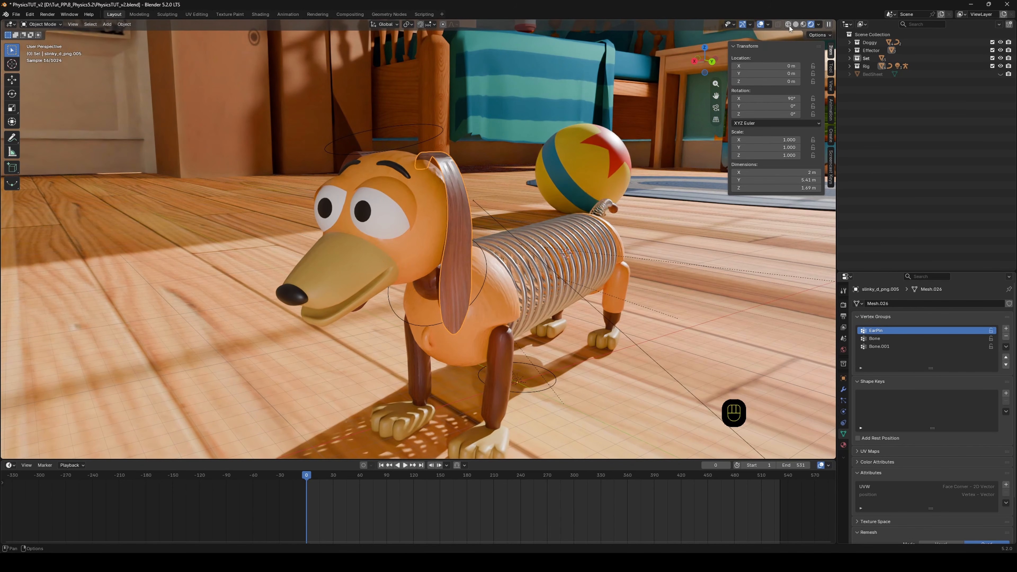
With solid shading, examine how the EarPin vertex group is weighted along the finished ear in Weight Paint mode.
click(797, 24)
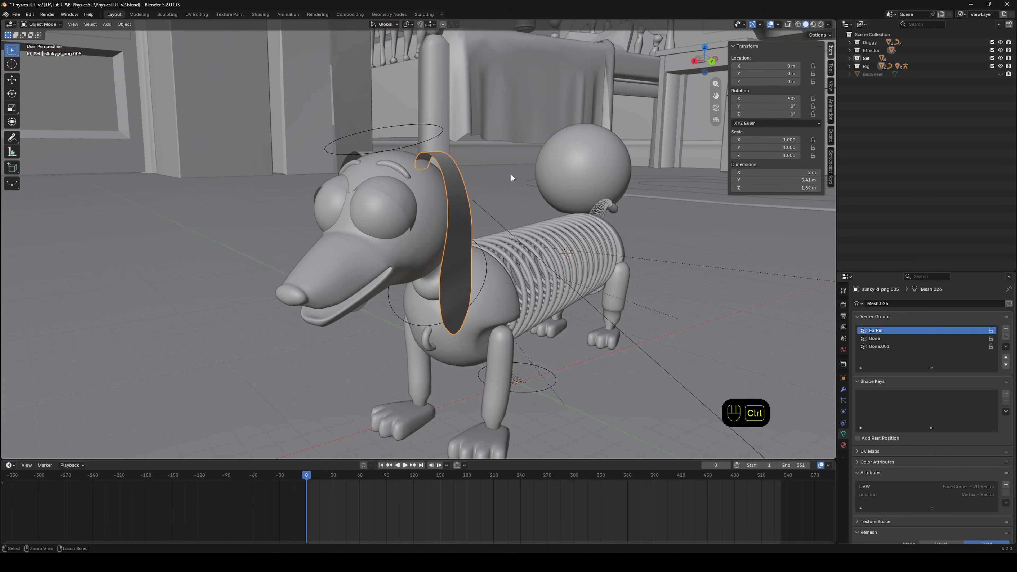
key(ctrl+Tab)
click(445, 146)
middle_drag(461, 202, 521, 141)
ctrl+shift+drag(481, 179, 472, 148)
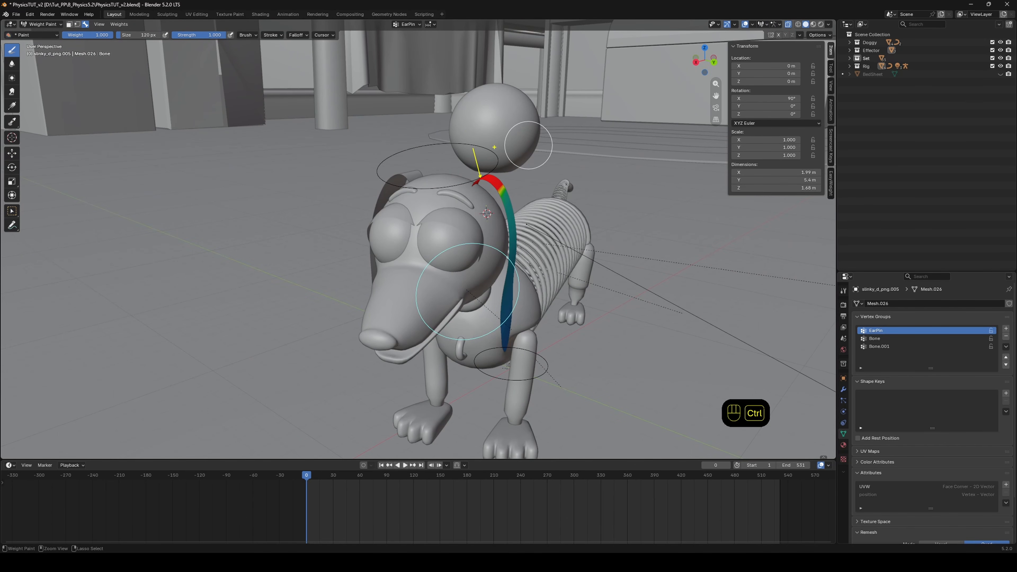
mouse_move(501, 165)
ctrl+mouse_down()
mouse_move(496, 204)
mouse_move(485, 158)
ctrl+mouse_up()
ctrl+drag(517, 200, 518, 347)
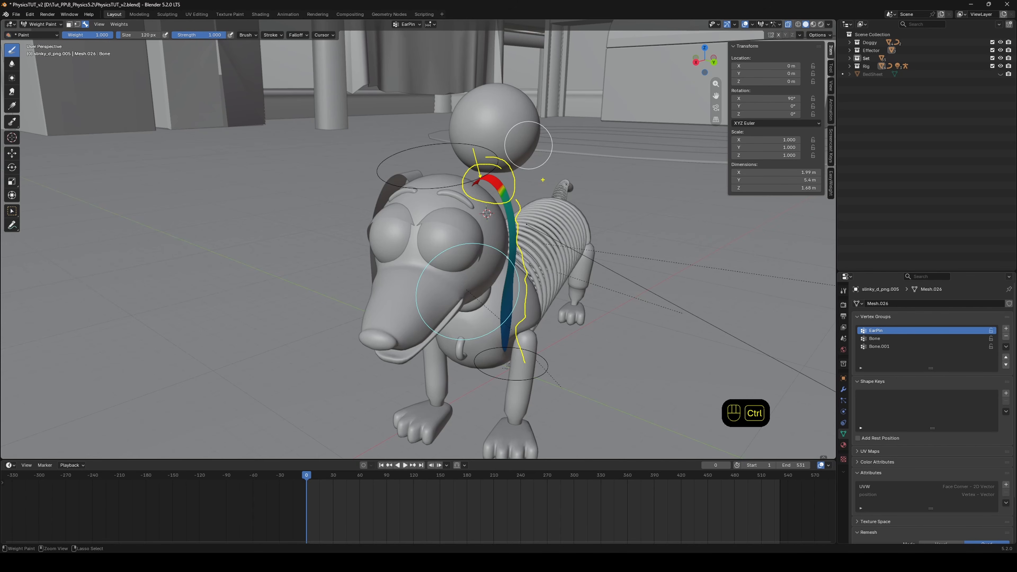
key(Escape)
middle_drag(492, 183, 538, 186)
Return to Object Mode, select the dog's opposite ear and add a vertex group named EarPin to it.
key(ctrl+Tab)
click(557, 187)
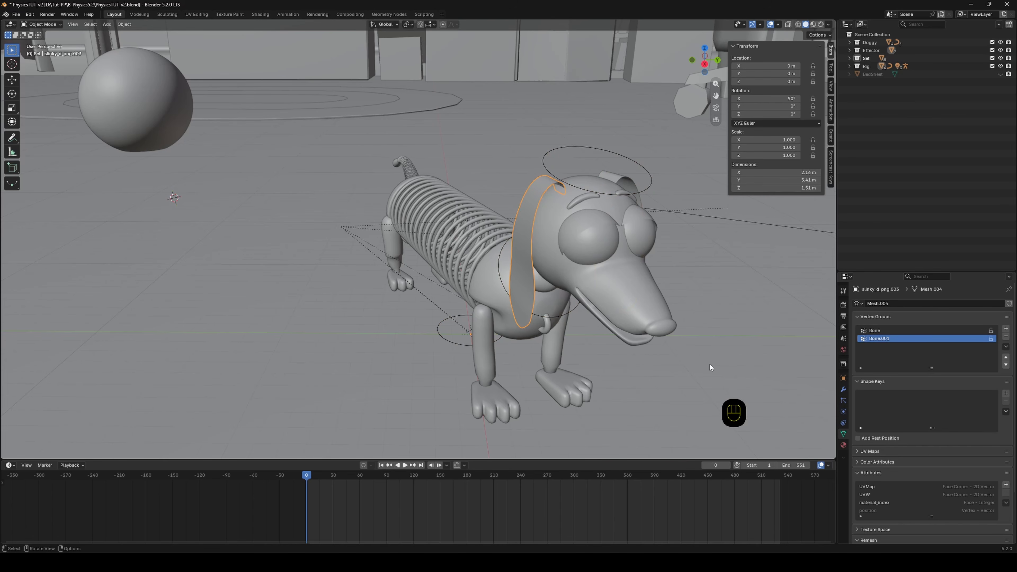
click(1006, 328)
key(F2)
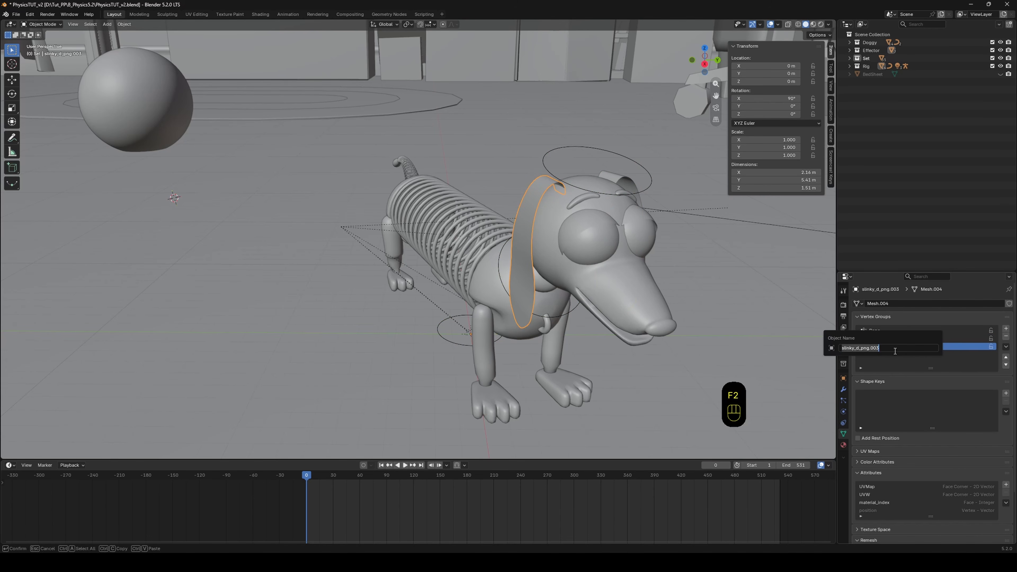
key(Escape)
double_click(886, 347)
text(EarP)
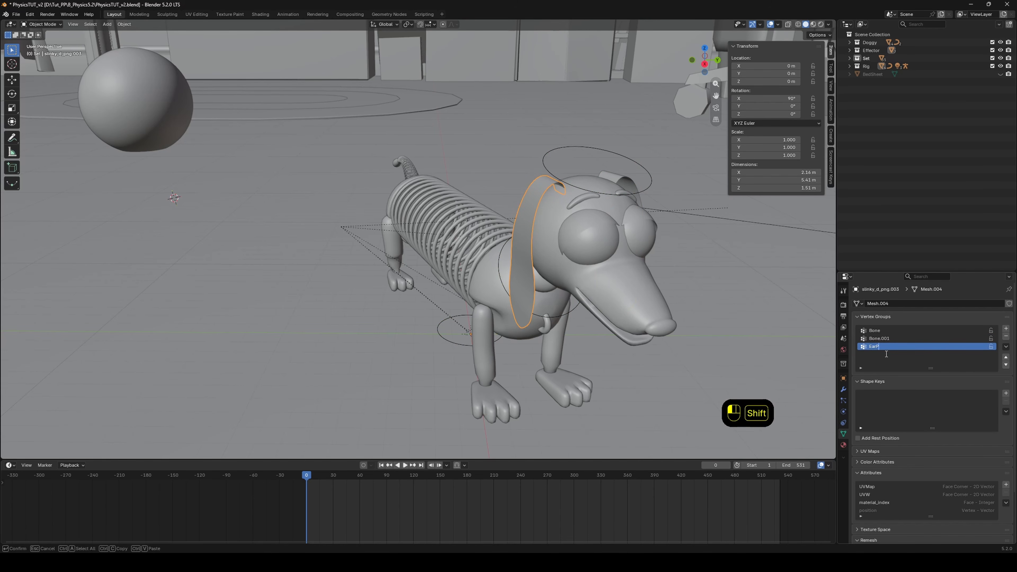
text(in)
key(Return)
In Edit Mode, select a strip of faces along one edge of the ear's curled upper end.
key(Tab)
middle_drag(401, 176, 332, 208)
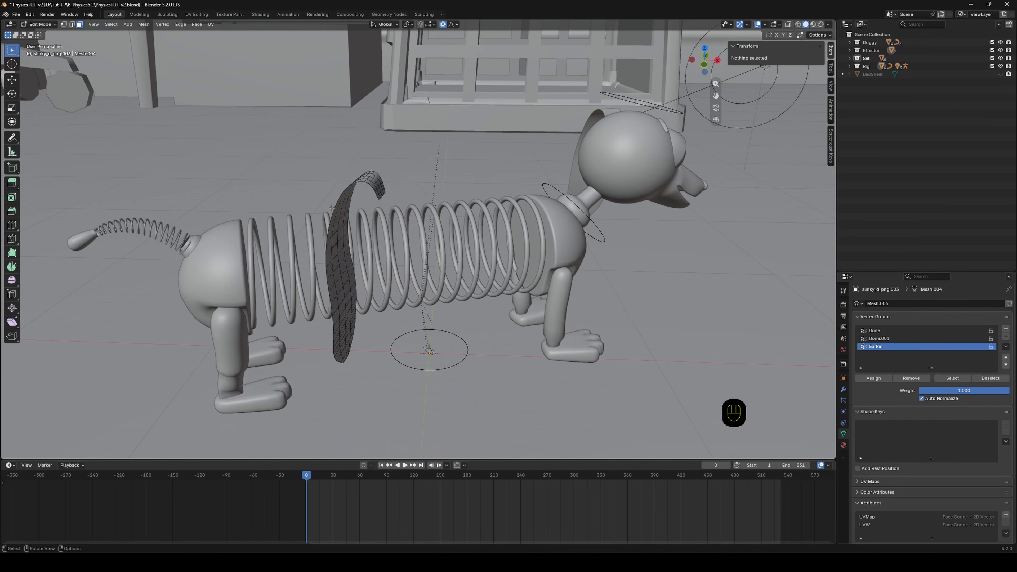
click(379, 196)
key(3)
key(KP_Decimal)
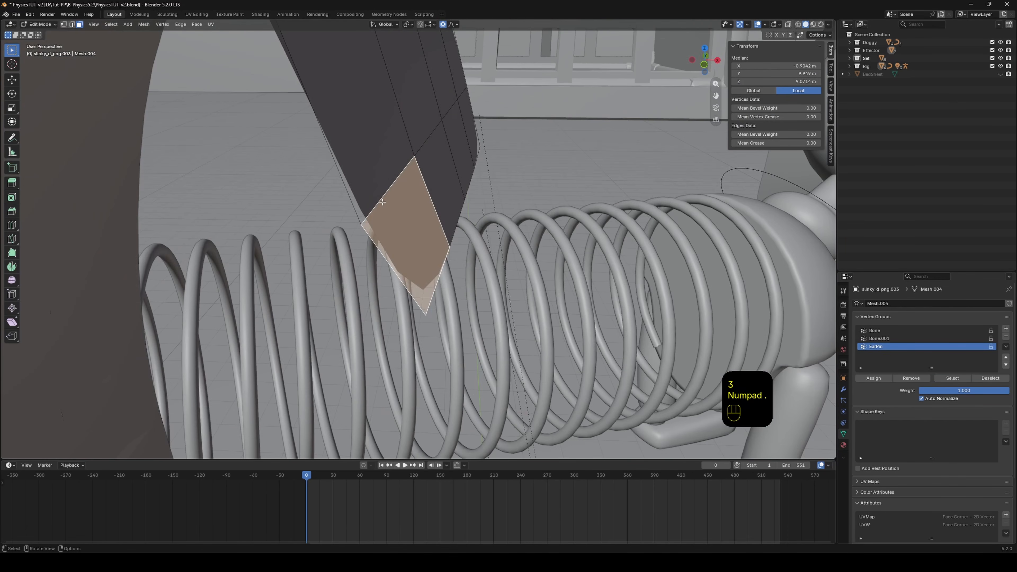
shift+click(410, 207)
shift+click(391, 176)
shift+click(370, 148)
shift+click(347, 126)
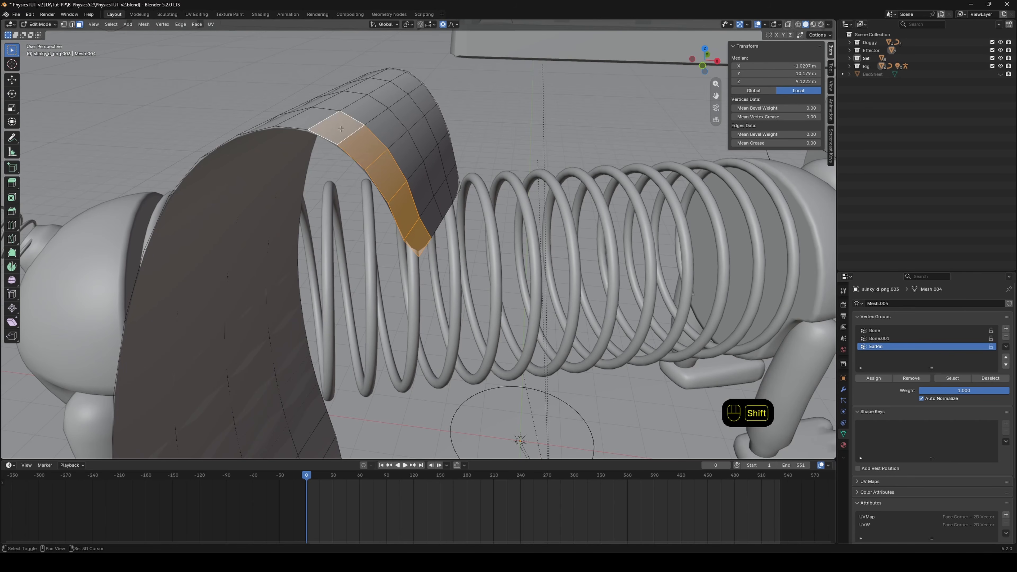
shift+click(312, 117)
Extend the face selection across the full width of the ear's curled upper end using shortest-path picking.
mouse_move(311, 117)
middle_down()
mouse_move(326, 120)
mouse_move(321, 133)
middle_up()
ctrl+shift+click(393, 85)
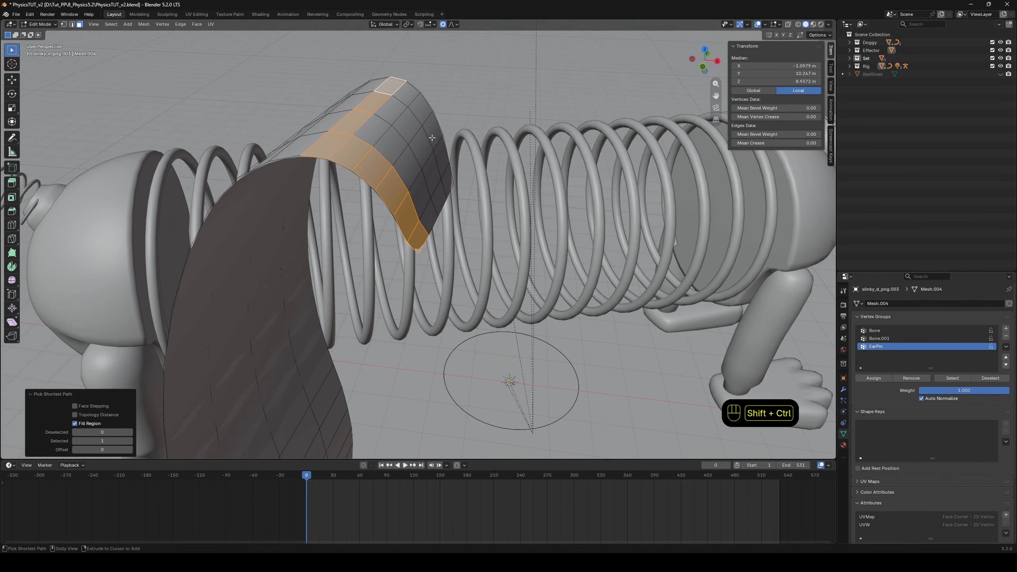
ctrl+shift+click(448, 181)
ctrl+shift+click(428, 217)
middle_drag(428, 218, 434, 173)
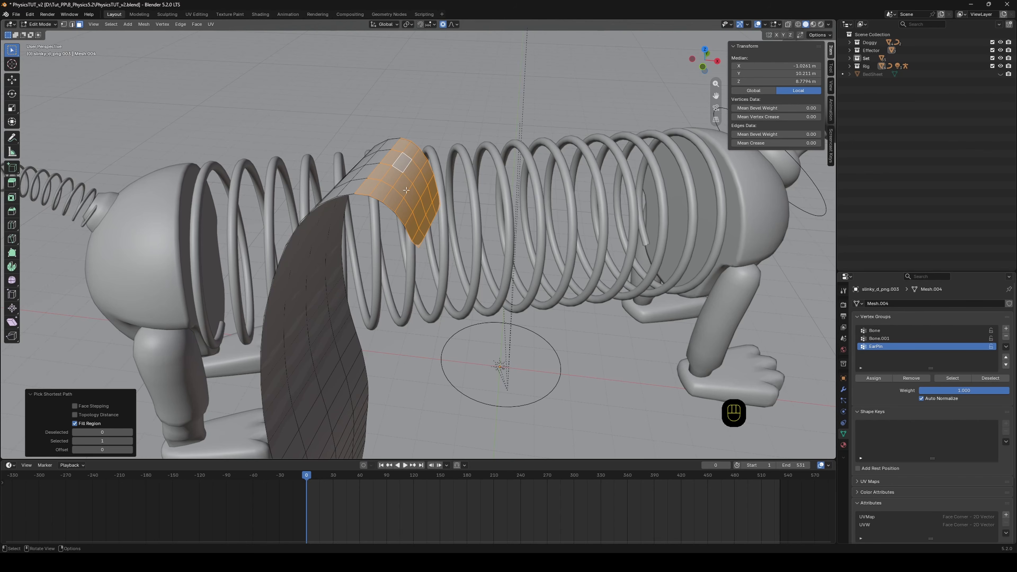
Assign the selected faces at the ear's curled upper end to the EarPin vertex group.
key(ctrl+2)
drag(442, 141, 433, 114)
drag(455, 169, 899, 356)
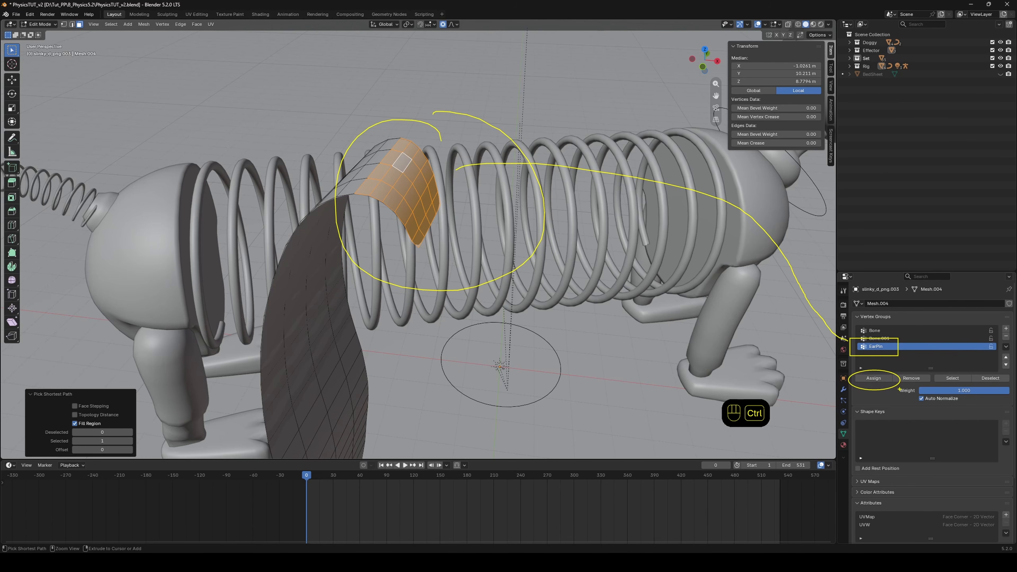
key(Escape)
click(881, 380)
middle_drag(468, 136, 467, 135)
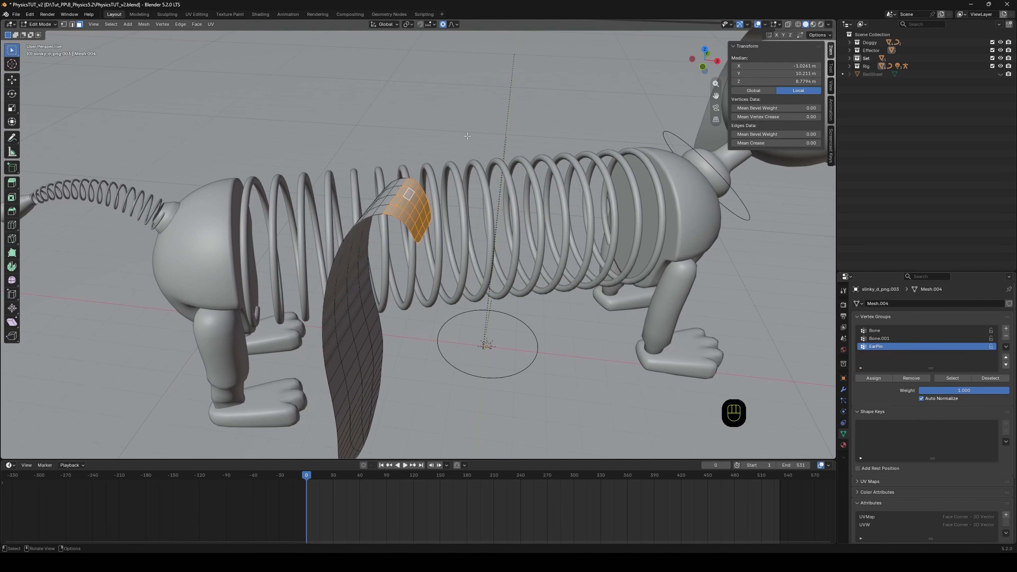
Leave Edit Mode, switch the ear to Weight Paint mode and inspect its EarPin weights from several sides.
key(Tab)
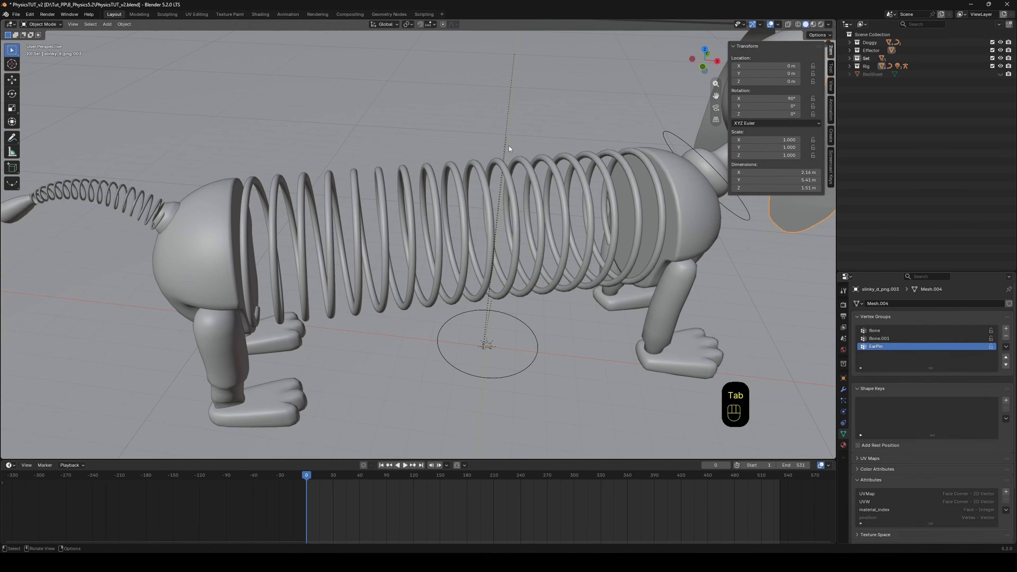
key(KP_Decimal)
key(ctrl+Tab)
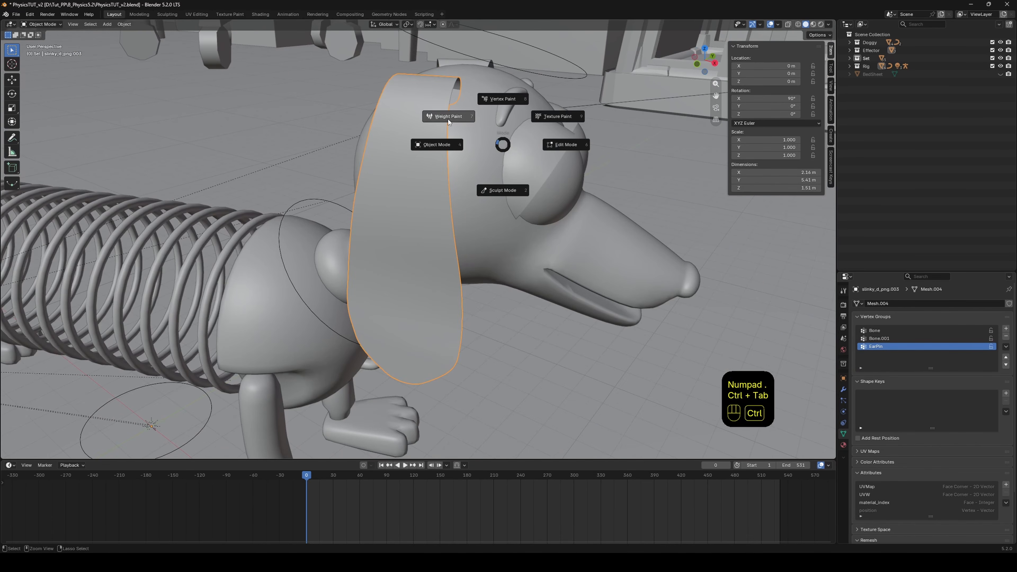
click(444, 114)
mouse_move(505, 267)
middle_down()
mouse_move(382, 137)
mouse_move(437, 77)
middle_up()
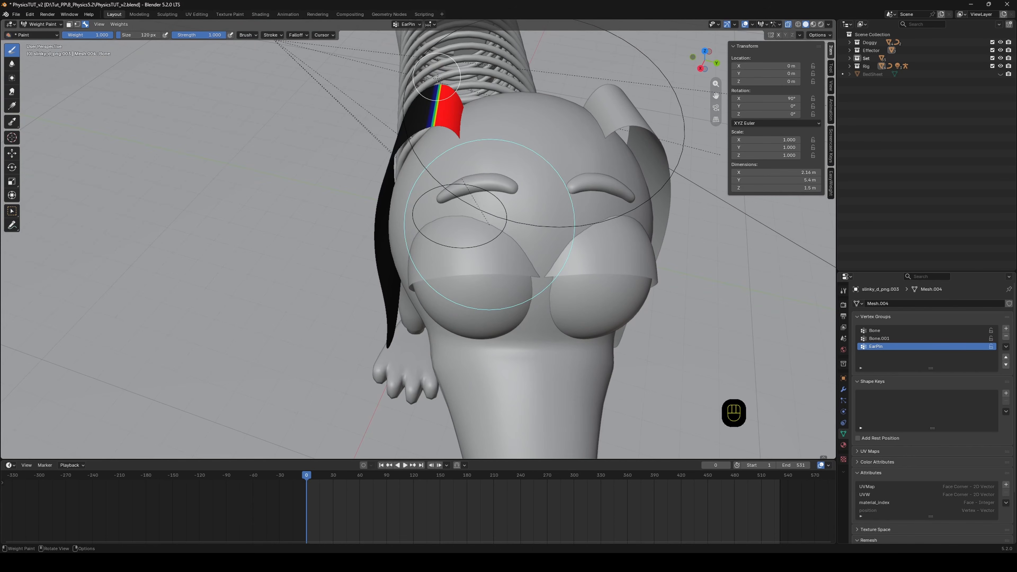
mouse_move(445, 112)
middle_down()
mouse_move(416, 104)
mouse_move(434, 88)
middle_up()
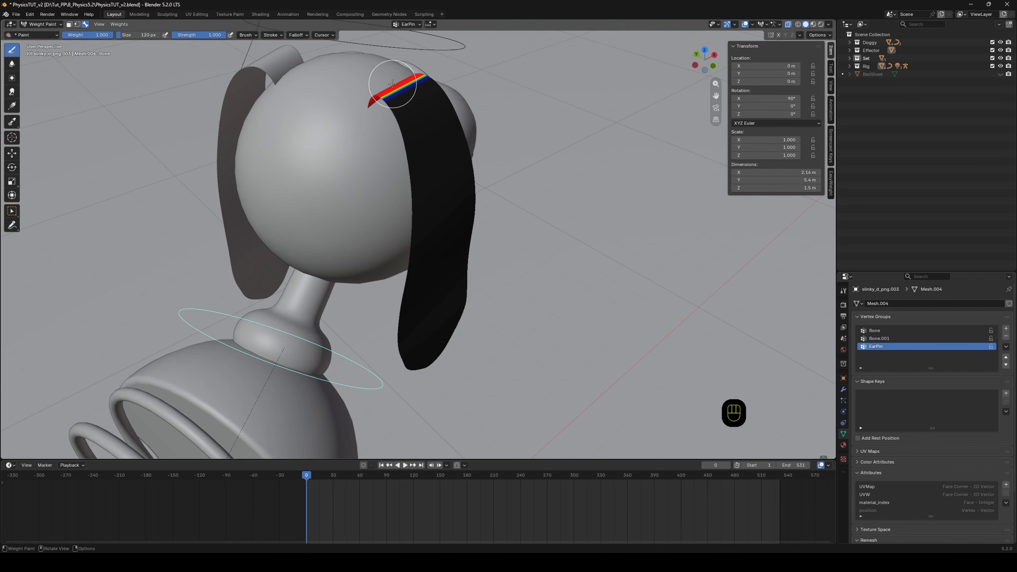
middle_drag(447, 175, 429, 198)
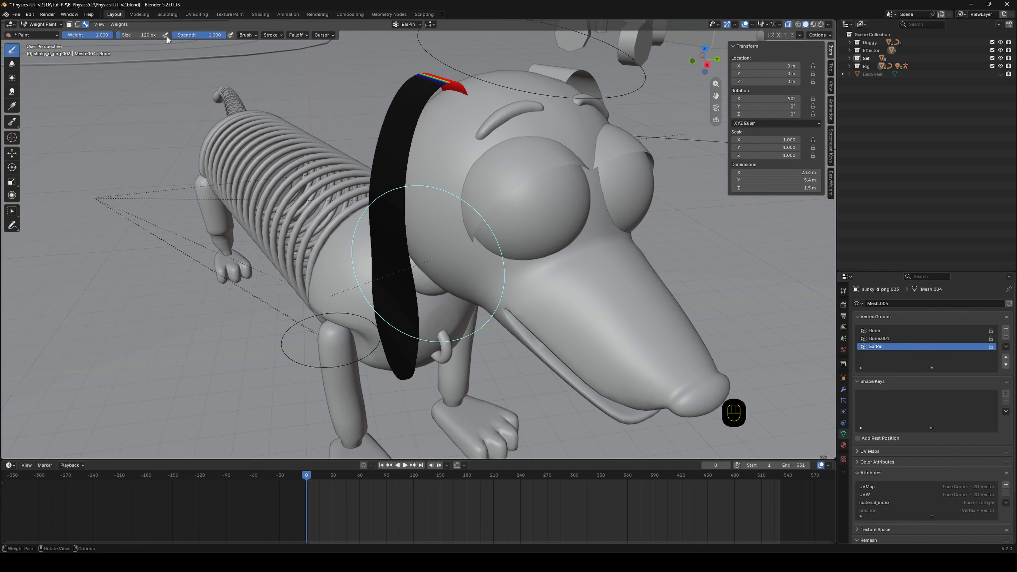
Smooth the ear's EarPin weights with a factor of 1.000 and a high iteration count to form a long gradient.
click(118, 24)
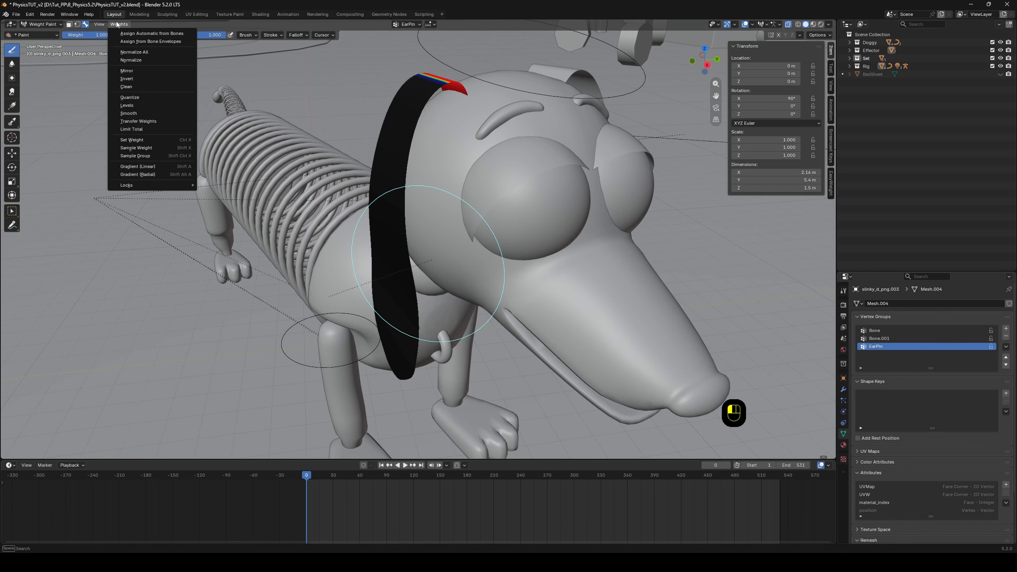
click(134, 113)
drag(102, 441, 149, 441)
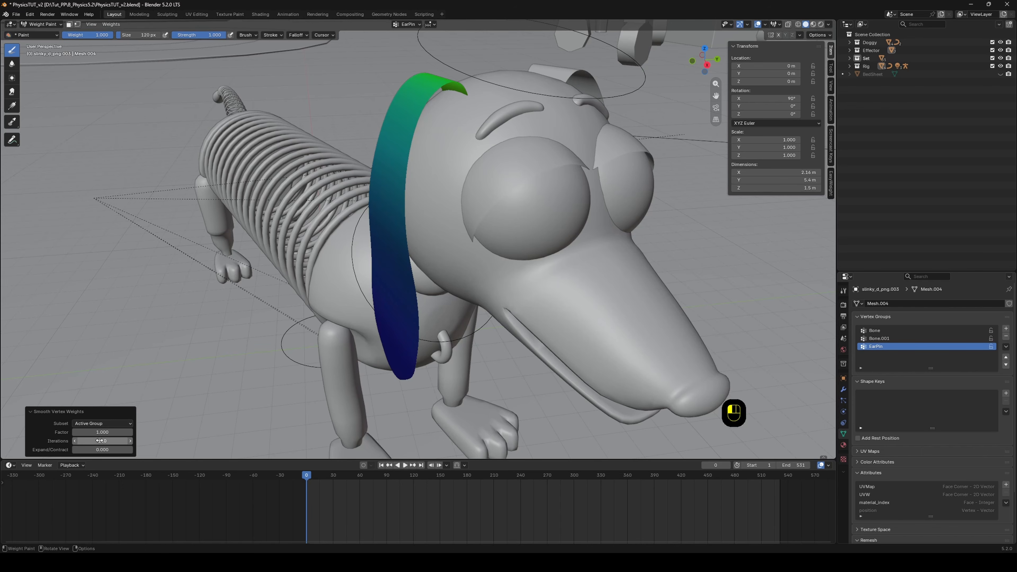
middle_drag(419, 110, 367, 117)
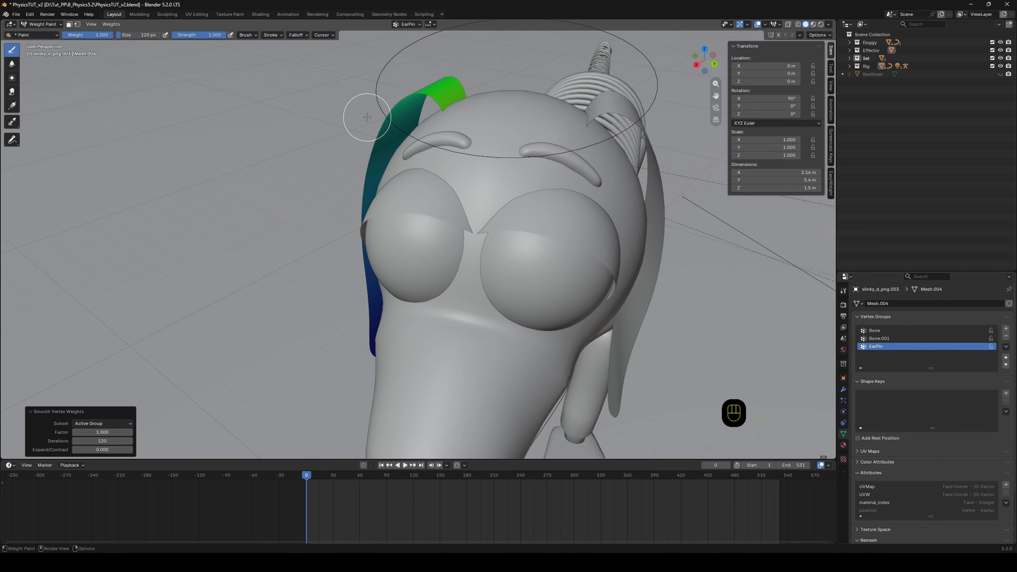
Isolate the ear in local view and paint a weight of 1.000 over its curled upper end.
key(KP_Divide)
middle_drag(482, 91, 511, 192)
mouse_move(488, 186)
mouse_down()
mouse_move(470, 146)
mouse_move(465, 154)
mouse_up()
middle_drag(465, 154, 518, 175)
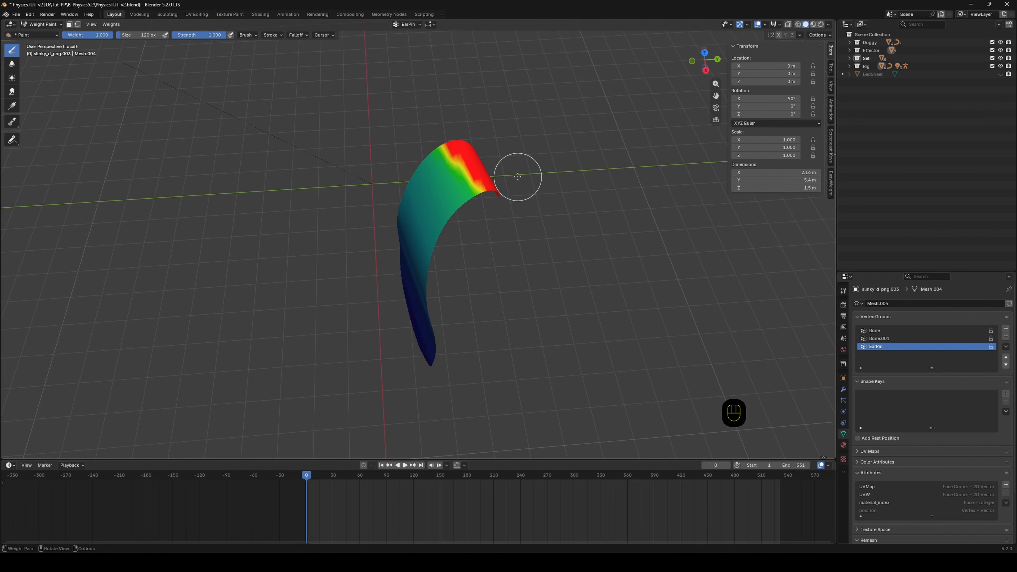
mouse_move(452, 136)
mouse_down()
mouse_move(473, 192)
mouse_move(458, 188)
mouse_move(473, 193)
mouse_up()
drag(472, 193, 477, 205)
middle_drag(478, 204, 525, 139)
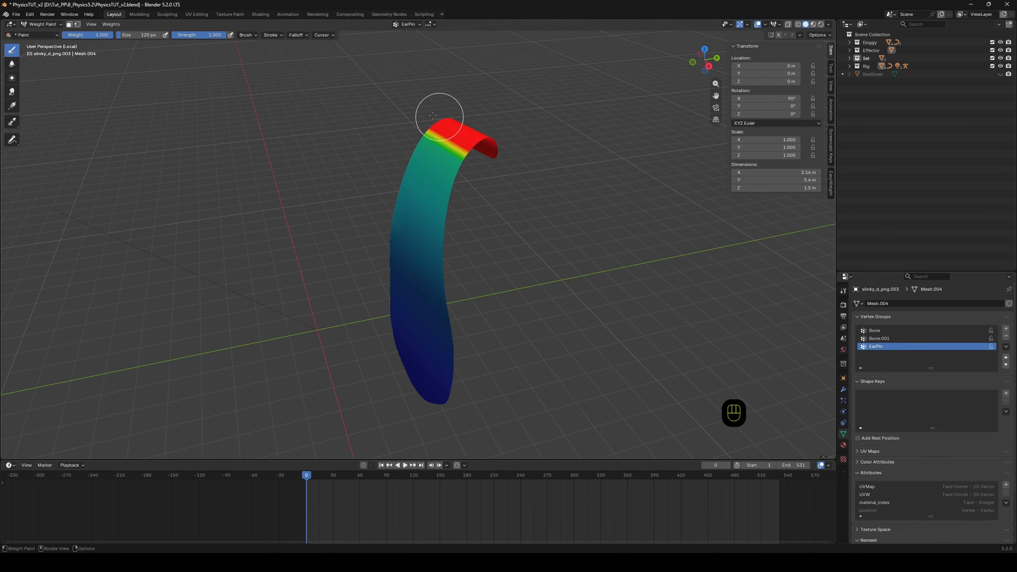
Smooth the painted EarPin weights with a factor of 1.000 and only a few iterations to soften the transition.
click(117, 26)
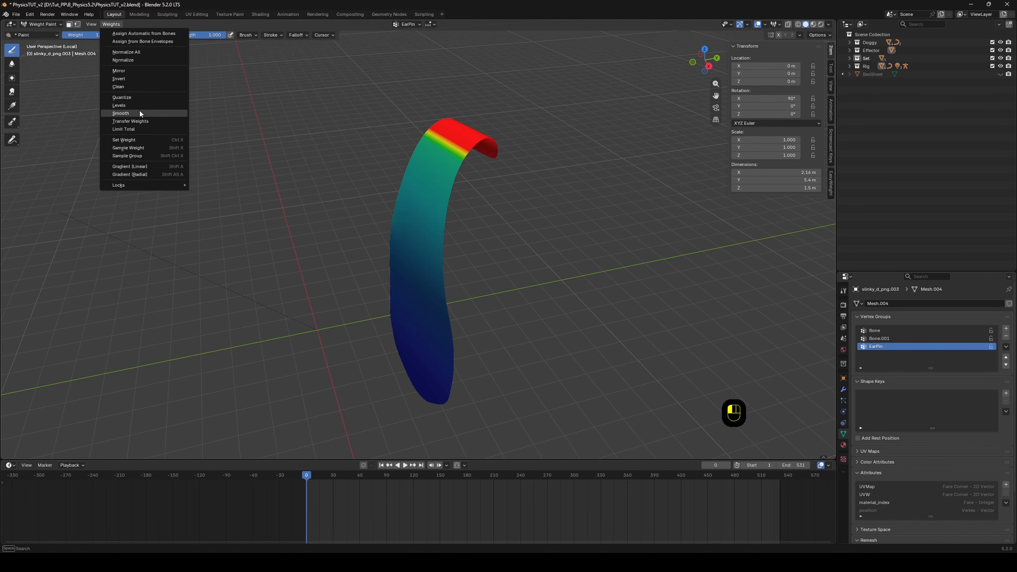
click(136, 114)
drag(120, 436, 82, 436)
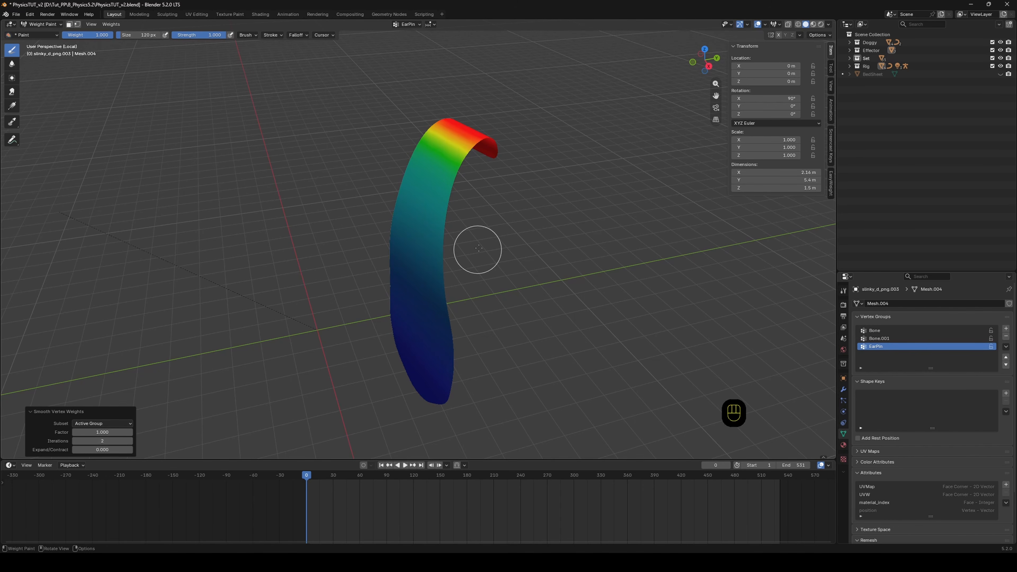
mouse_move(476, 245)
middle_down()
mouse_move(402, 229)
mouse_move(642, 218)
mouse_move(613, 221)
middle_up()
mouse_move(346, 183)
mouse_down()
mouse_move(371, 119)
mouse_move(338, 93)
mouse_up()
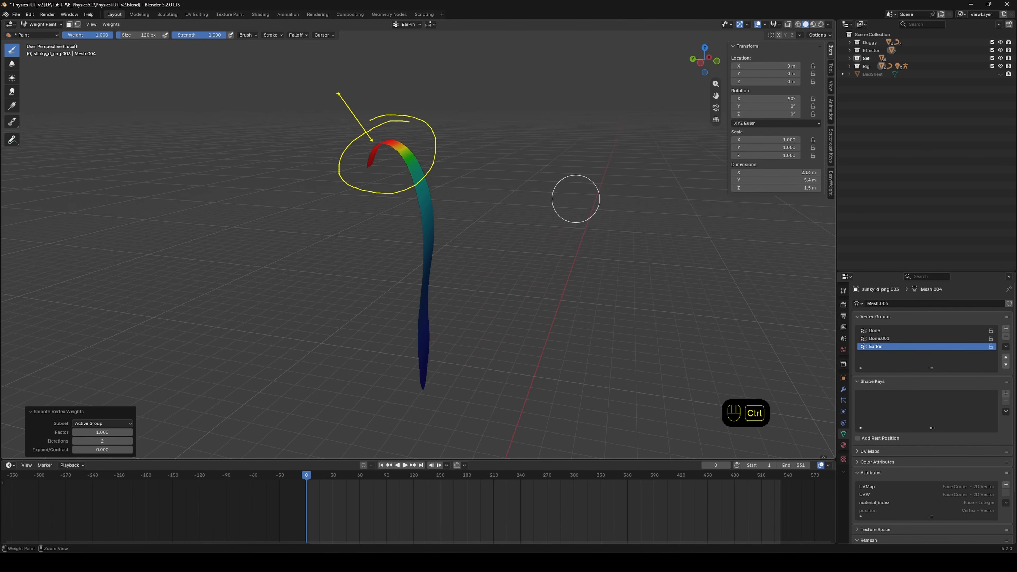
drag(439, 178, 442, 378)
drag(357, 135, 311, 210)
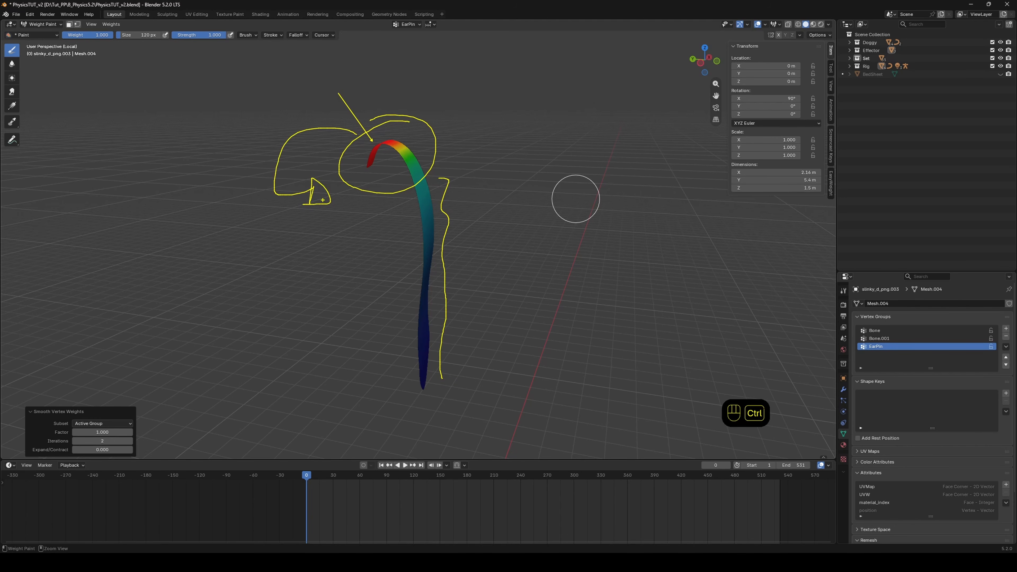
Exit local view to bring back the whole scene and return from Weight Paint to Object Mode.
key(KP_Divide)
middle_drag(499, 170, 390, 163)
key(ctrl+Tab)
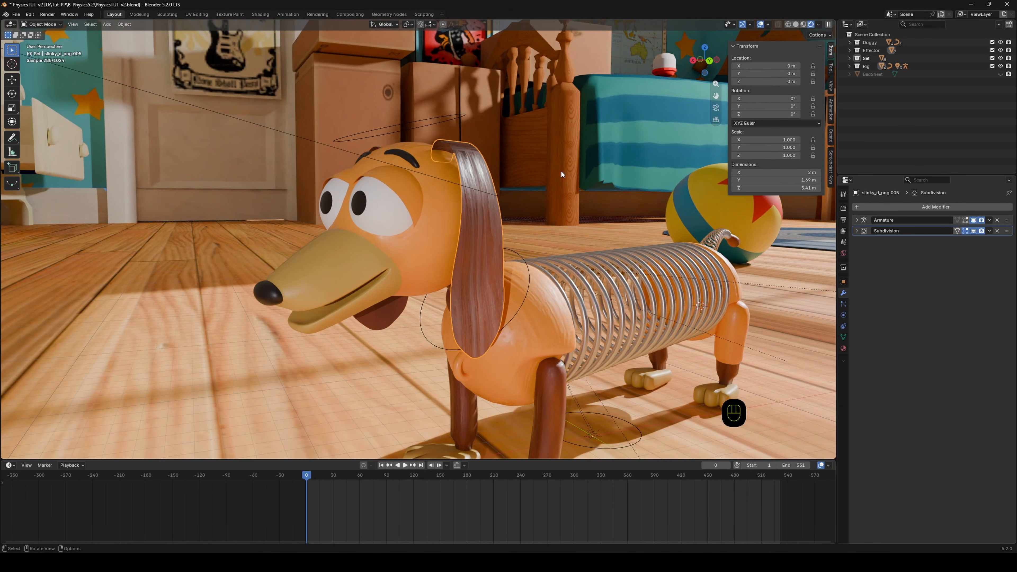
Switch the viewport from rendered to solid shading with the dog's ear in view.
middle_drag(584, 175, 593, 172)
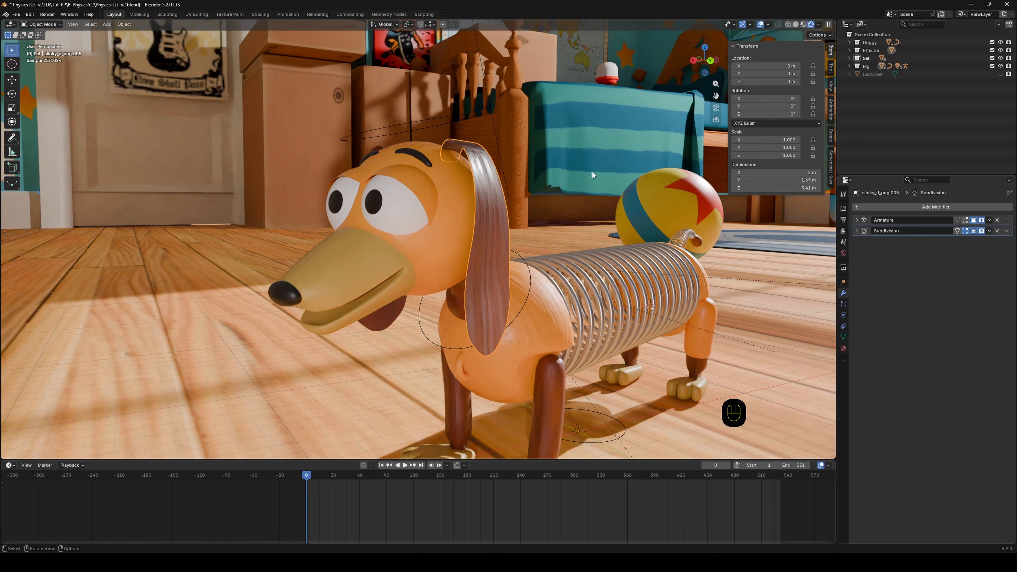
click(796, 24)
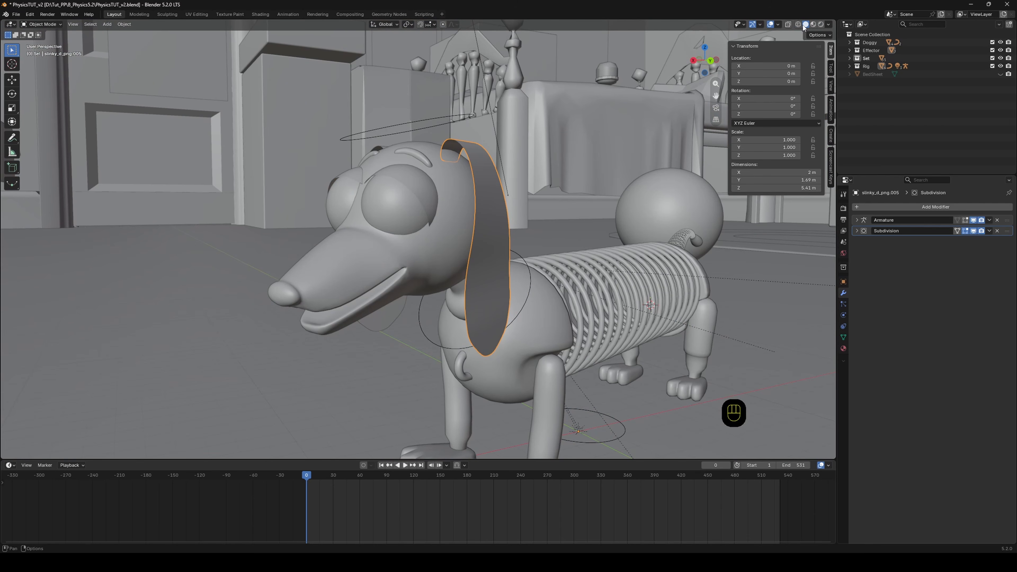
middle_drag(570, 180, 520, 212)
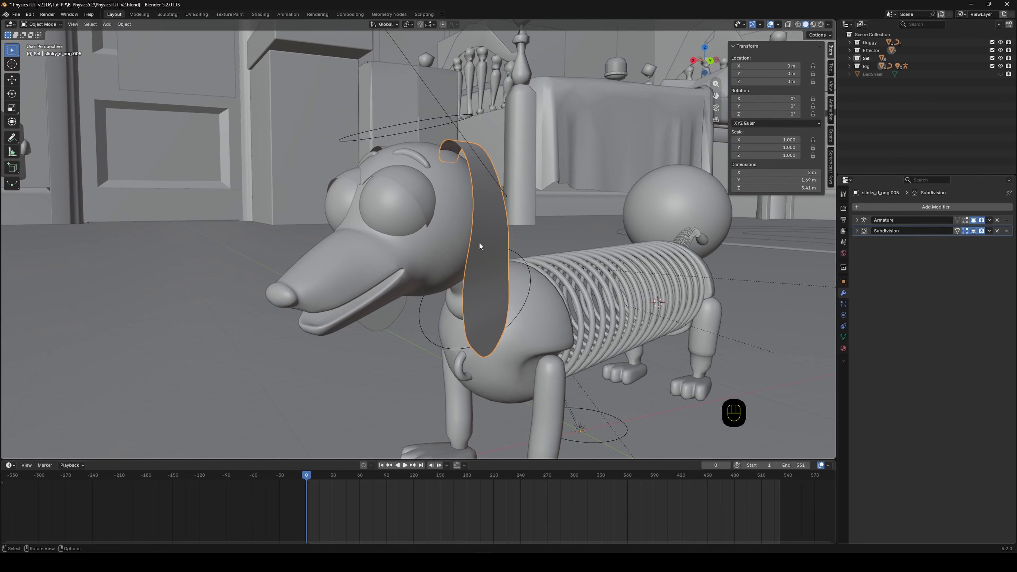
Add a Cloth Dynamics (Experimental) simulation modifier to the ear.
key(ctrl+2)
drag(825, 284, 858, 300)
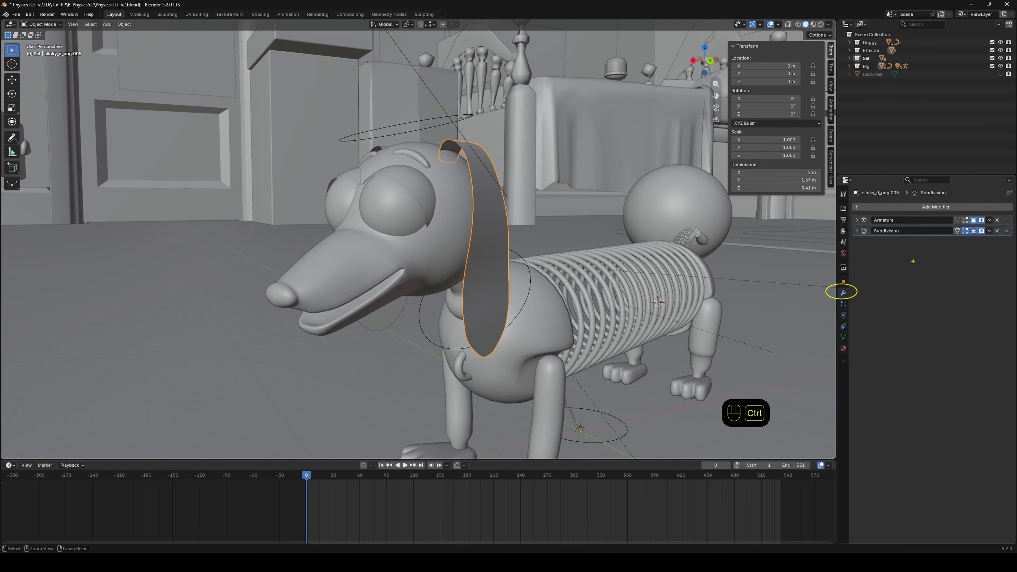
click(928, 207)
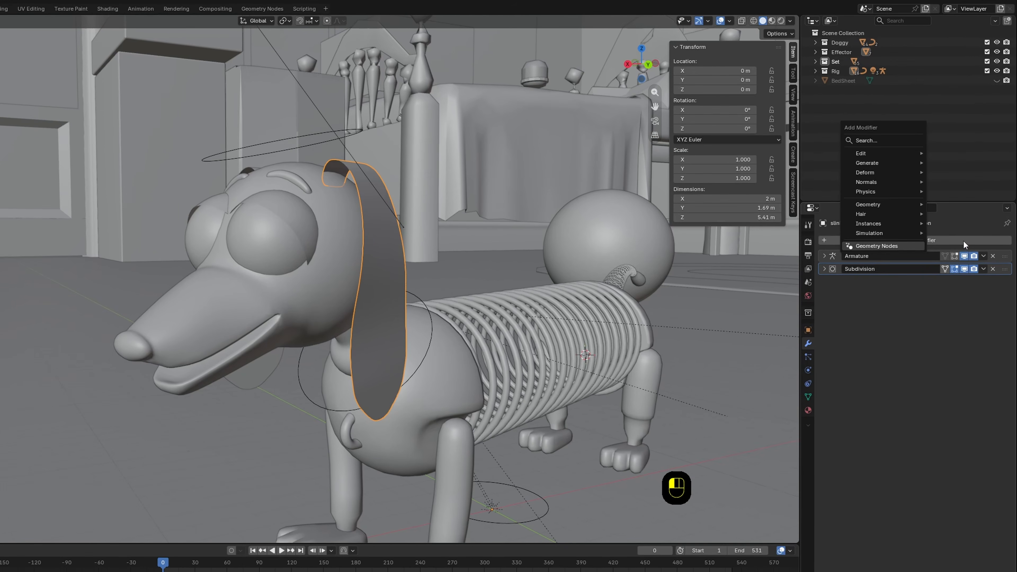
mouse_move(863, 233)
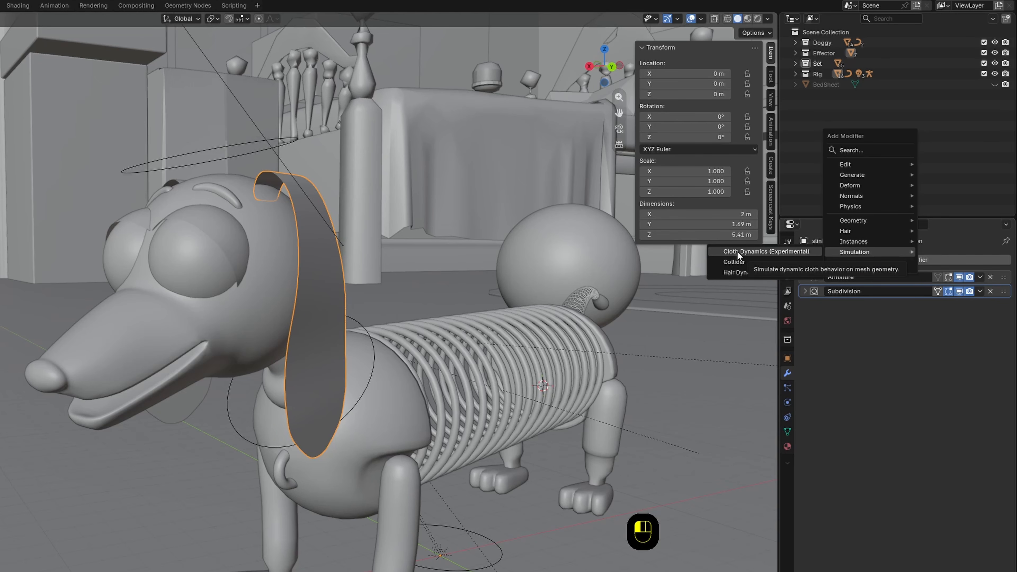
click(756, 251)
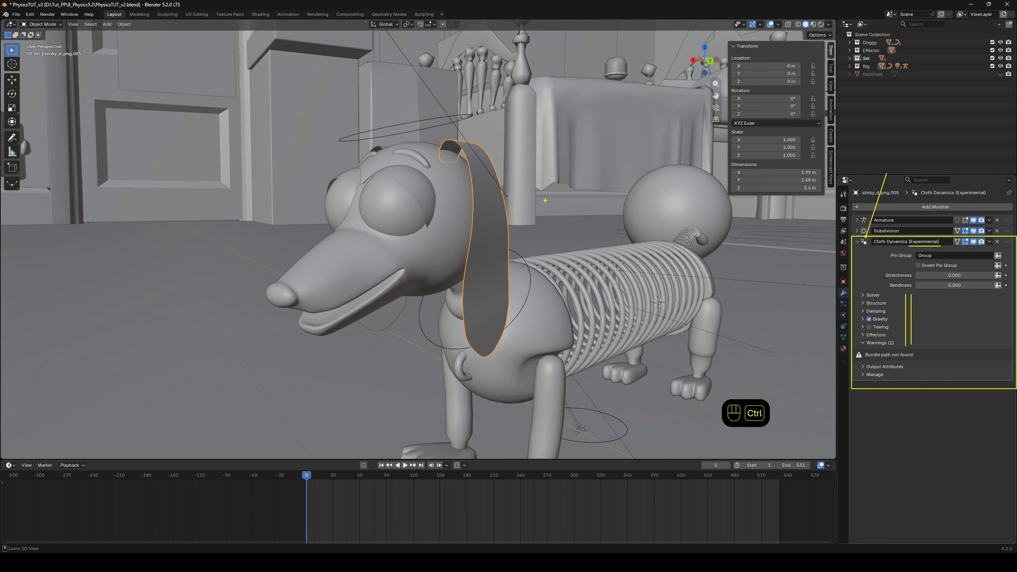
Play the ear's cloth simulation without a pin group and return to frame 0.
ctrl+middle_drag(531, 199, 531, 216)
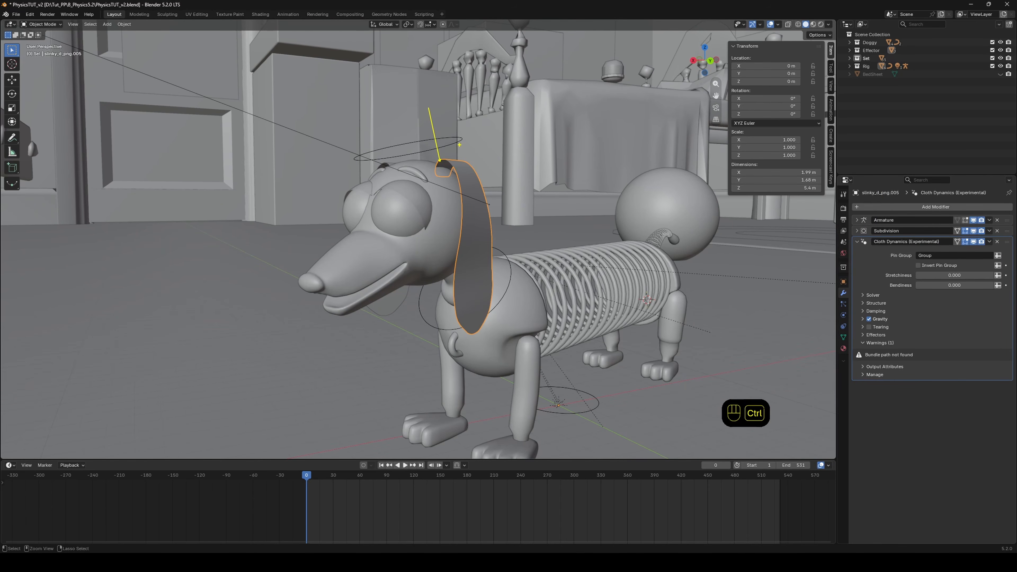
key(space)
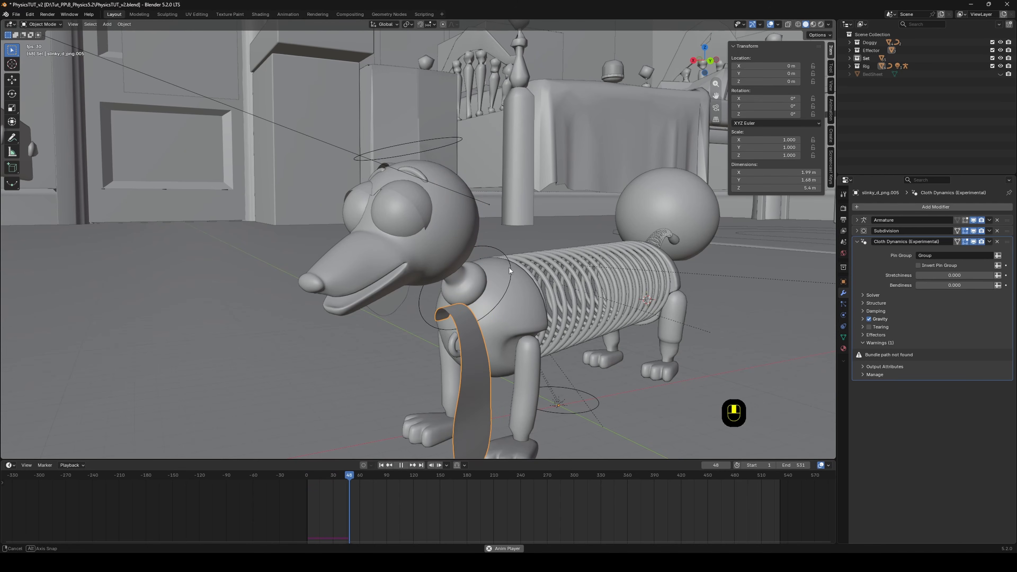
middle_drag(509, 268, 461, 414)
click(400, 466)
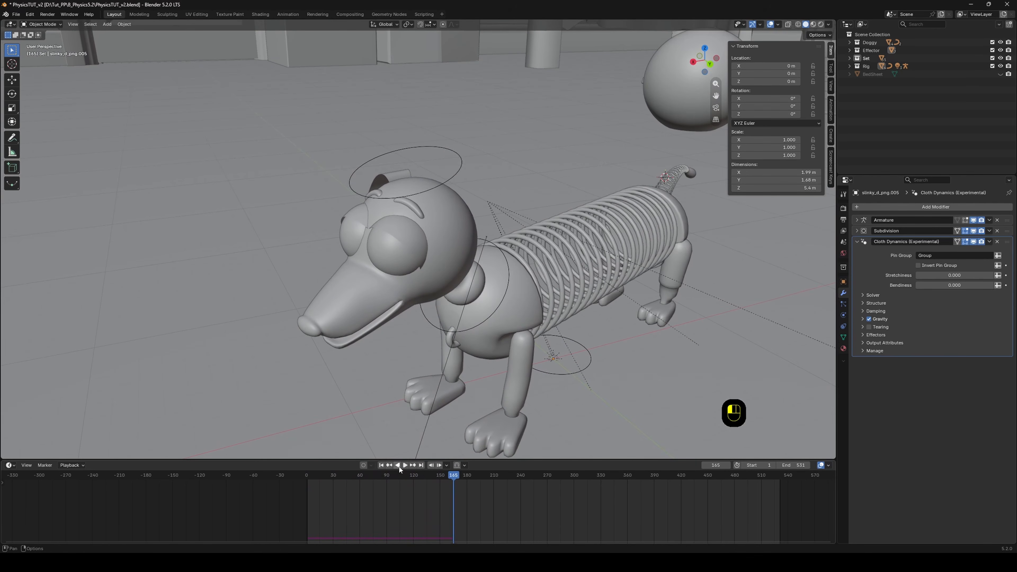
drag(311, 477, 306, 478)
middle_drag(521, 231, 513, 216)
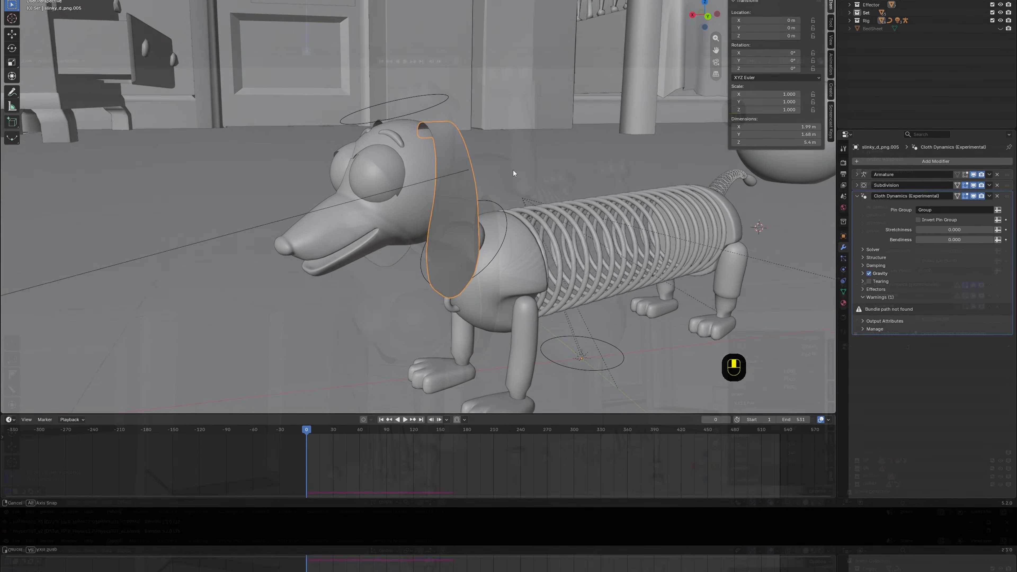
Set the Cloth Dynamics pin group to EarPin, checking it against the ear's vertex group list.
drag(837, 308, 758, 308)
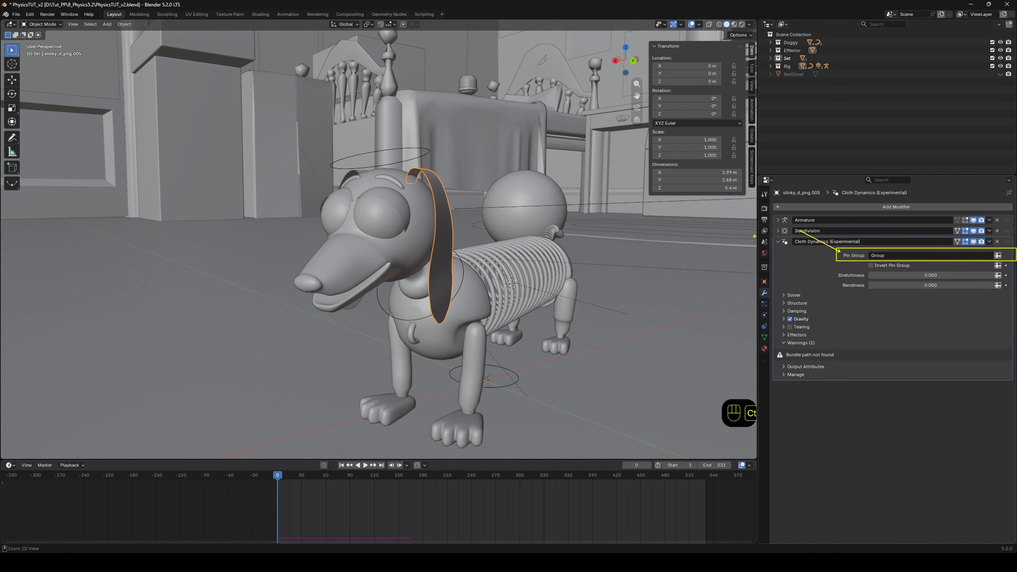
click(874, 256)
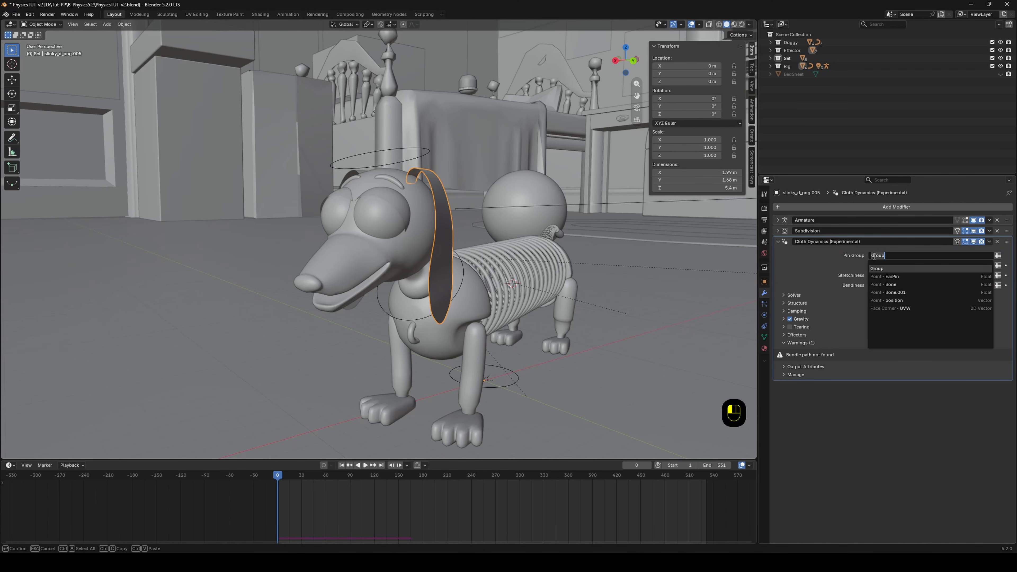
click(893, 277)
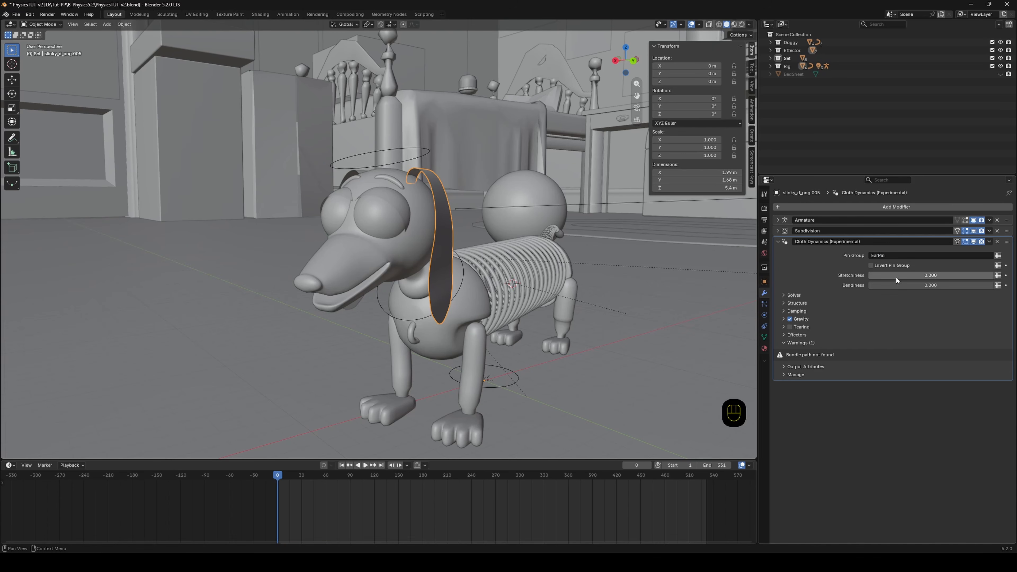
click(765, 338)
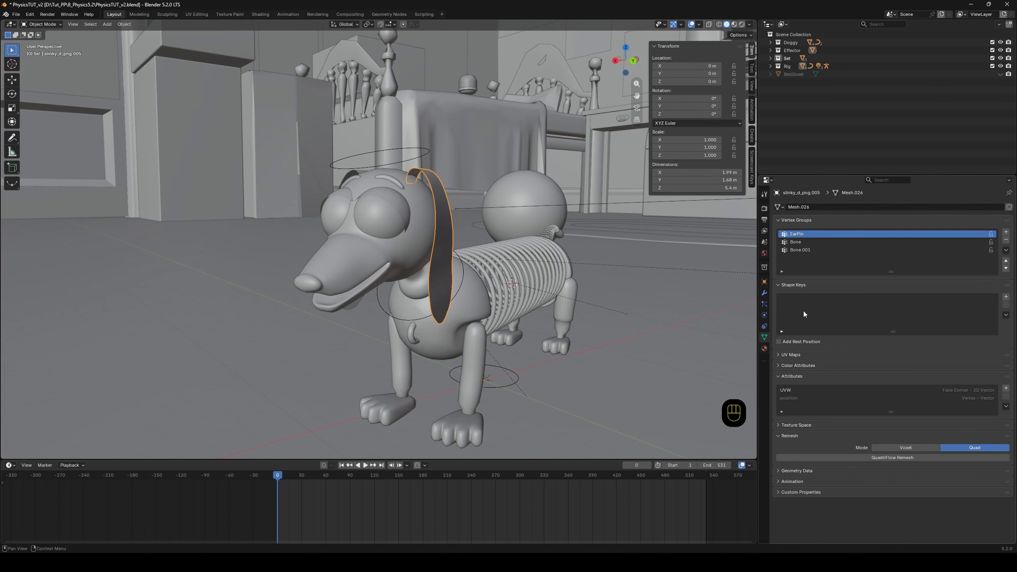
click(764, 294)
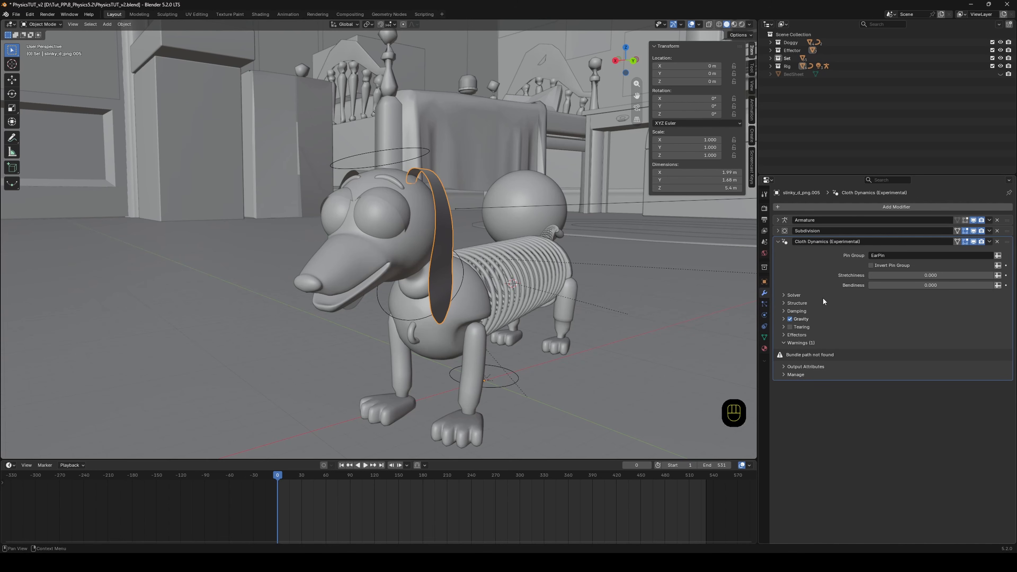
Play the pinned ear's cloth simulation twice, examine how it hangs against the head, and return to frame 0.
click(365, 465)
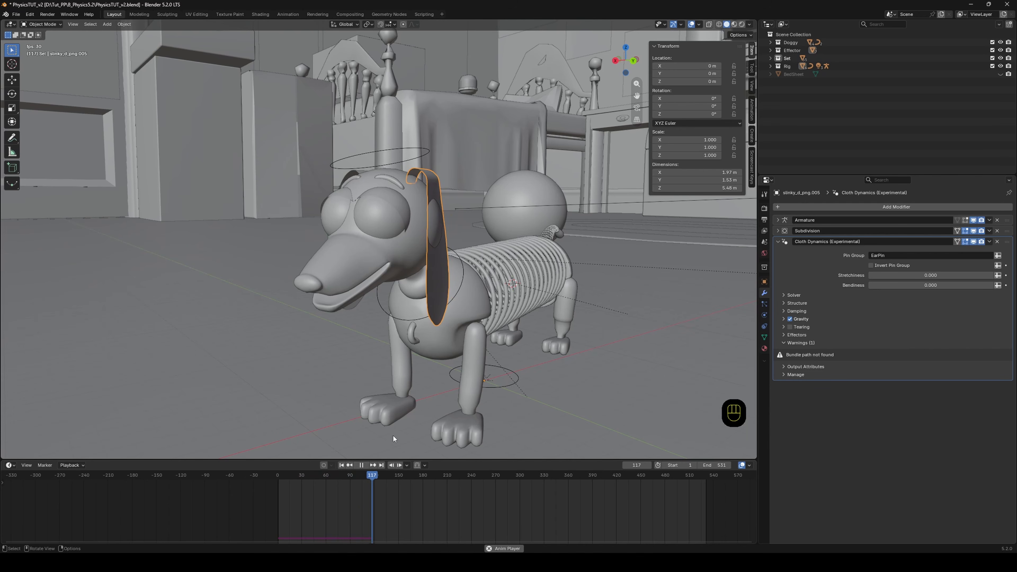
scroll(444, 173, up, 2)
middle_drag(444, 174, 435, 179)
key(ctrl+2)
mouse_move(471, 152)
mouse_down()
mouse_move(442, 145)
mouse_move(546, 130)
mouse_up()
key(ctrl+2)
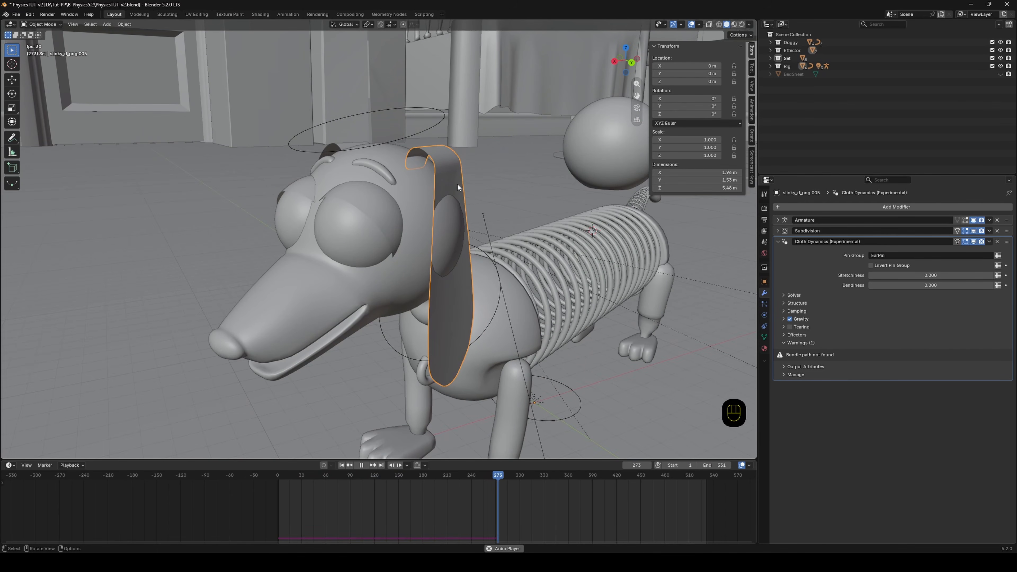
mouse_move(521, 190)
middle_down()
mouse_move(461, 226)
mouse_move(423, 221)
mouse_move(421, 208)
middle_up()
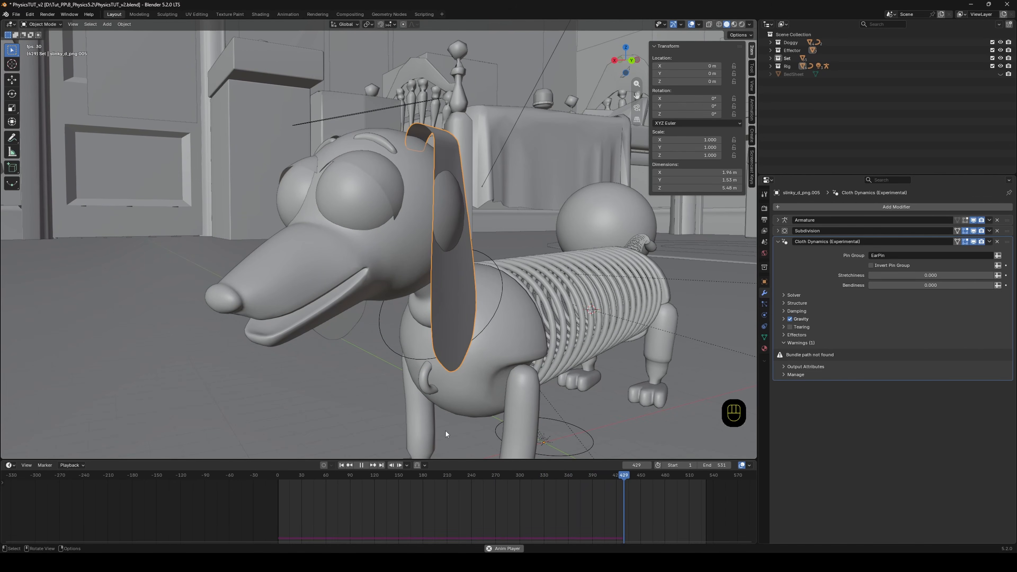
click(362, 465)
click(276, 478)
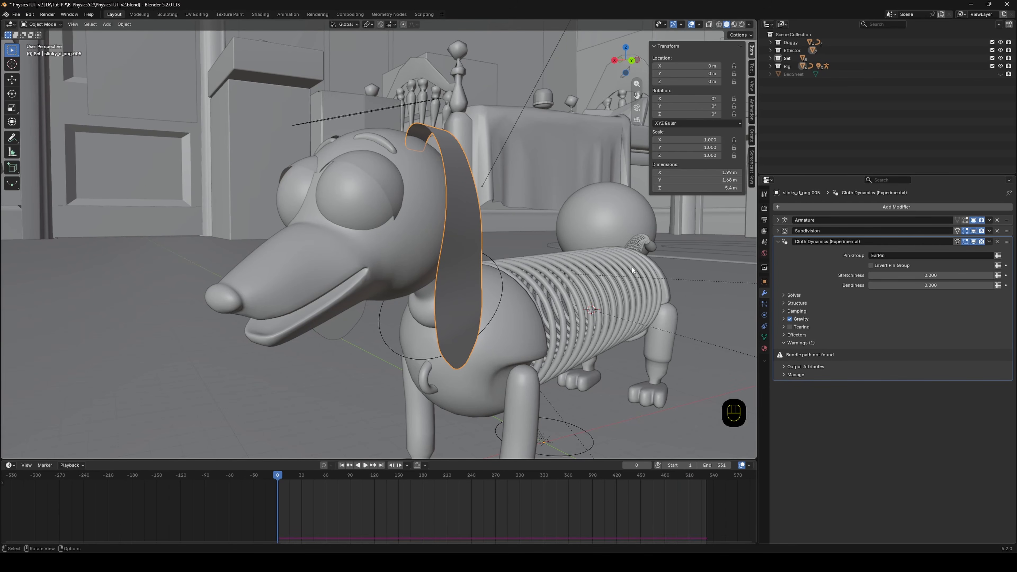
click(367, 467)
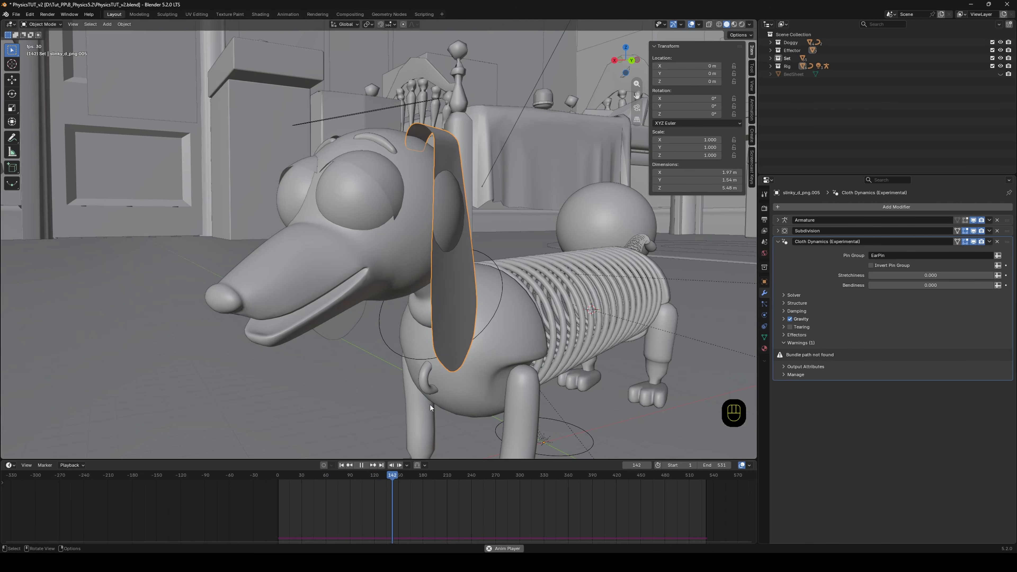
key(Escape)
ctrl+drag(930, 264, 949, 265)
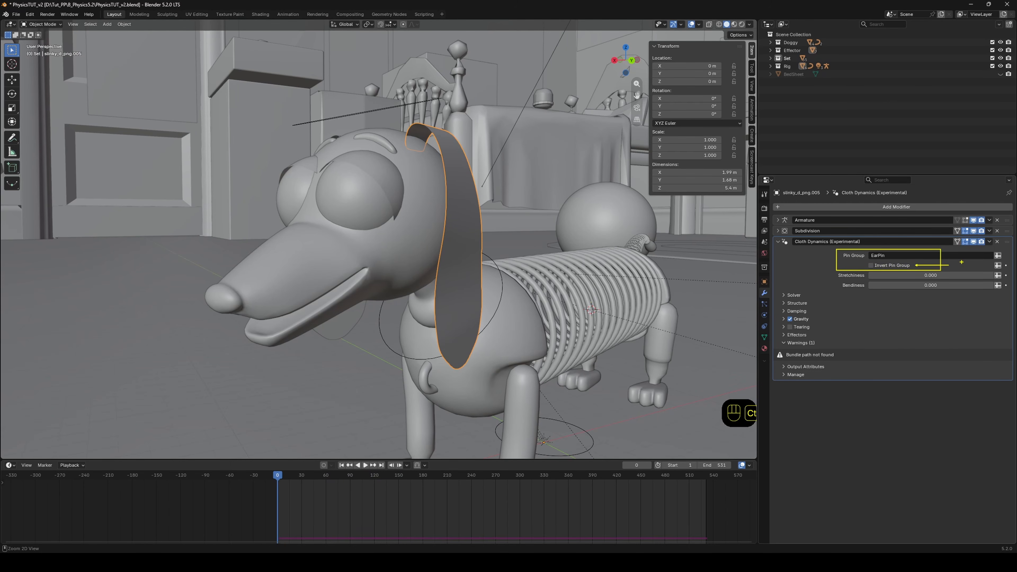
ctrl+shift+drag(834, 276, 803, 286)
key(Escape)
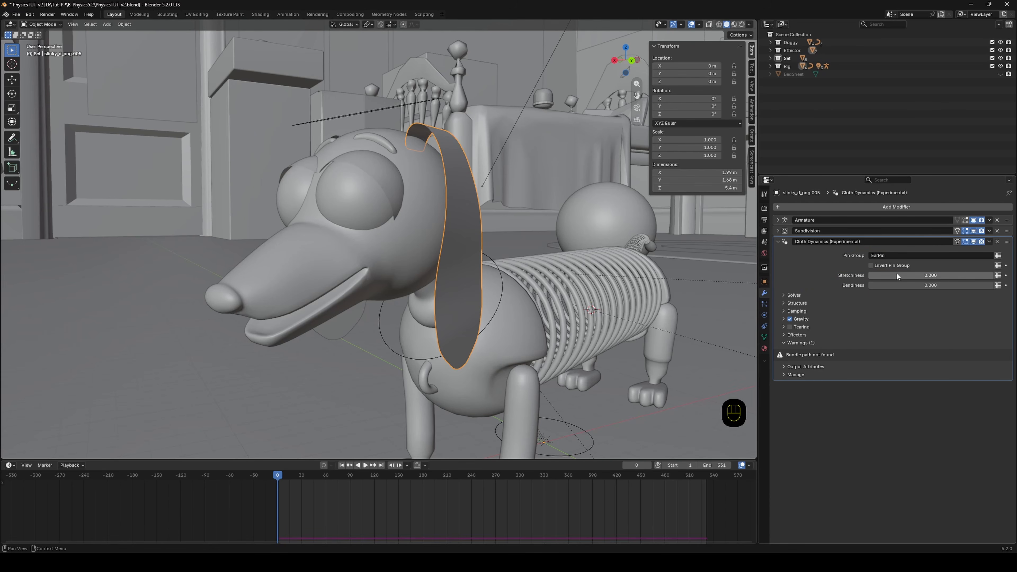
Test the ear simulation with a Stretchiness of 0.385 and reset Stretchiness to 0.000.
drag(905, 275, 917, 276)
key(space)
middle_drag(552, 283, 481, 277)
key(space)
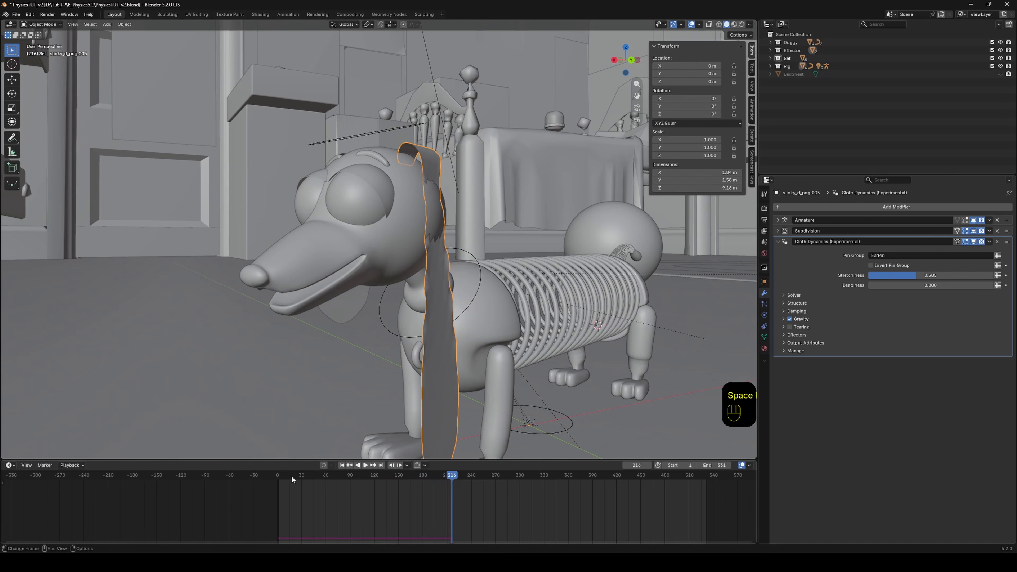
drag(291, 480, 277, 478)
drag(912, 277, 863, 276)
Test the ear simulation with a Bendiness of 0.486 and reset Bendiness to 0.000.
drag(872, 285, 929, 285)
key(space)
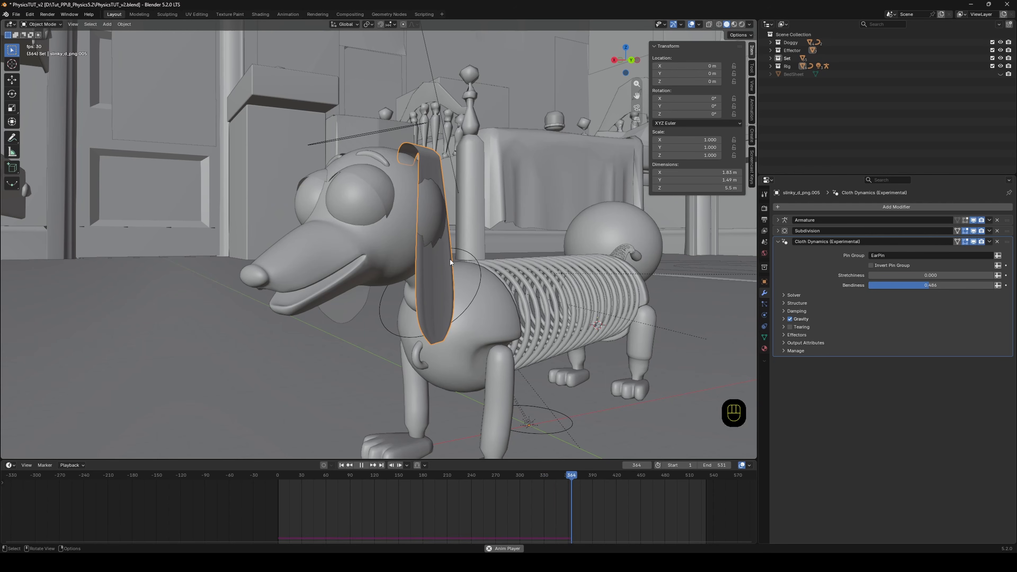
key(space)
key(shift+Left)
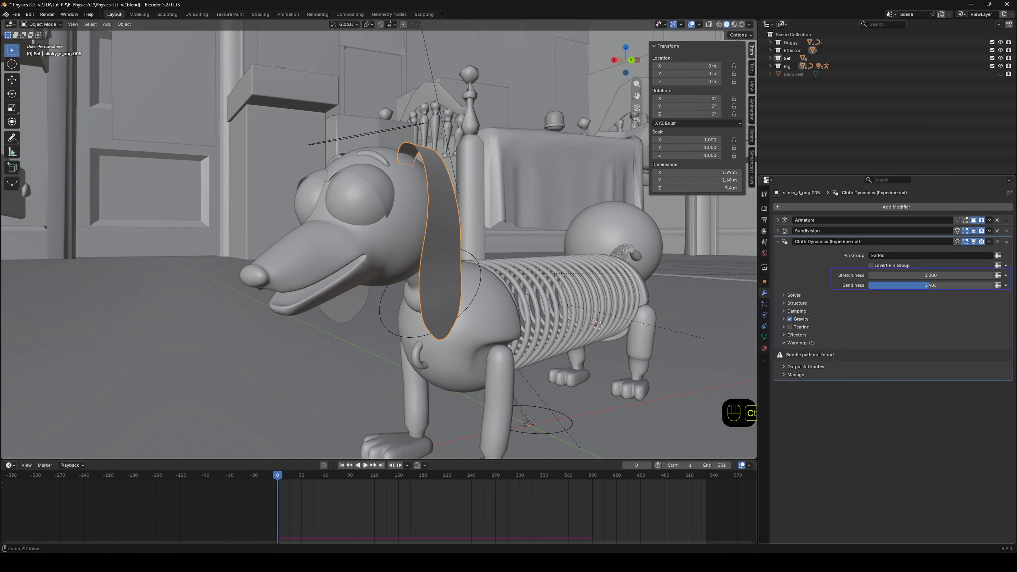
drag(923, 288, 849, 290)
key(ctrl+2)
ctrl+shift+drag(389, 163, 366, 96)
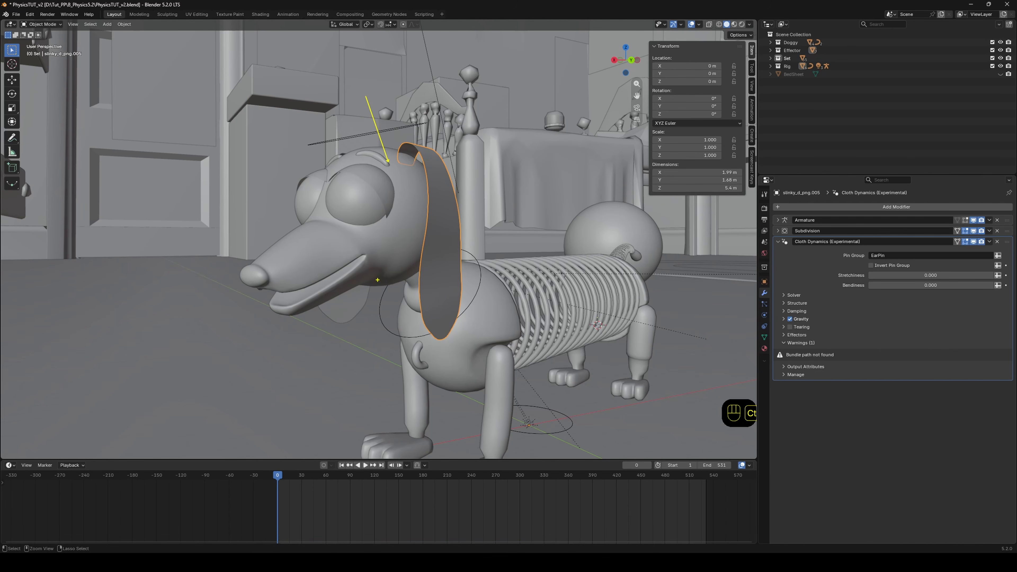
ctrl+drag(378, 280, 342, 316)
ctrl+drag(443, 170, 481, 155)
Add a Collider simulation modifier to the dog's head mesh.
click(399, 234)
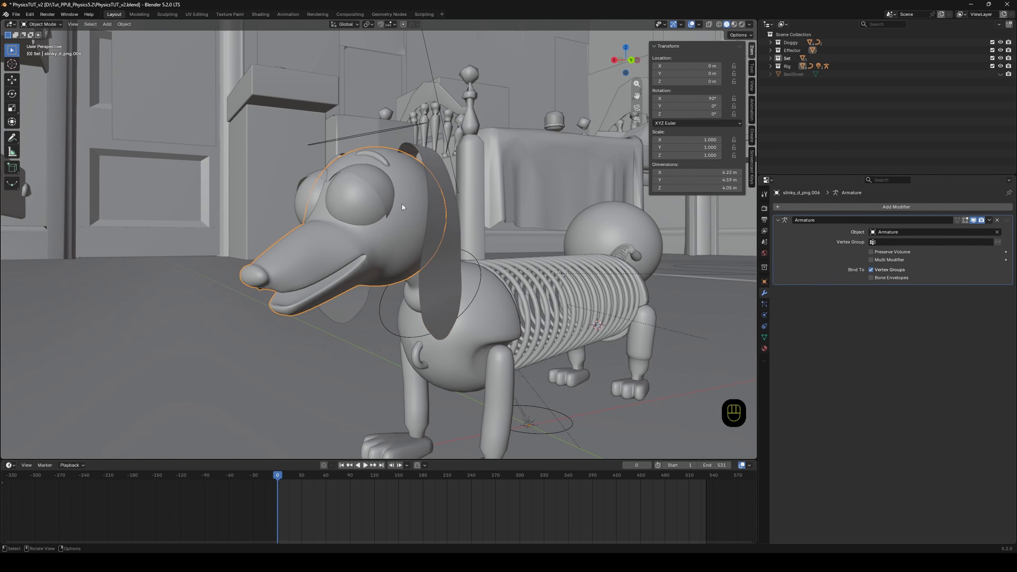
middle_drag(403, 207, 416, 207)
click(865, 207)
mouse_move(875, 200)
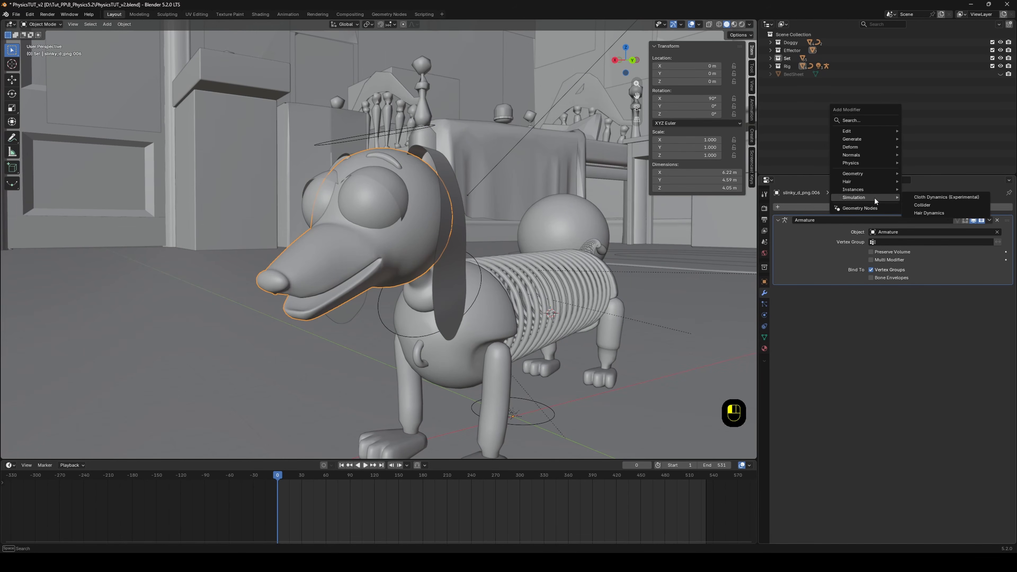
click(926, 206)
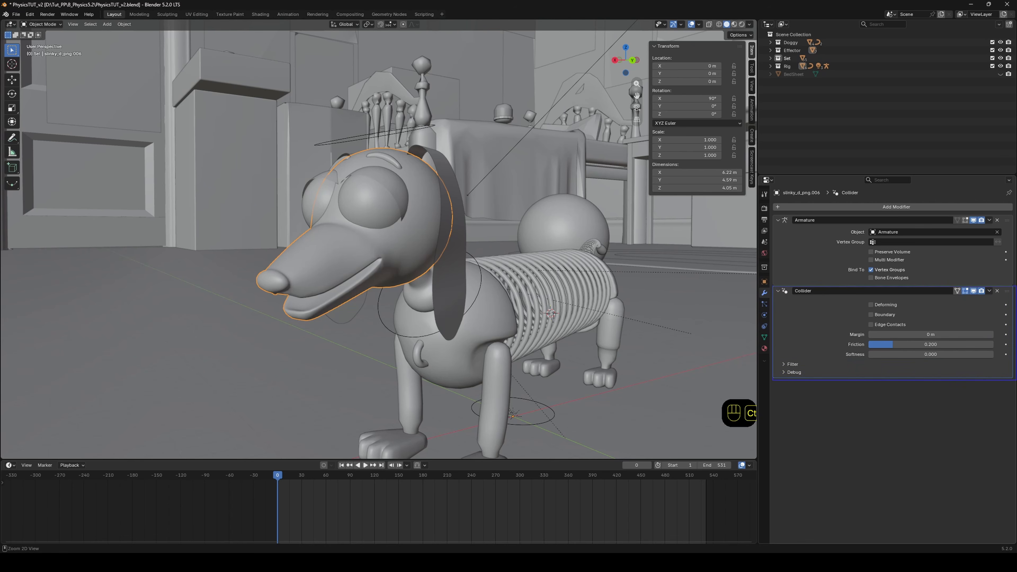
ctrl+drag(773, 286, 1016, 380)
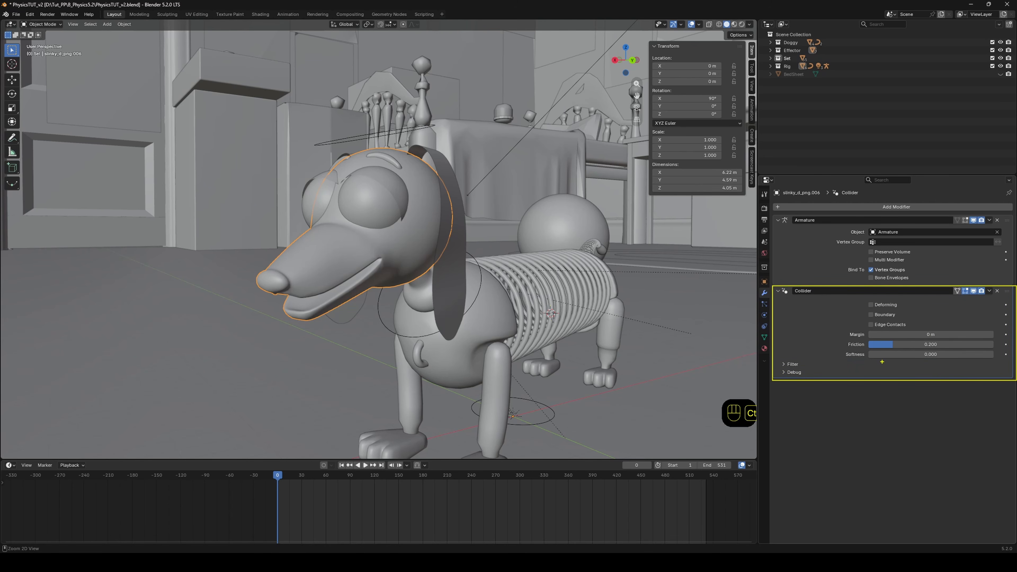
ctrl+drag(841, 355, 796, 346)
mouse_move(990, 339)
ctrl+mouse_down()
mouse_move(1000, 340)
mouse_move(941, 334)
ctrl+mouse_up()
ctrl+drag(454, 170, 479, 150)
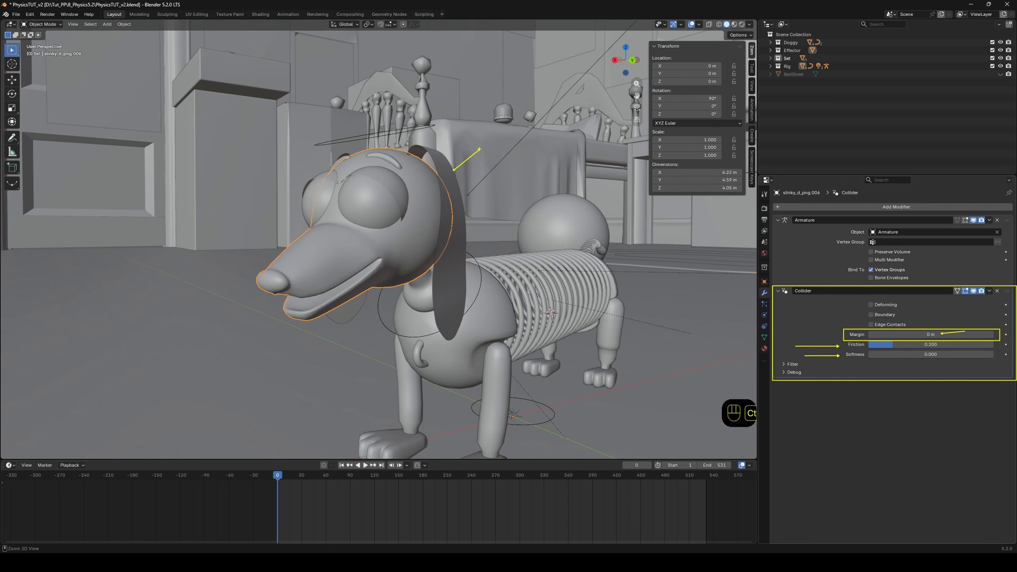
ctrl+drag(420, 247, 424, 243)
mouse_move(583, 174)
ctrl+mouse_down()
mouse_move(537, 178)
mouse_move(546, 170)
ctrl+mouse_up()
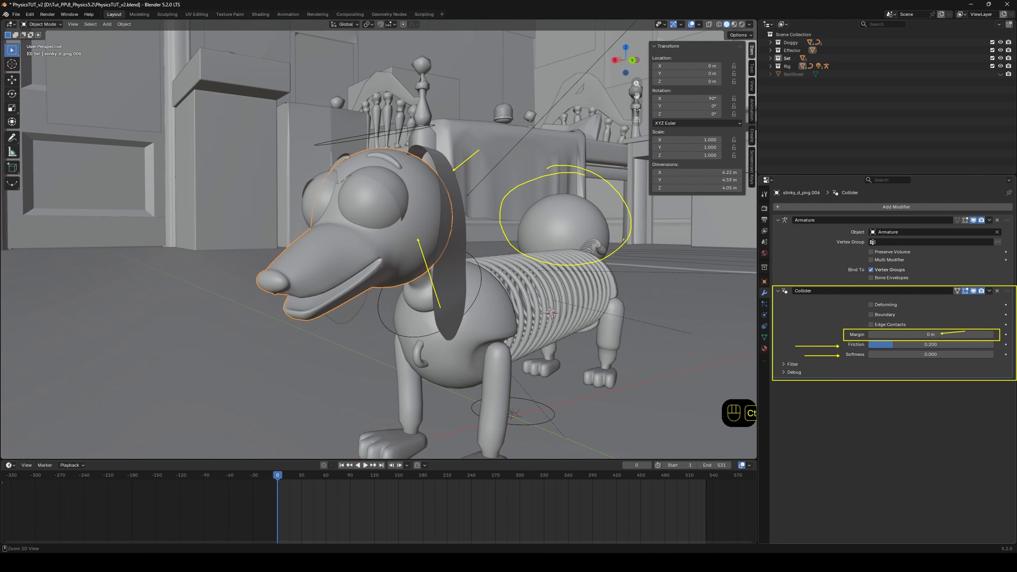
key(Escape)
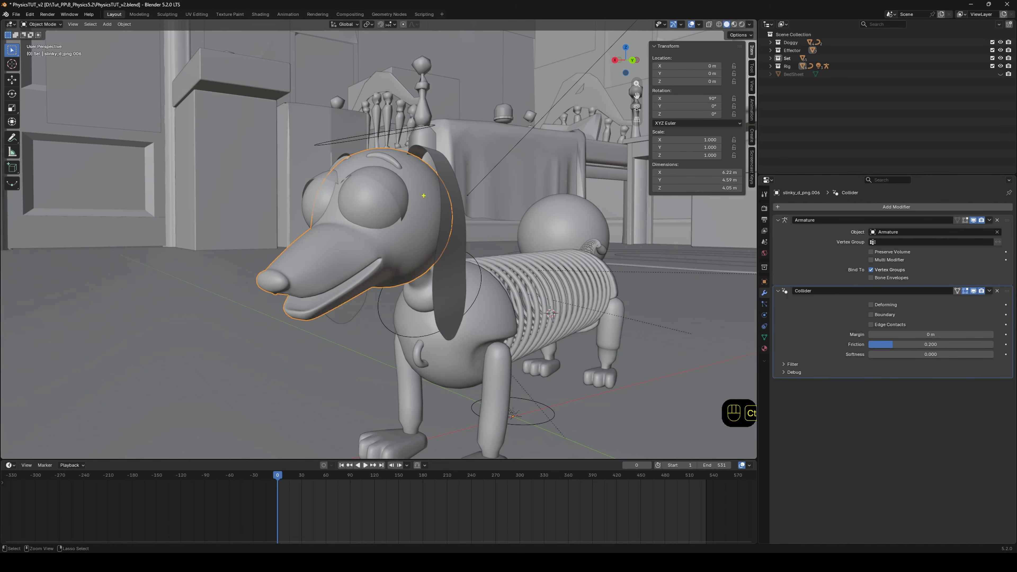
ctrl+drag(394, 95, 409, 164)
ctrl+drag(313, 242, 256, 235)
ctrl+drag(341, 298, 322, 338)
ctrl+drag(395, 257, 441, 332)
mouse_move(271, 214)
ctrl+mouse_down()
mouse_move(301, 235)
mouse_move(281, 251)
ctrl+mouse_up()
Select the ear, play its cloth simulation against the head's collider, and return to frame 0.
click(439, 161)
key(space)
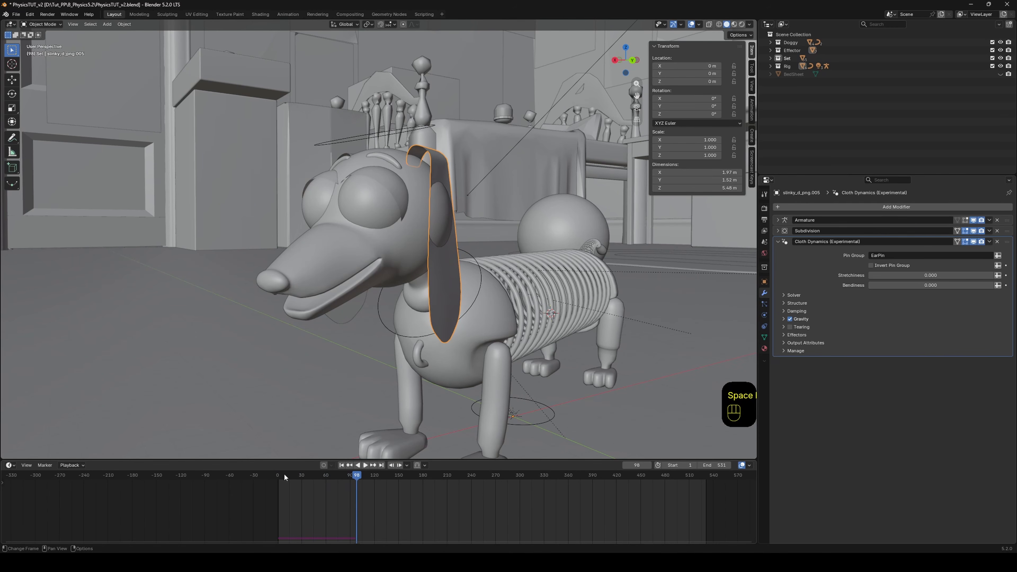
key(Escape)
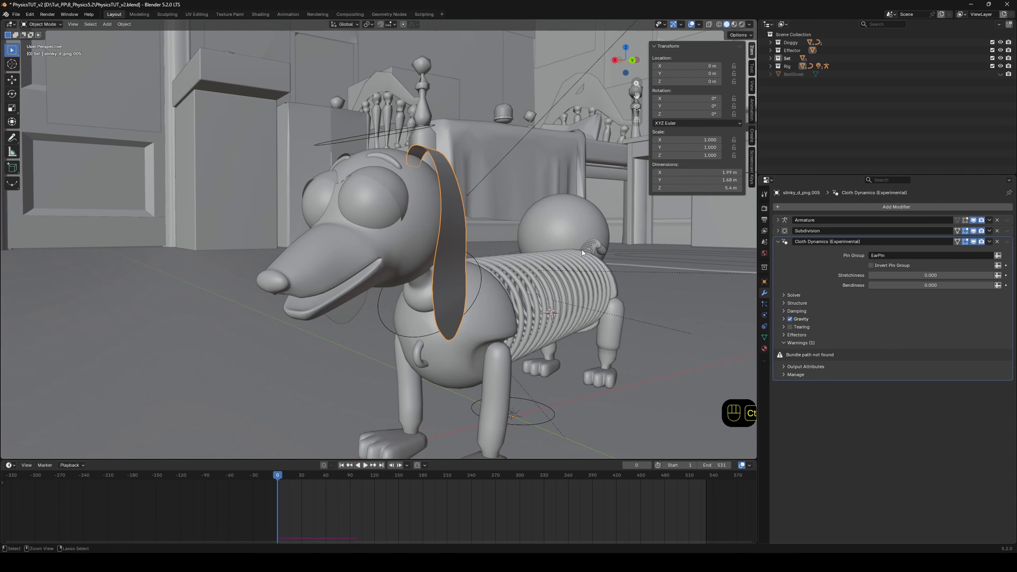
Expand the Effectors settings in the ear's Cloth Dynamics modifier and examine its Collection field.
click(796, 335)
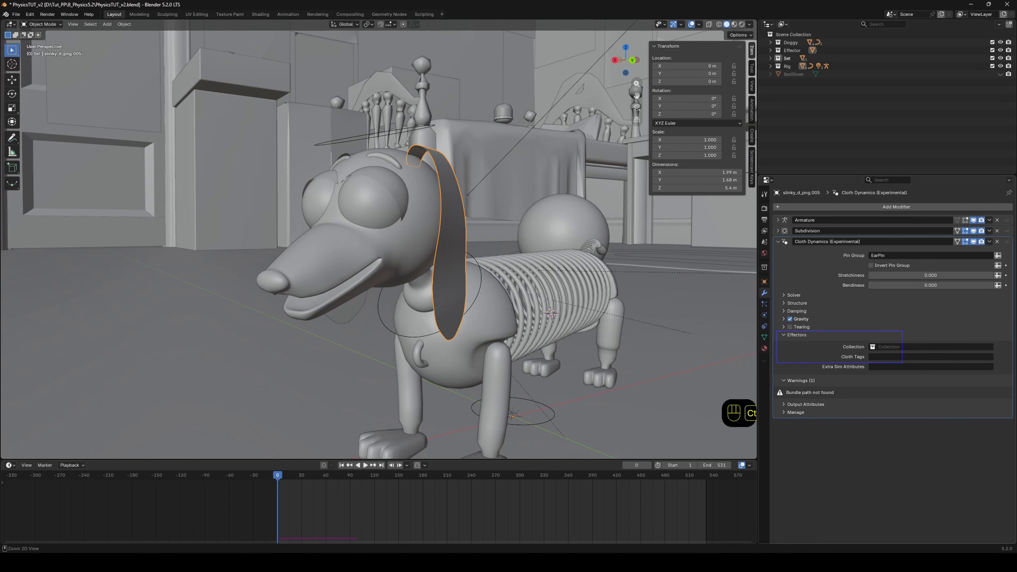
ctrl+drag(1009, 373, 1012, 374)
ctrl+shift+drag(898, 344, 909, 333)
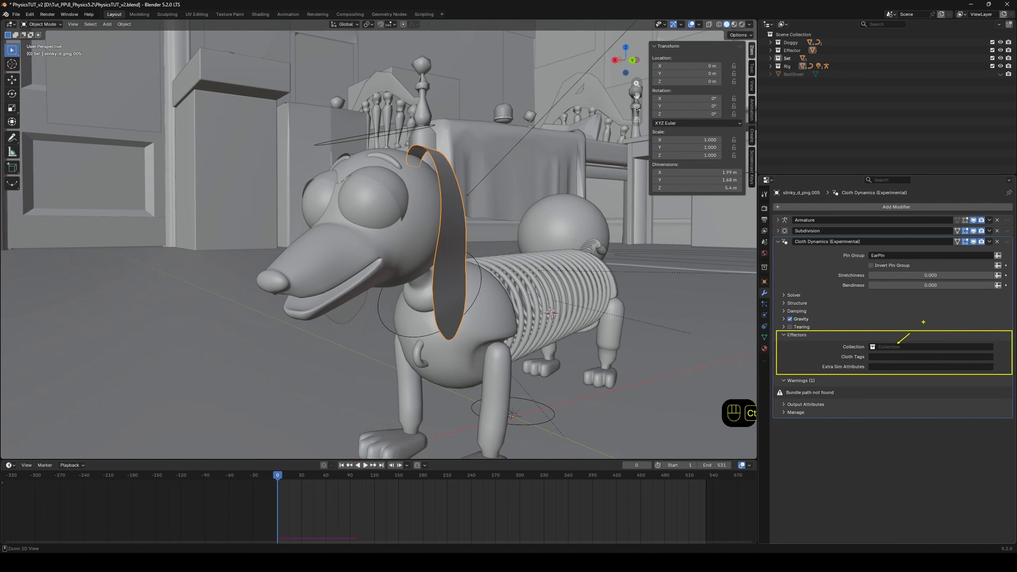
mouse_move(779, 347)
ctrl+mouse_down()
mouse_move(604, 478)
mouse_move(623, 494)
ctrl+mouse_up()
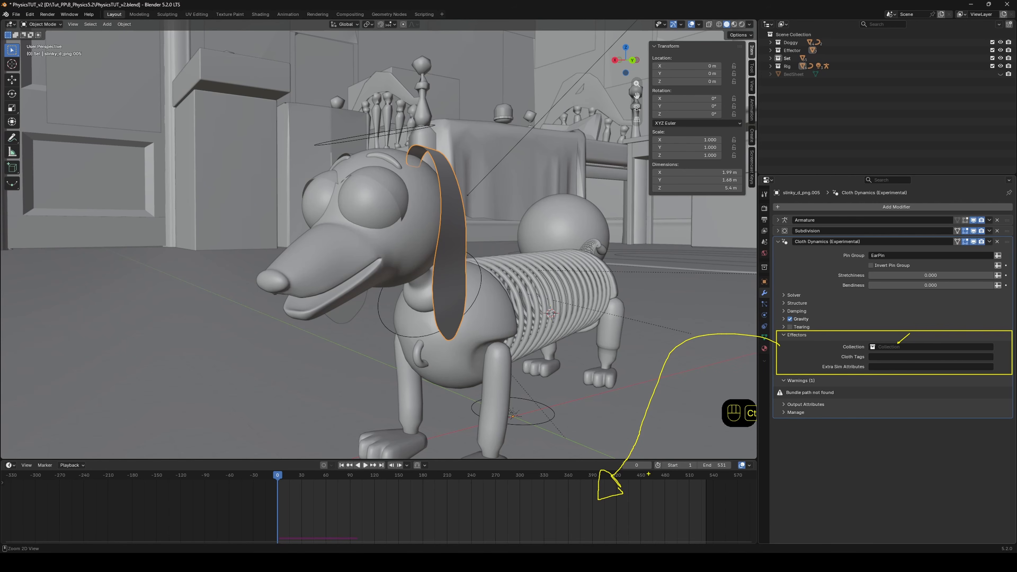
ctrl+shift+drag(835, 344, 802, 340)
key(Escape)
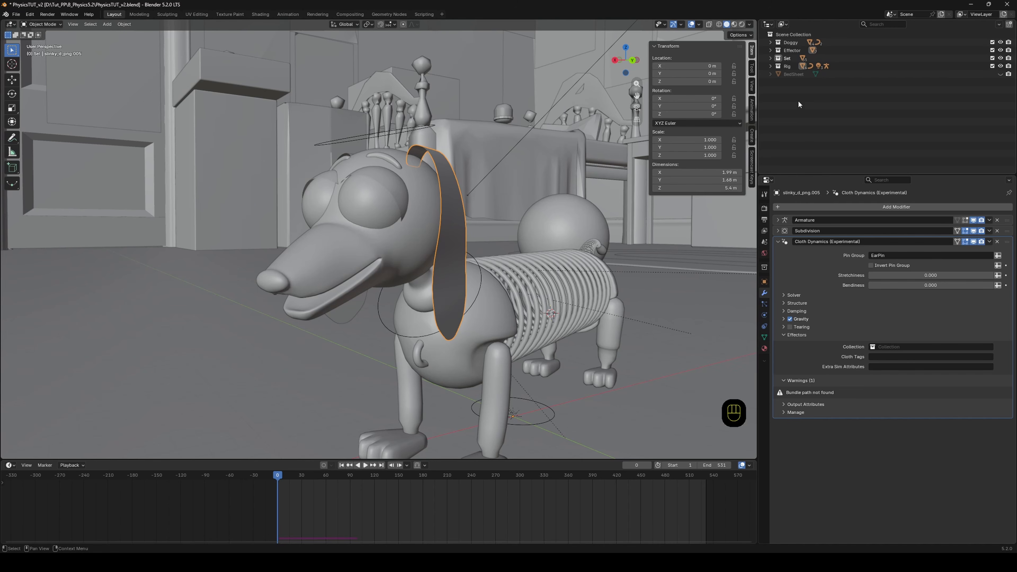
Inspect the Effector collection's contents in the scene hierarchy and check that the dog's head mesh is in it.
click(782, 51)
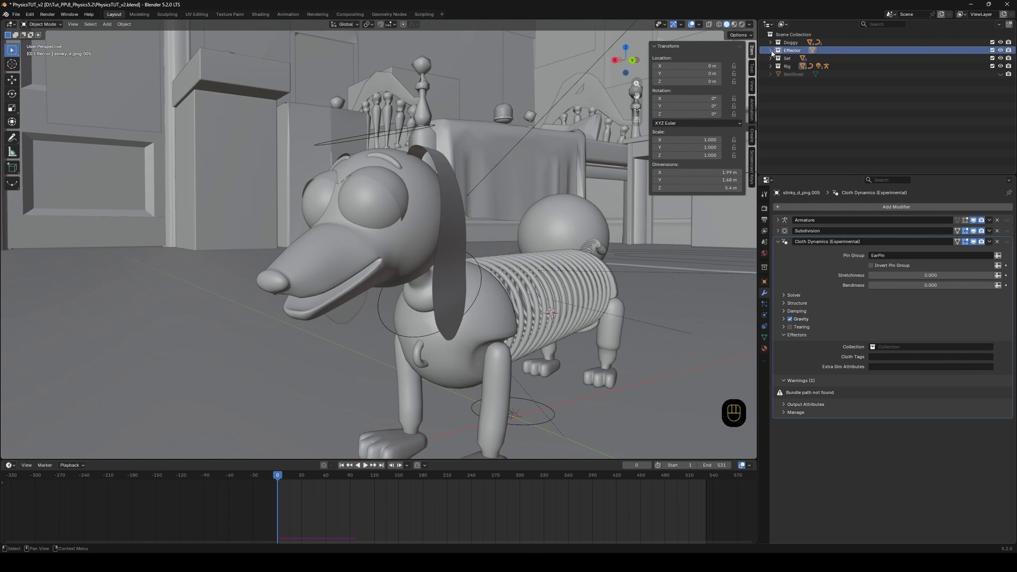
click(771, 51)
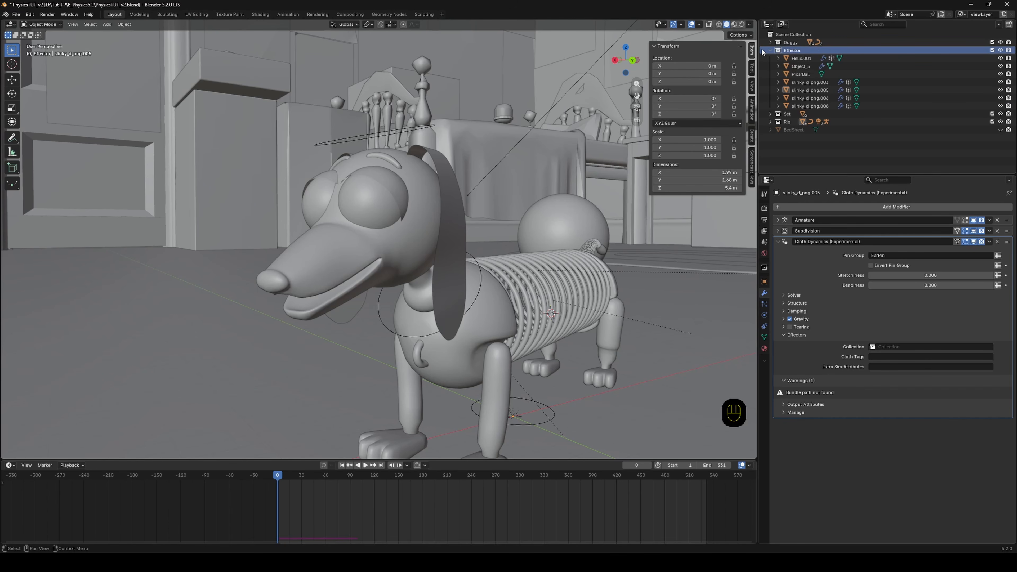
click(434, 243)
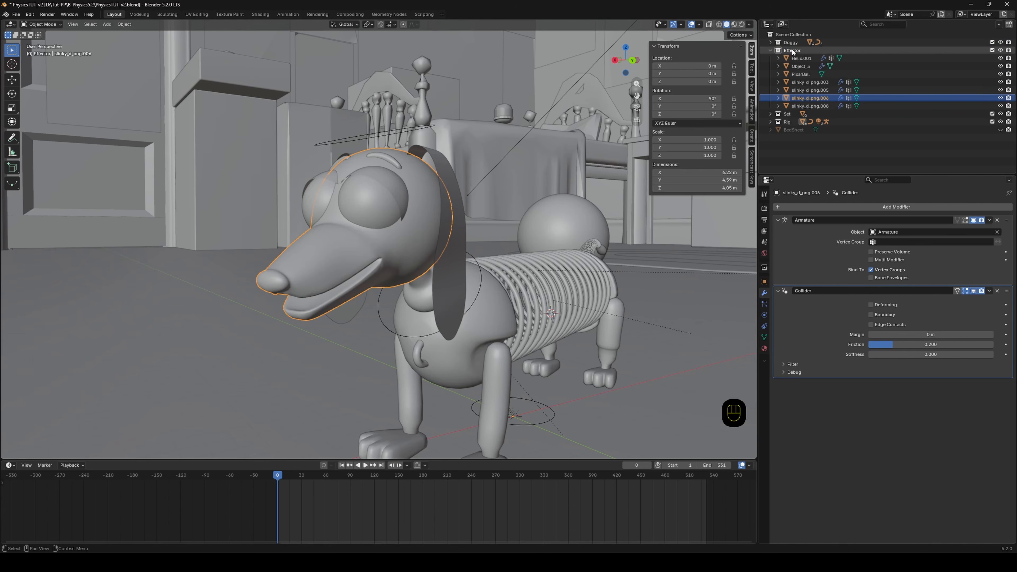
click(771, 50)
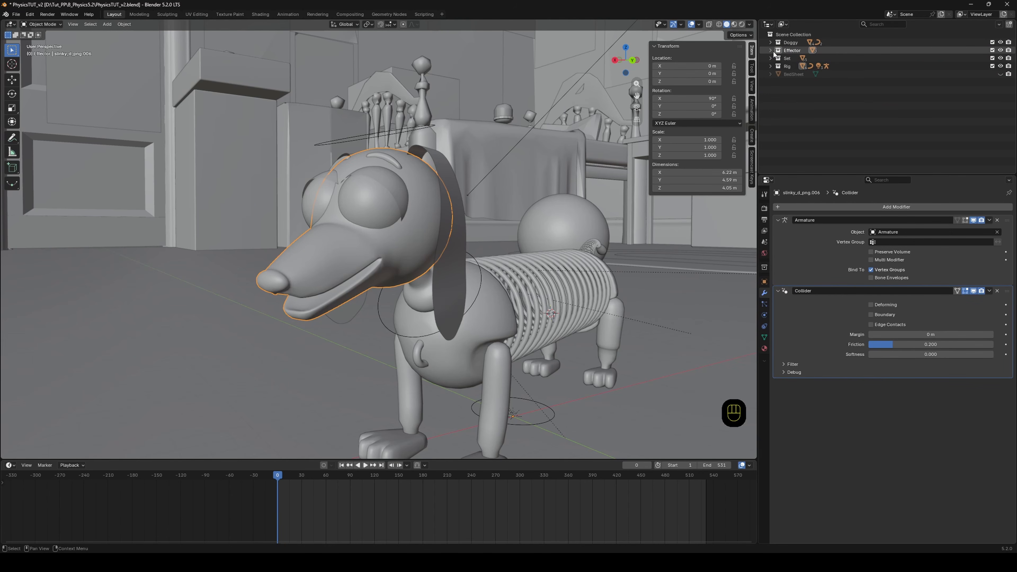
Assign the Effector collection as the effectors collection of the ear's Cloth Dynamics modifier.
click(446, 161)
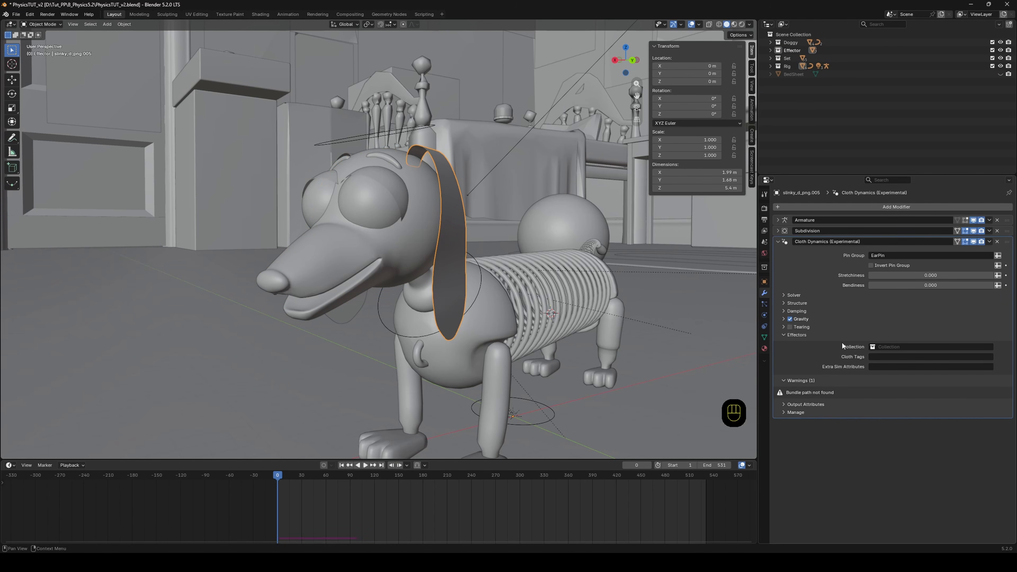
click(877, 347)
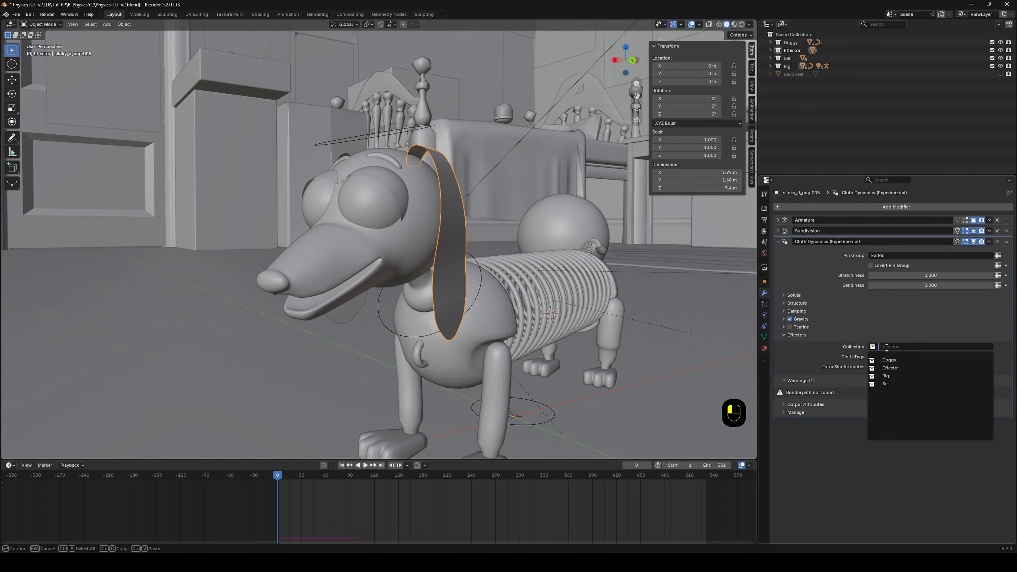
click(884, 368)
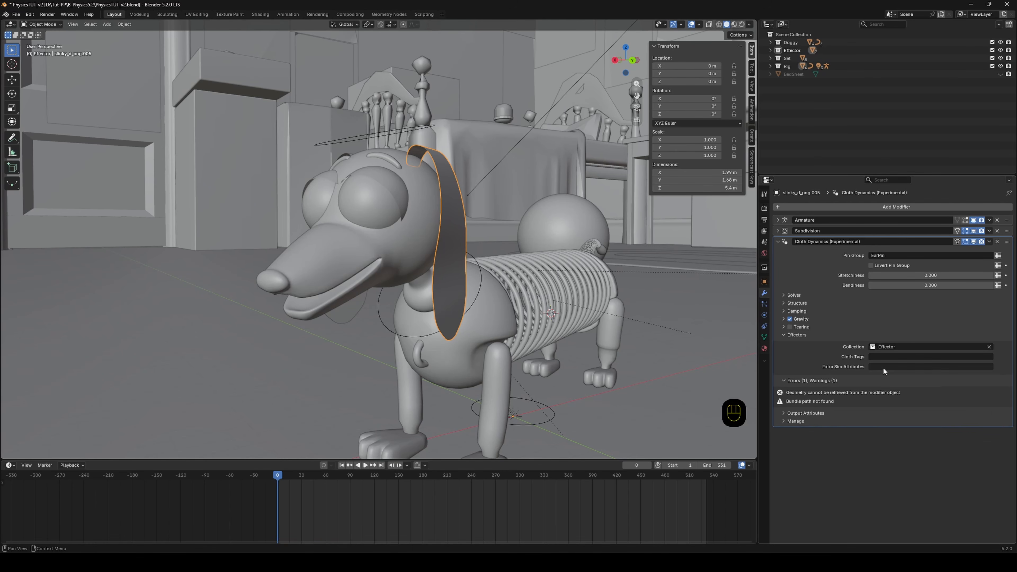
Play the ear simulation, examine from the front how it collides with the head, and return to frame 0.
key(space)
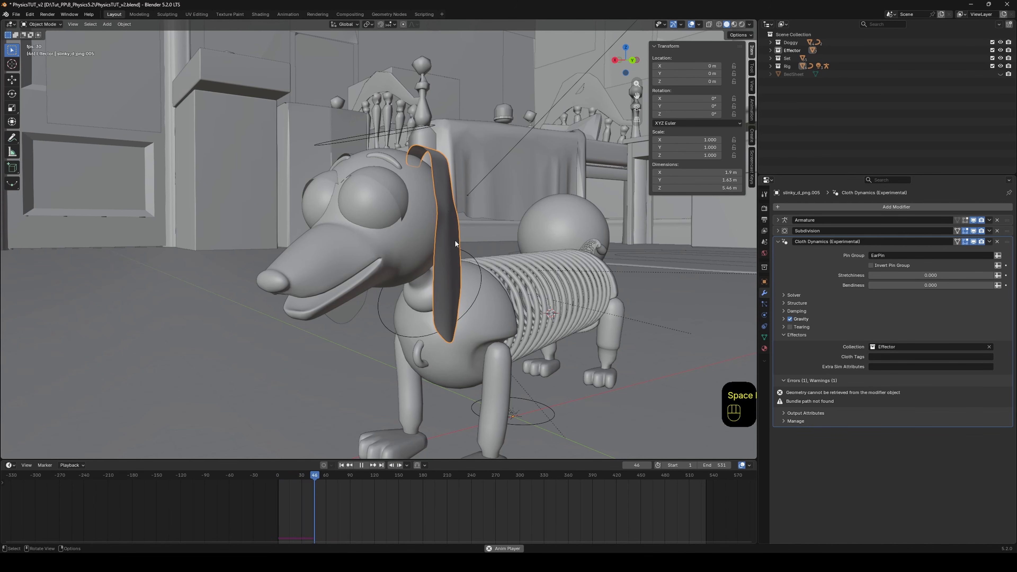
scroll(449, 227, up, 2)
mouse_move(447, 224)
middle_down()
mouse_move(327, 216)
mouse_move(453, 213)
middle_up()
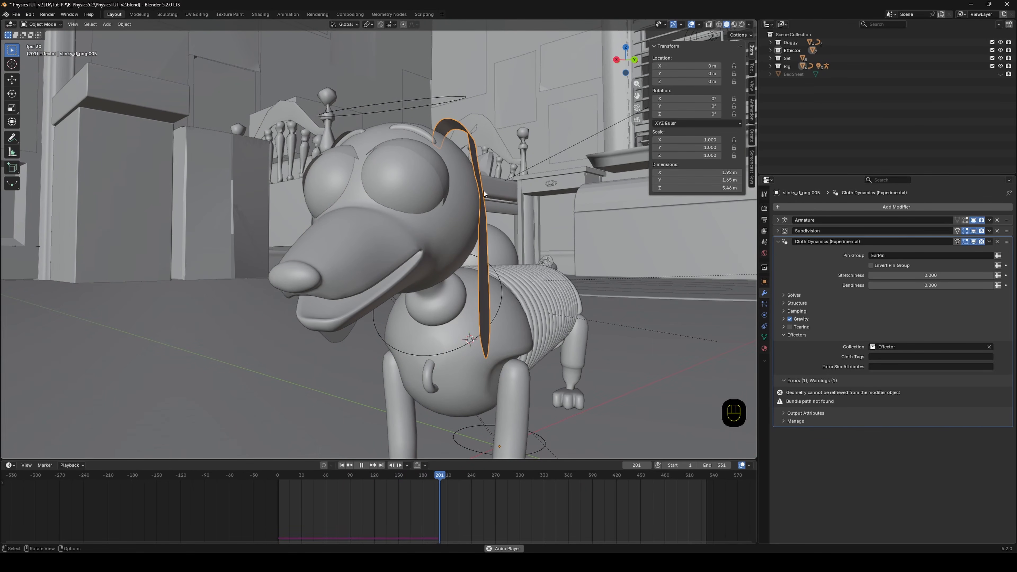
key(space)
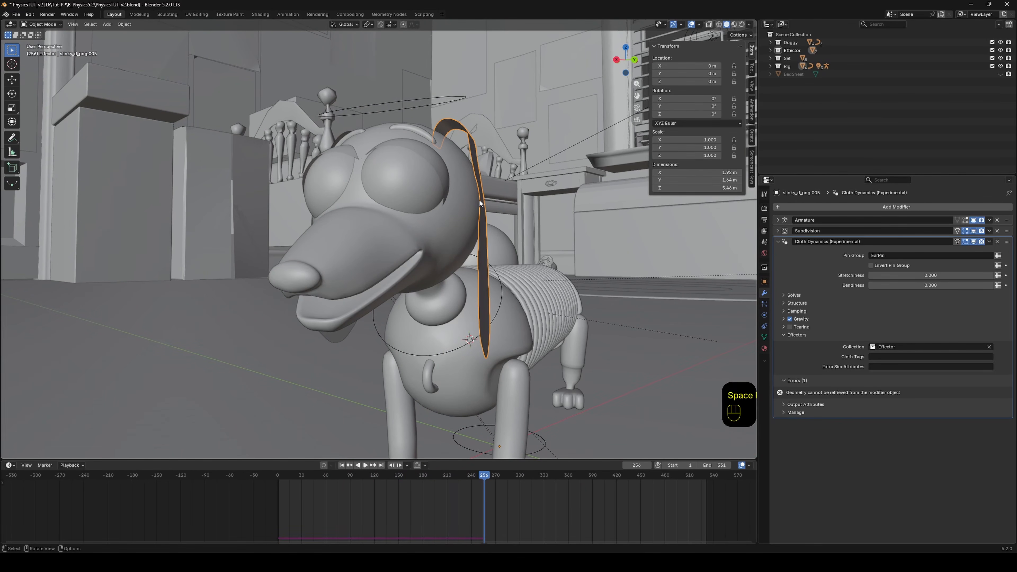
click(280, 482)
Switch the dog's rig to Pose Mode and keyframe the head bone in its rest pose at frame 0.
click(446, 98)
key(ctrl+Tab)
click(401, 102)
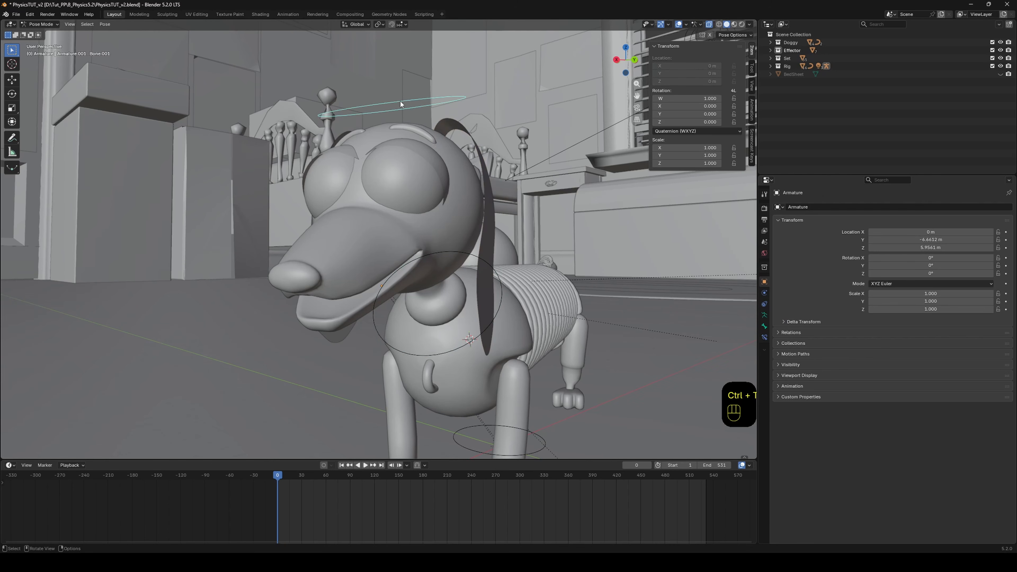
key(i)
Turn the head bone sideways at about frame 30 and keyframe it.
drag(280, 478, 302, 478)
key(r)
click(465, 179)
key(i)
Tilt the head upward at frame 63 with a trackball rotation of about -59° and keyframe it.
click(328, 478)
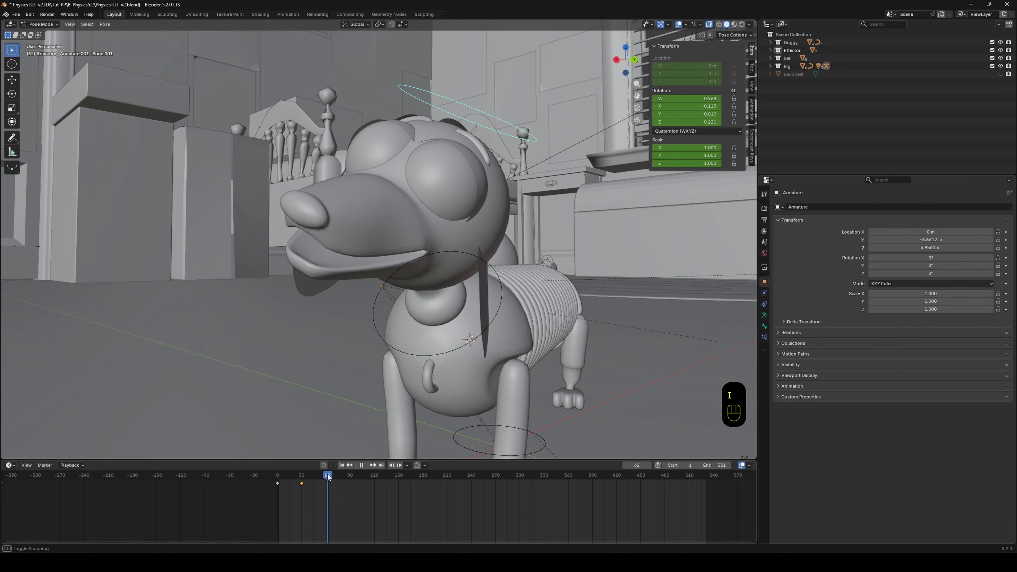
key(r)
click(480, 188)
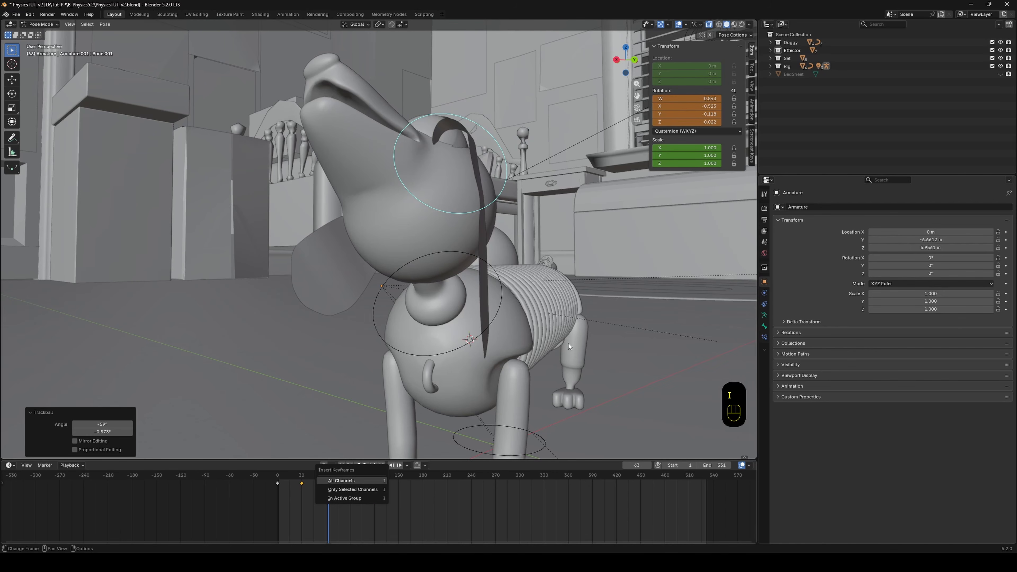
key(i)
Clear the head bone's rotation at frame 98, keyframe it, and return to frame 0 in Object Mode.
click(357, 477)
key(alt+r)
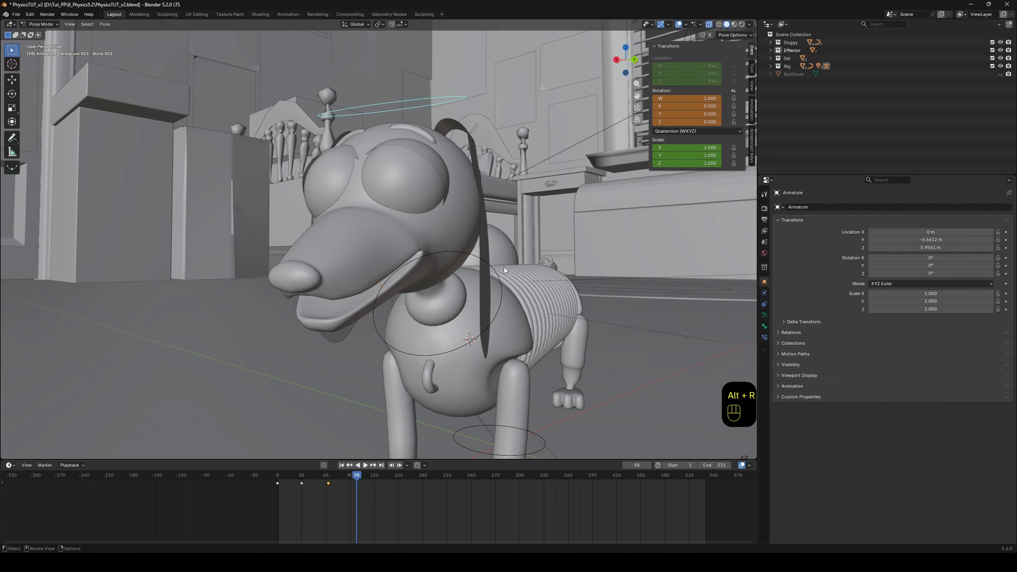
key(i)
drag(286, 482, 278, 482)
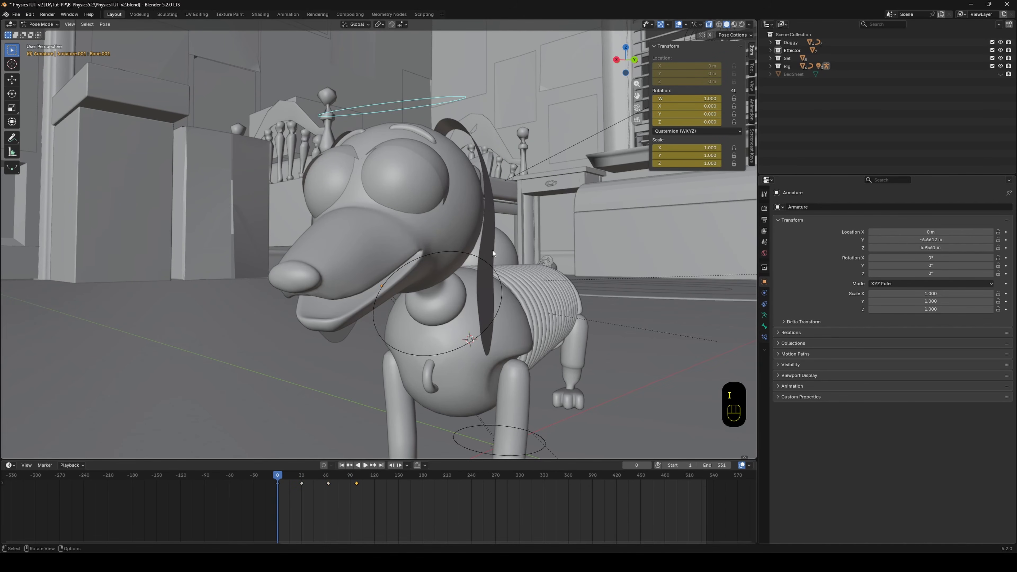
key(ctrl+Tab)
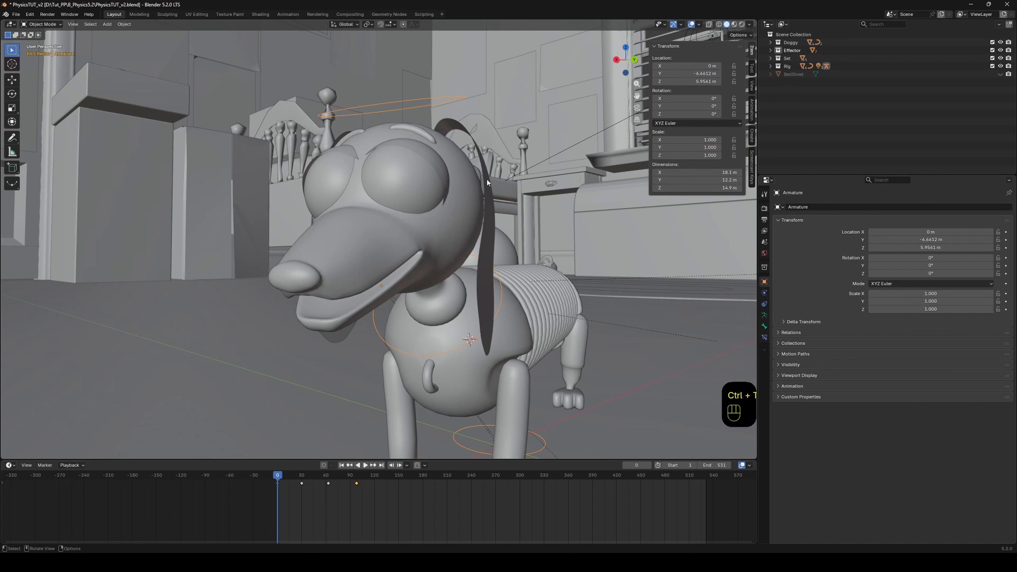
Play the head animation twice from the start and examine how the simulated ear follows and collides with the head.
mouse_move(483, 180)
middle_down()
mouse_move(473, 183)
mouse_move(485, 176)
middle_up()
key(space)
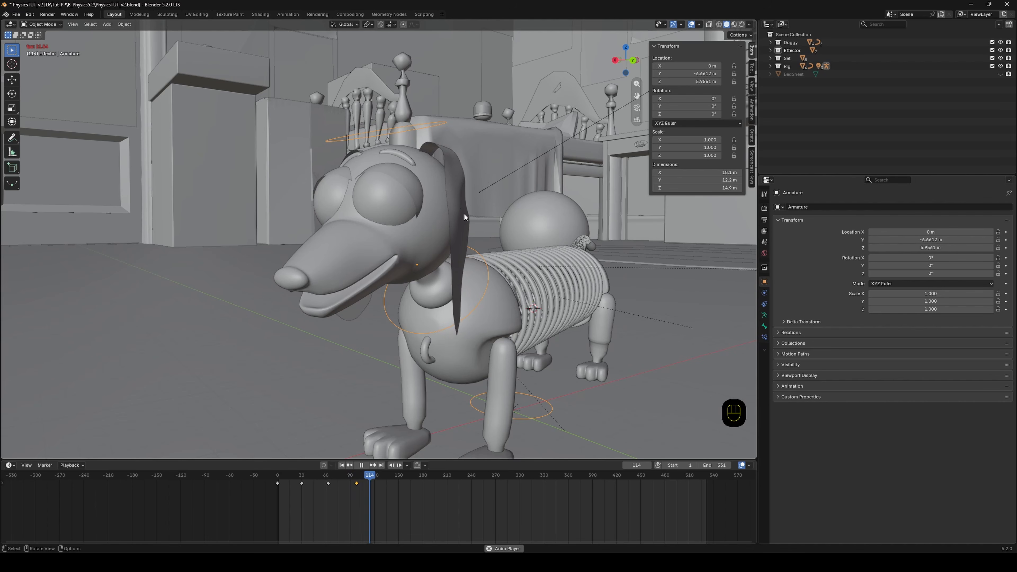
key(space)
click(278, 476)
key(space)
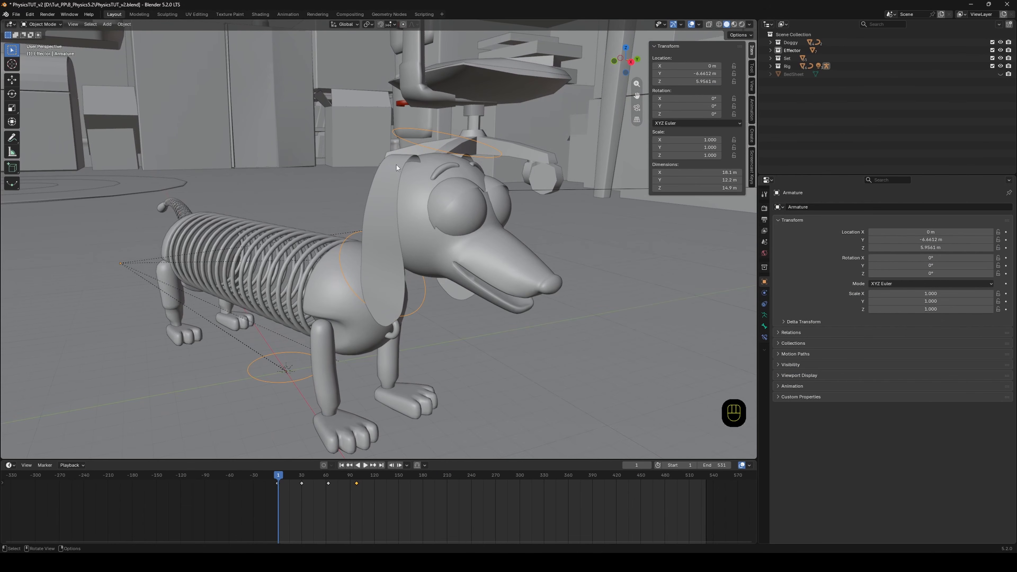
Add a Cloth Dynamics (Experimental) modifier to the dog's other ear and collapse its Armature and Subdivision modifiers.
click(396, 167)
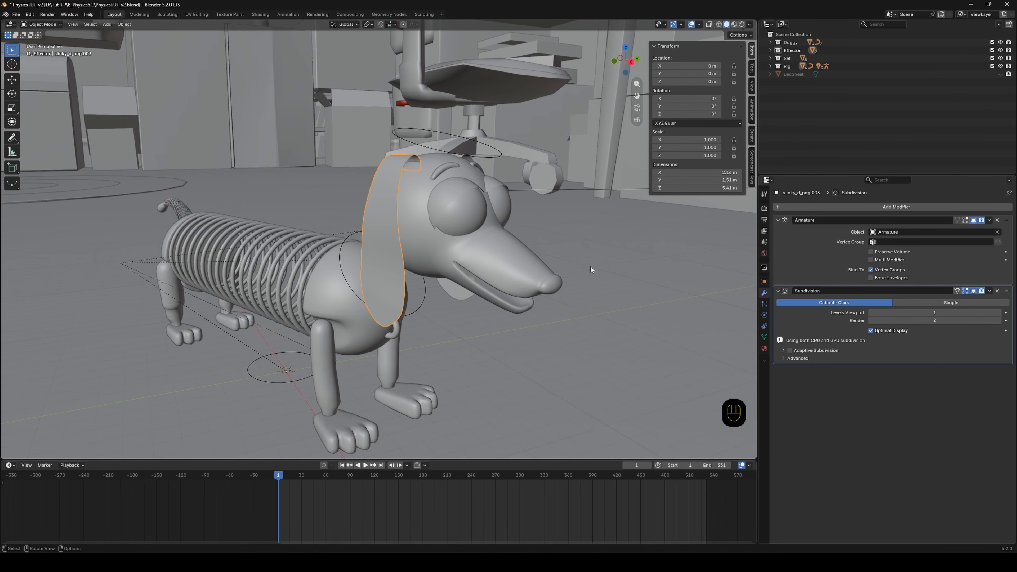
click(827, 206)
mouse_move(826, 200)
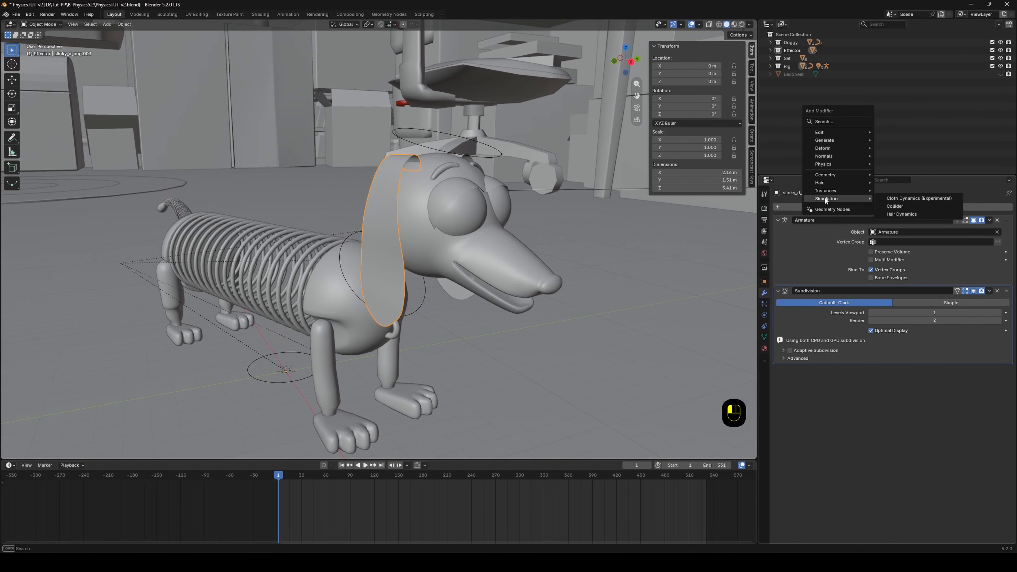
click(899, 199)
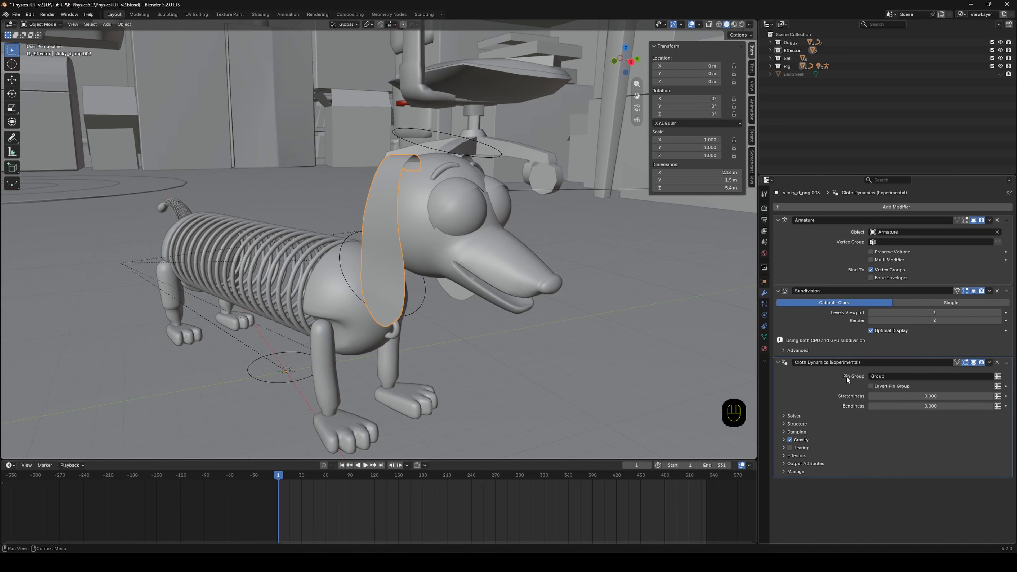
drag(781, 216, 789, 258)
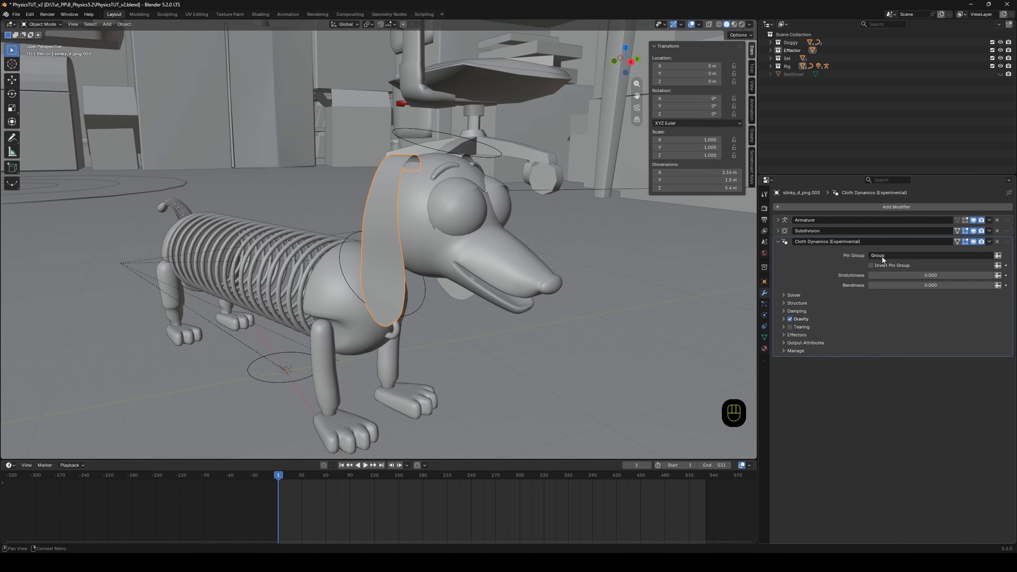
Set the other ear's cloth Pin Group to EarPin and its effectors collection to Effector.
click(903, 259)
click(899, 293)
click(784, 335)
click(904, 347)
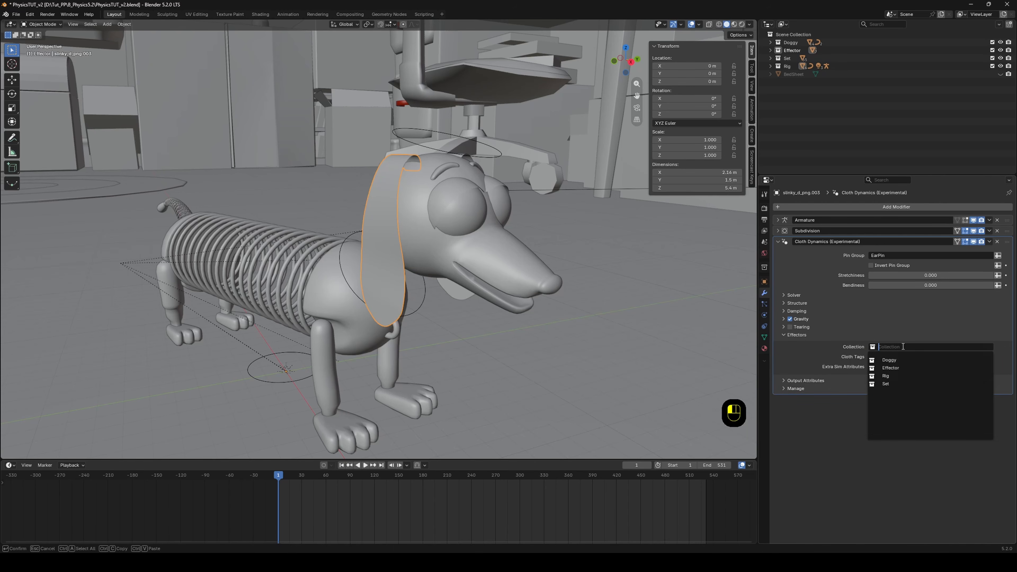
click(887, 369)
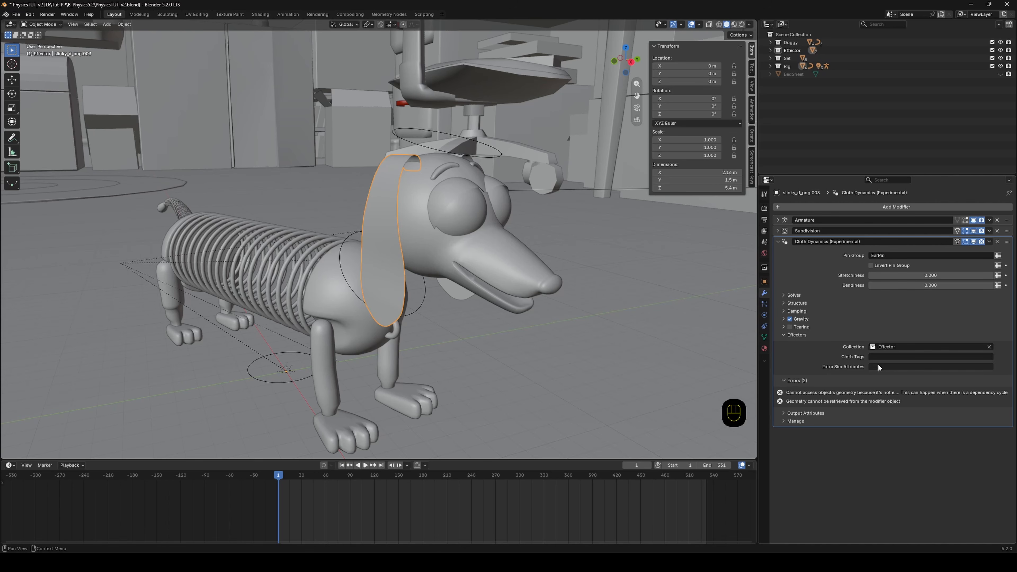
Play the head animation with both simulated ears and examine them from several angles in solid and rendered shading.
key(space)
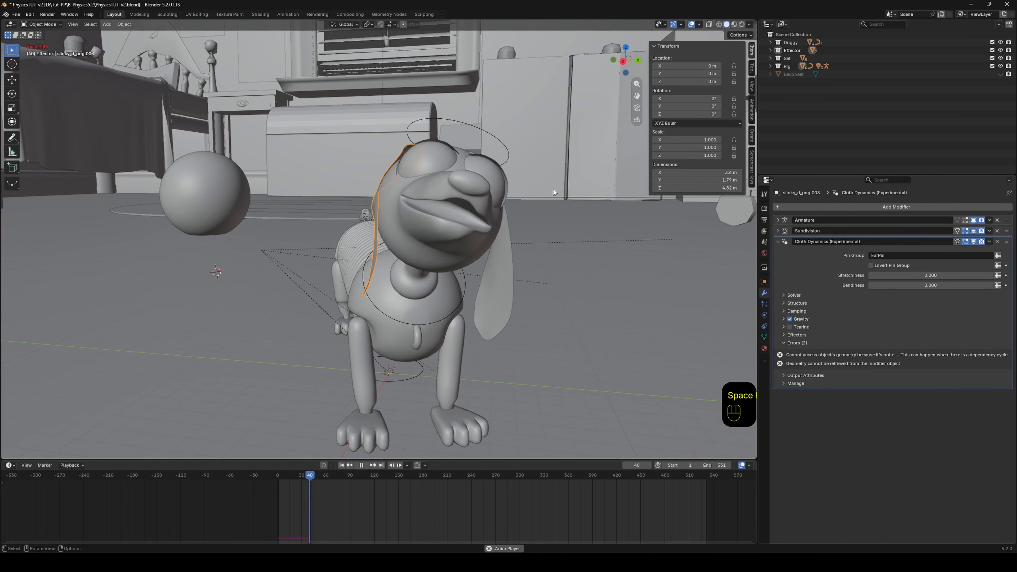
middle_drag(553, 189, 601, 185)
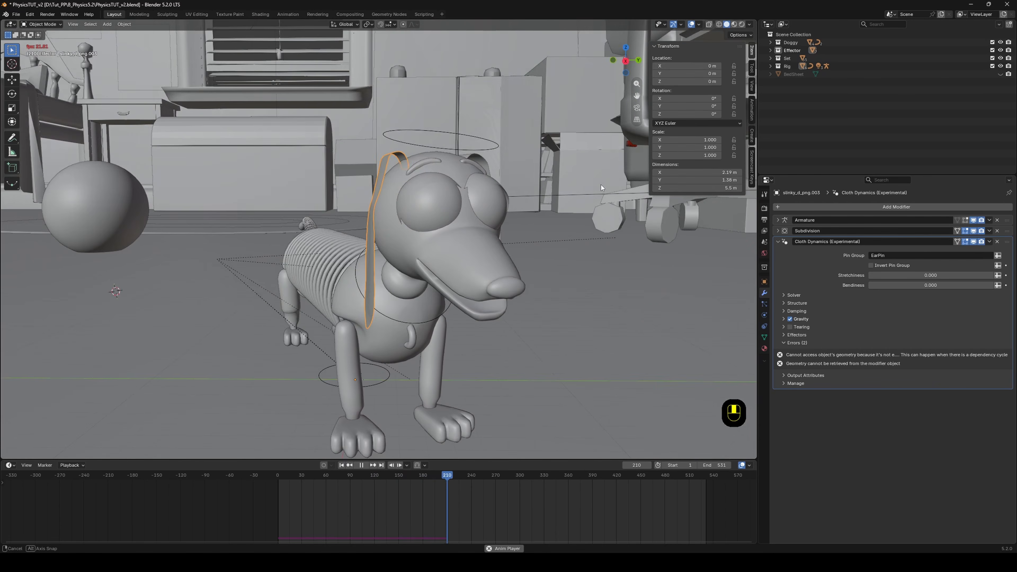
key(space)
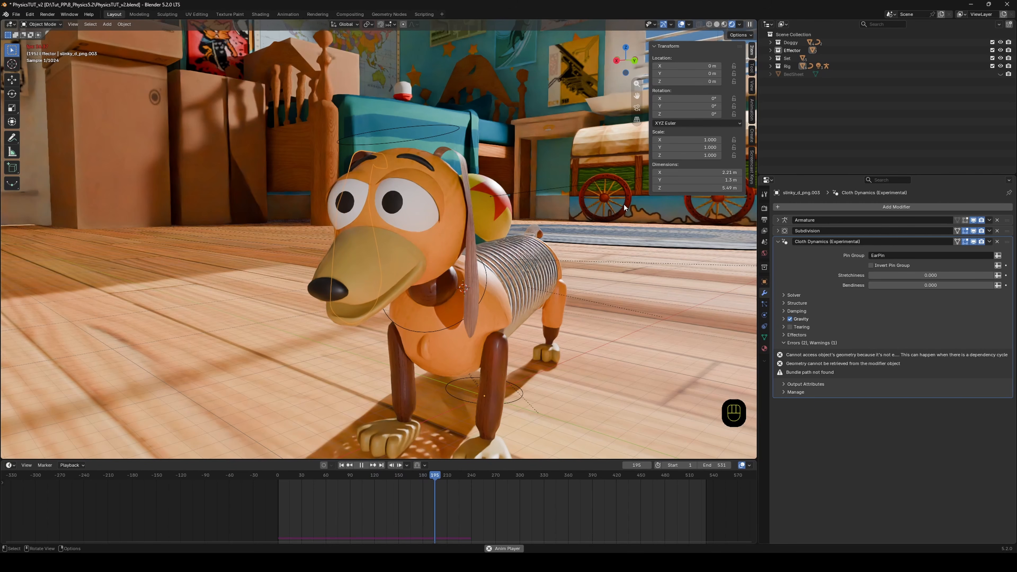
click(576, 245)
middle_drag(576, 244, 598, 245)
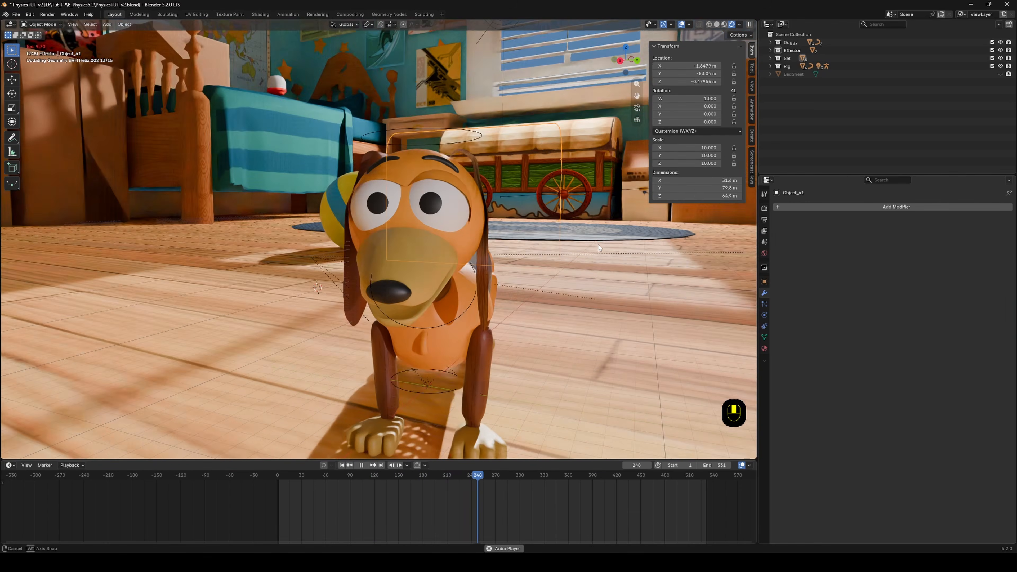
shift+middle_drag(569, 214, 574, 227)
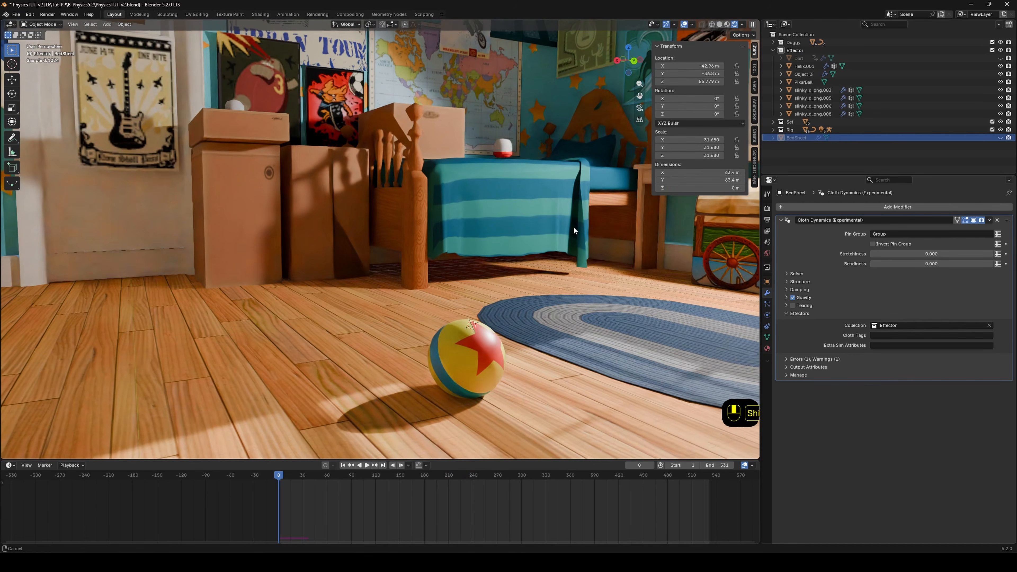
Unhide the BedSheet object and the Dart in the Effector collection, and frame both in the view.
click(1000, 138)
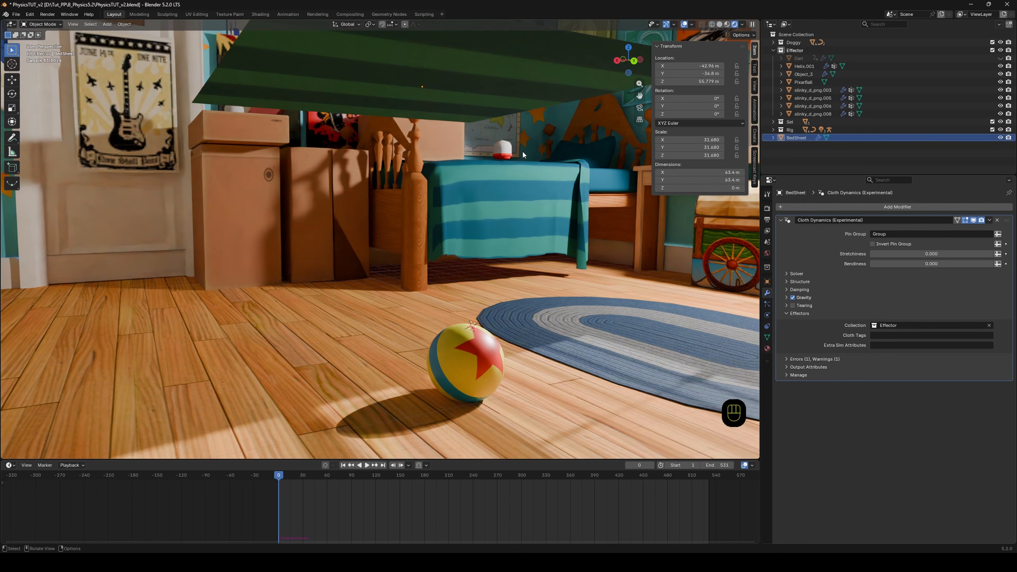
mouse_move(522, 150)
middle_down()
mouse_move(517, 172)
mouse_move(526, 157)
middle_up()
click(1000, 58)
middle_drag(478, 201, 537, 189)
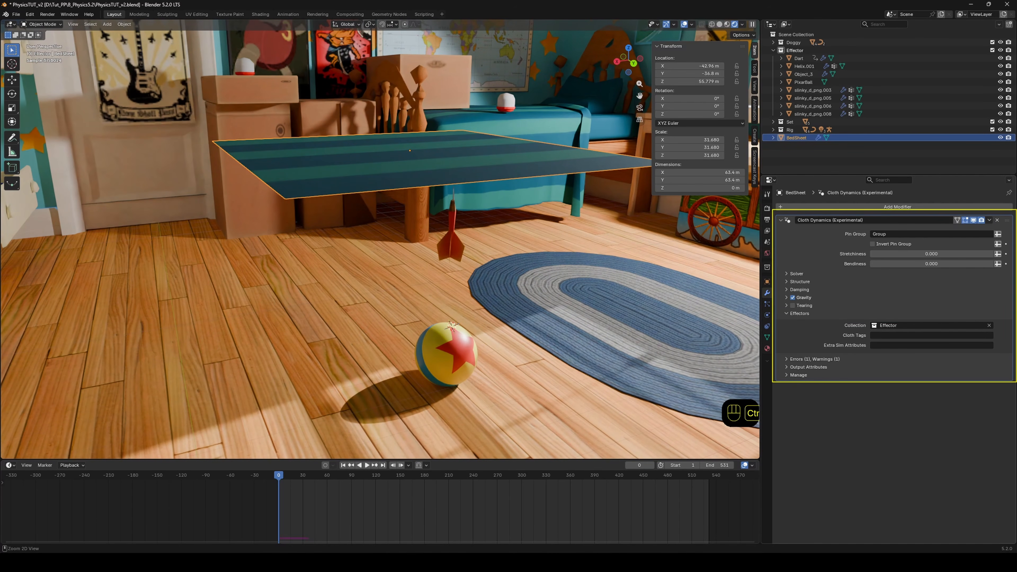
Examine the dart's Collider settings, then select the bed sheet and collapse its Effectors settings.
click(454, 217)
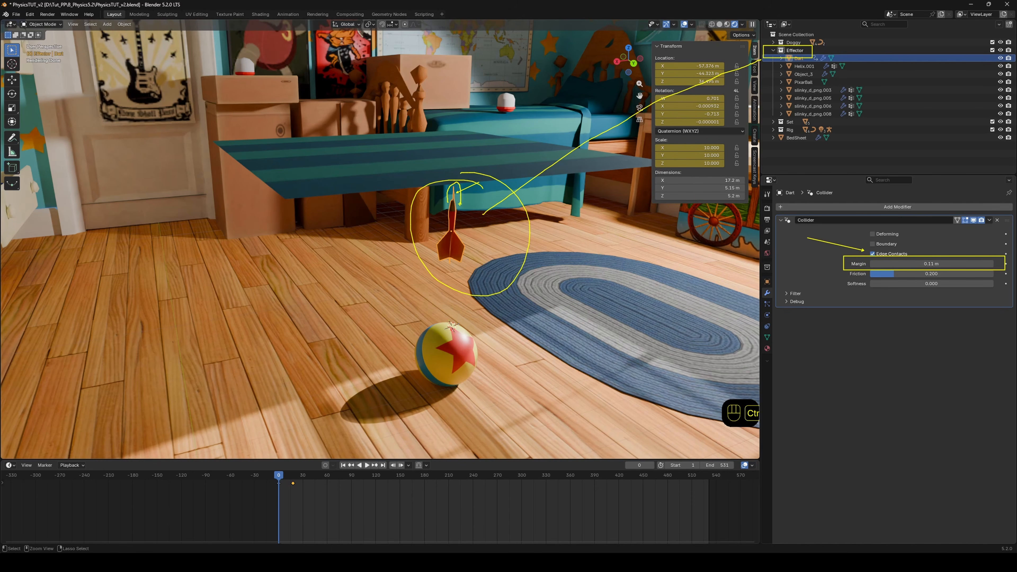
click(458, 160)
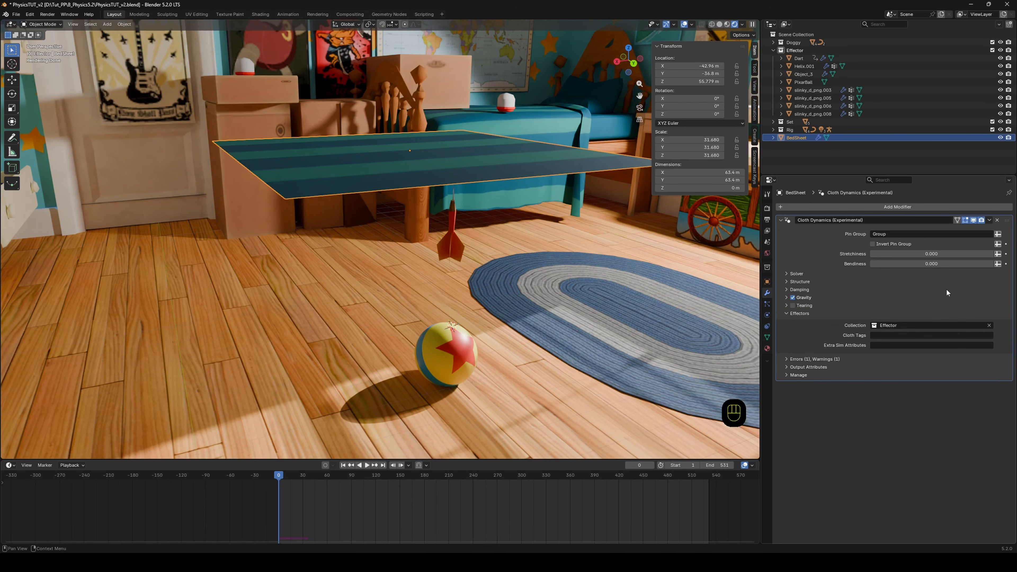
click(787, 314)
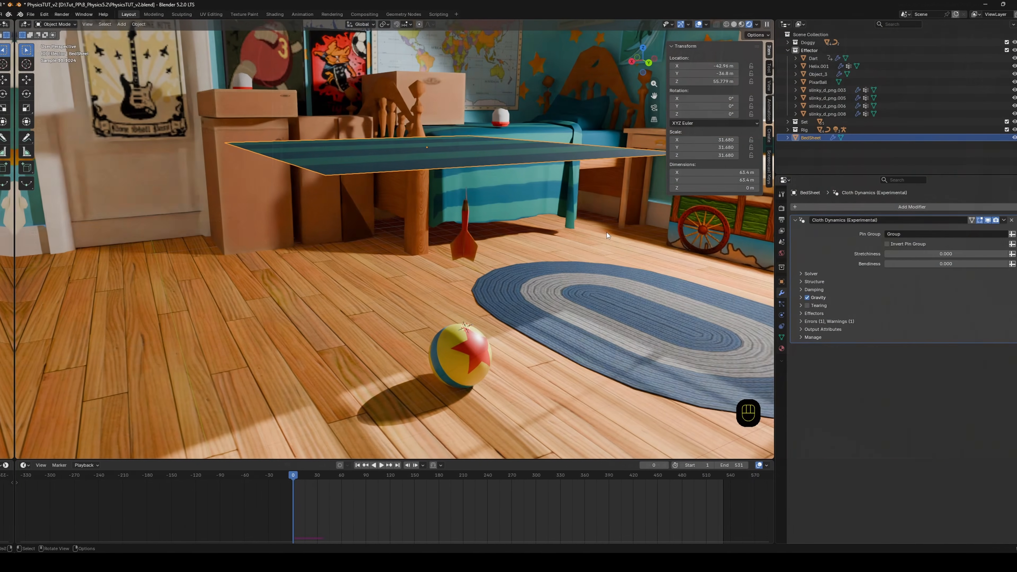
Play the bed sheet simulation in rendered shading and return to the start frame.
key(space)
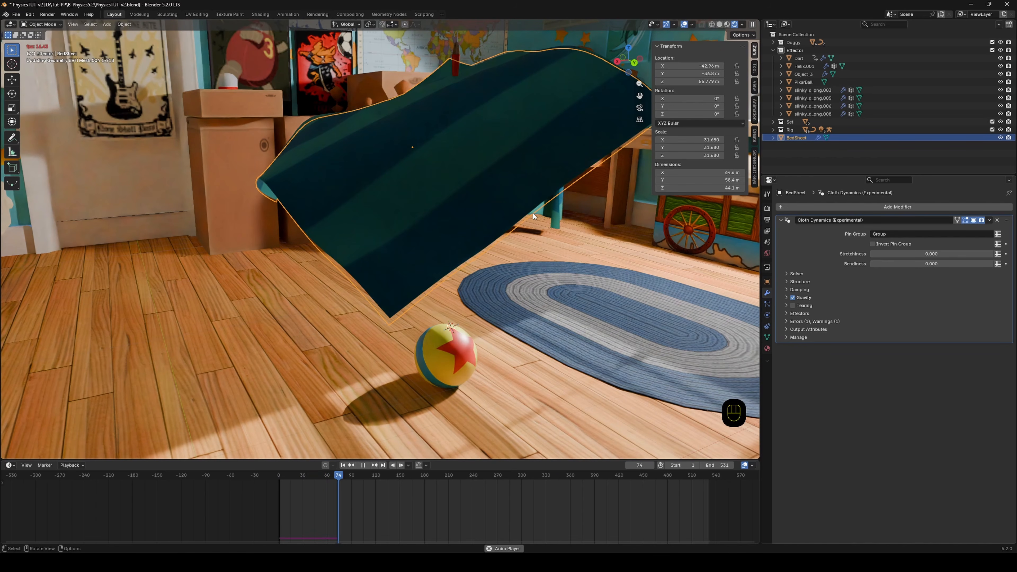
key(space)
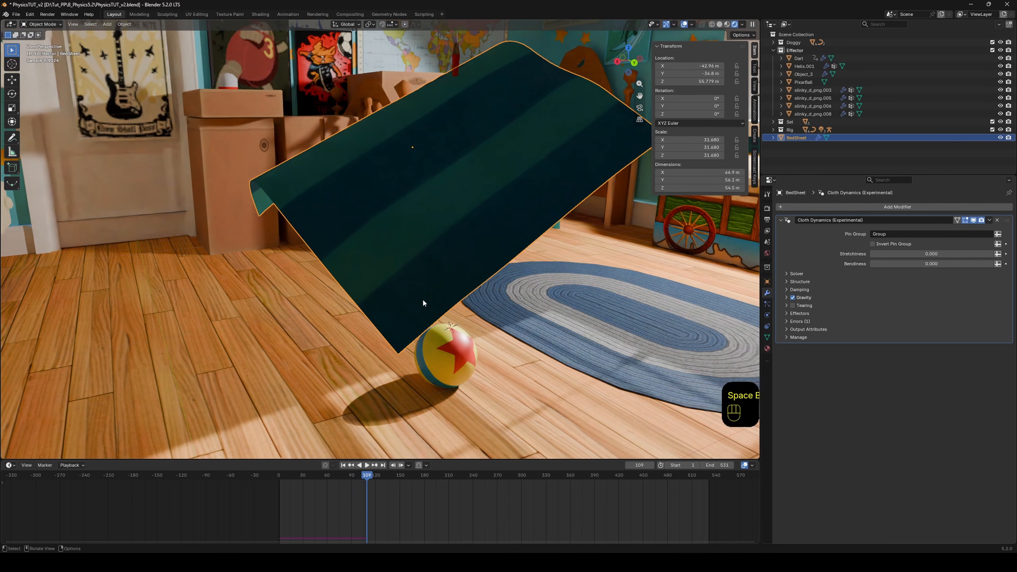
click(279, 476)
Select the dart, switch to solid shading, and replay its animation through the sheet before returning to frame 0.
click(451, 208)
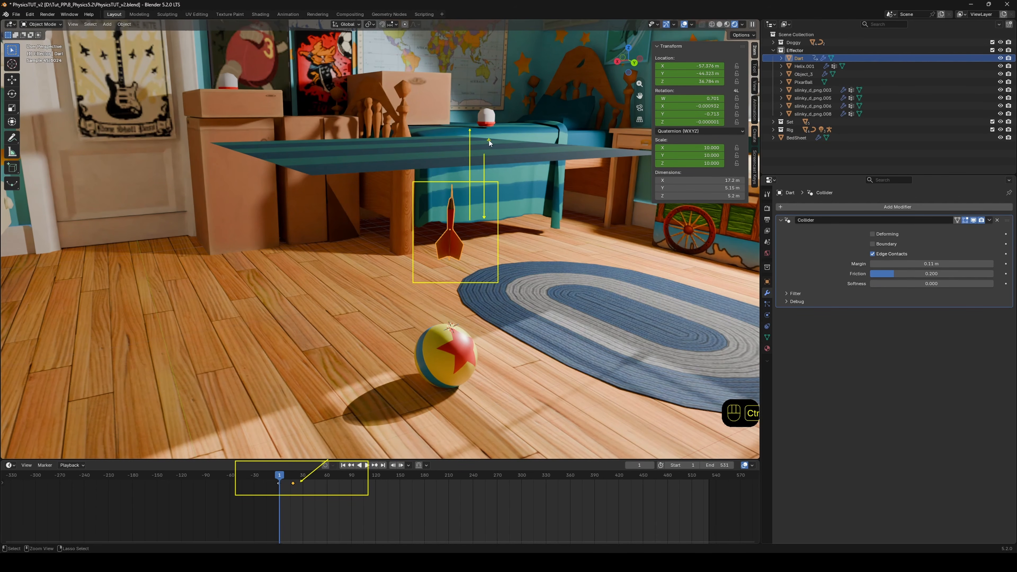
click(720, 24)
mouse_move(502, 196)
middle_down()
mouse_move(497, 225)
mouse_move(458, 170)
mouse_move(480, 176)
mouse_move(452, 97)
mouse_move(531, 293)
mouse_move(450, 286)
mouse_move(501, 288)
middle_up()
key(space)
key(space)
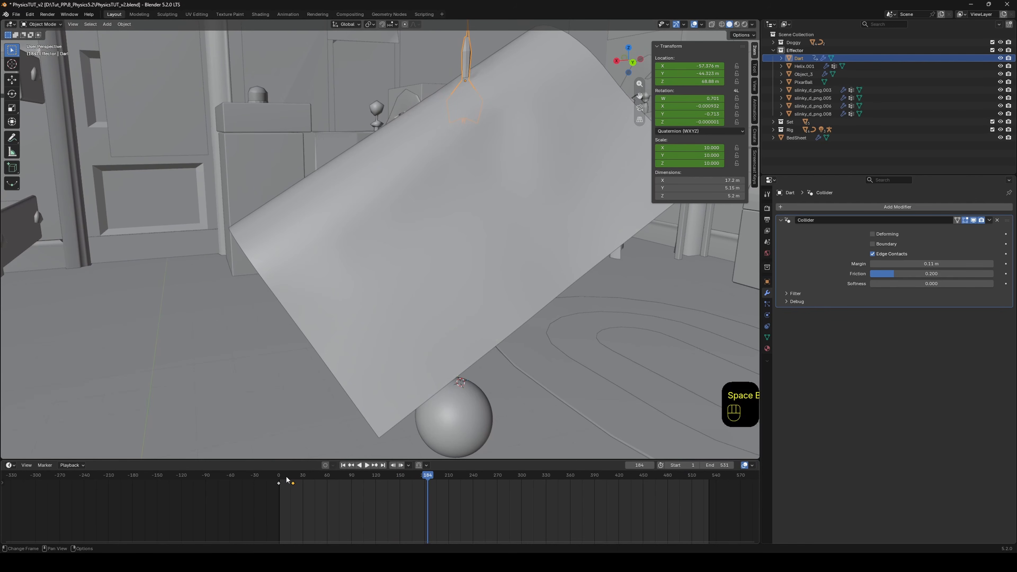
click(279, 476)
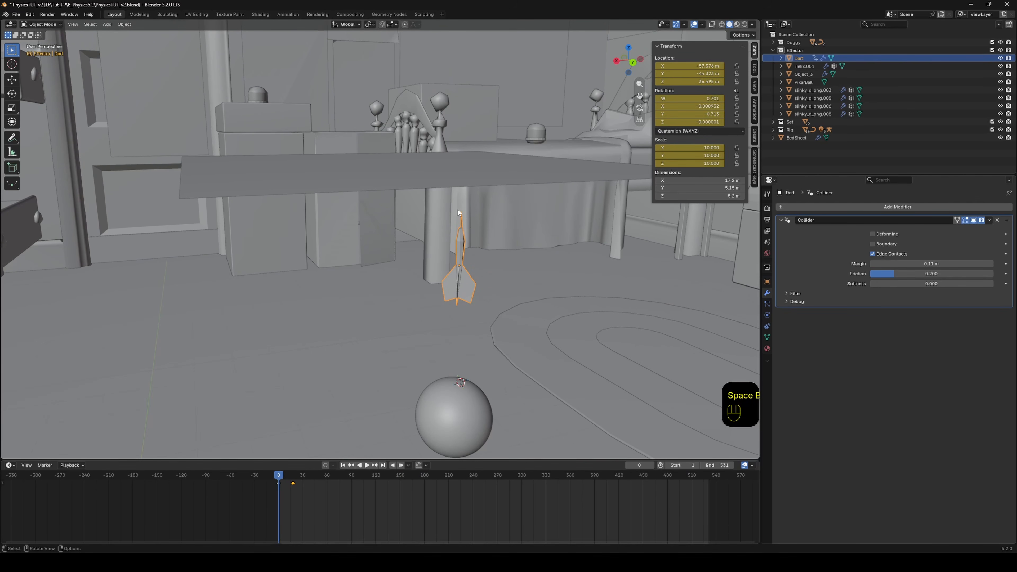
Enable Tearing in the bed sheet's Cloth Dynamics modifier, play the simulation, and return to frame 0.
click(453, 176)
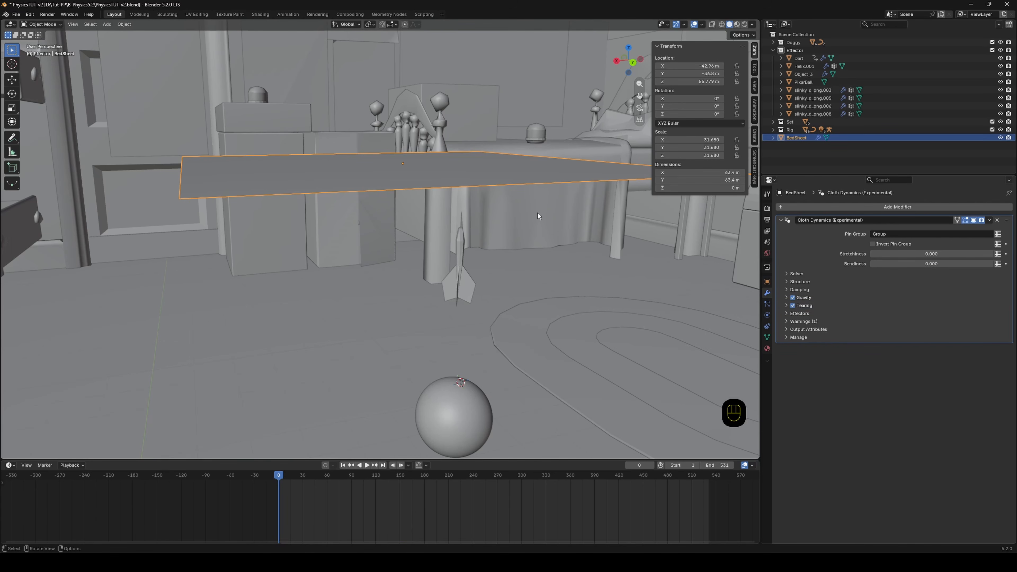
middle_drag(538, 213, 543, 216)
key(space)
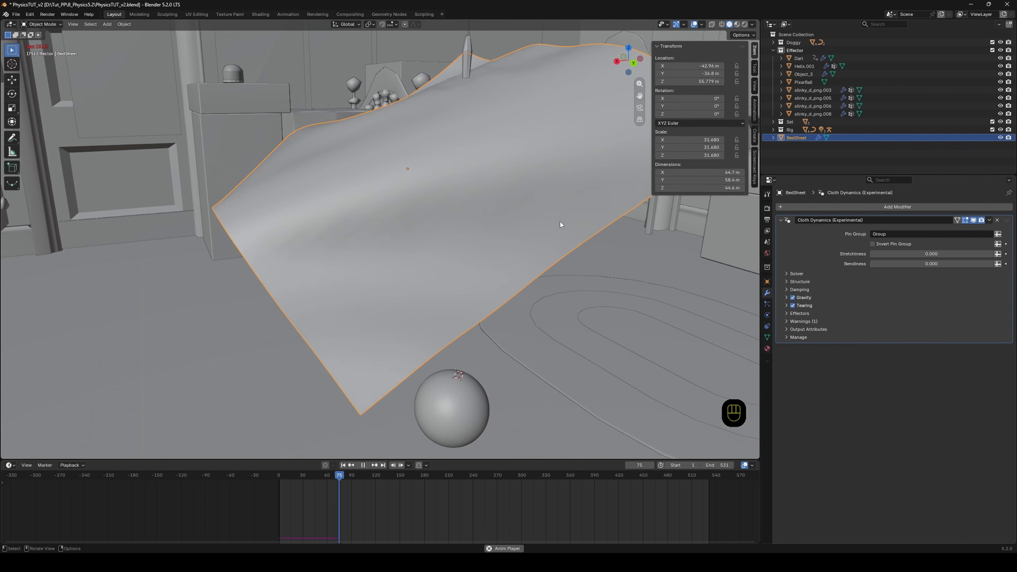
key(space)
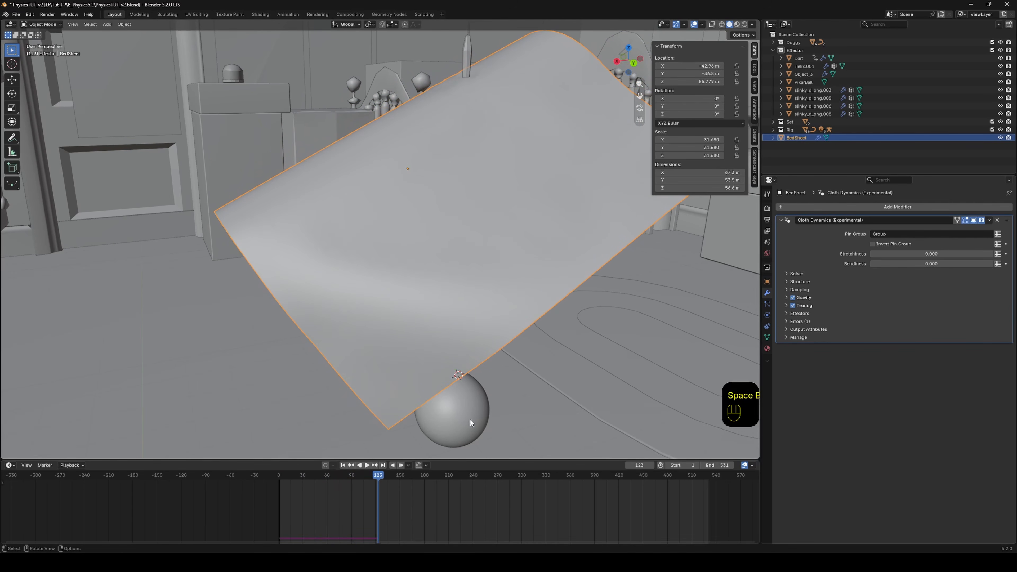
drag(292, 477, 281, 480)
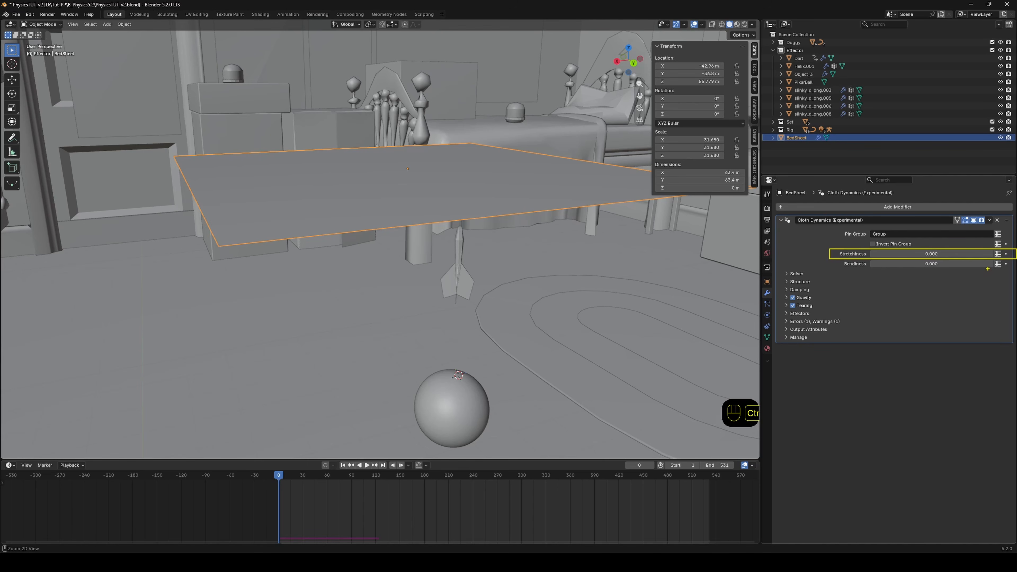
Try a Stretchiness of 0.412 on the bed sheet, play the tearing simulation, and return to frame 0.
drag(986, 253, 1009, 253)
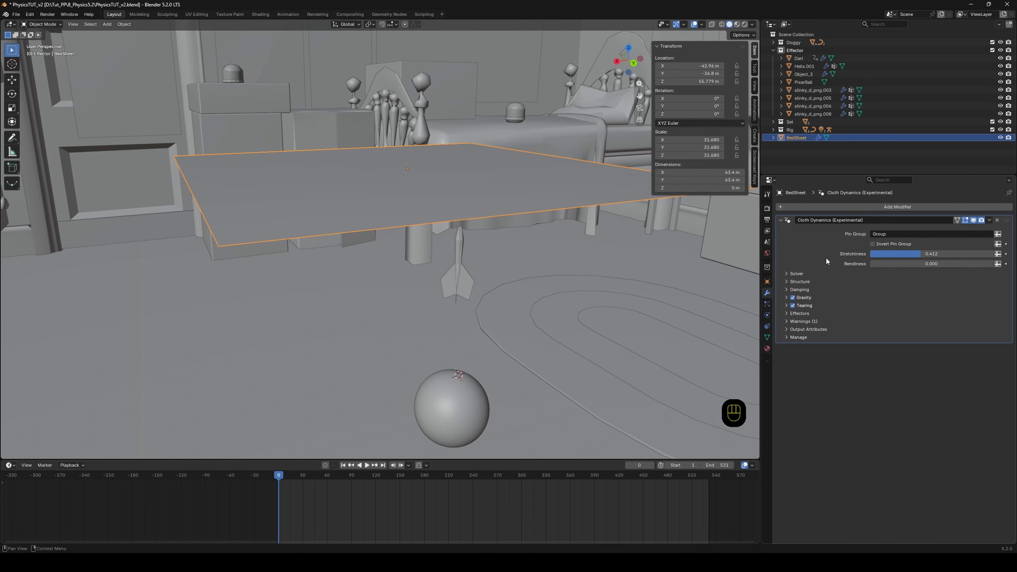
key(space)
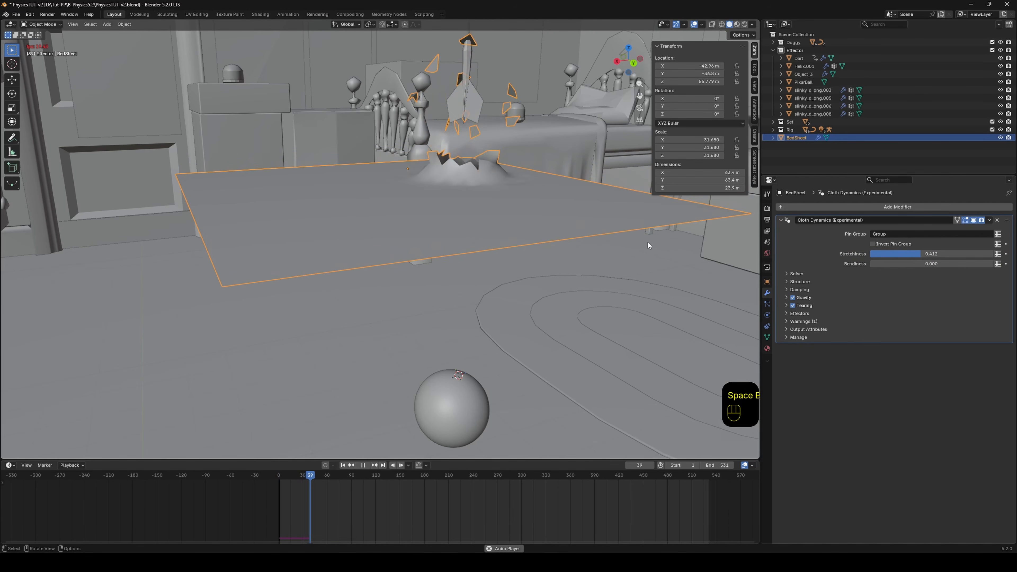
mouse_move(474, 212)
middle_down()
mouse_move(536, 210)
mouse_move(454, 209)
middle_up()
key(space)
key(space)
drag(302, 475, 267, 479)
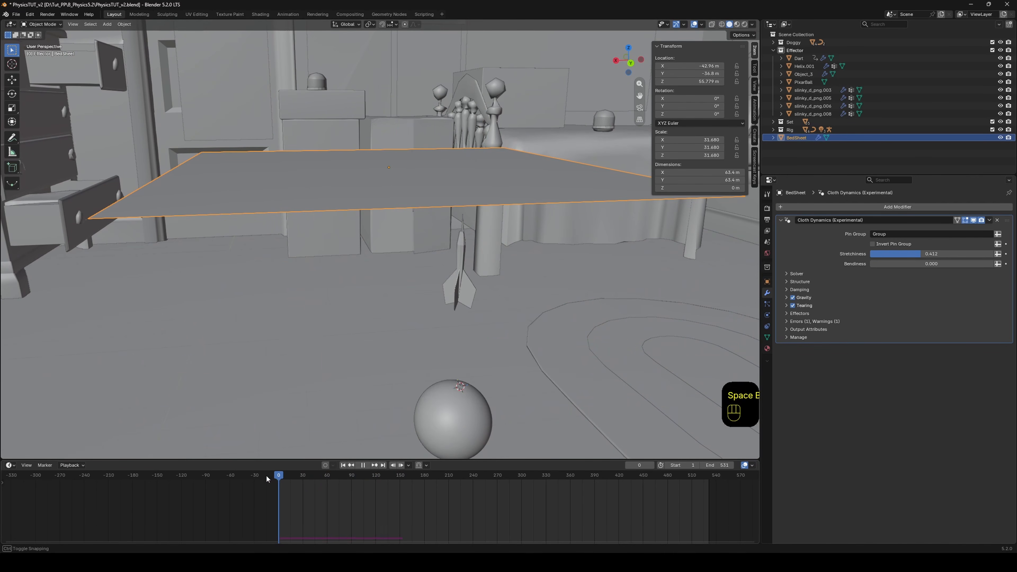
Try a Stretchiness of 0.150 on the bed sheet and play the tearing simulation, viewing the sheet from above.
drag(932, 254, 900, 254)
middle_drag(600, 237, 617, 241)
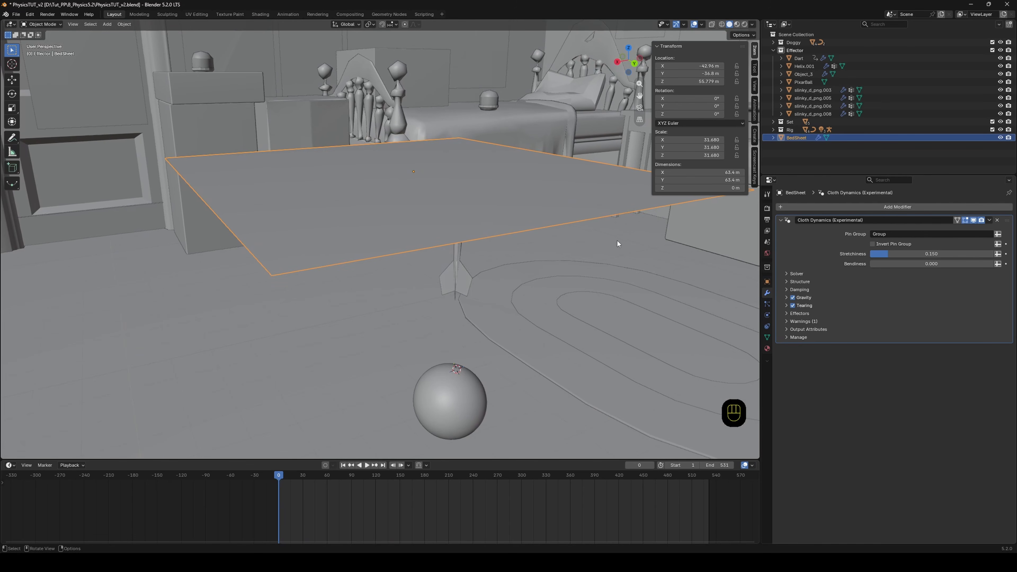
key(space)
middle_drag(493, 175, 485, 206)
key(space)
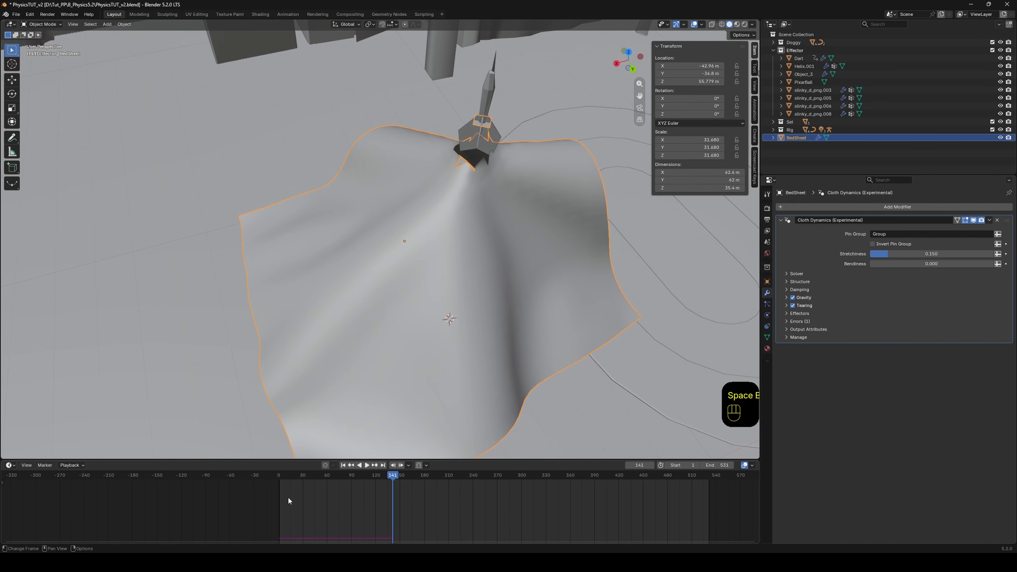
Replay the tearing simulation from the start in solid and rendered shading and examine the torn area around the dart.
click(280, 476)
key(space)
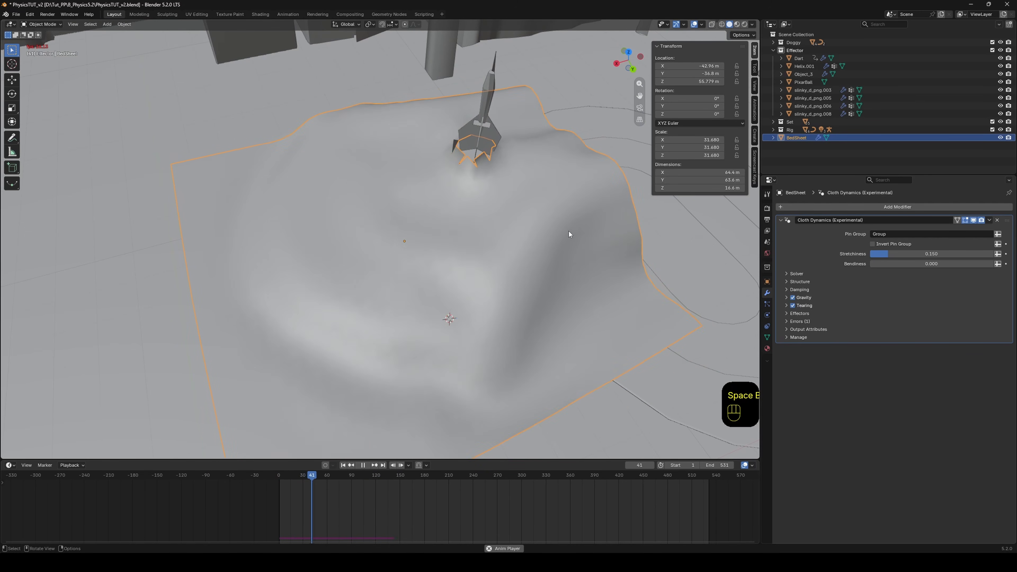
key(space)
click(279, 477)
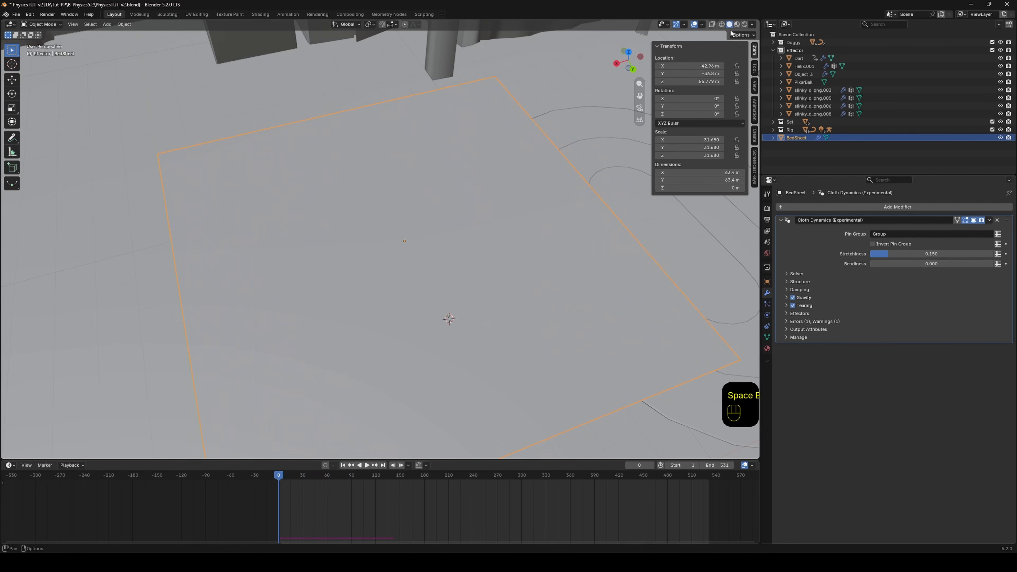
click(745, 25)
mouse_move(516, 231)
shift+middle_down()
mouse_move(492, 263)
mouse_move(509, 240)
shift+middle_up()
key(space)
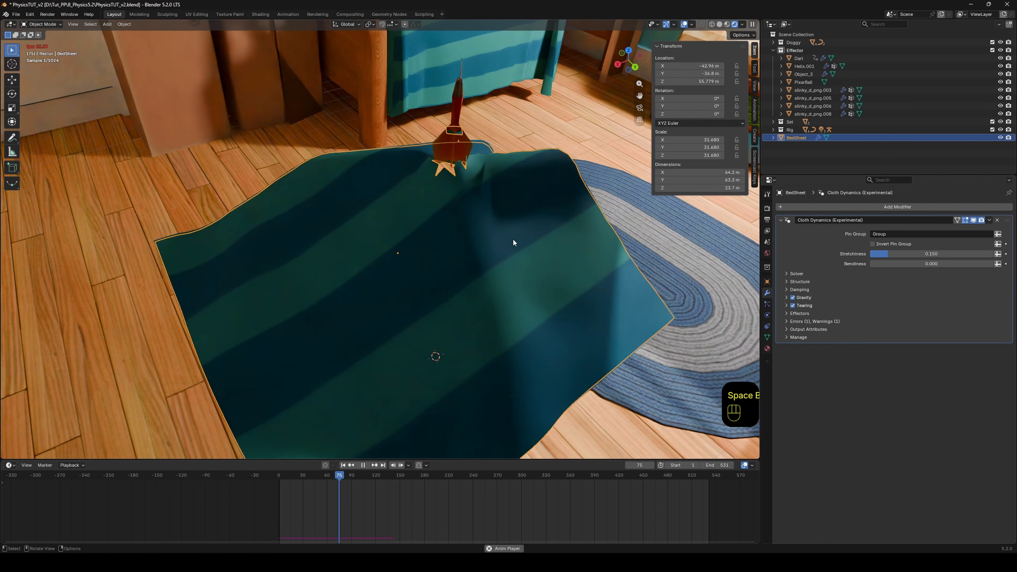
scroll(586, 177, down, 3)
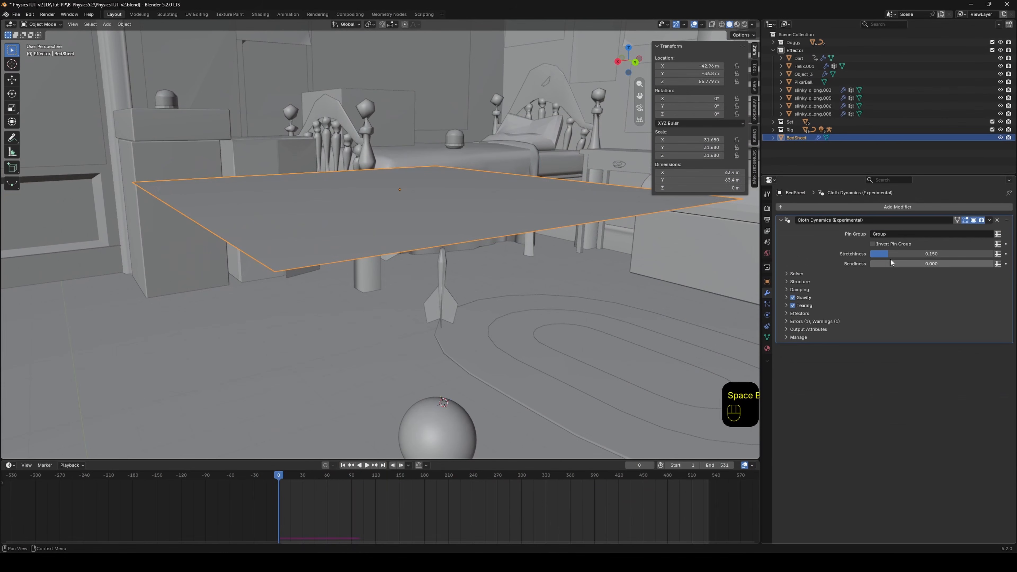
Try the maximum Stretchiness of 1.000 on the bed sheet and play the tearing simulation from the start.
drag(902, 254, 993, 254)
key(space)
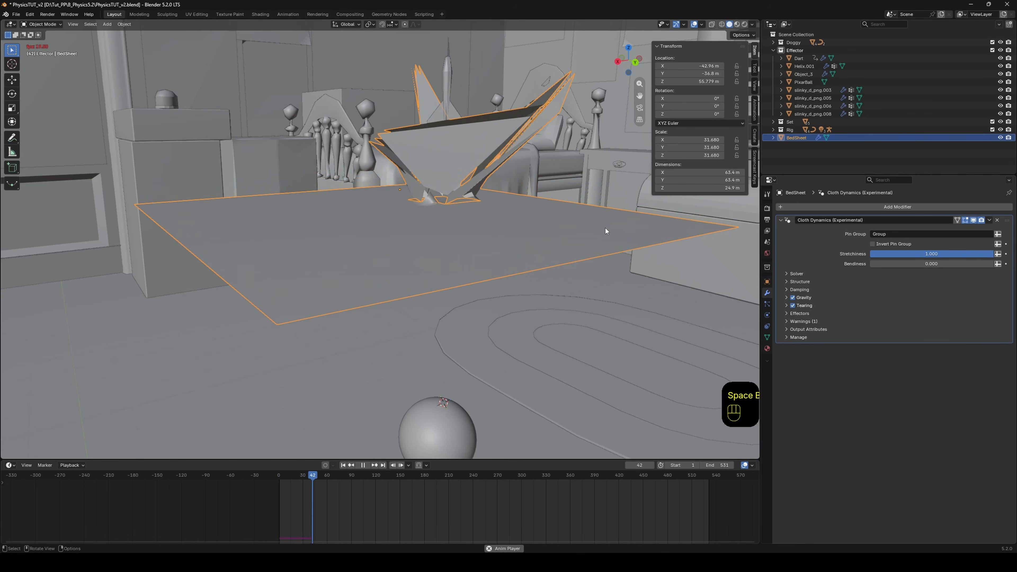
key(space)
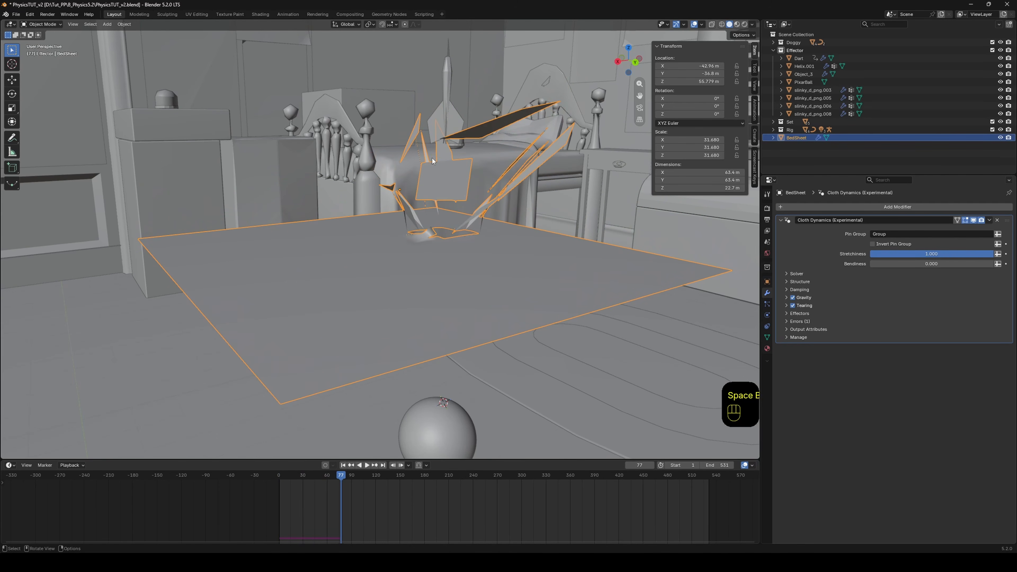
drag(434, 93, 621, 136)
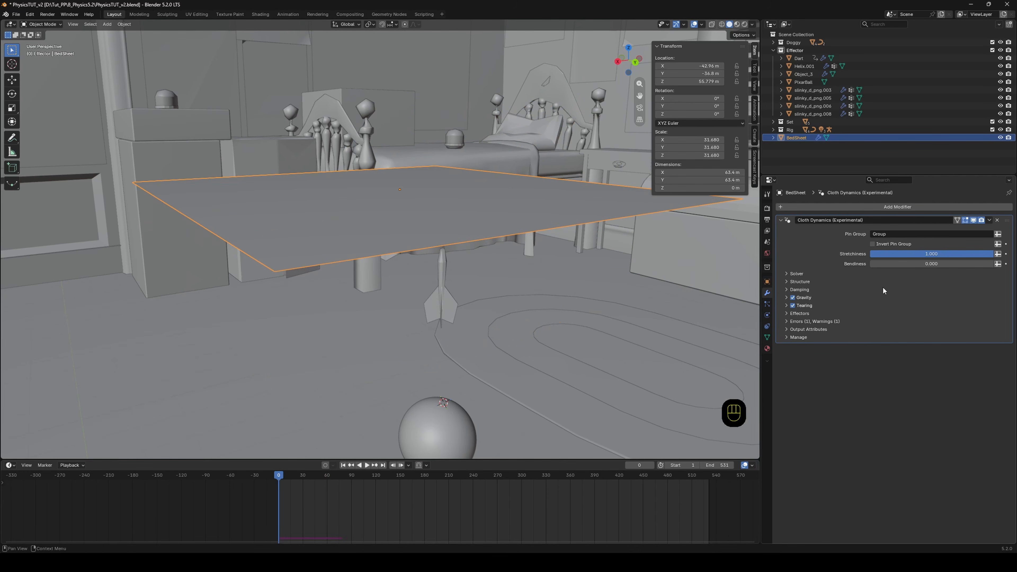
Set the bed sheet's Stretchiness to 0.288 and Bendiness to 0.316, play the simulation, and return to the start.
mouse_move(932, 253)
mouse_down()
mouse_move(857, 253)
mouse_move(905, 253)
mouse_move(909, 266)
mouse_up()
key(space)
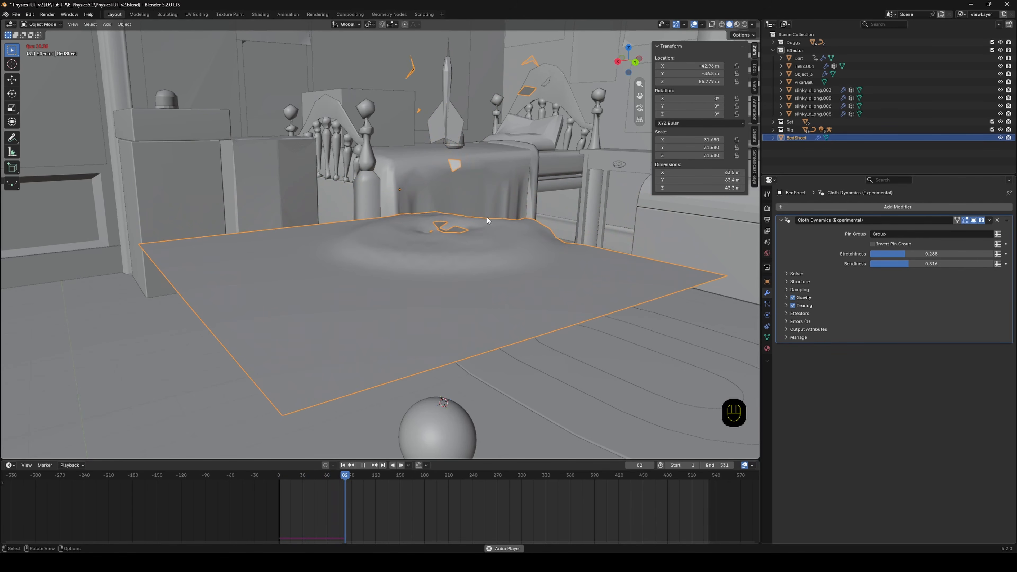
key(space)
key(shift+Left)
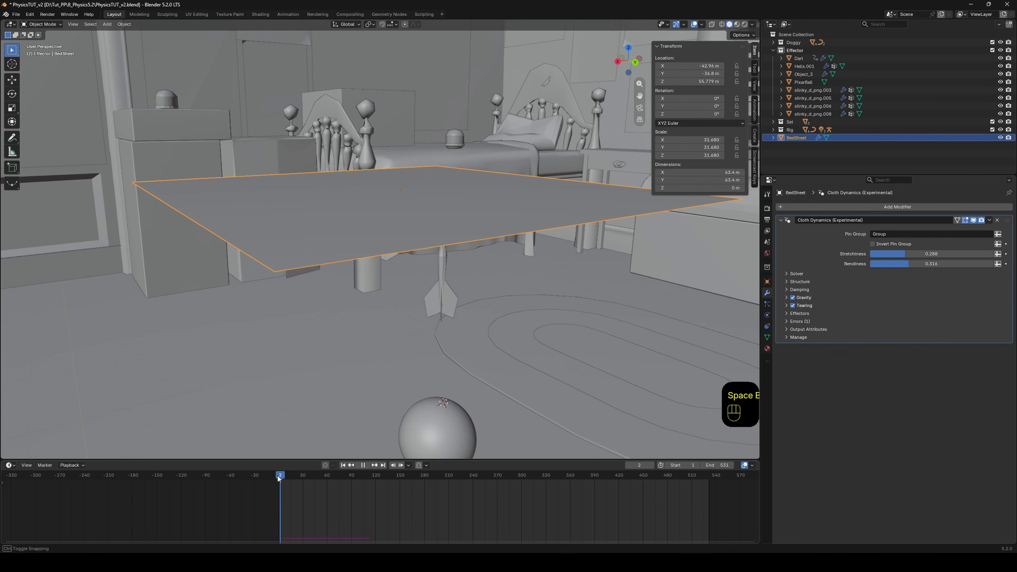
Set the bed sheet's Bendiness back to 0.000.
drag(921, 263, 893, 264)
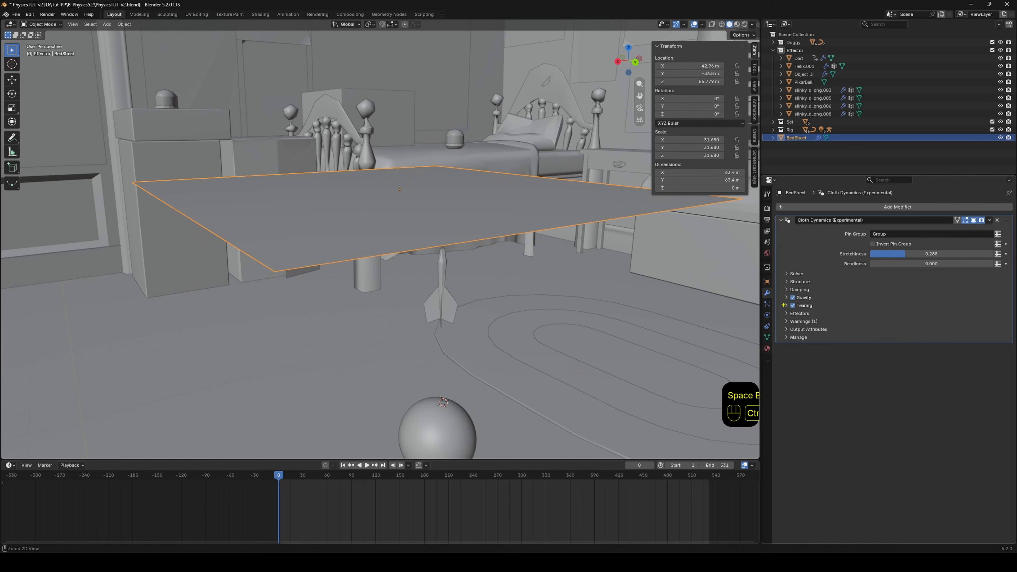
mouse_move(821, 310)
ctrl+mouse_down()
mouse_move(776, 288)
mouse_move(828, 250)
ctrl+mouse_up()
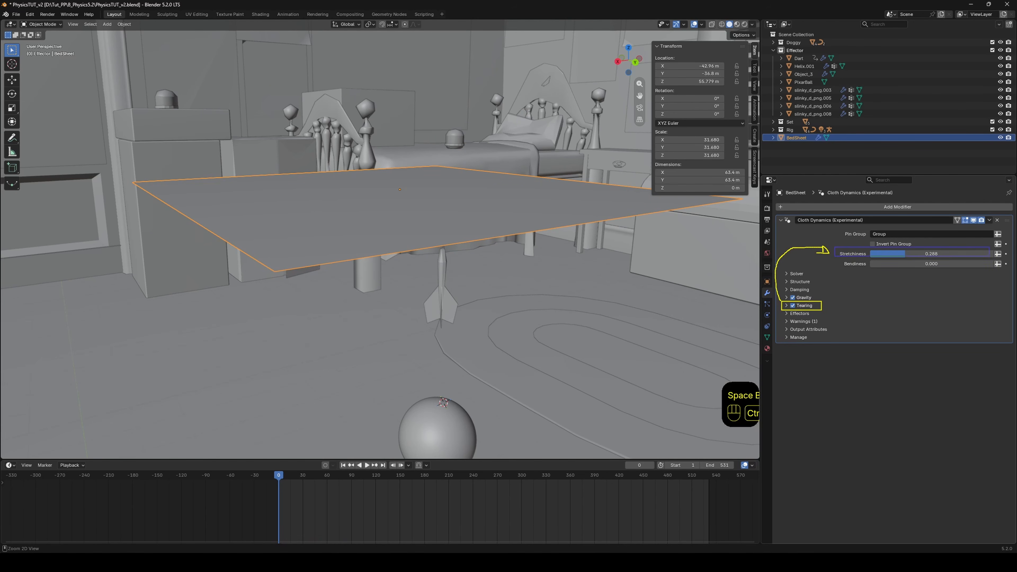
key(Escape)
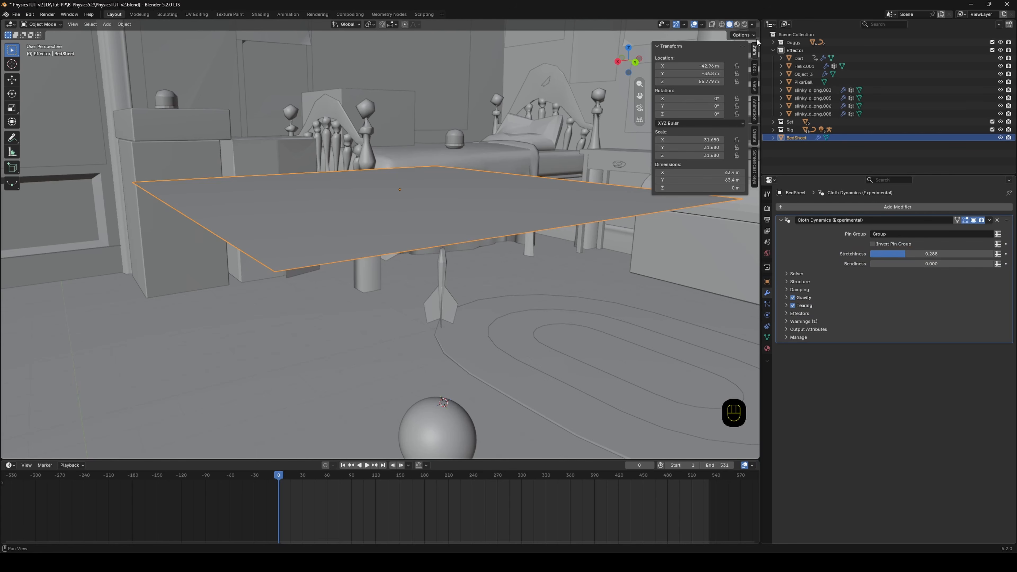
Examine the cloth's Solver substeps and constraint steps, then its Structure settings for mass, friction and collision radius.
click(791, 274)
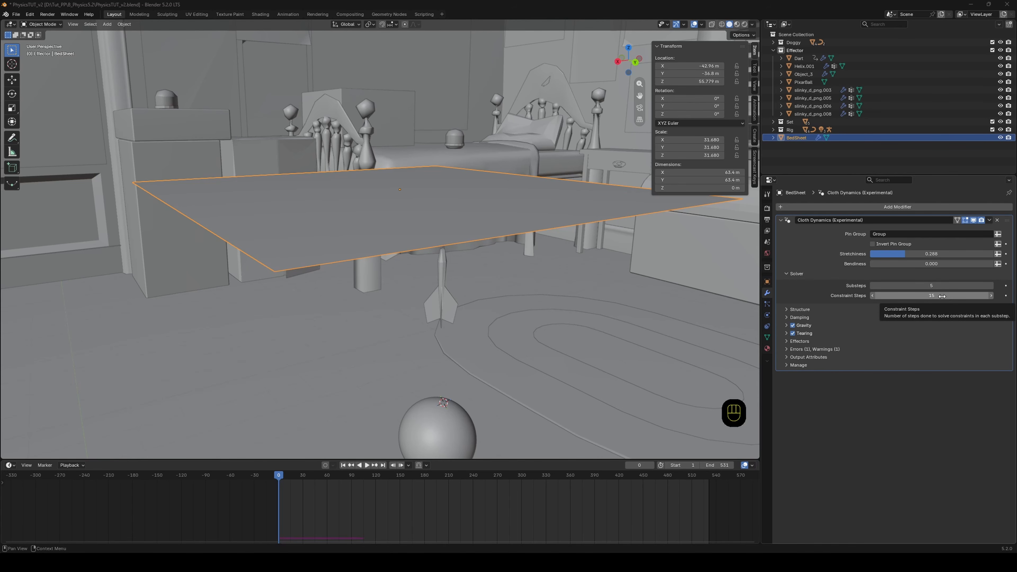
click(847, 273)
click(847, 282)
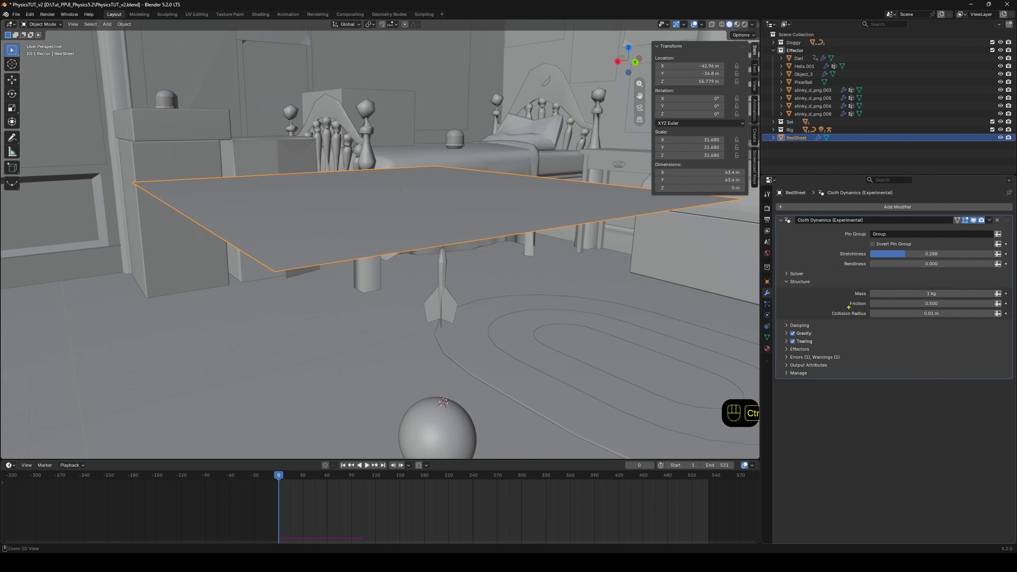
drag(845, 303, 811, 300)
drag(449, 204, 495, 159)
drag(459, 273, 501, 270)
drag(811, 267, 807, 265)
drag(995, 322, 943, 313)
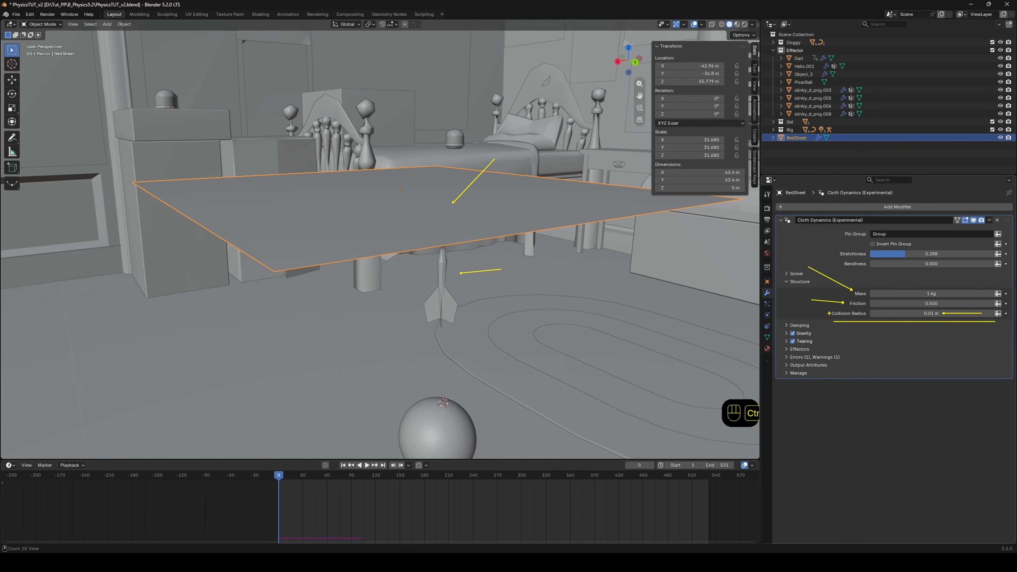
drag(786, 314, 829, 313)
key(Escape)
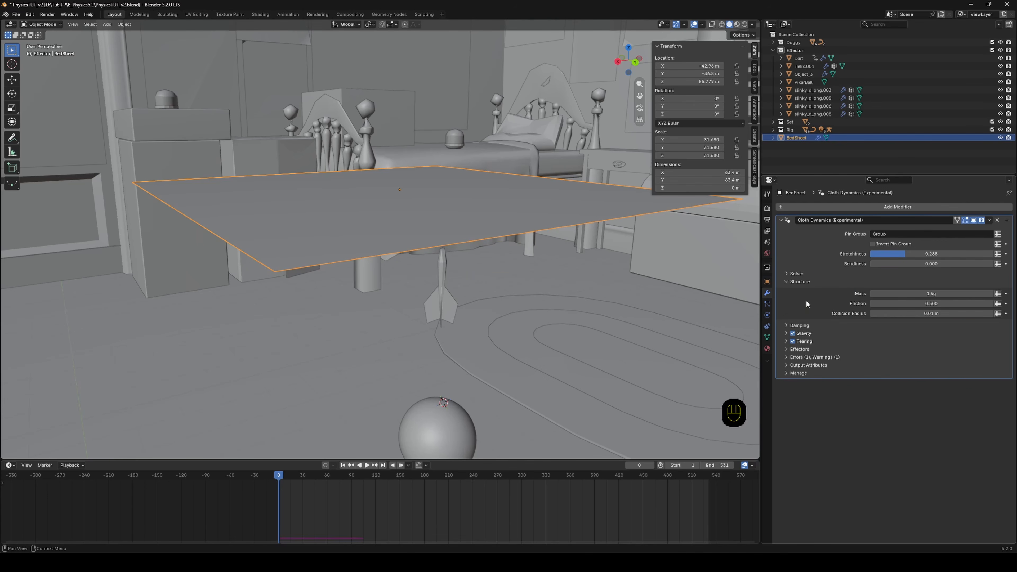
Examine the Damping settings of the bed sheet's Cloth Dynamics modifier, focusing on Linear Damping.
click(792, 282)
click(795, 289)
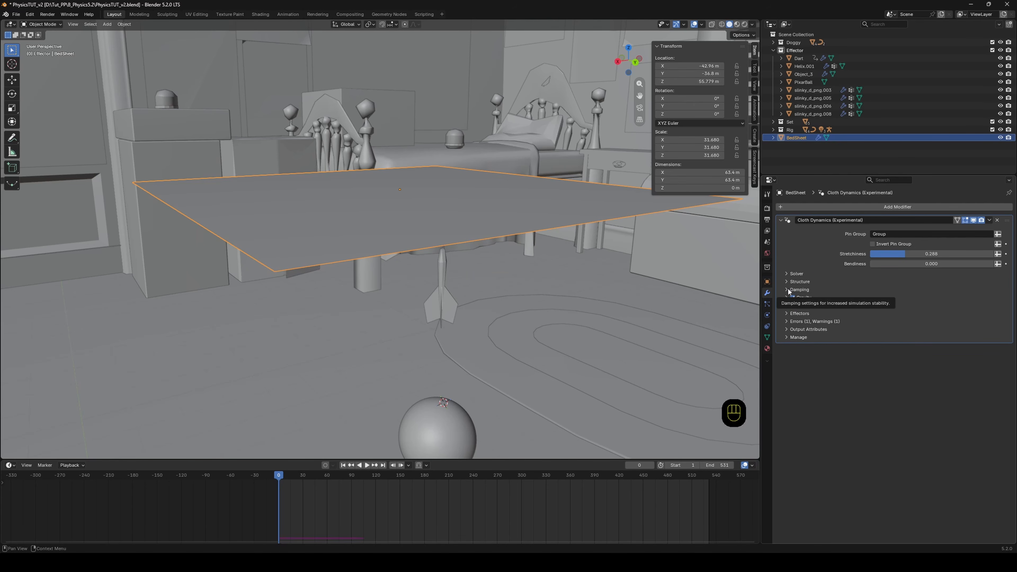
key(ctrl)
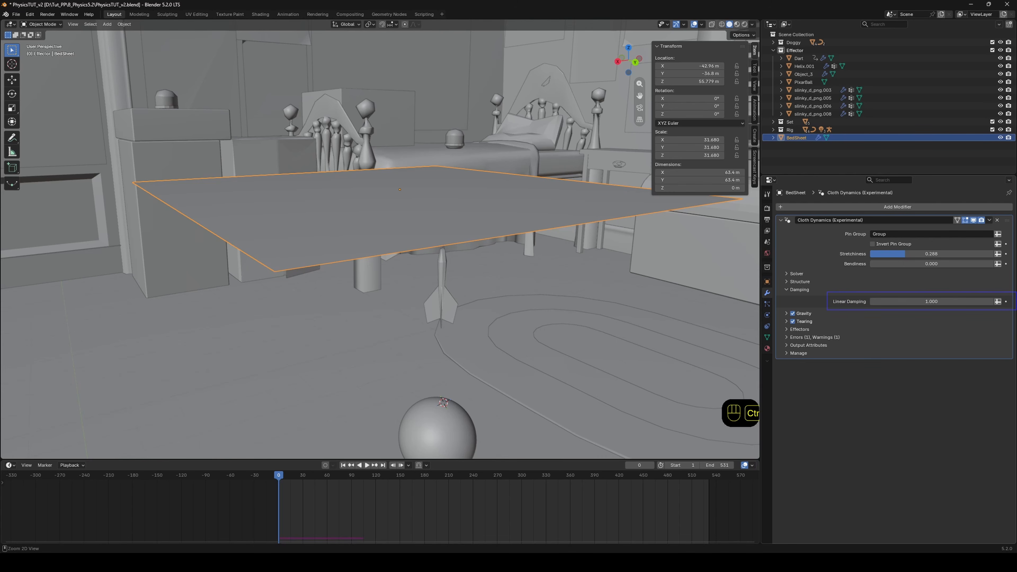
ctrl+drag(1016, 309, 1016, 310)
ctrl+shift+drag(869, 290, 838, 257)
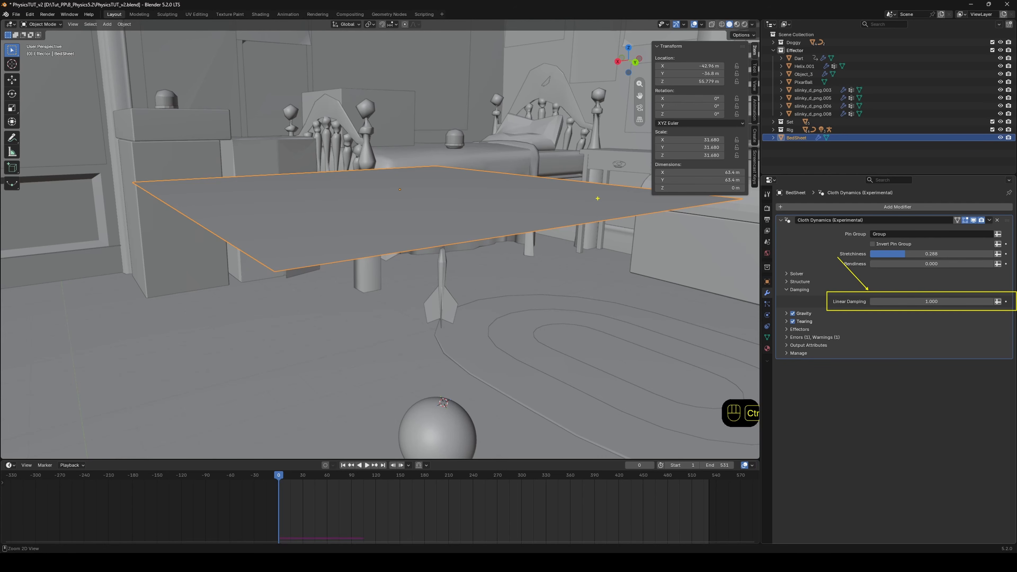
mouse_move(598, 198)
ctrl+mouse_down()
mouse_move(564, 188)
mouse_move(476, 198)
ctrl+mouse_up()
key(Escape)
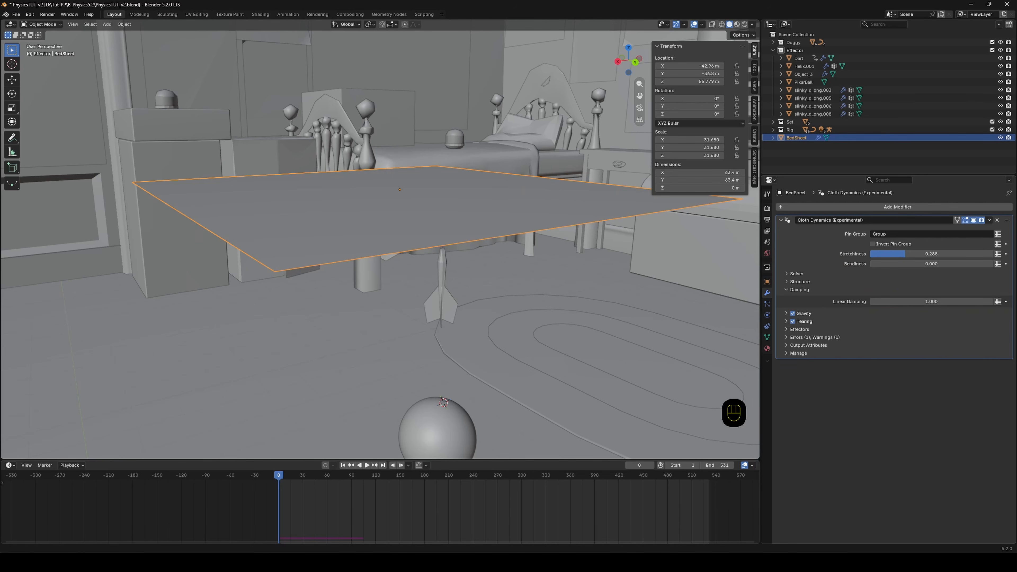
key(ctrl+2)
ctrl+drag(516, 177, 358, 203)
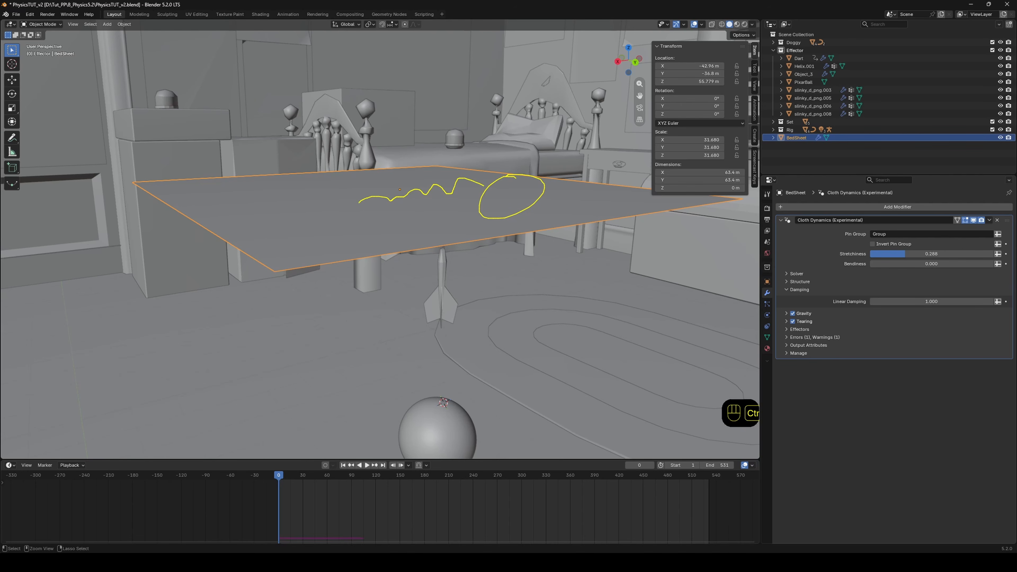
key(Escape)
key(ctrl+2)
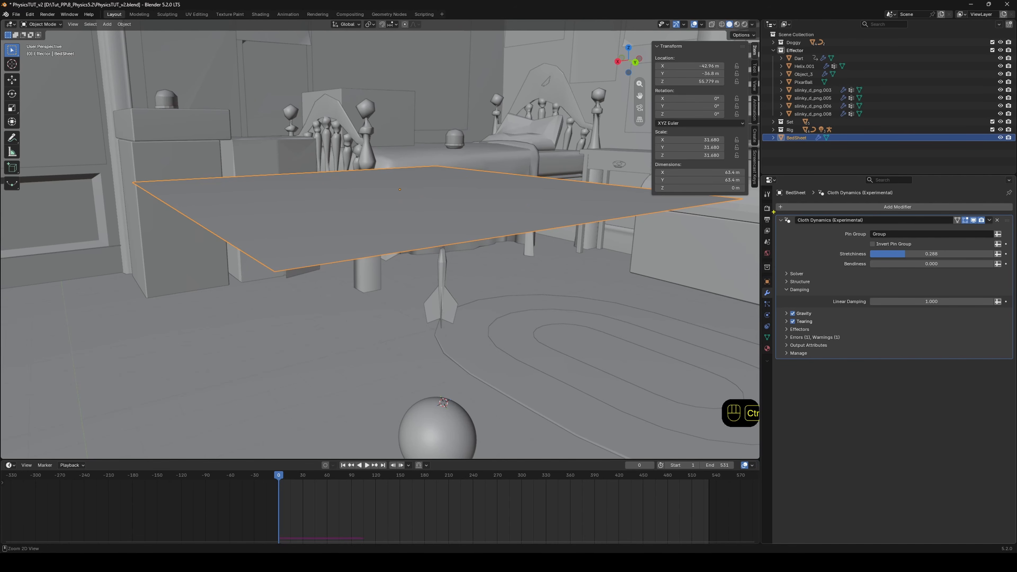
ctrl+drag(774, 212, 1012, 361)
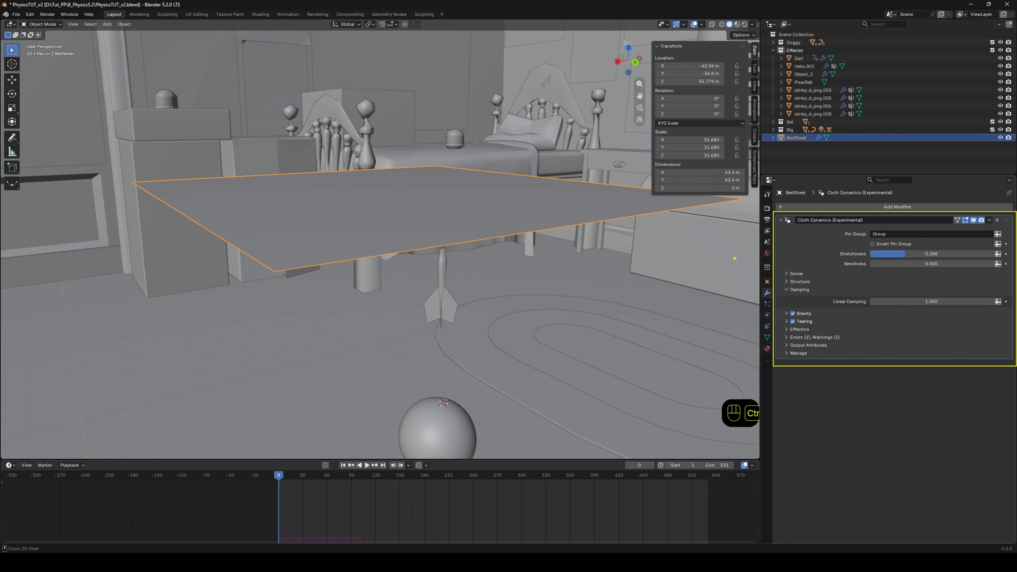
key(Escape)
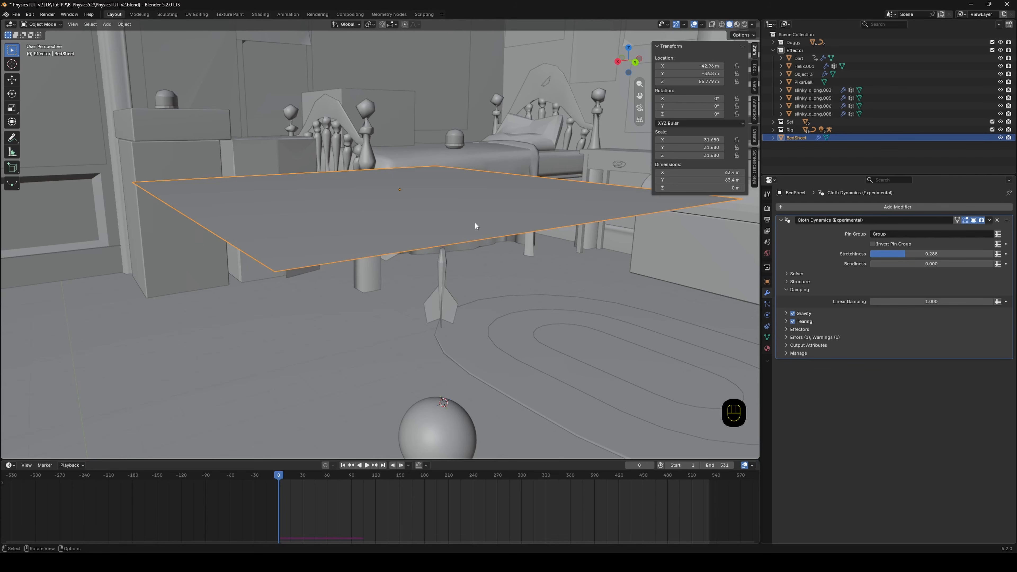
Add a Collider simulation modifier to the PixarBall below the bed sheet and save the file.
click(446, 430)
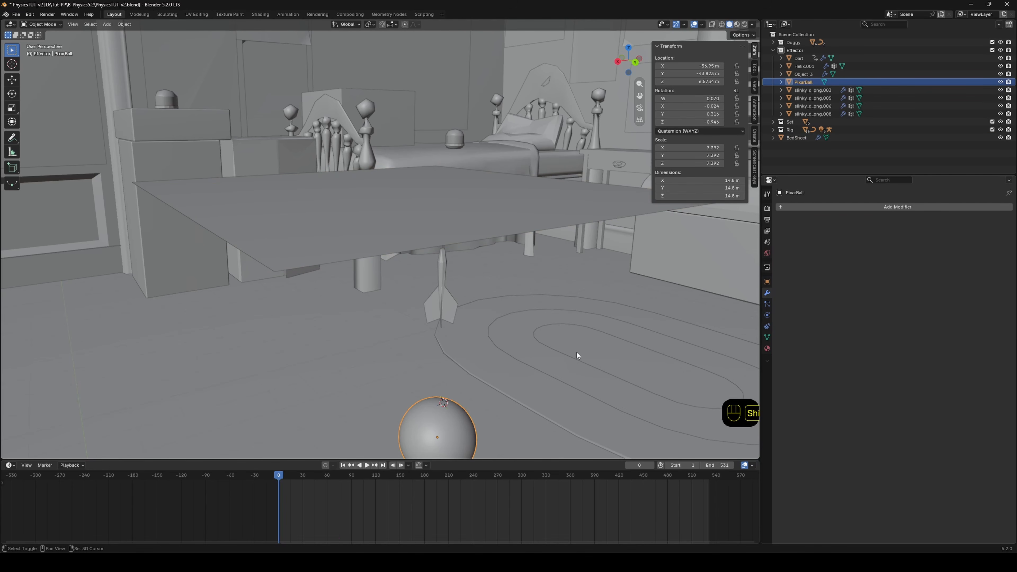
shift+middle_drag(576, 352, 581, 323)
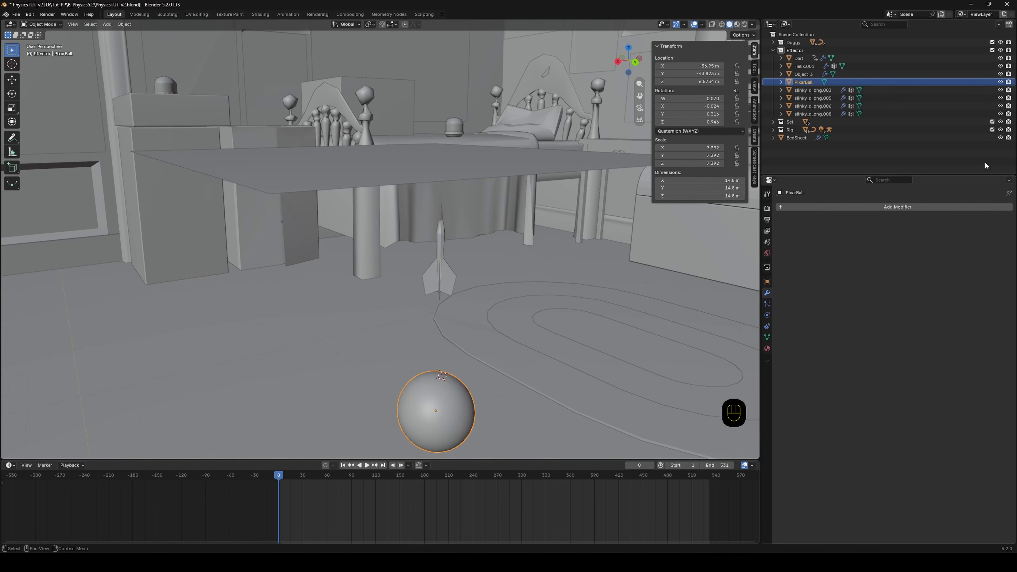
click(915, 207)
mouse_move(913, 206)
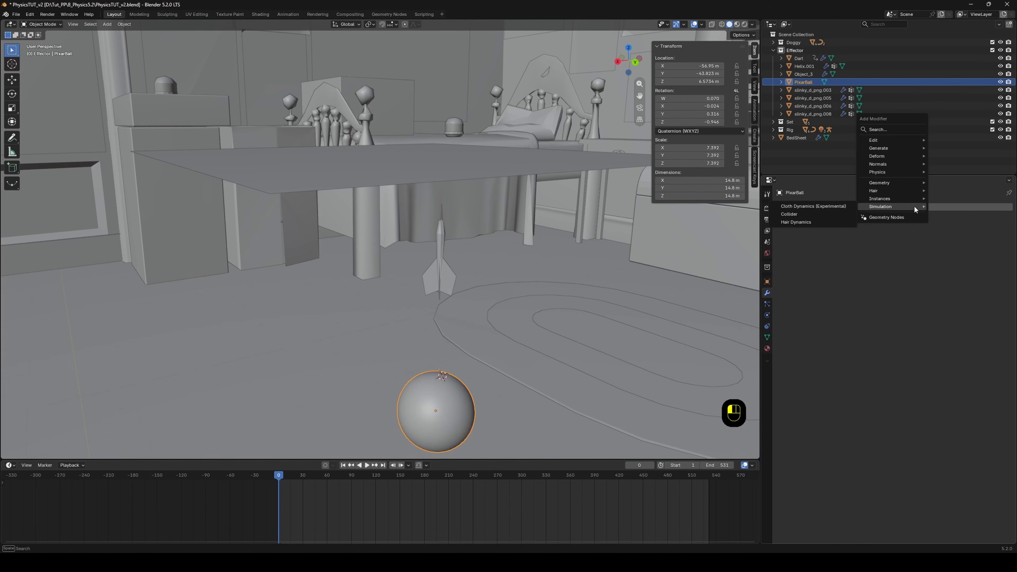
click(810, 215)
key(ctrl+s)
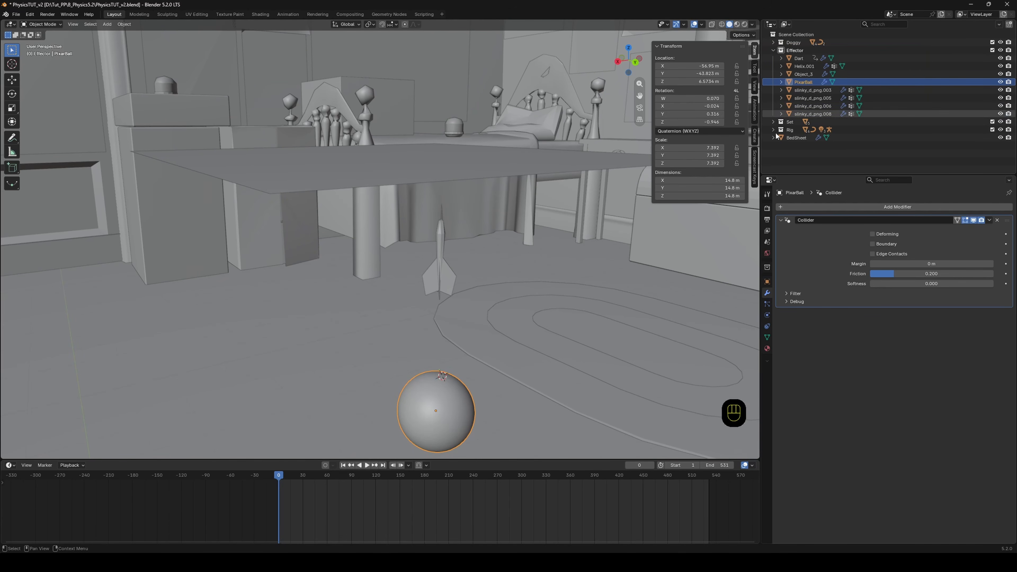
Play the simulation to watch the torn bed sheet fall onto the ball and floor, stopping once it has draped.
key(space)
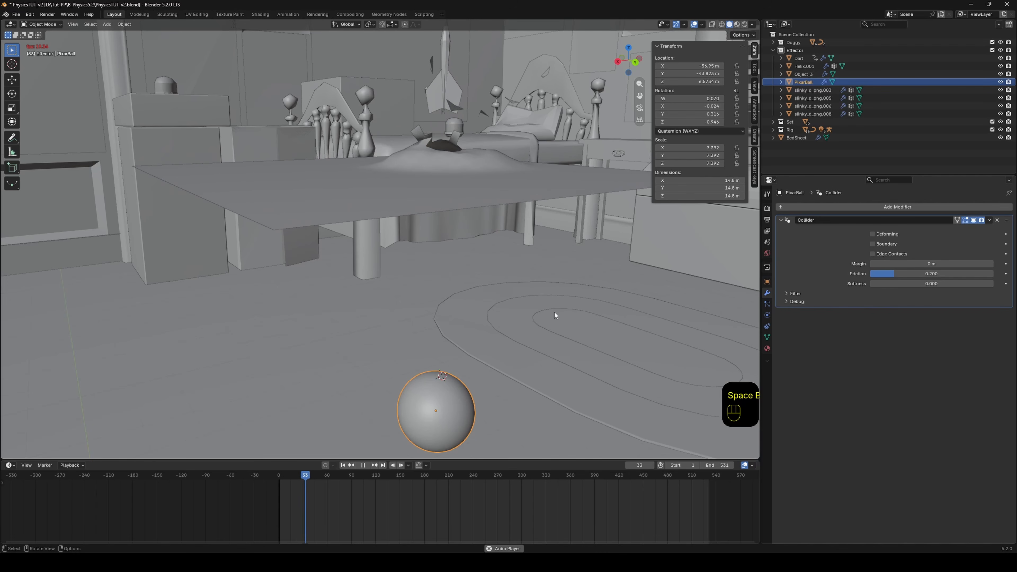
shift+middle_drag(554, 309, 533, 224)
scroll(481, 146, down, 1)
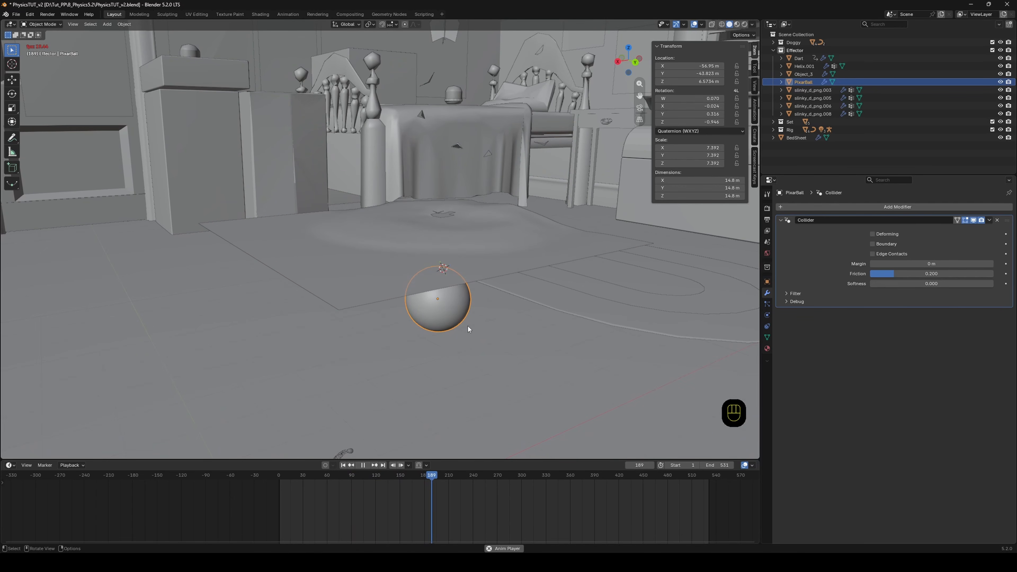
mouse_move(468, 326)
middle_down()
mouse_move(449, 323)
mouse_move(513, 329)
mouse_move(463, 320)
middle_up()
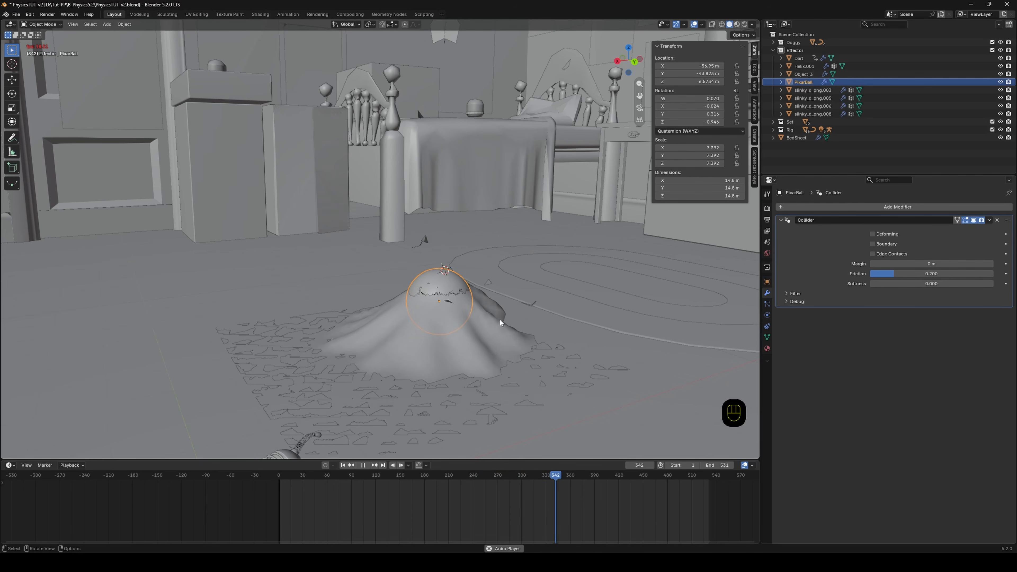
key(space)
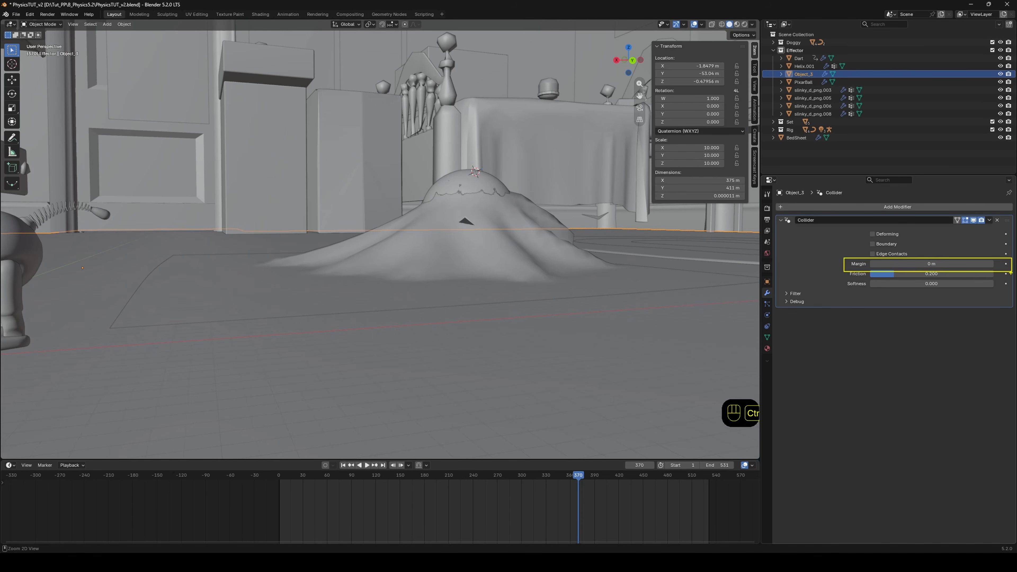
Set the floor's Collider Margin to 0.1 m and replay the simulation from the start until the sheet has draped over the ball.
click(959, 264)
text(0.1)
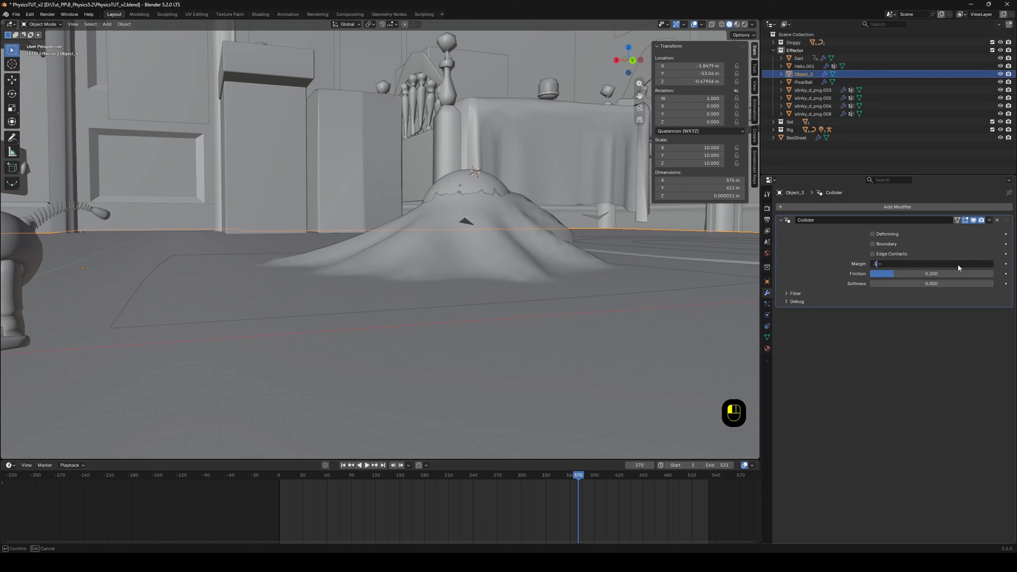
key(Return)
mouse_move(384, 268)
middle_down()
mouse_move(356, 263)
mouse_move(394, 275)
middle_up()
click(279, 476)
key(space)
key(space)
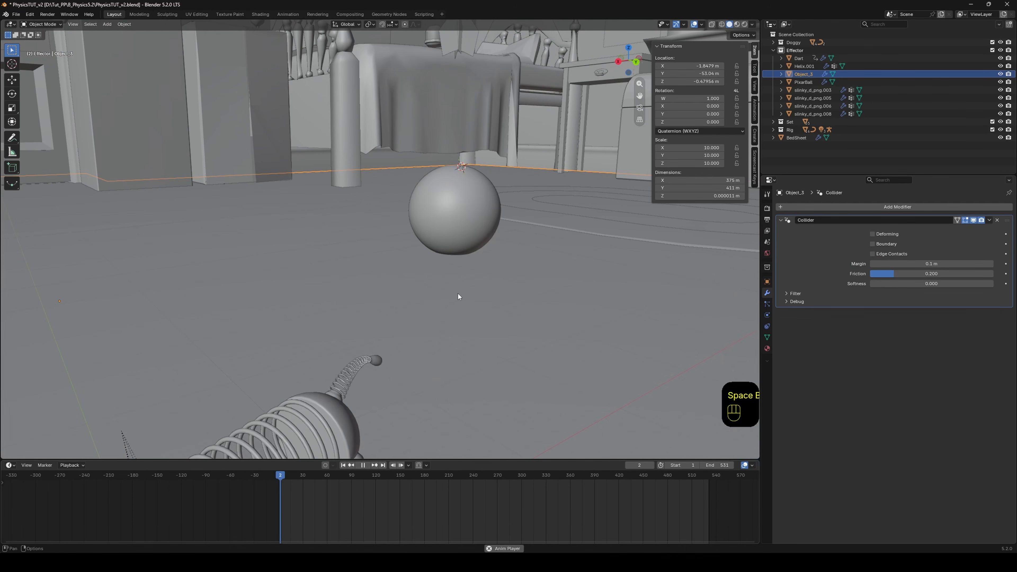
scroll(487, 261, down, 3)
shift+middle_drag(493, 233, 491, 256)
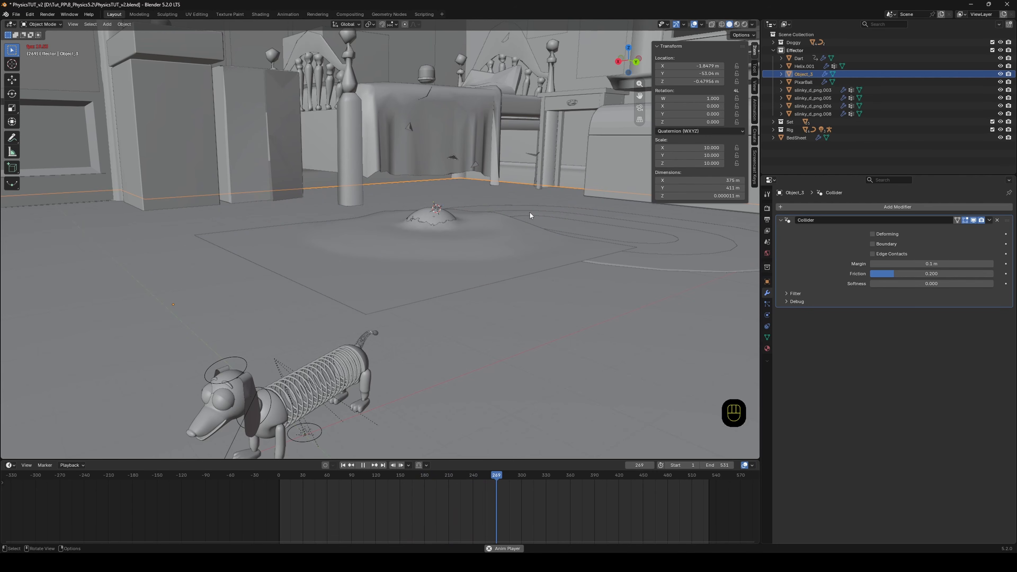
scroll(514, 209, up, 4)
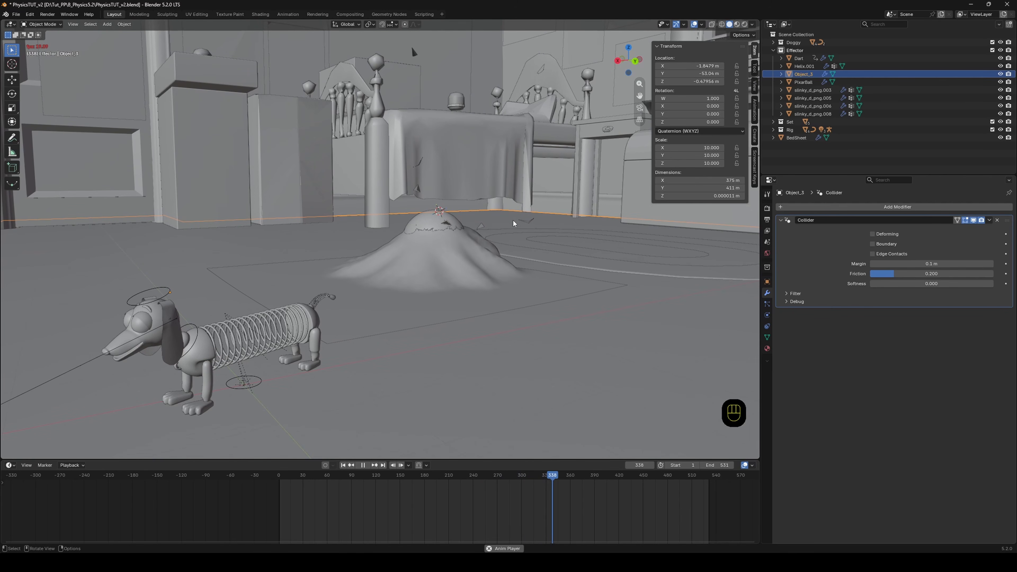
key(space)
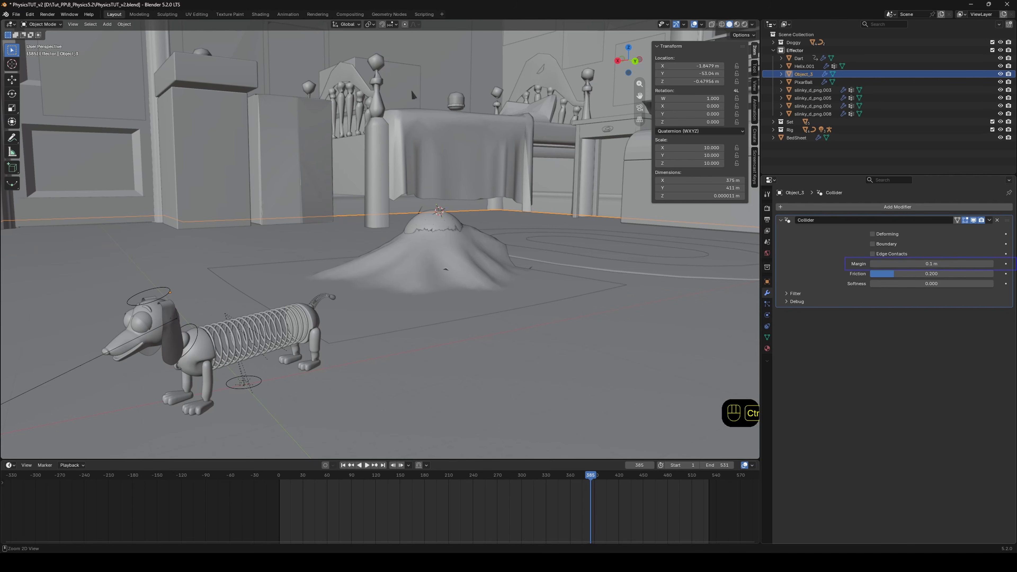
Preview the draped bed sheet and the slinky dog in rendered shading.
key(Escape)
click(745, 25)
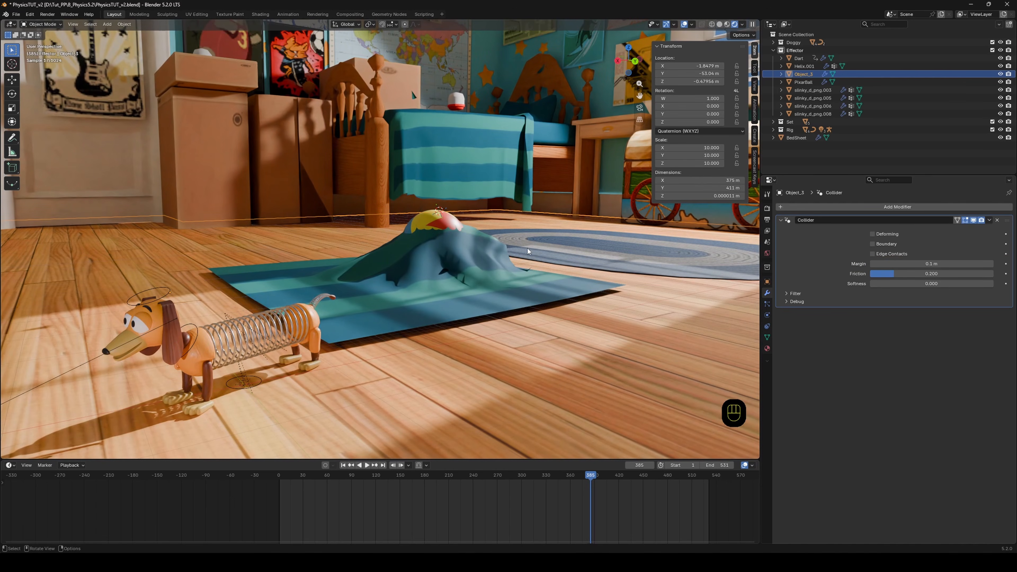
key(ctrl+2)
ctrl+shift+drag(599, 281, 641, 259)
ctrl+shift+drag(609, 297, 629, 315)
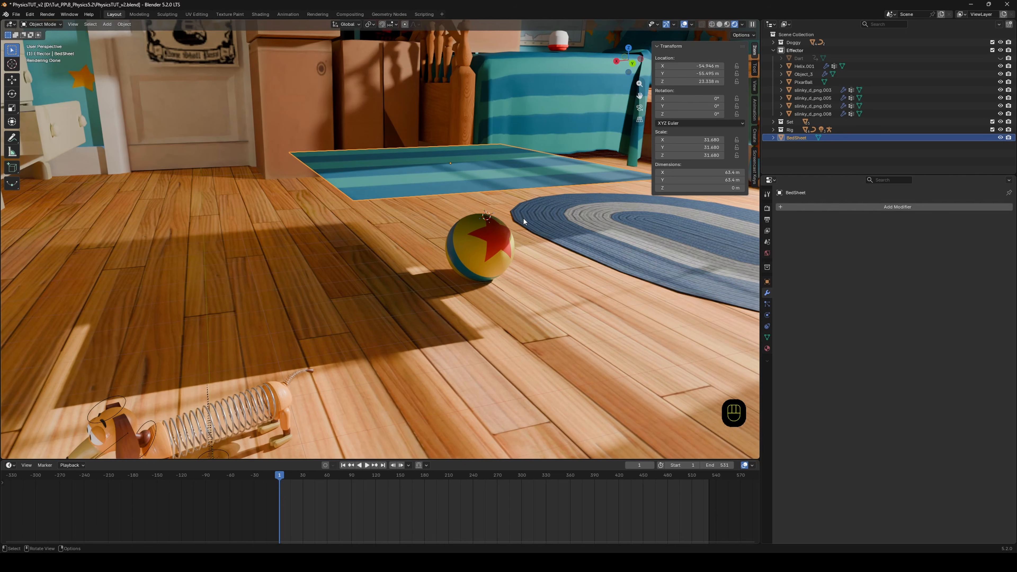
Check the ball, the bed sheet and the hidden dart for existing modifiers.
middle_drag(547, 254, 504, 250)
click(433, 243)
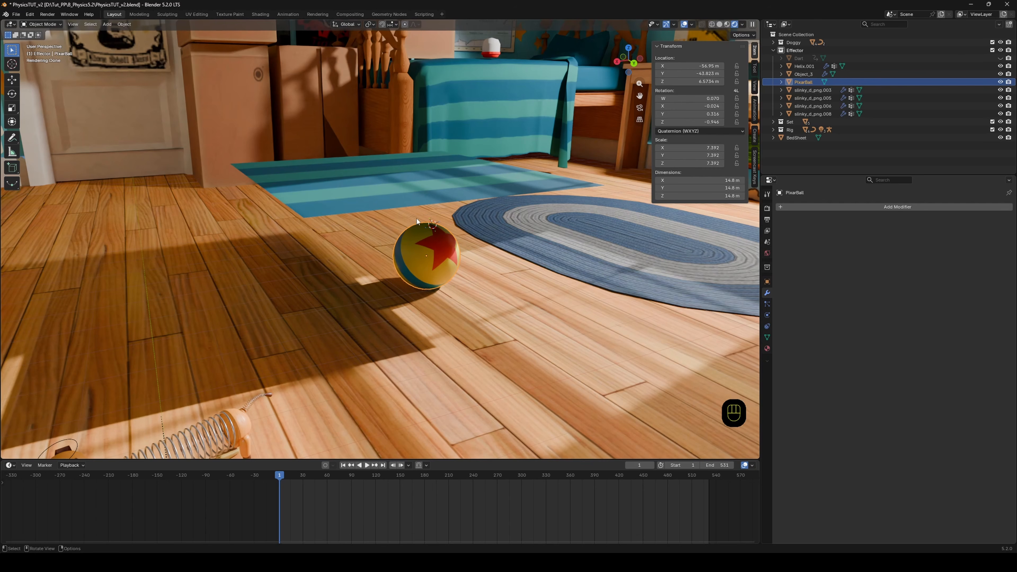
click(797, 137)
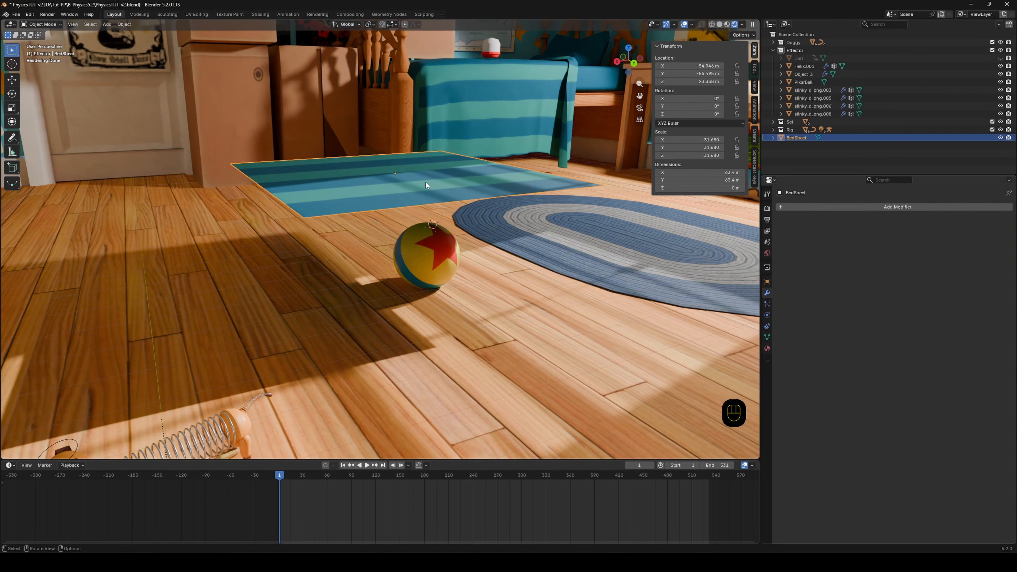
click(800, 59)
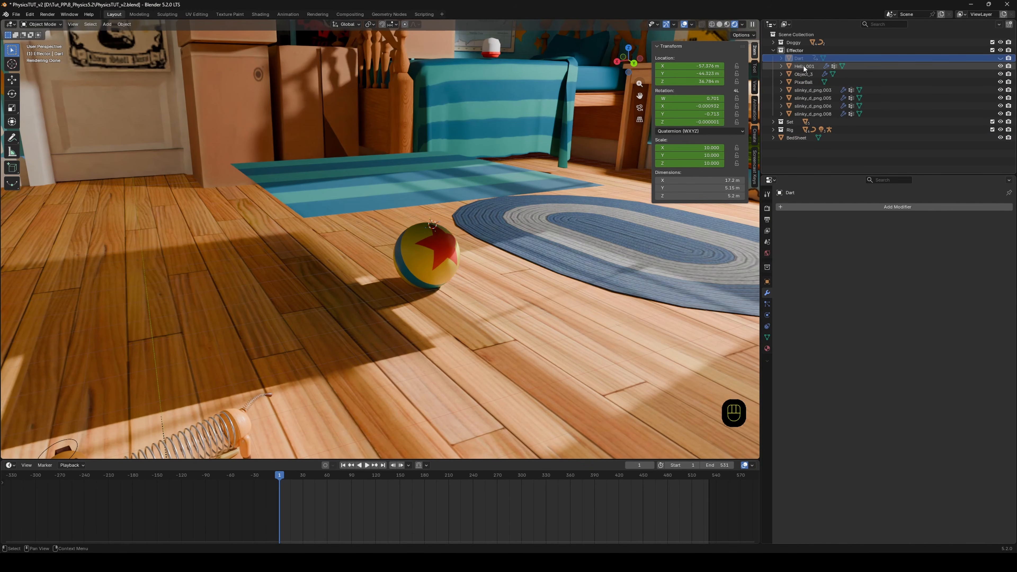
click(425, 196)
click(437, 266)
click(429, 200)
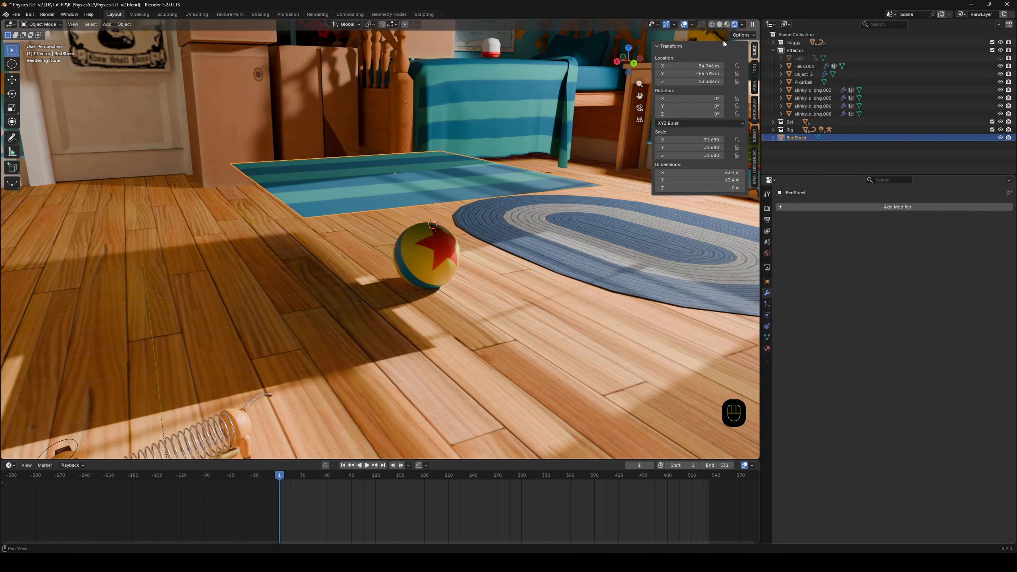
Return the viewport to solid shading and move the PixarBall out of the Effector collection into the Scene Collection.
click(720, 25)
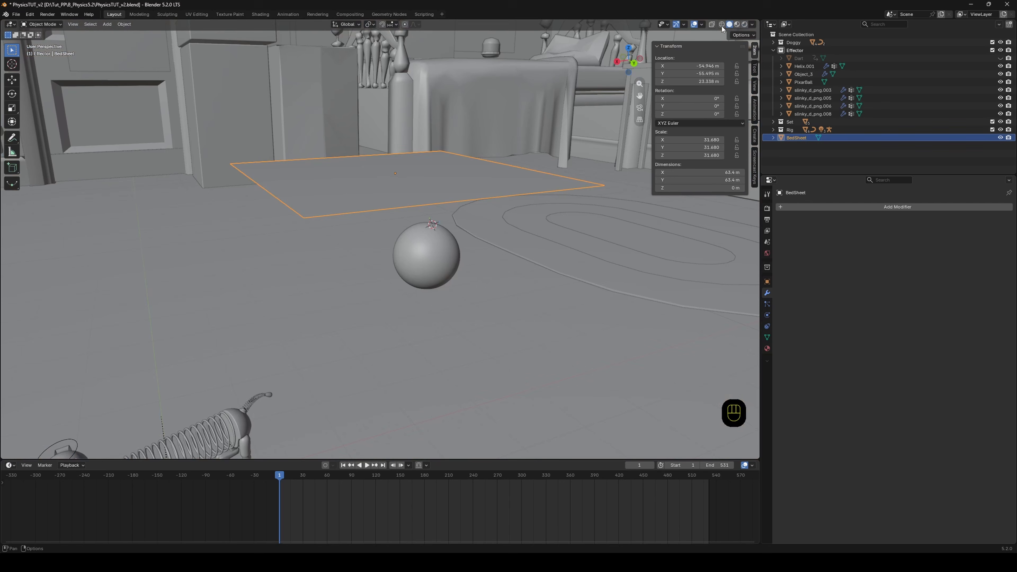
click(438, 263)
drag(861, 82, 813, 151)
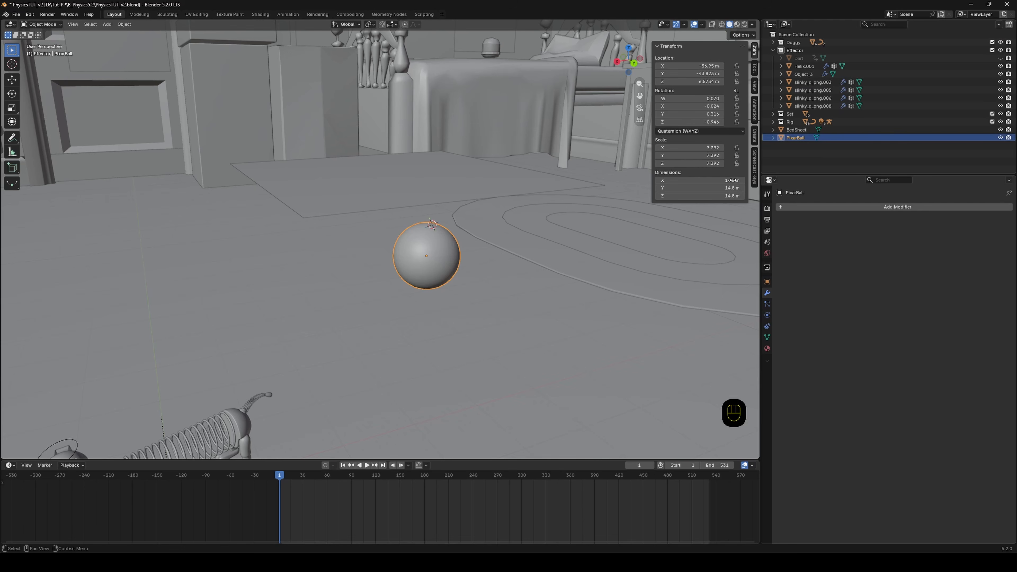
Add a Cloth Dynamics (Experimental) modifier to the bed sheet and show its node tree in a Geometry Node Editor replacing the timeline.
click(501, 331)
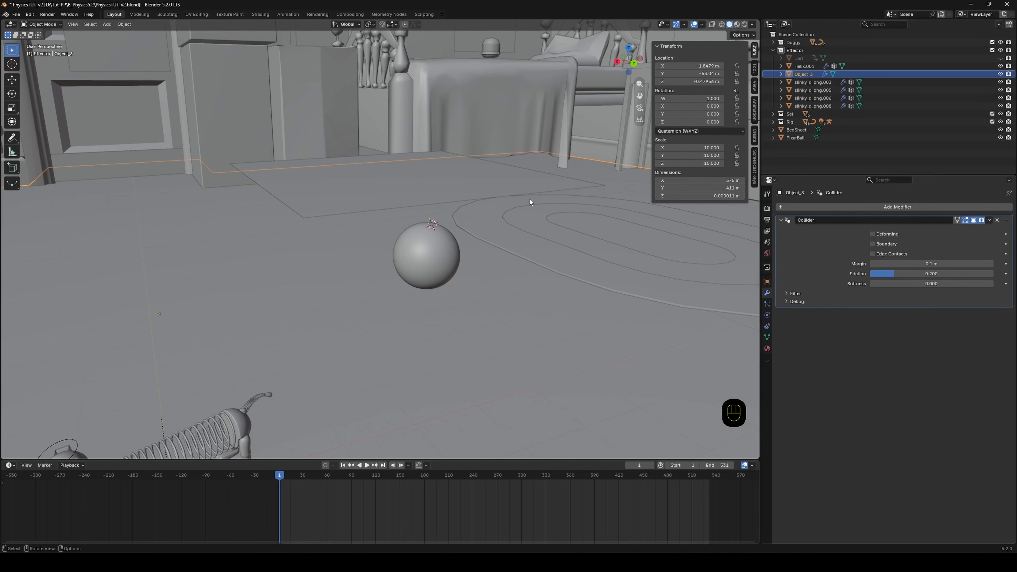
click(392, 194)
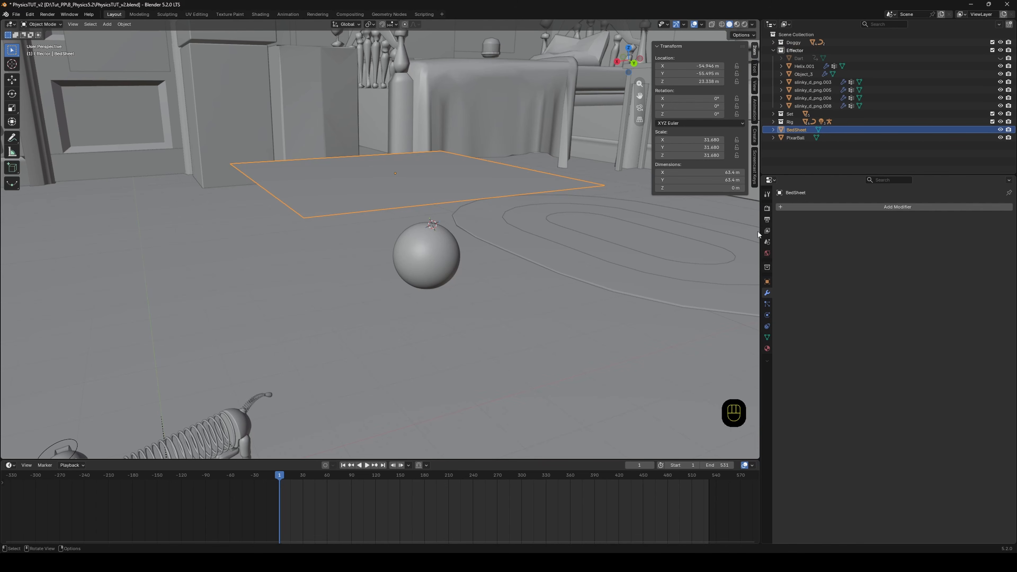
click(822, 208)
mouse_move(821, 208)
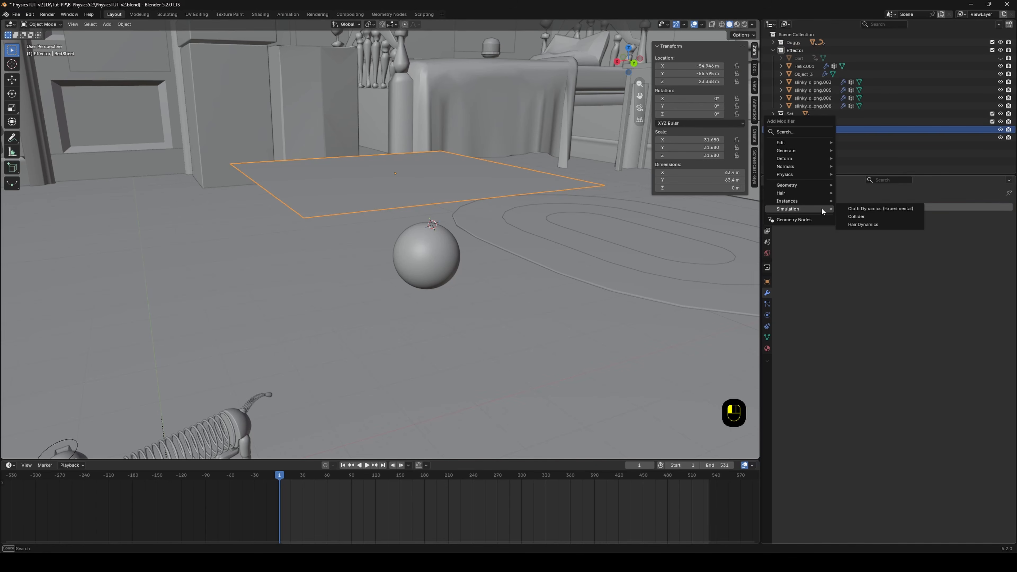
click(885, 209)
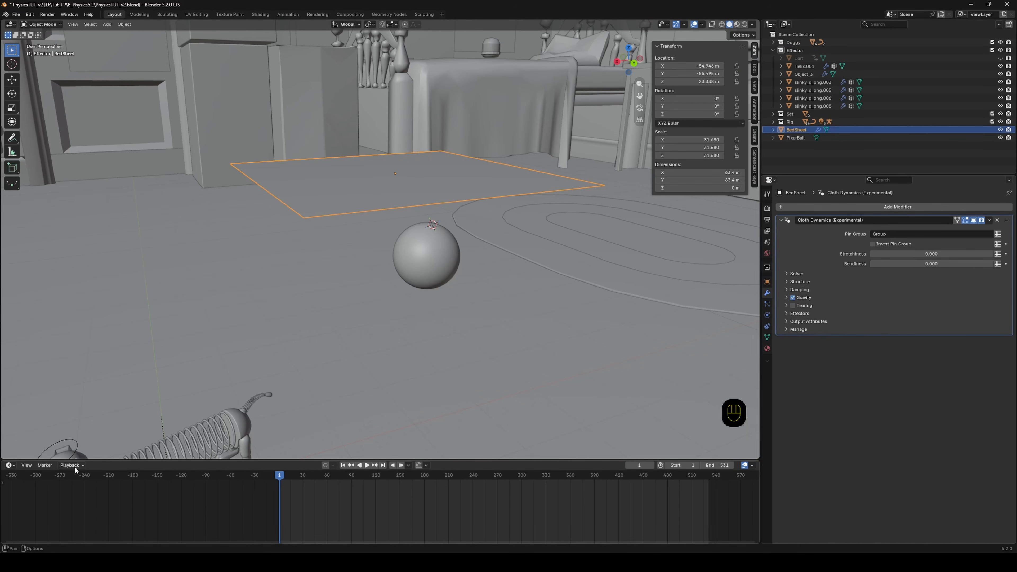
click(15, 466)
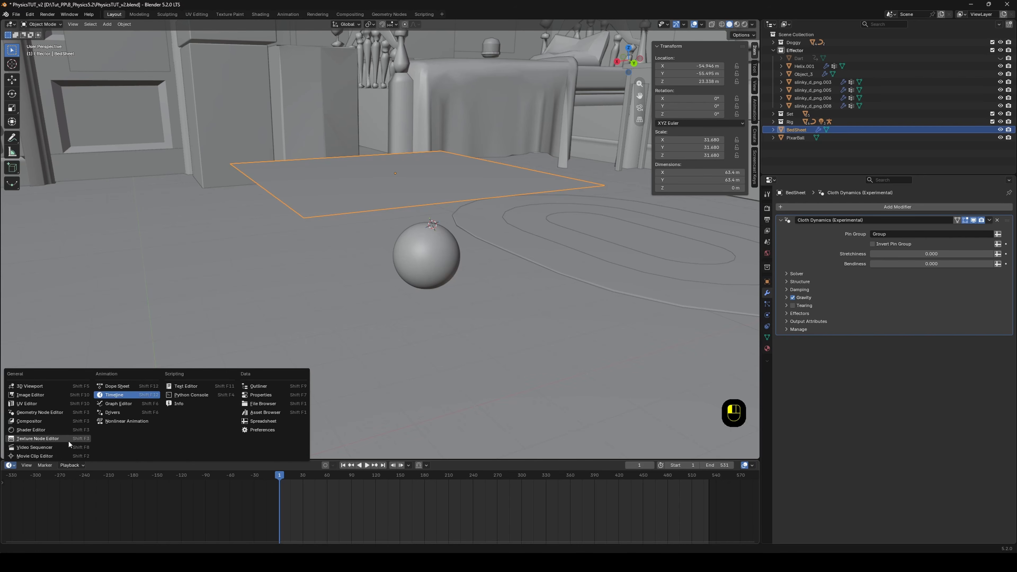
click(41, 415)
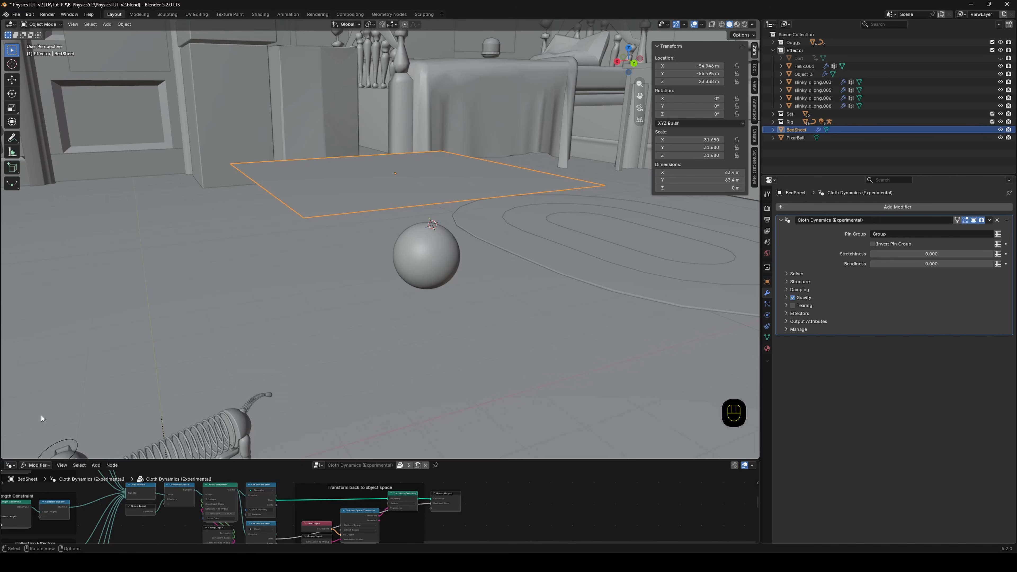
Enlarge the node editor and examine the overall layout of the bed sheet's Cloth Dynamics node tree.
drag(226, 461, 236, 321)
middle_drag(486, 225, 476, 216)
scroll(476, 215, up, 1)
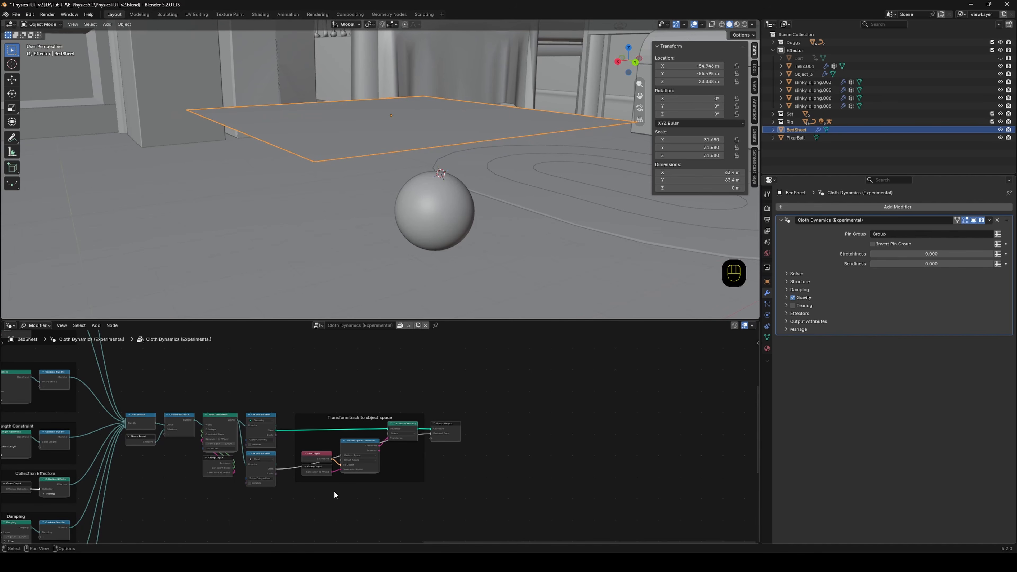
middle_drag(169, 505, 395, 499)
scroll(469, 384, down, 2)
scroll(469, 384, down, 1)
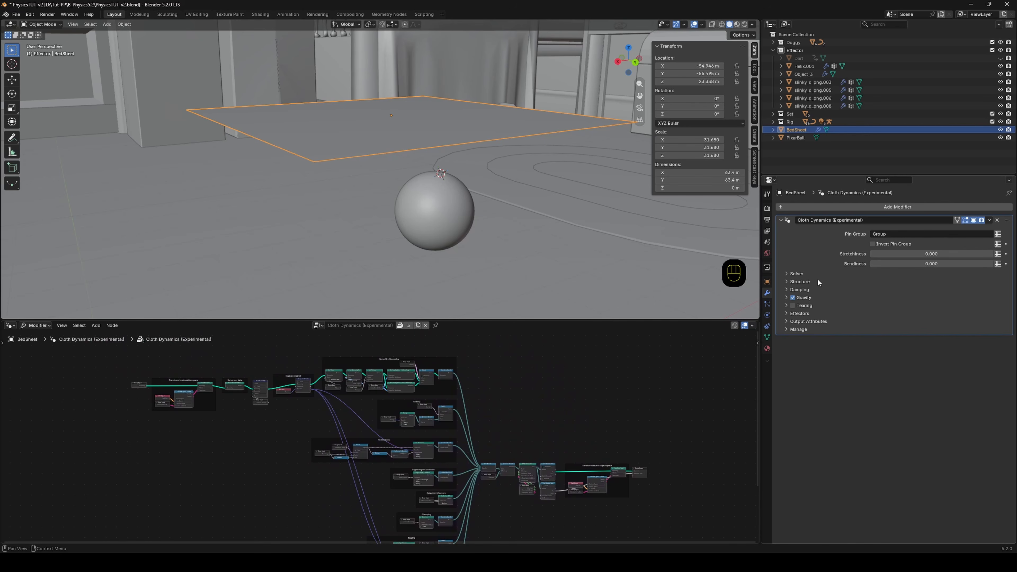
scroll(371, 431, up, 3)
scroll(266, 411, up, 5)
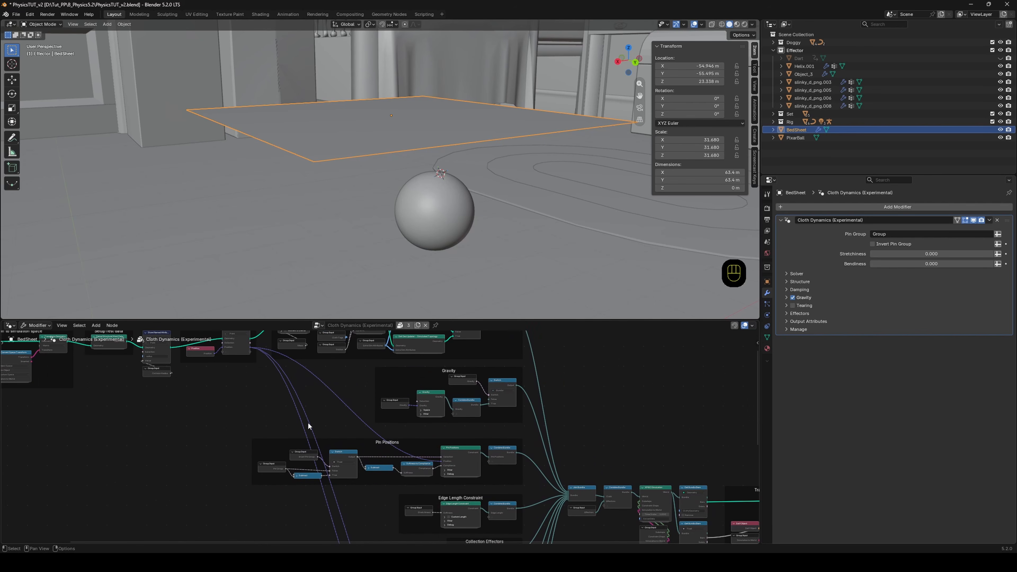
key(ctrl+2)
drag(774, 212, 1006, 341)
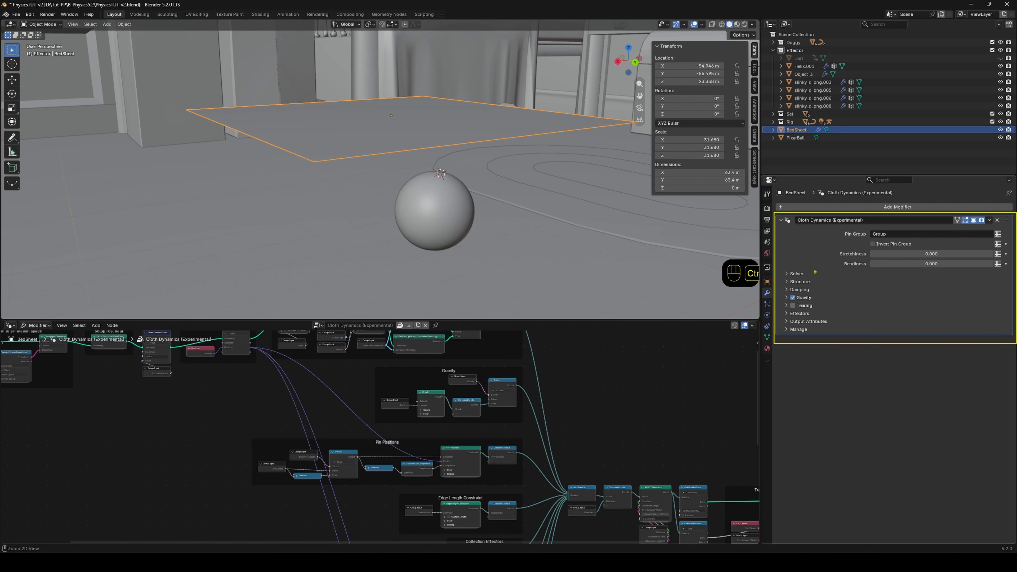
Make the linked Cloth Dynamics (Experimental) node group local so that its nodes can be edited.
middle_drag(303, 410, 443, 449)
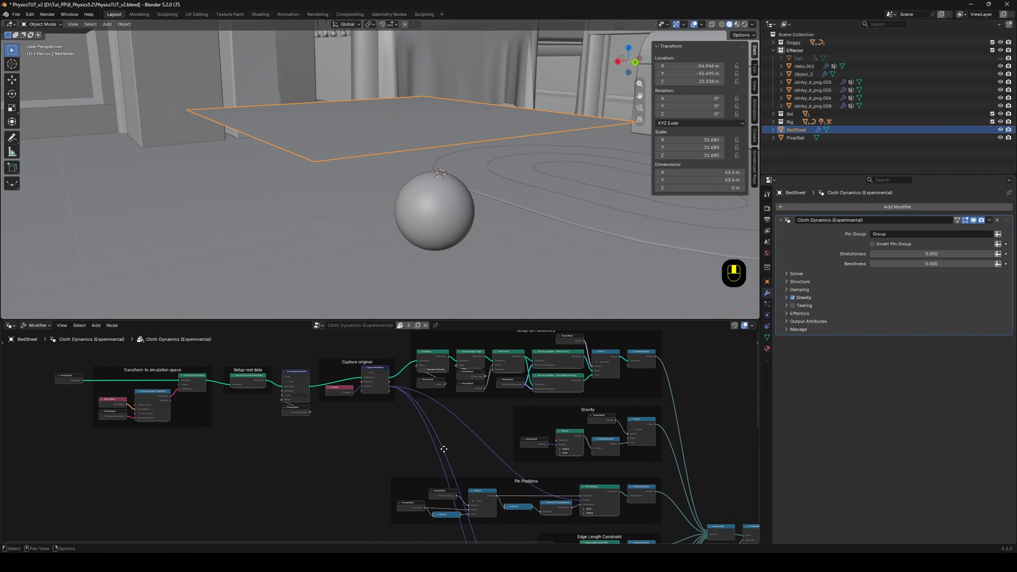
scroll(369, 382, up, 6)
click(258, 341)
middle_drag(525, 387, 364, 456)
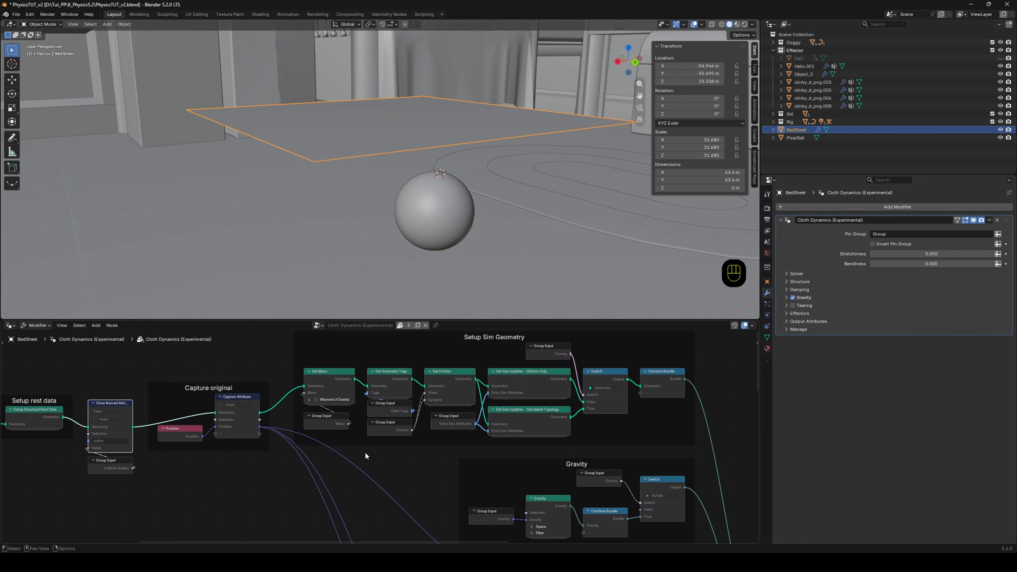
ctrl+middle_drag(412, 389, 323, 373)
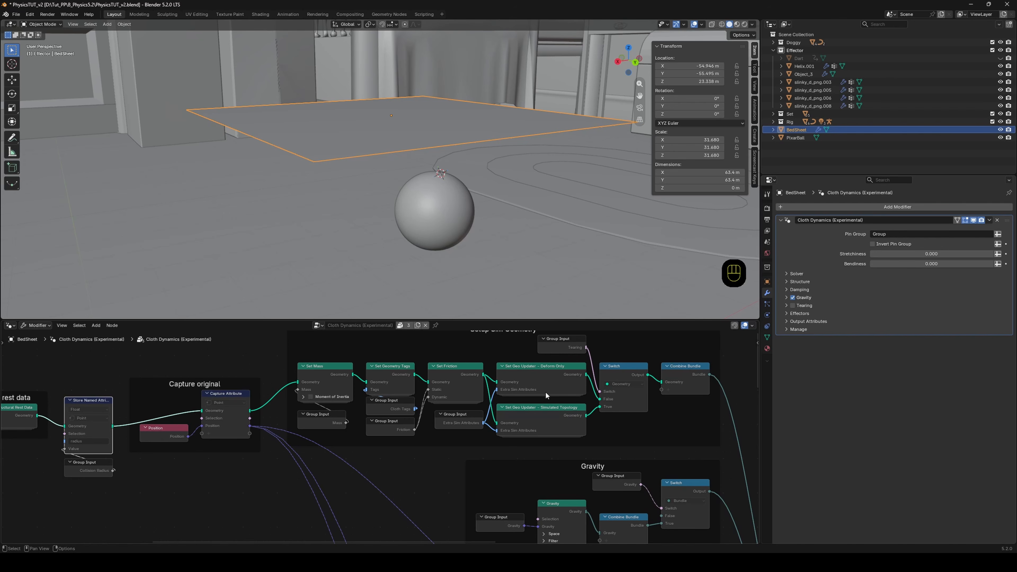
click(399, 327)
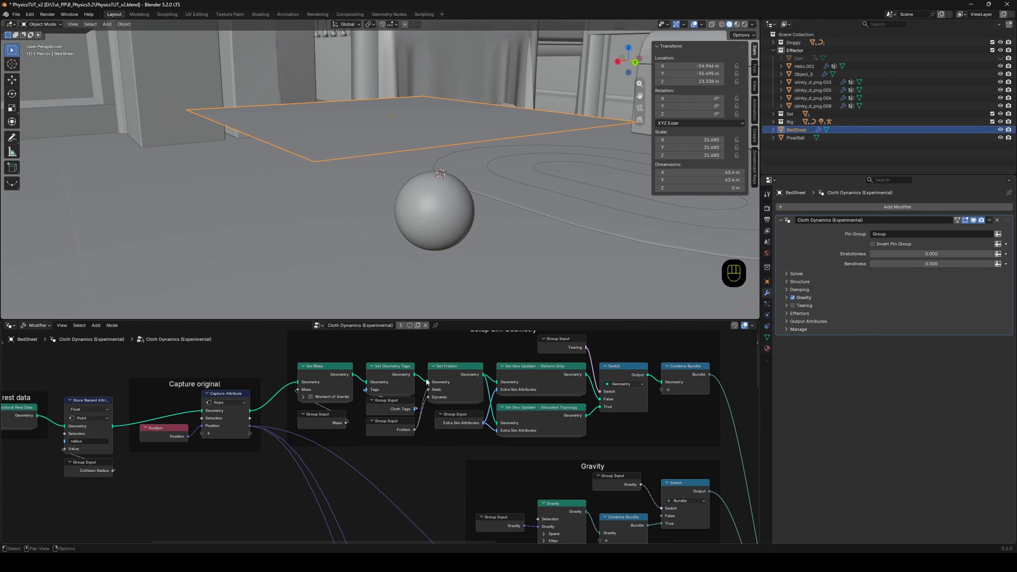
Examine the node frames from Transform to simulation space through Setup Sim Geometry to Gravity, relating Gravity to its modifier setting.
scroll(276, 455, down, 3)
middle_drag(255, 468, 562, 449)
scroll(416, 419, up, 1)
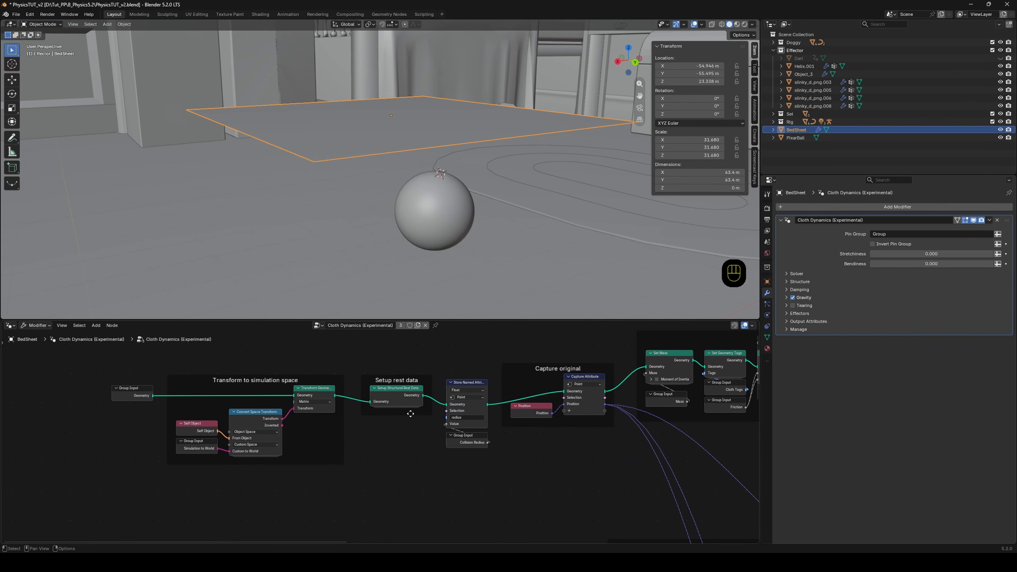
middle_drag(674, 458, 339, 497)
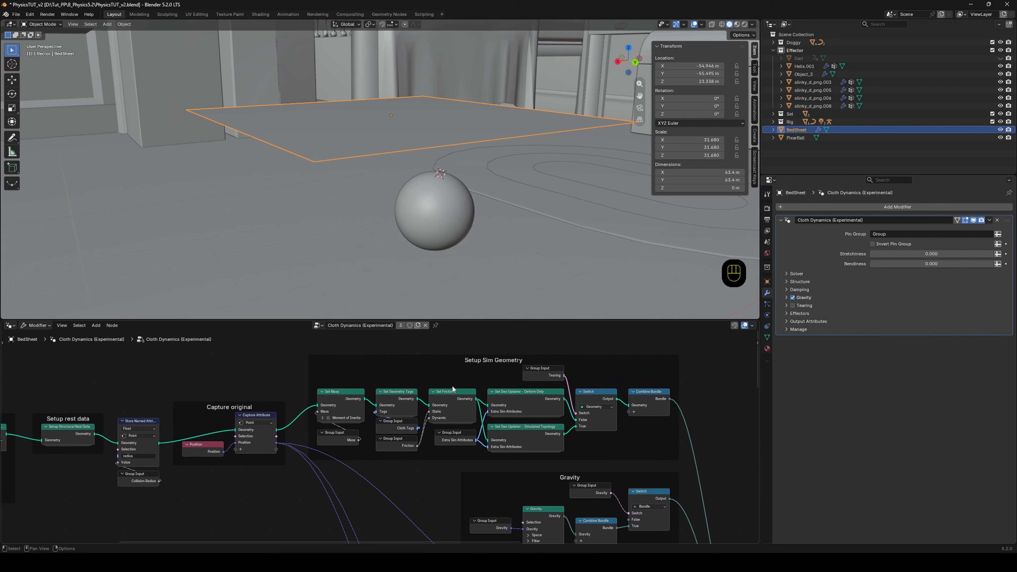
middle_drag(673, 469, 598, 393)
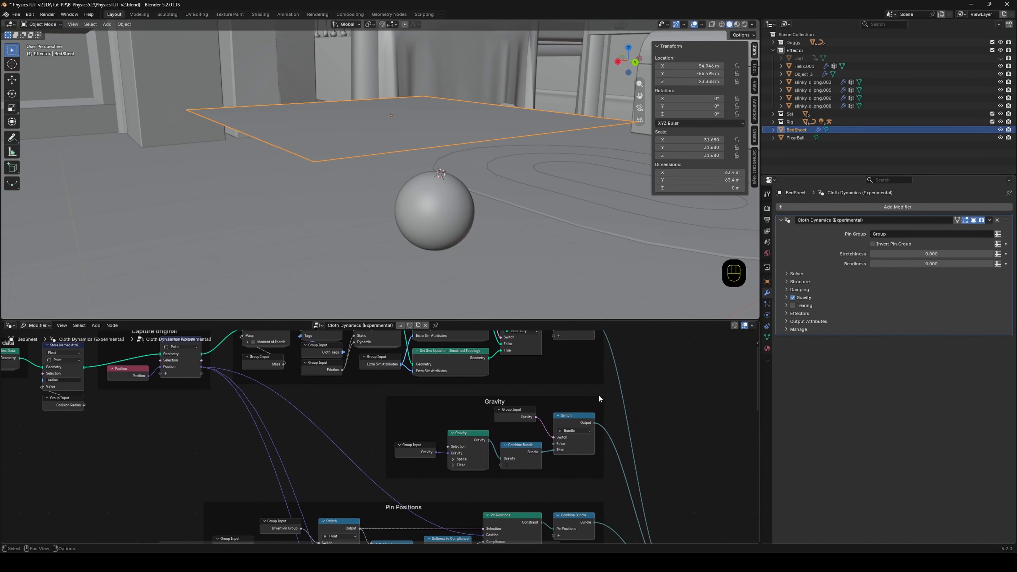
ctrl+click(595, 410)
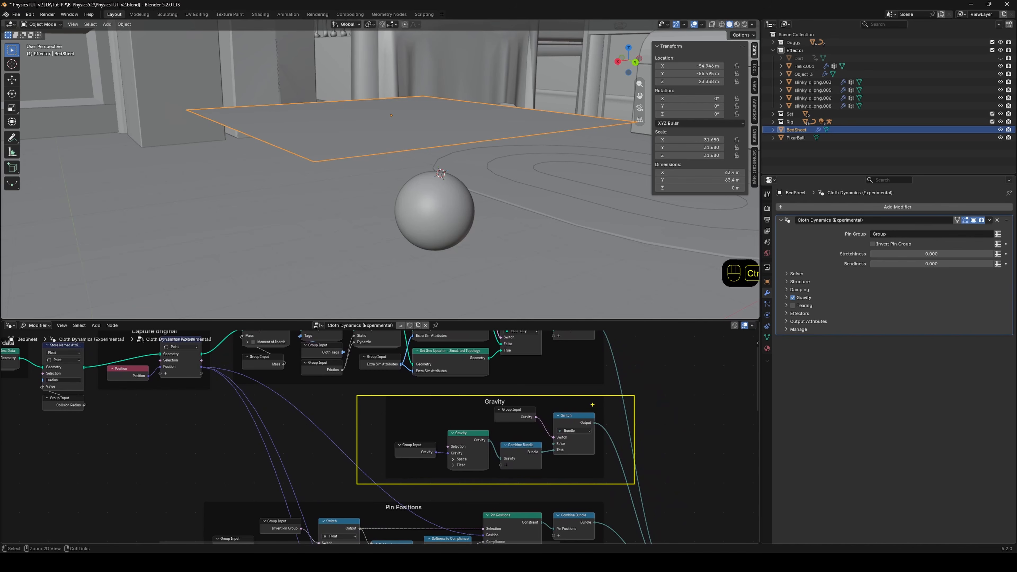
drag(592, 404, 783, 299)
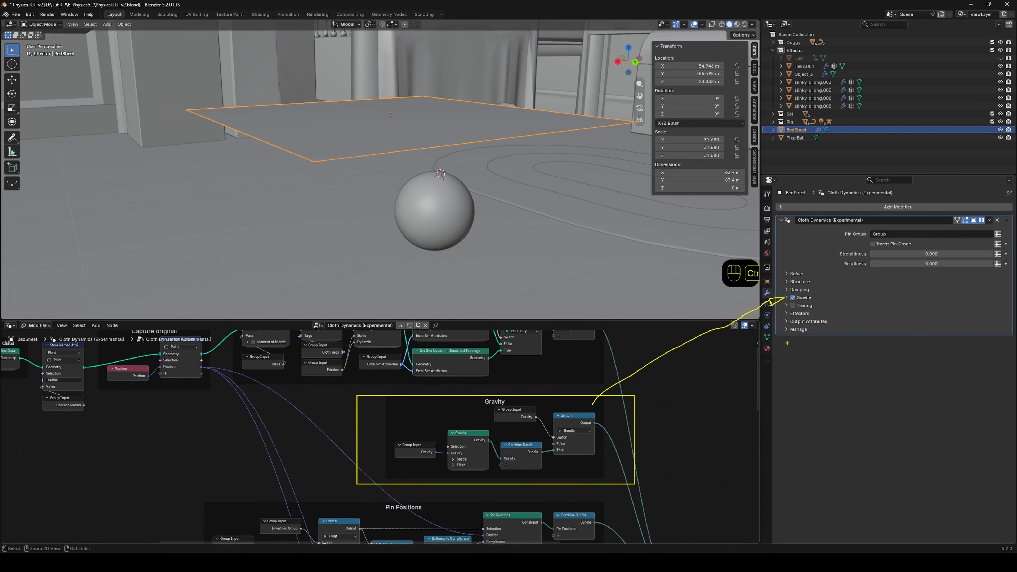
Inspect the XPBD Simulation node and relate it to the bed sheet and the ball in the scene.
scroll(649, 456, down, 3)
mouse_move(650, 456)
middle_down()
mouse_move(632, 368)
mouse_move(627, 494)
mouse_move(400, 461)
mouse_move(468, 438)
mouse_move(438, 428)
mouse_move(421, 447)
middle_up()
scroll(627, 494, up, 3)
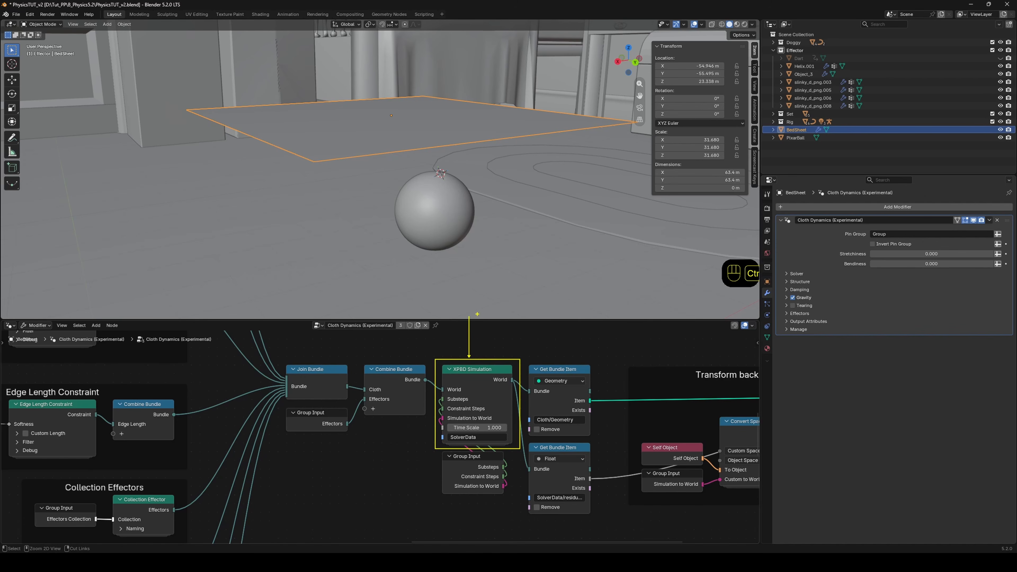
mouse_move(561, 212)
mouse_down()
mouse_move(240, 80)
mouse_move(518, 98)
mouse_up()
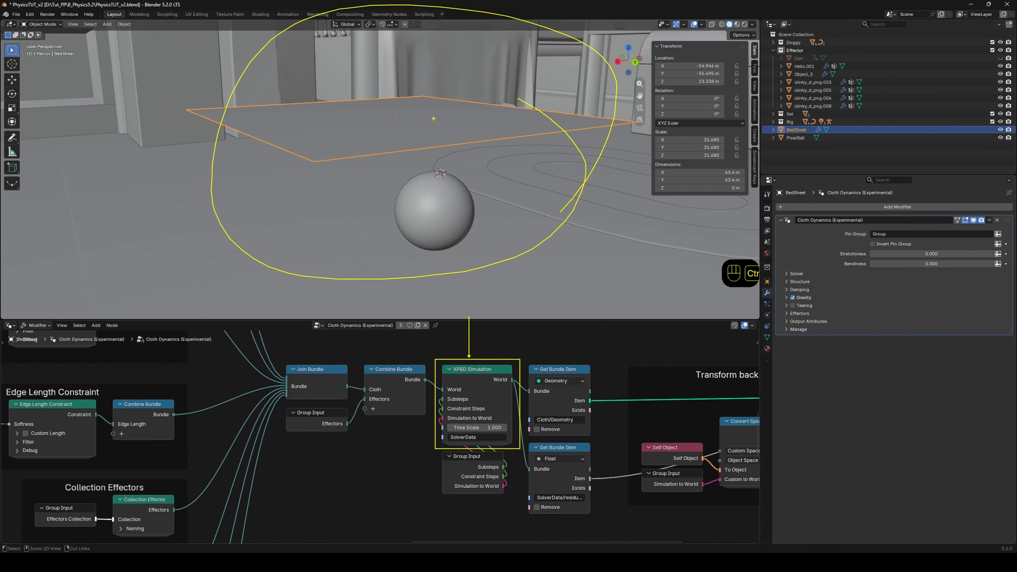
ctrl+shift+drag(443, 115, 568, 39)
ctrl+shift+drag(476, 207, 579, 310)
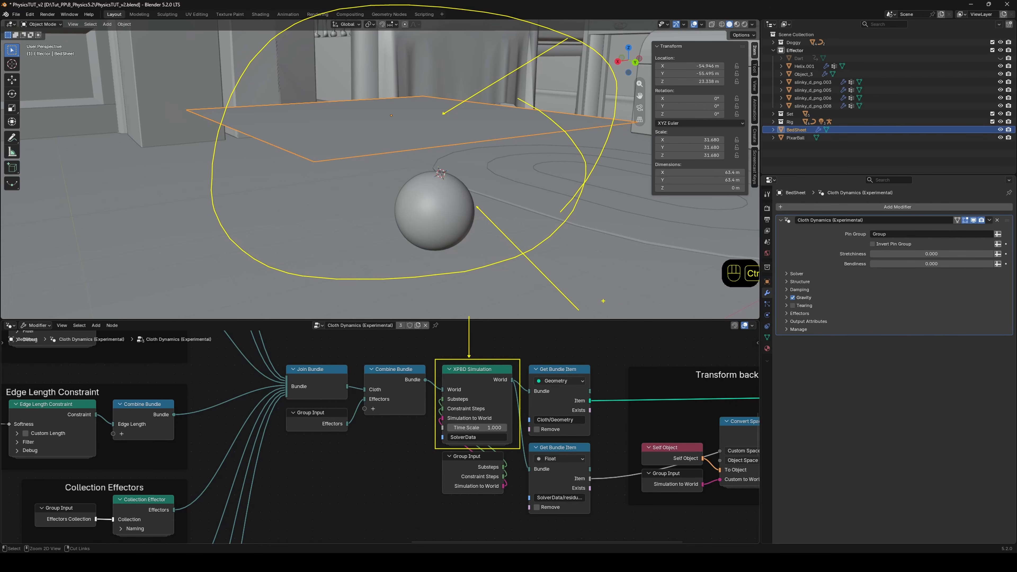
key(Escape)
Examine how the Join Bundle and Combine Bundle nodes feed the cloth and the effectors into the simulation.
click(391, 386)
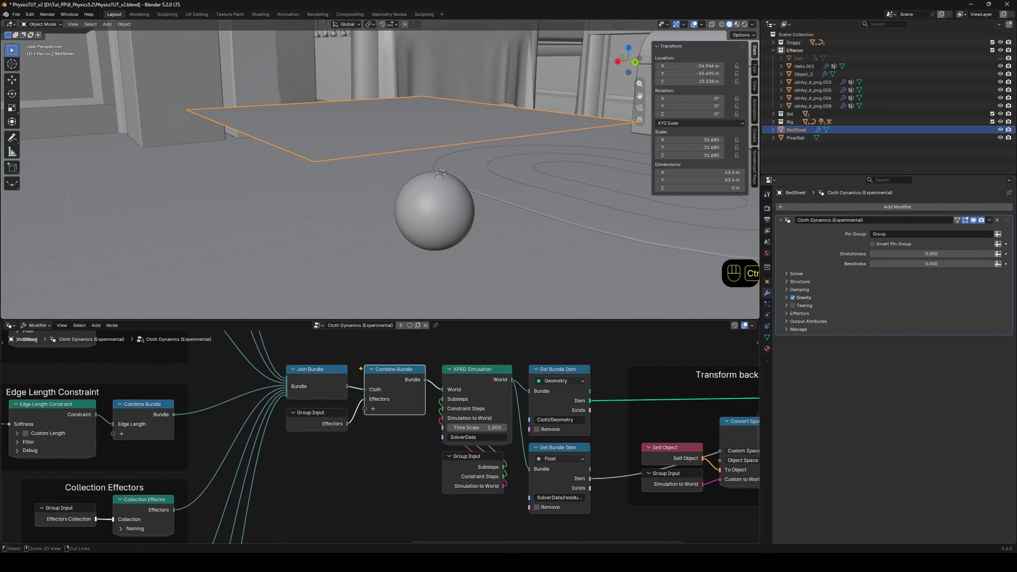
ctrl+drag(435, 425, 436, 426)
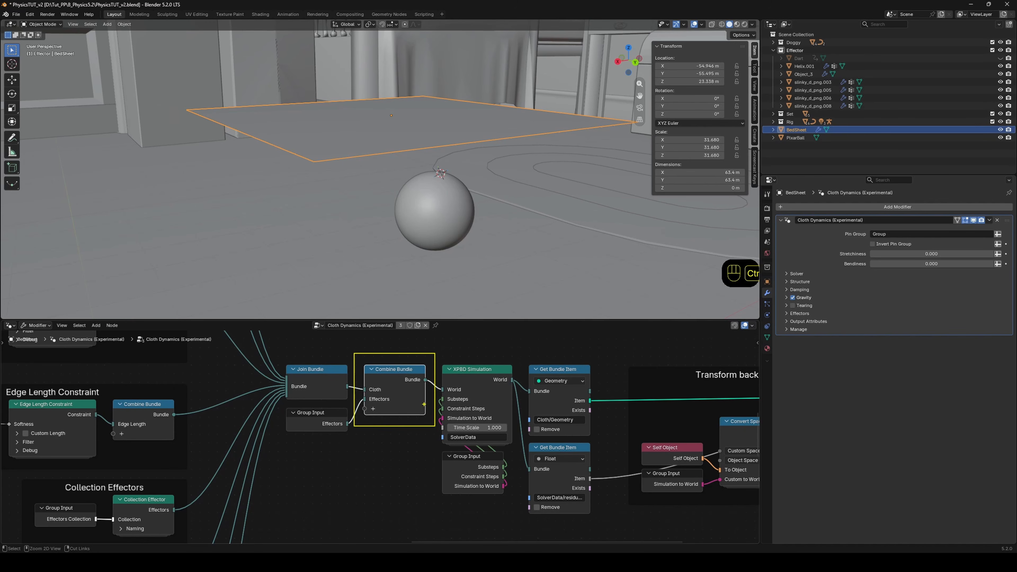
scroll(241, 393, up, 1)
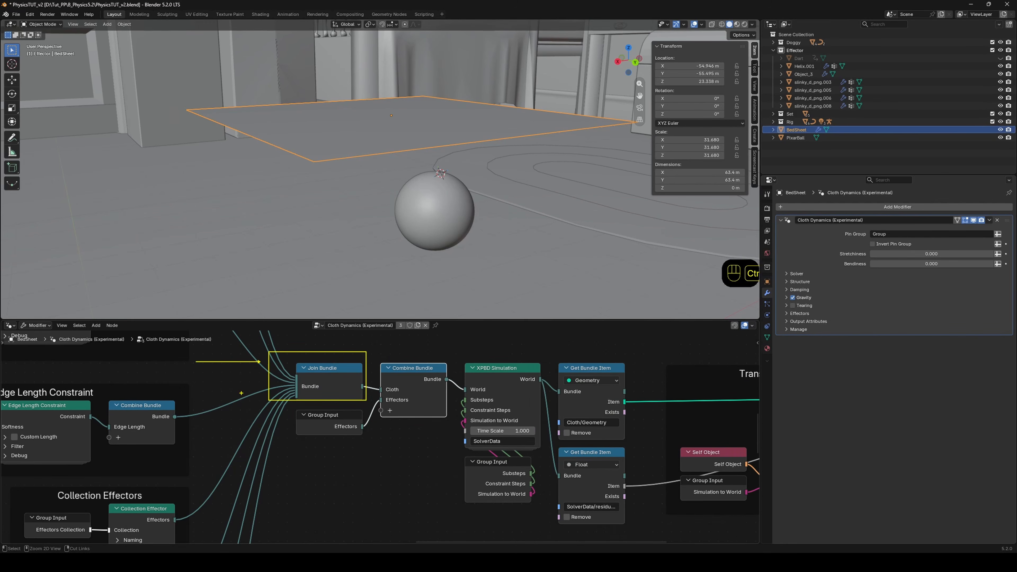
drag(401, 385, 417, 362)
drag(412, 400, 446, 398)
mouse_move(329, 410)
mouse_down()
mouse_move(352, 415)
mouse_move(398, 325)
mouse_move(716, 290)
mouse_move(817, 317)
mouse_up()
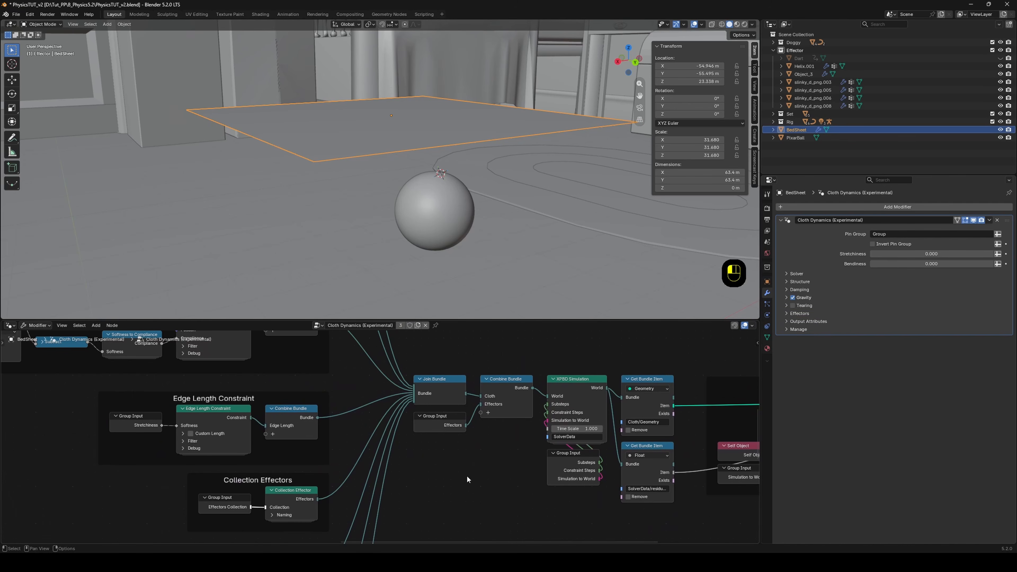
Add a Collider simulation node in the free space below the Combine Bundle node that feeds XPBD Simulation.
key(shift+a)
click(436, 372)
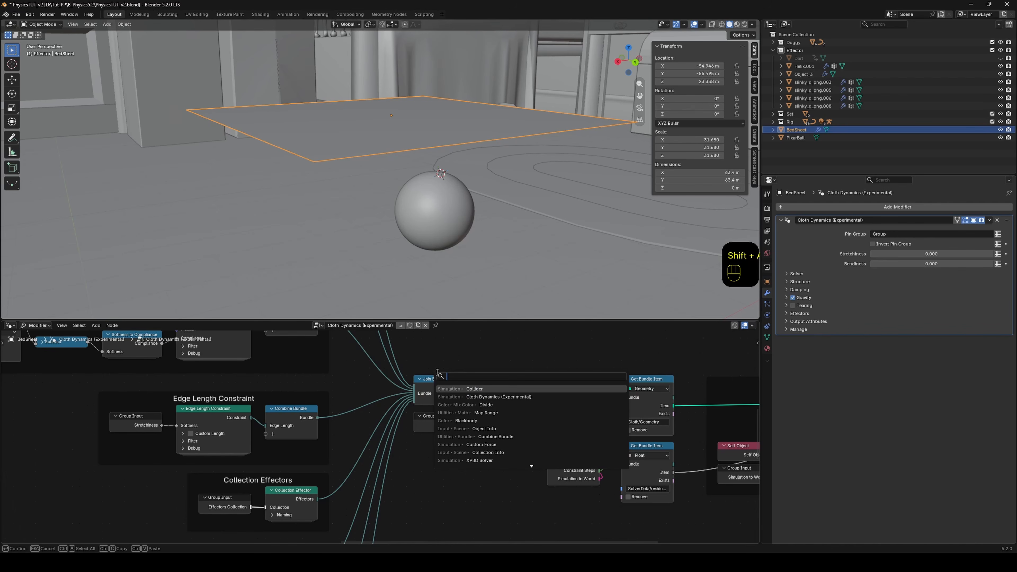
text(collider)
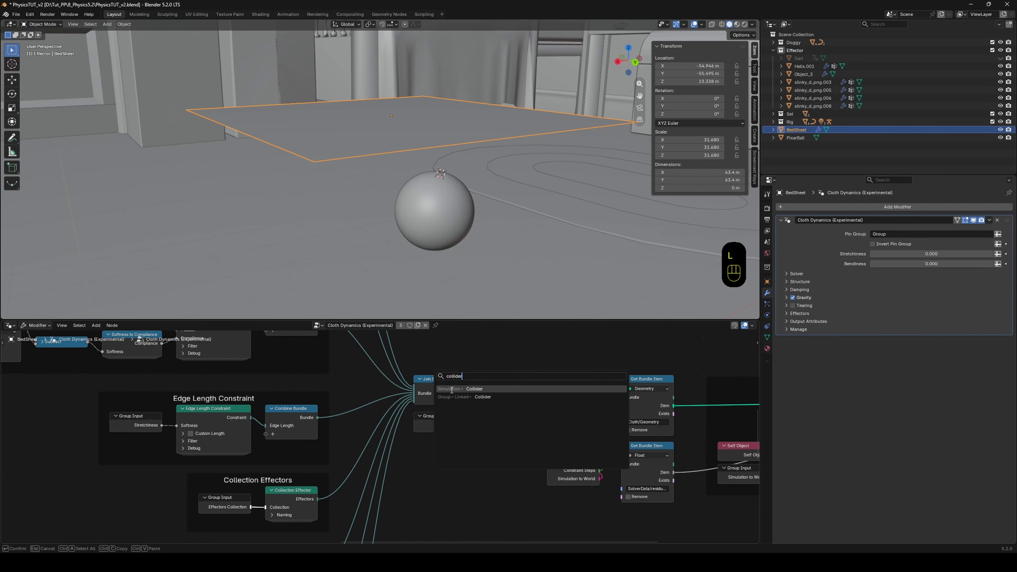
click(452, 389)
click(489, 436)
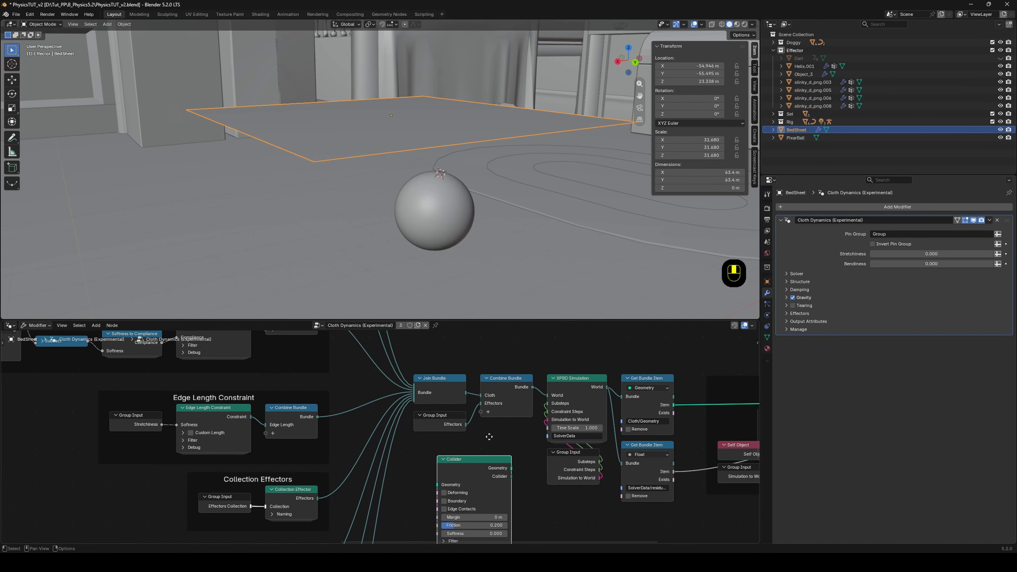
middle_drag(490, 437, 502, 358)
drag(467, 409, 476, 426)
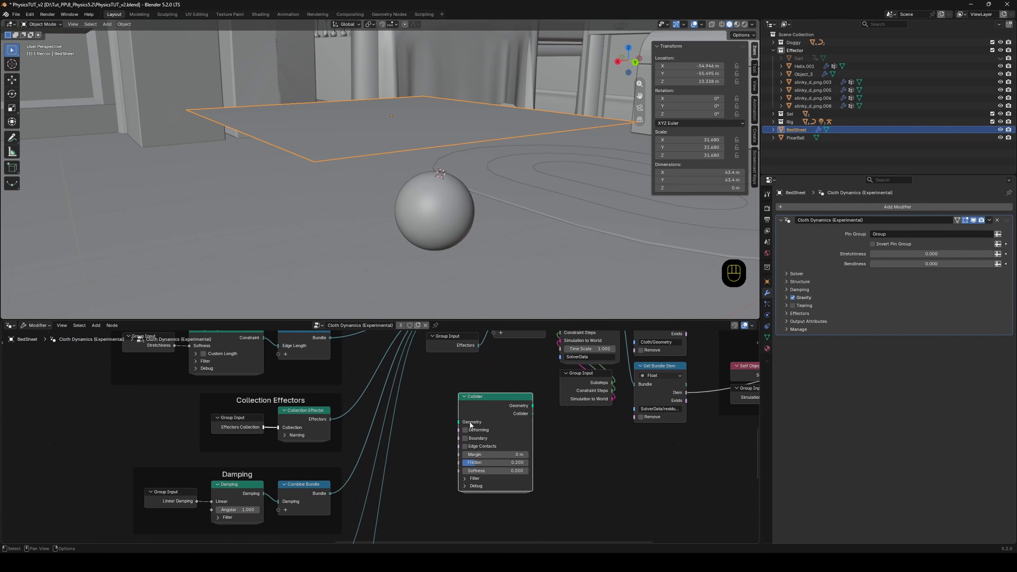
Add an Object Info node beside the Collider node.
middle_drag(574, 445, 602, 407)
key(shift+a)
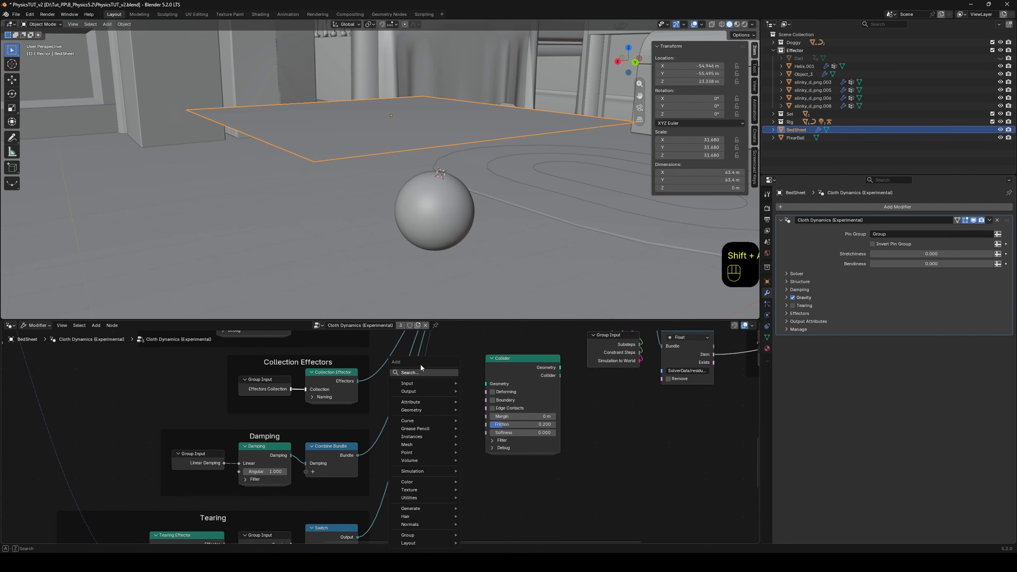
text(object)
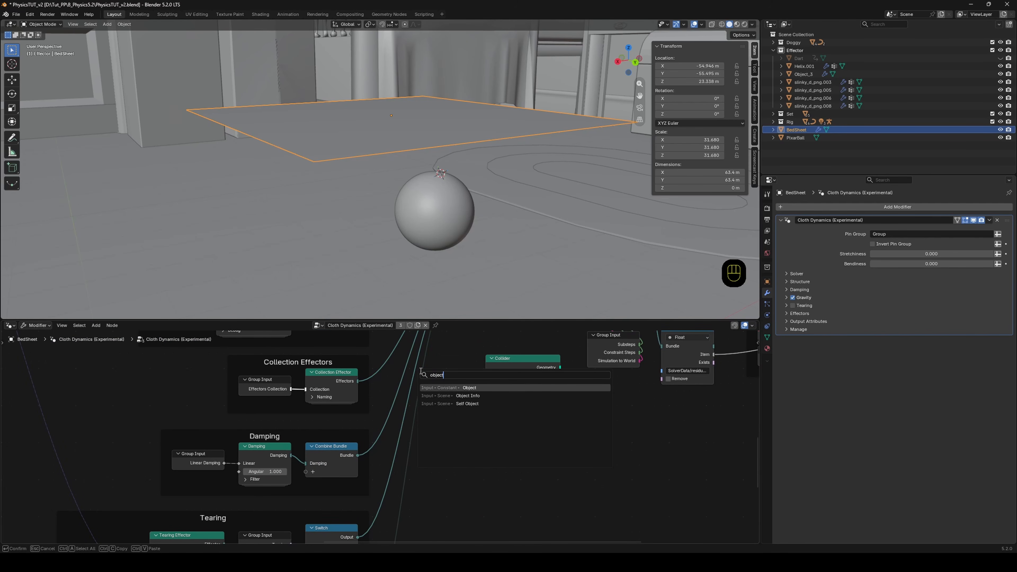
click(458, 395)
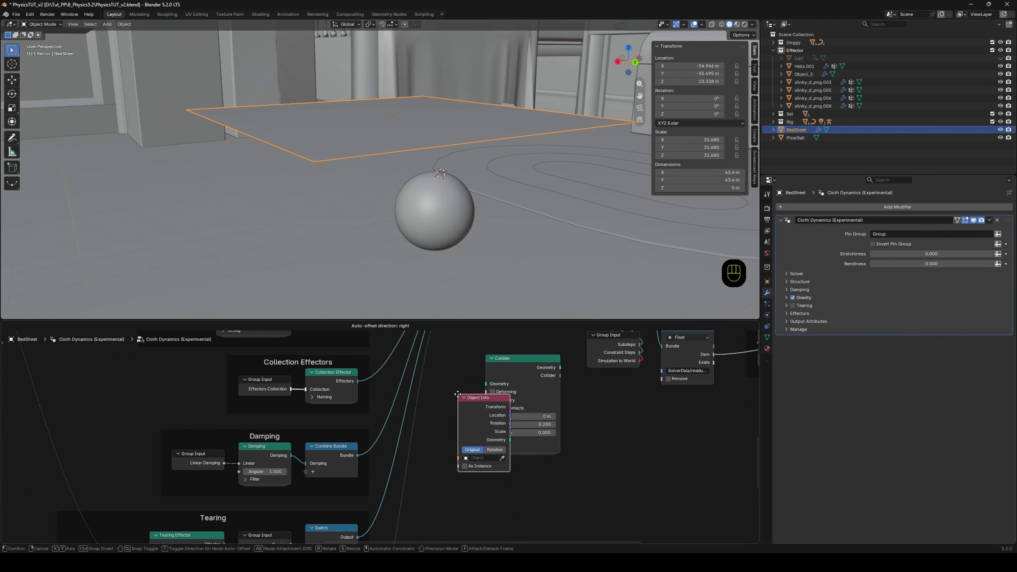
click(436, 441)
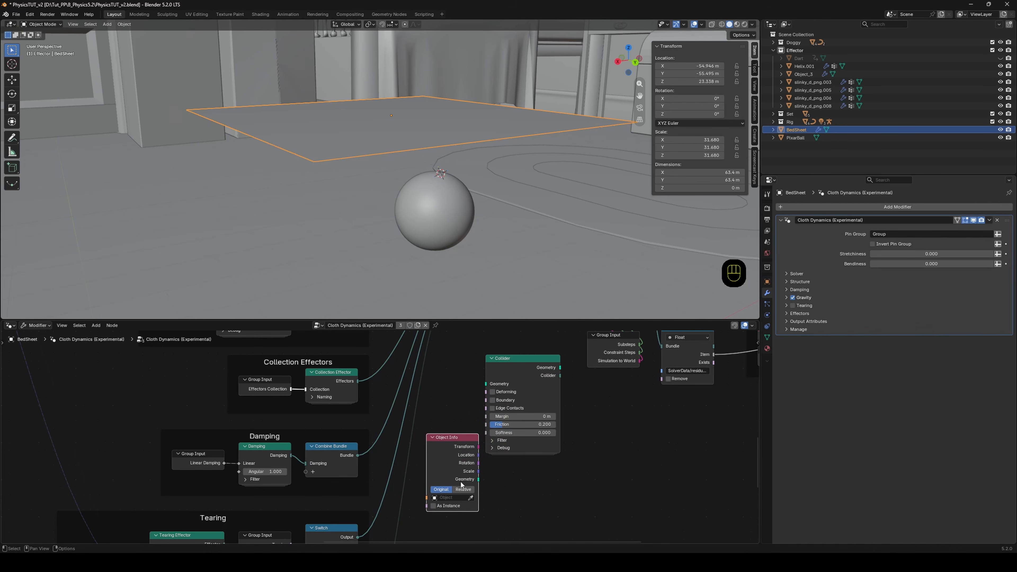
Set the Object Info node's object to PixarBall and its transform space to Relative.
middle_drag(603, 395, 569, 455)
scroll(569, 454, down, 1)
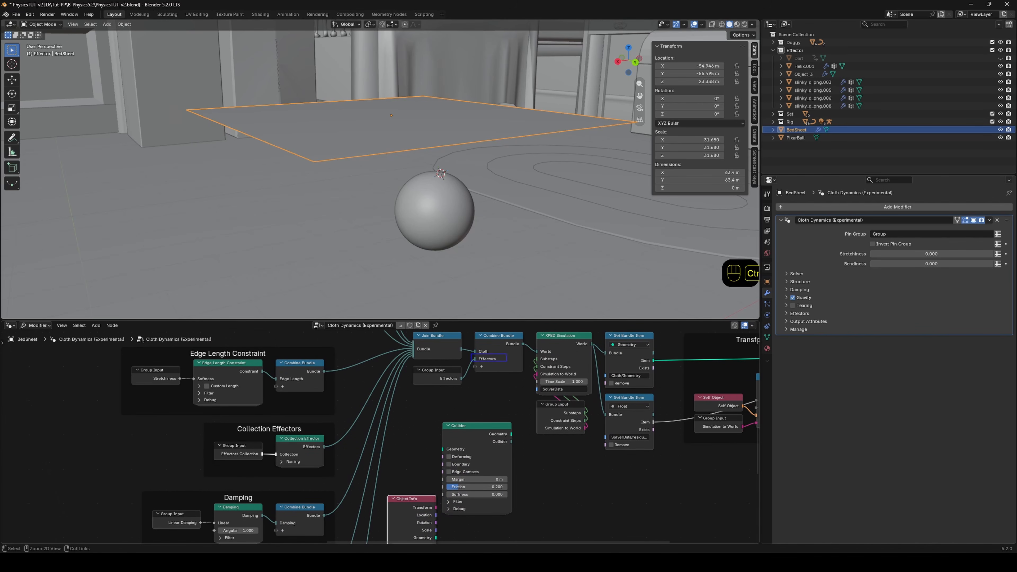
ctrl+drag(507, 362, 491, 427)
key(Escape)
middle_drag(547, 499, 564, 439)
scroll(416, 445, up, 3)
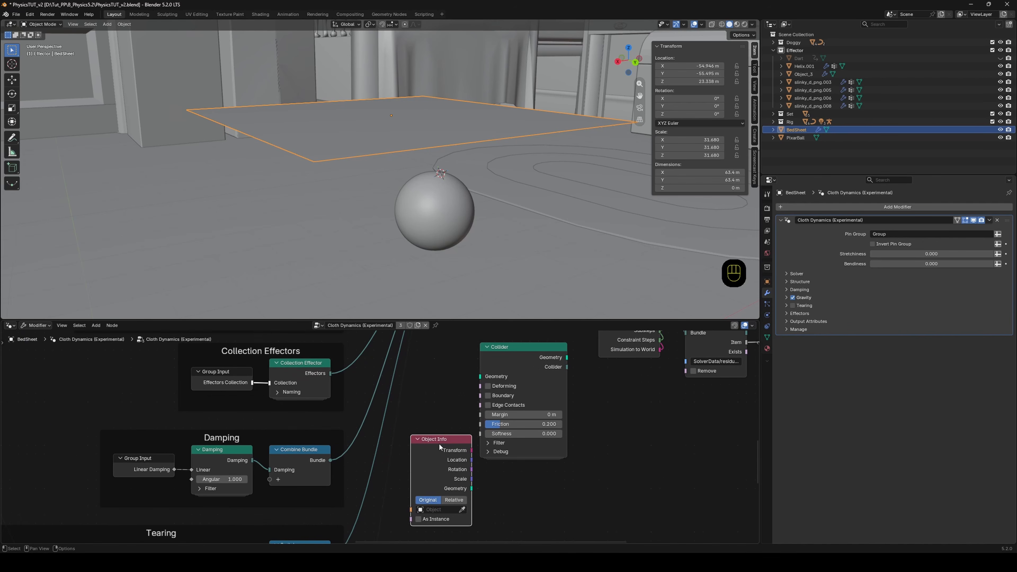
click(462, 510)
click(448, 231)
click(454, 500)
drag(457, 442, 449, 447)
Connect Object Info's Geometry to the Collider node and its Collider output to a new Combine Bundle input, tidying the node positions.
drag(464, 493, 480, 377)
middle_drag(561, 377, 483, 472)
drag(483, 472, 438, 379)
scroll(511, 423, down, 1)
scroll(511, 423, down, 1)
middle_drag(511, 423, 525, 391)
drag(381, 500, 386, 442)
drag(452, 527, 444, 506)
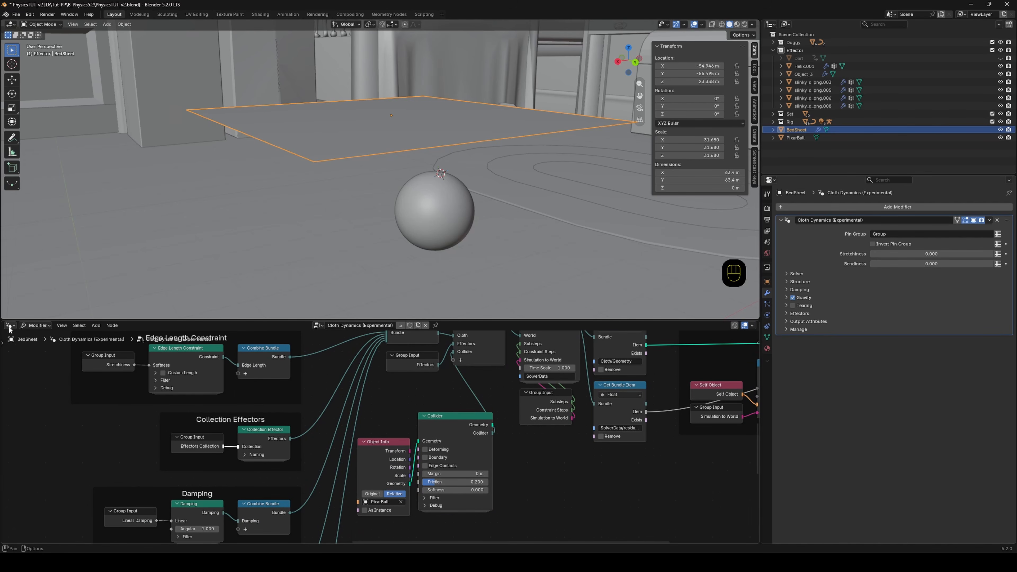
Split the node editor into two side-by-side areas and change one of them to a Timeline.
key(space)
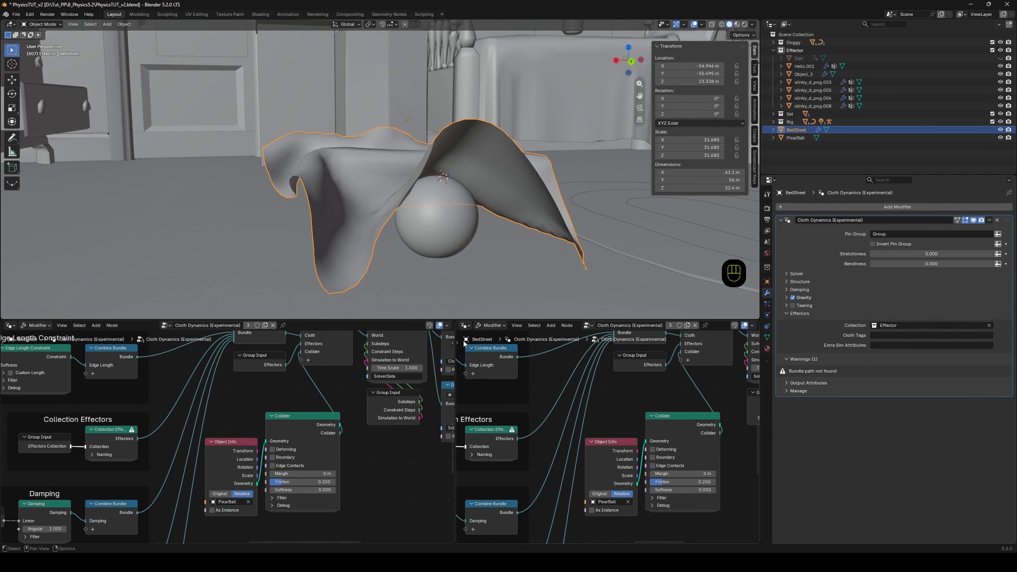
click(464, 325)
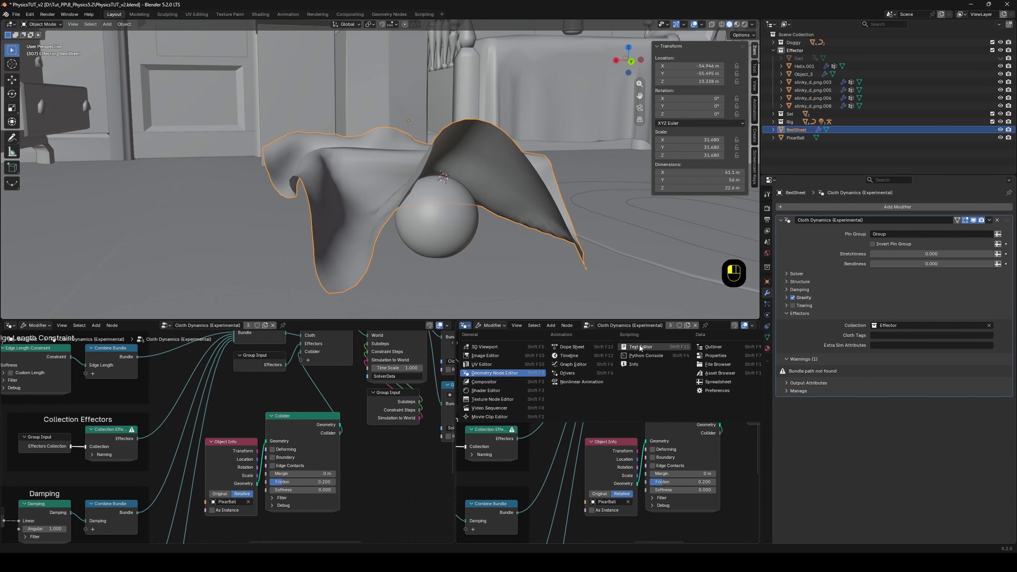
click(571, 355)
Play the simulation from the start and watch the bed sheet fall onto the ball.
drag(623, 342, 569, 341)
key(space)
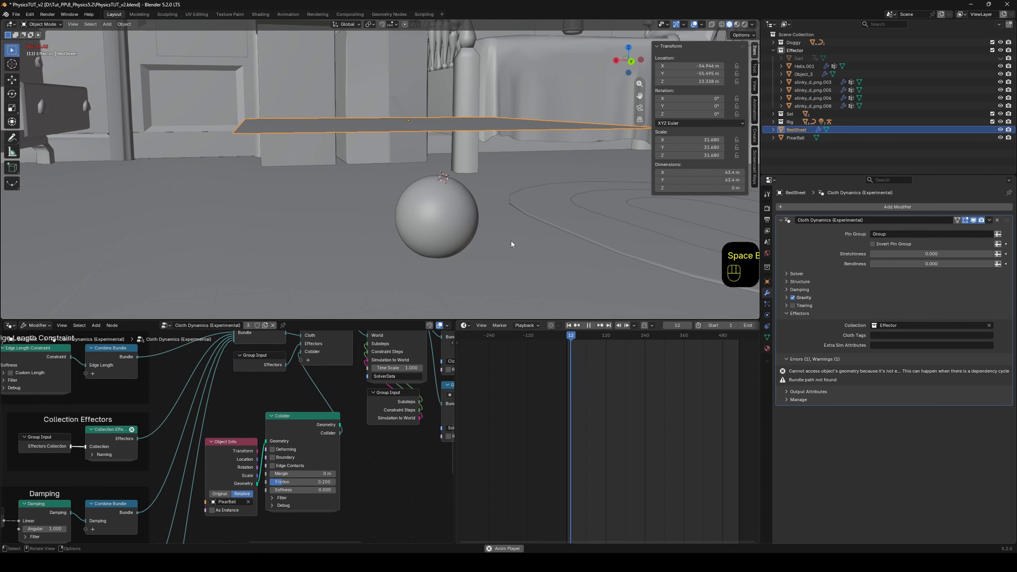
middle_drag(513, 235, 524, 234)
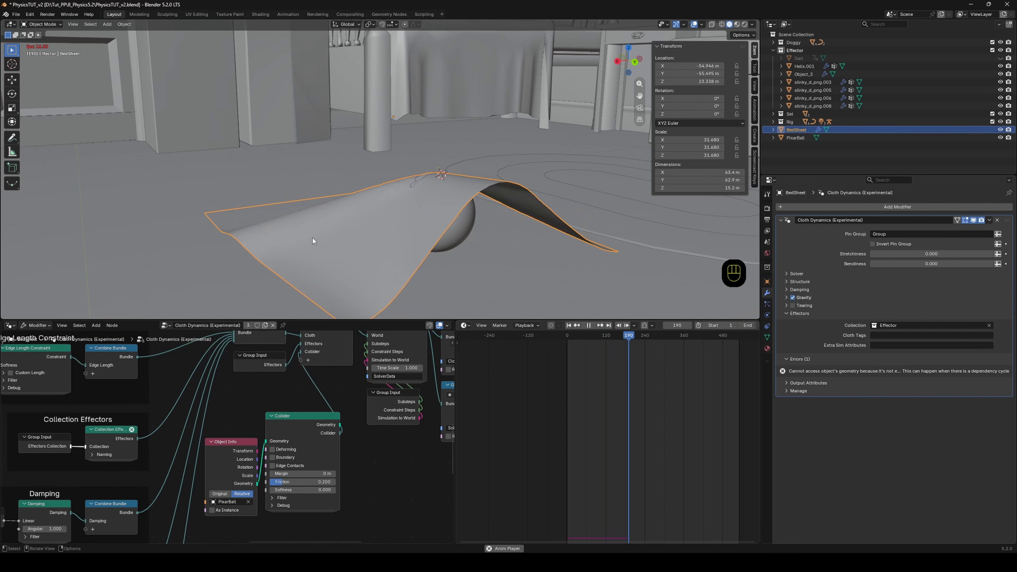
Stop the simulation playback and enlarge the node editor by narrowing the timeline and shrinking the viewport.
middle_drag(240, 218, 481, 305)
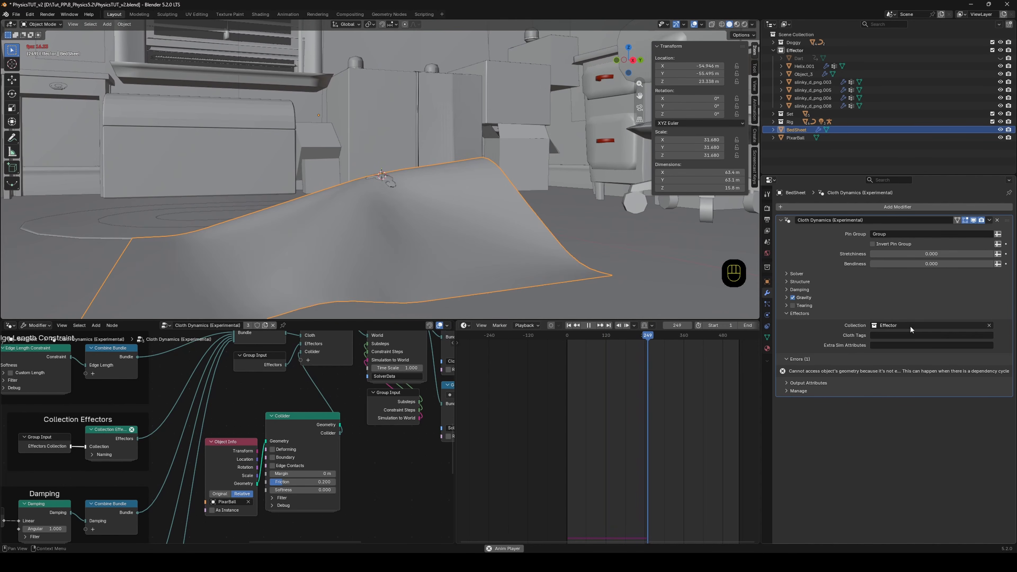
key(space)
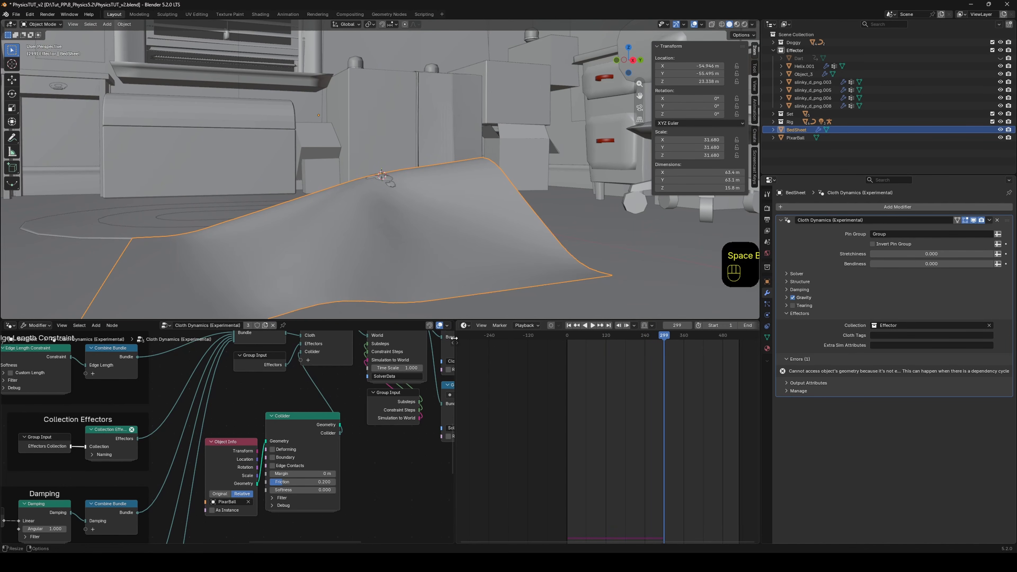
click(457, 342)
drag(592, 345, 657, 345)
drag(465, 320, 465, 190)
middle_drag(485, 392, 553, 401)
scroll(541, 377, up, 1)
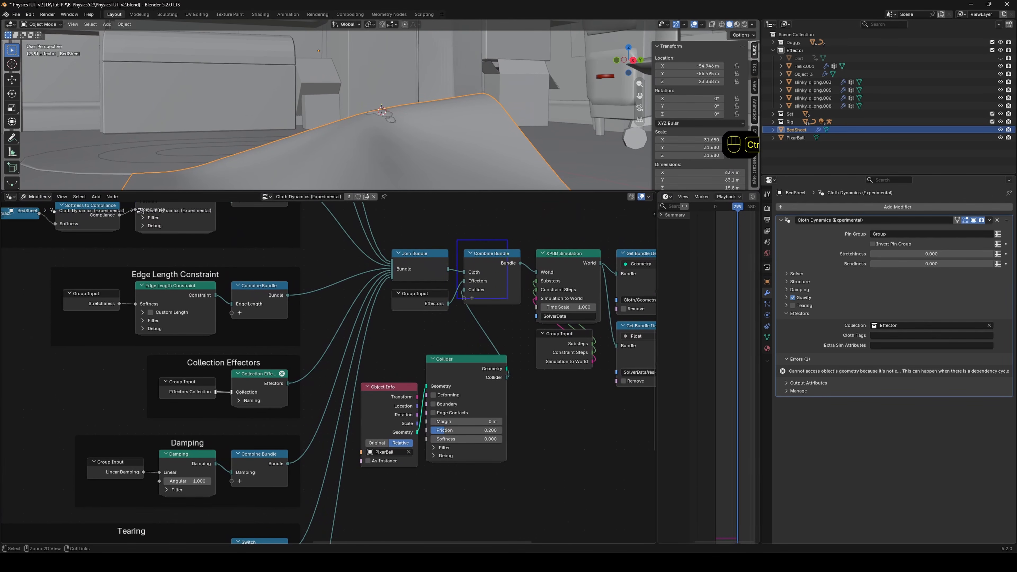
ctrl+drag(526, 318, 528, 318)
ctrl+shift+drag(507, 250, 525, 227)
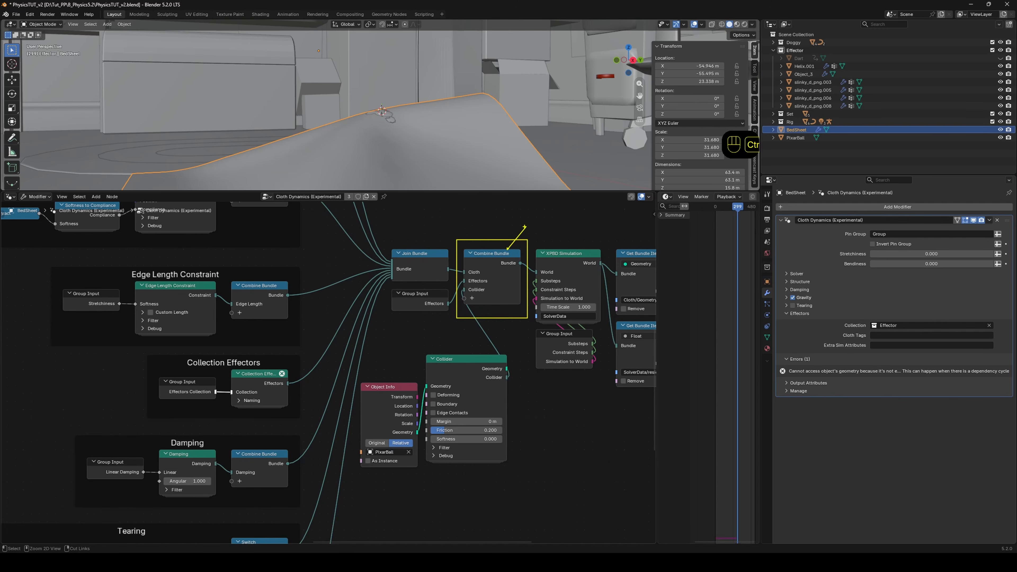
ctrl+shift+drag(489, 290, 518, 298)
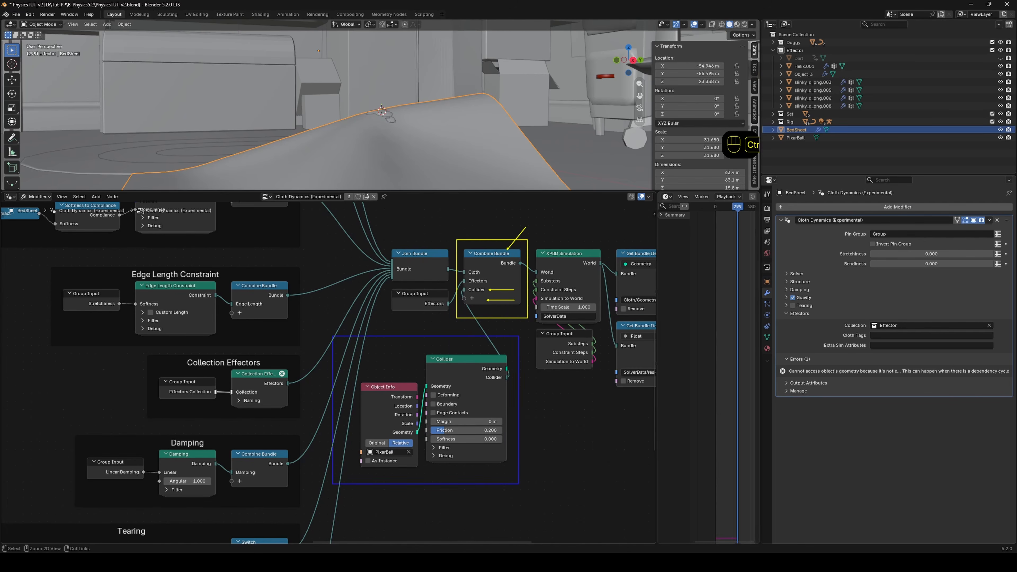
ctrl+drag(519, 484, 519, 484)
ctrl+shift+drag(439, 347, 432, 323)
ctrl+shift+drag(392, 384, 393, 341)
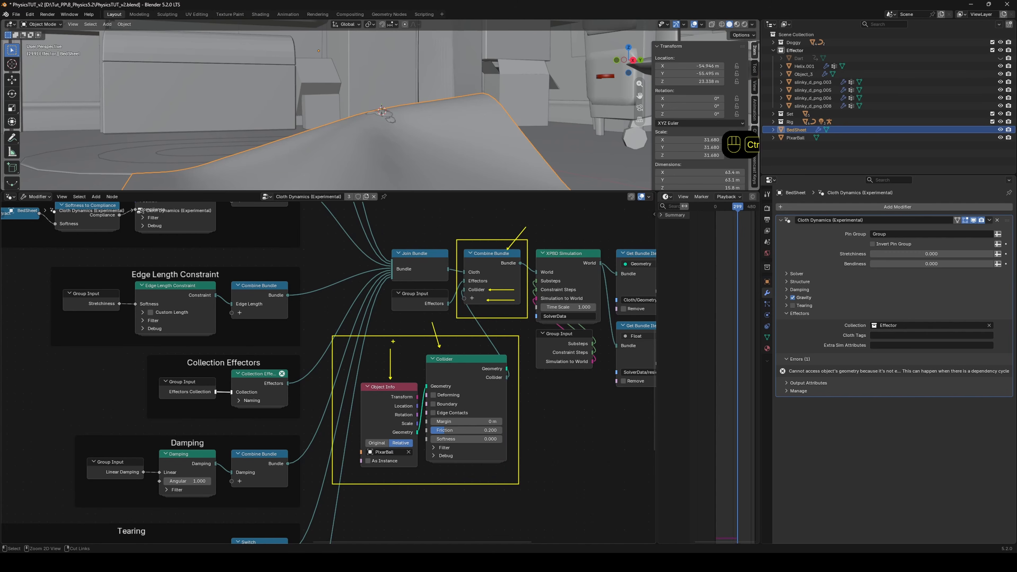
ctrl+drag(374, 458, 401, 458)
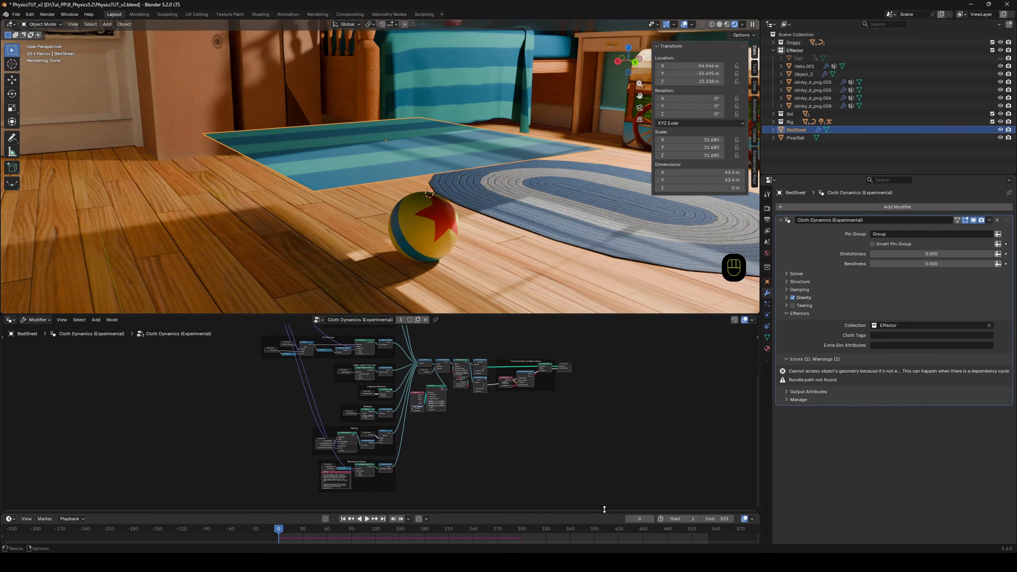
drag(605, 489, 260, 326)
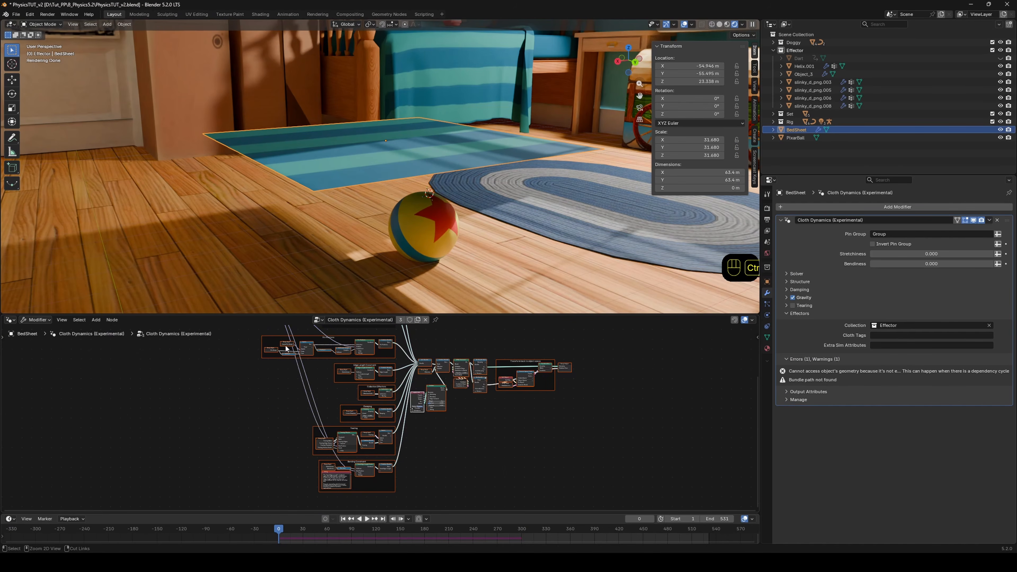
ctrl+drag(608, 487, 619, 498)
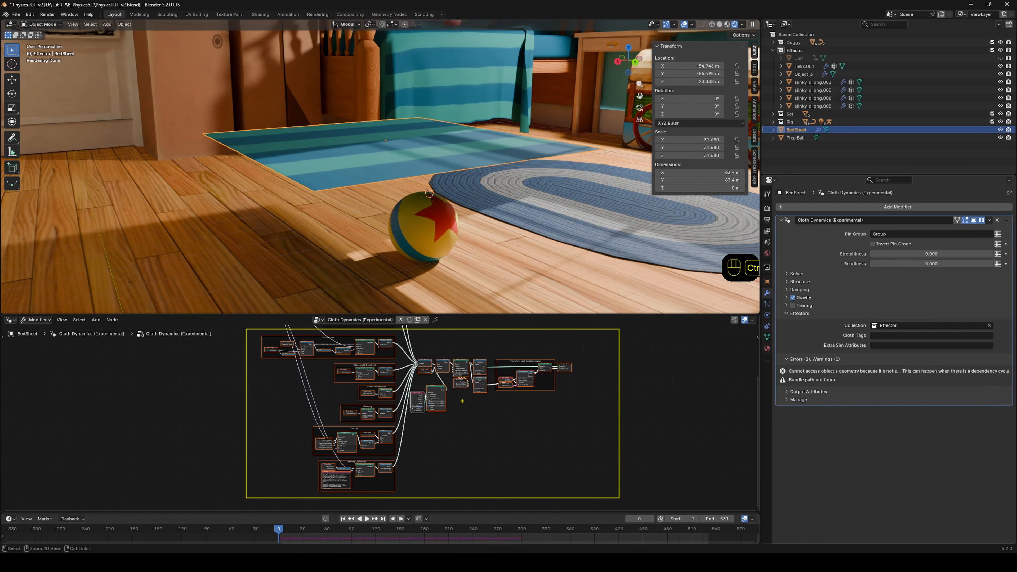
ctrl+drag(444, 436, 478, 496)
mouse_move(461, 407)
ctrl+mouse_down()
mouse_move(539, 407)
mouse_move(596, 467)
ctrl+mouse_up()
mouse_move(513, 432)
ctrl+mouse_down()
mouse_move(512, 455)
mouse_move(581, 462)
ctrl+mouse_up()
text(FORCE)
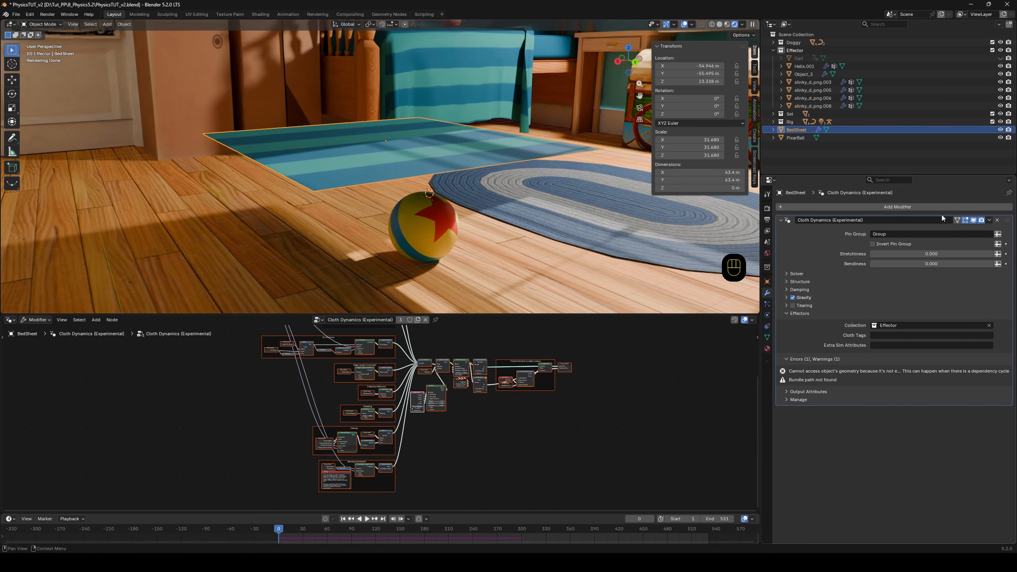
Remove the Cloth Dynamics modifier from BedSheet and add a Geometry Nodes modifier with a new node group.
click(998, 220)
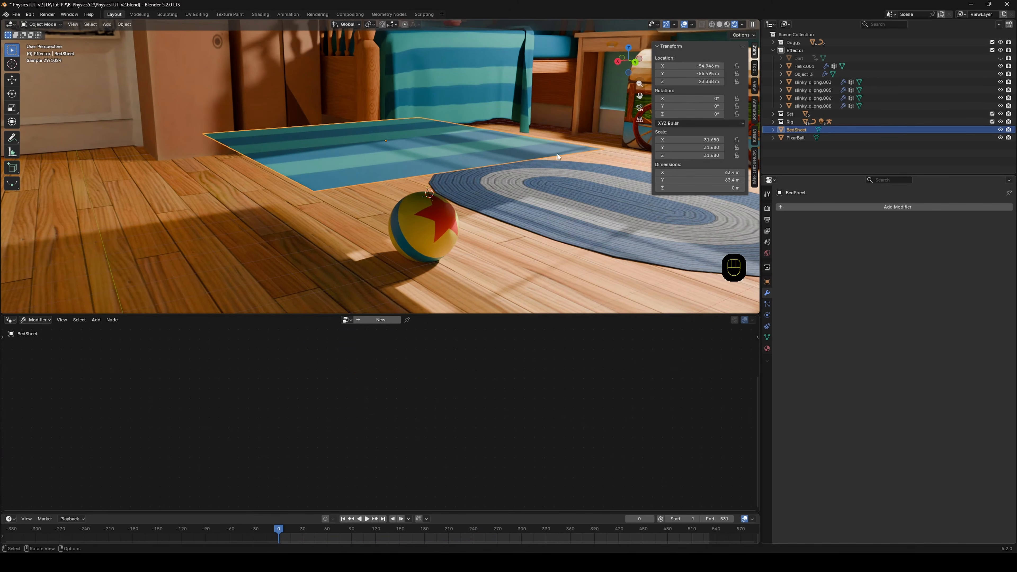
scroll(398, 144, up, 2)
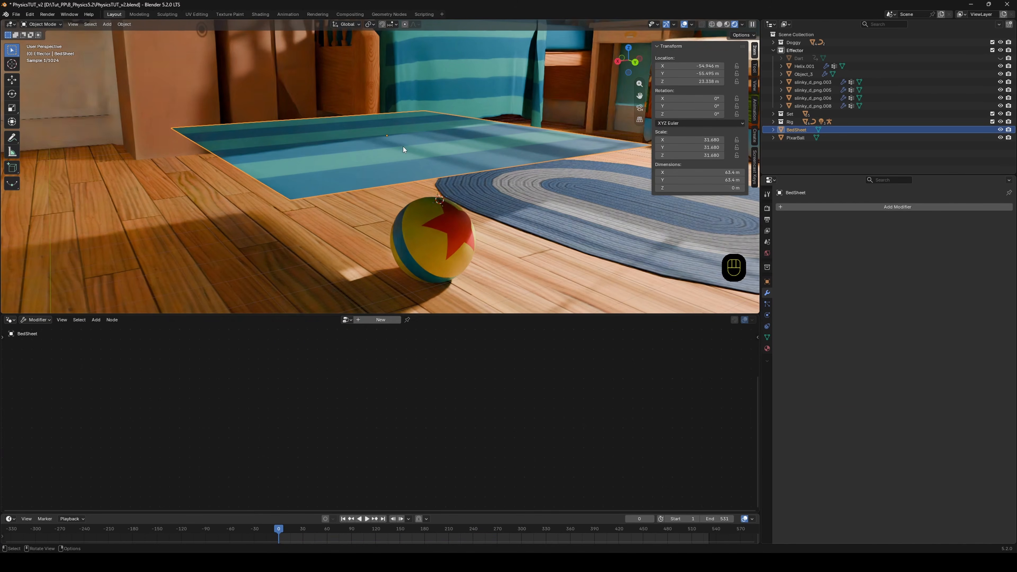
scroll(423, 156, up, 3)
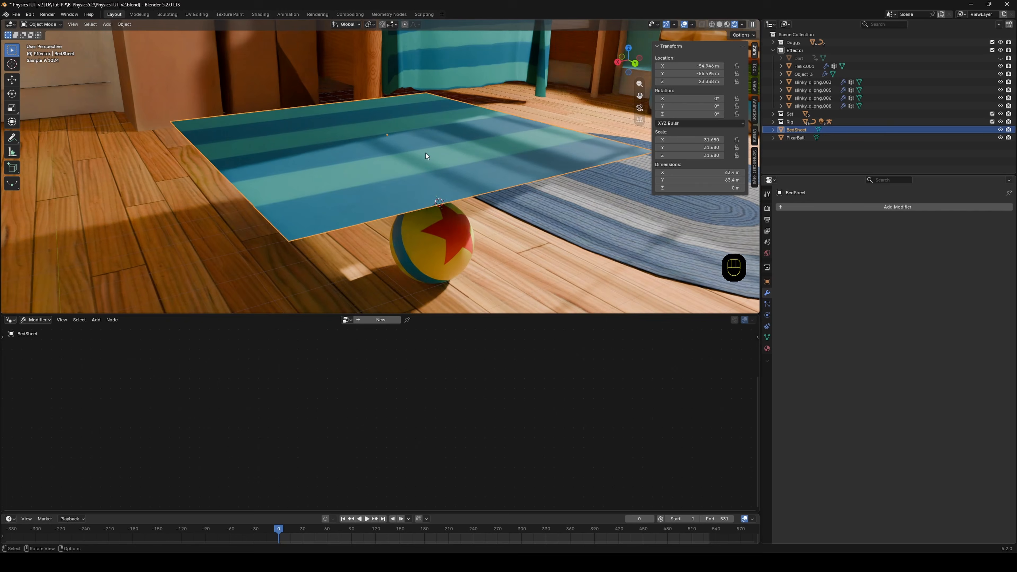
click(862, 208)
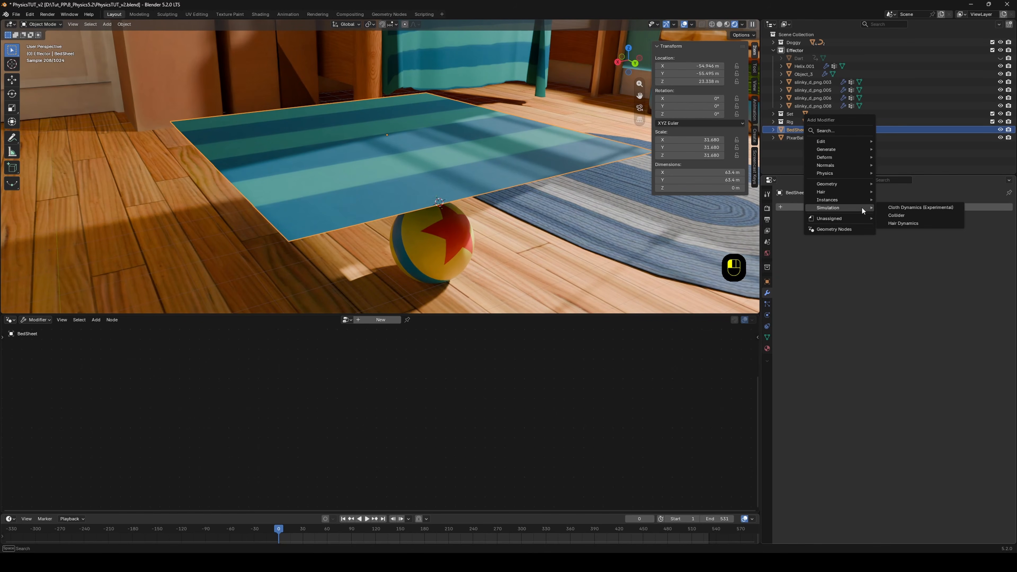
click(834, 229)
click(877, 232)
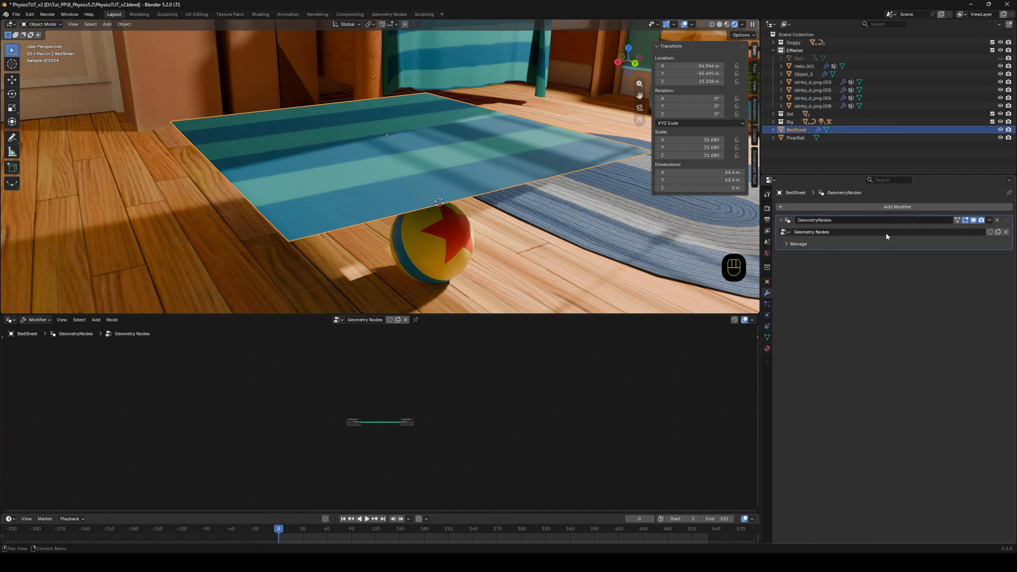
Cut the link between Group Input and Group Output and move Group Input farther away to make room.
scroll(362, 446, up, 5)
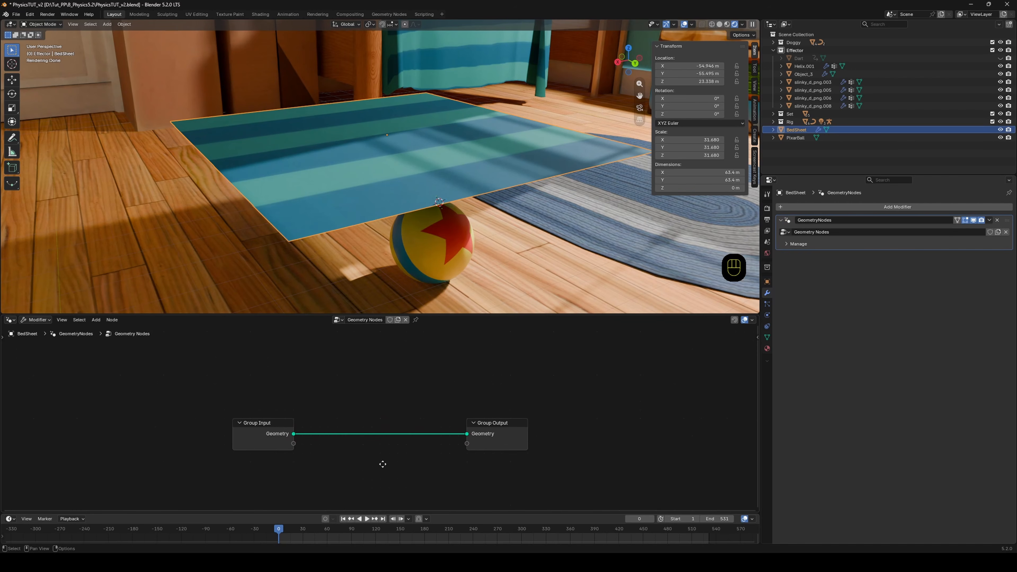
key(Escape)
ctrl+right_drag(420, 353, 437, 383)
drag(319, 361, 271, 358)
Add a Cloth Dynamics (Experimental) node and connect its Geometry input to Group Input and its Geometry output to Group Output.
key(shift+a)
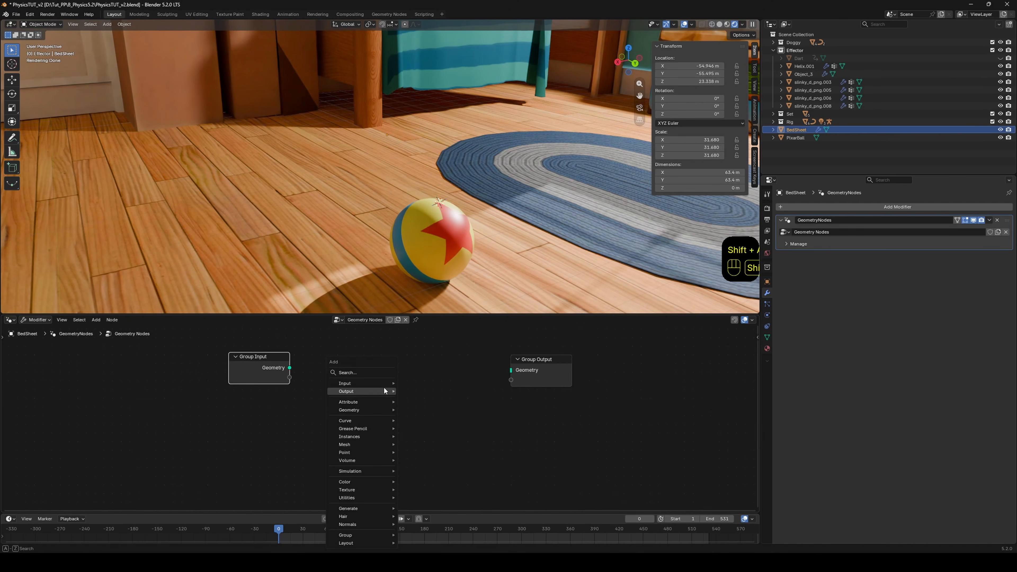
click(371, 375)
text(cloth dyn)
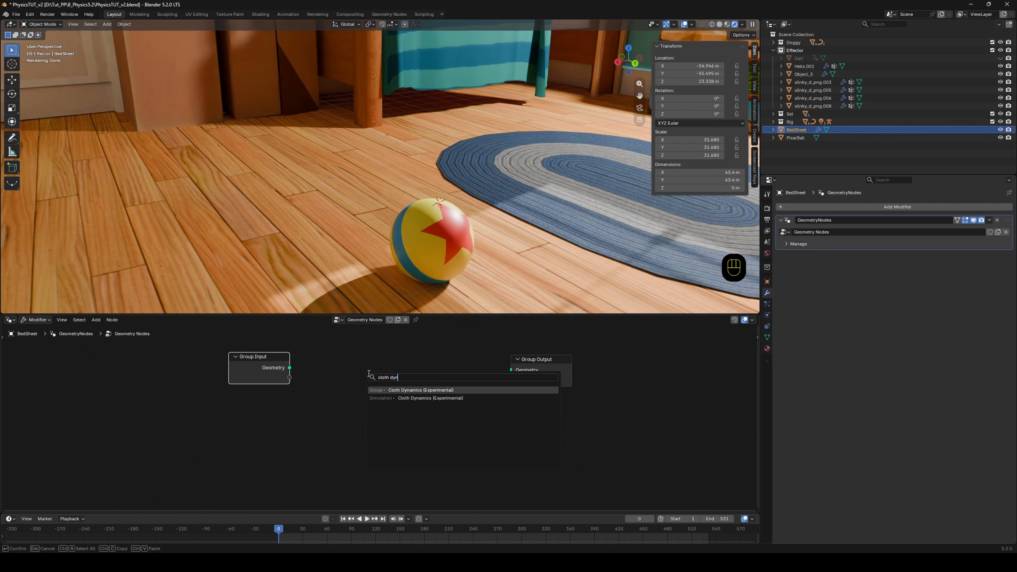
key(Return)
click(380, 363)
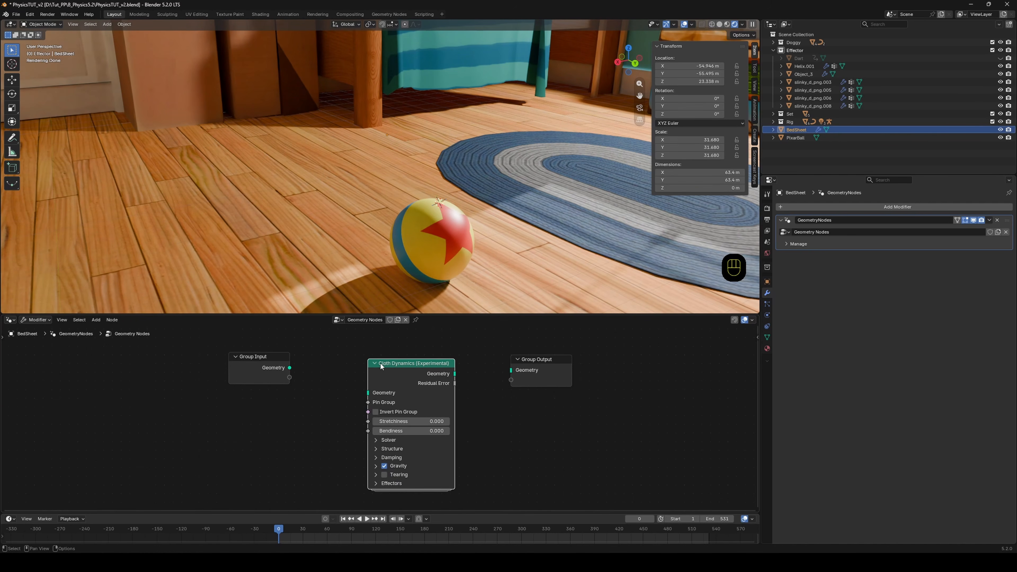
drag(290, 367, 368, 392)
drag(455, 373, 517, 376)
middle_drag(512, 433, 556, 403)
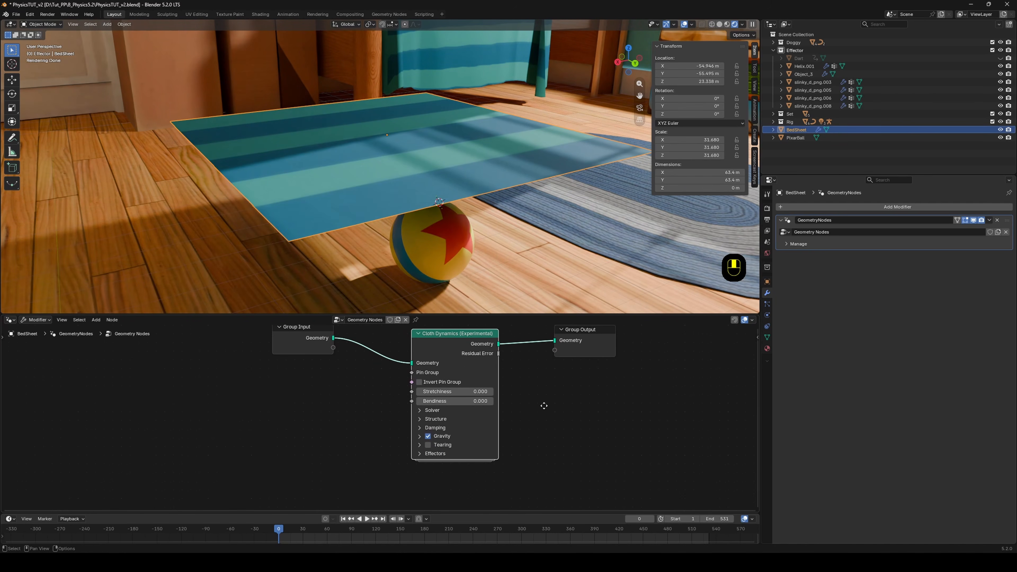
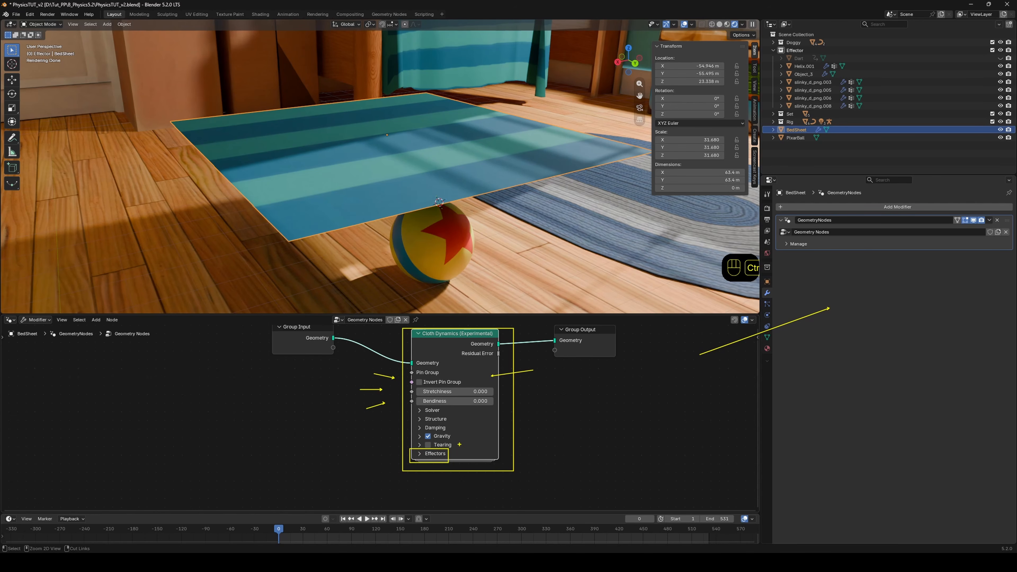
Play the simulation to check how the bed sheet falls, stop it, and return to frame 0.
key(space)
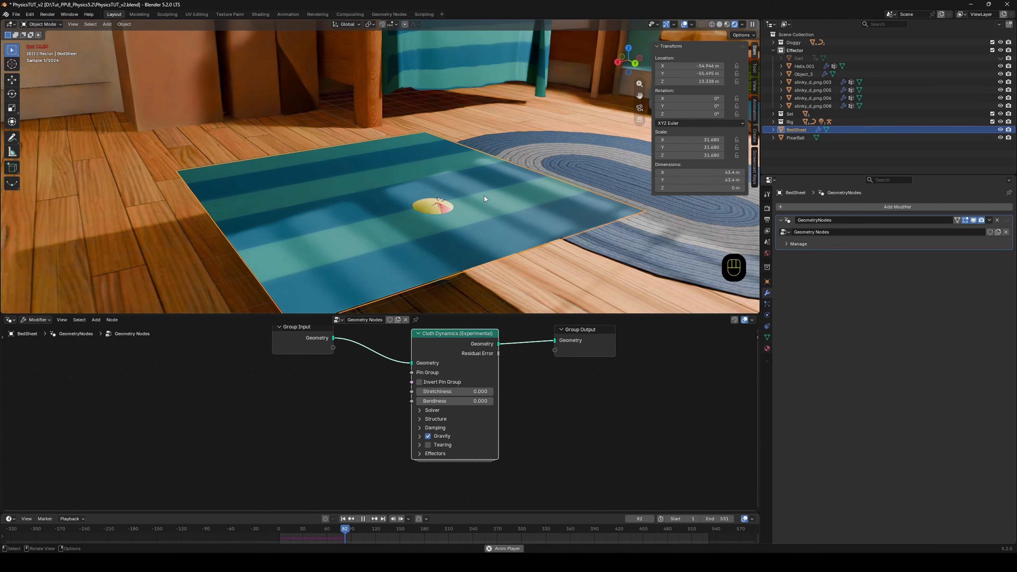
key(space)
drag(280, 533, 280, 534)
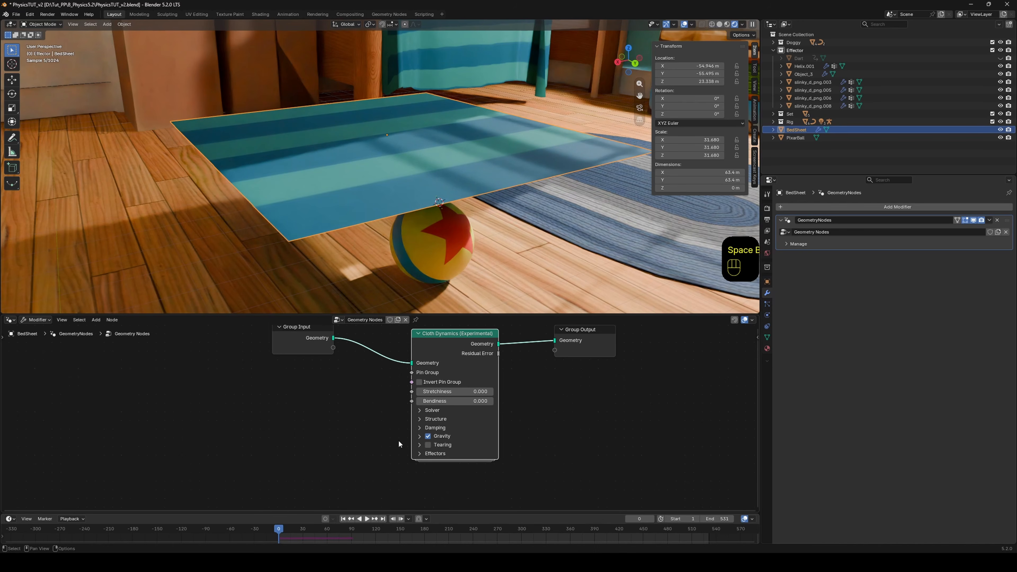
Reposition Group Input and set the Cloth Dynamics node's effectors collection to Effector.
drag(304, 339, 300, 350)
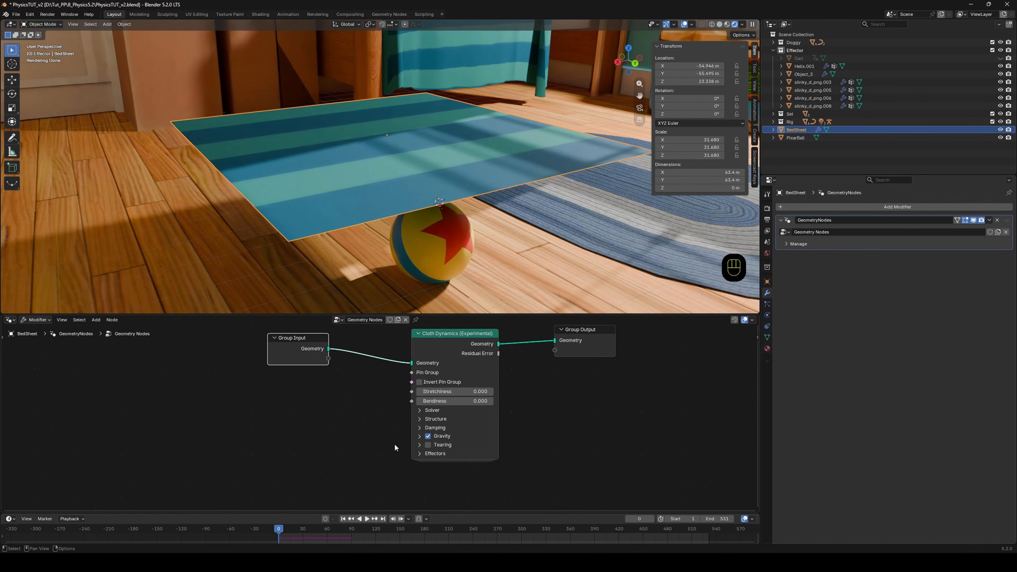
middle_drag(389, 450, 442, 419)
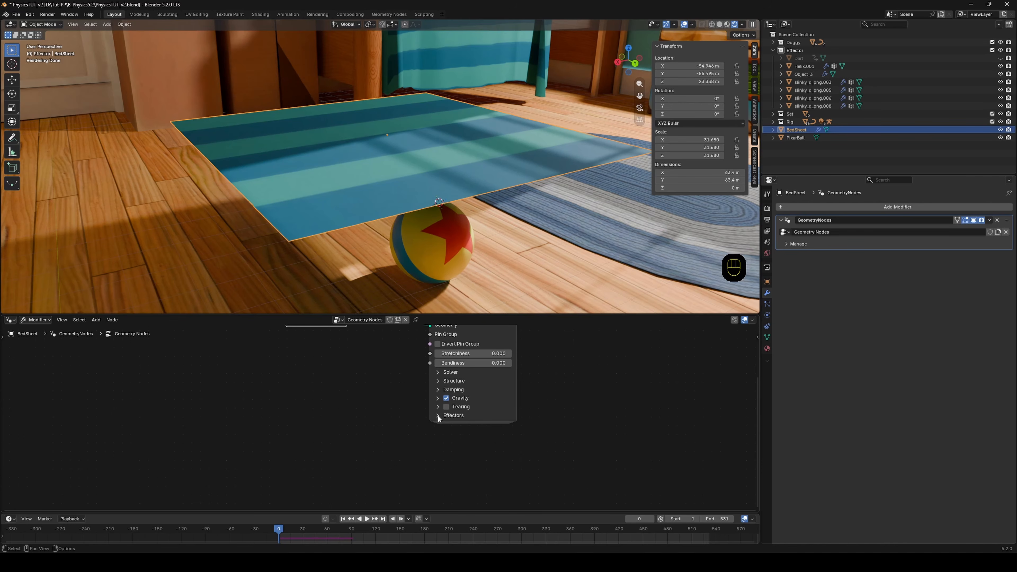
click(438, 415)
click(456, 426)
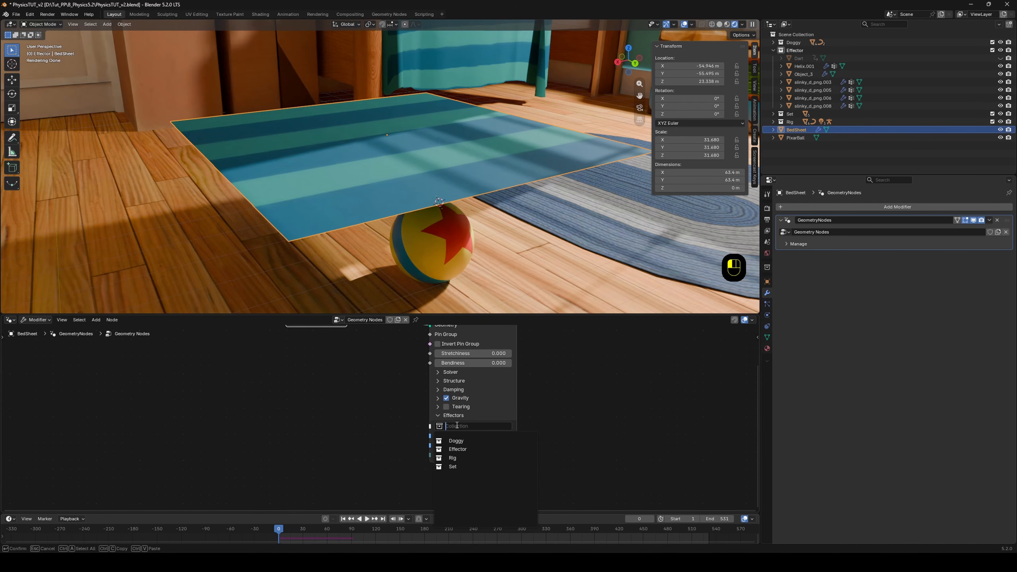
click(456, 449)
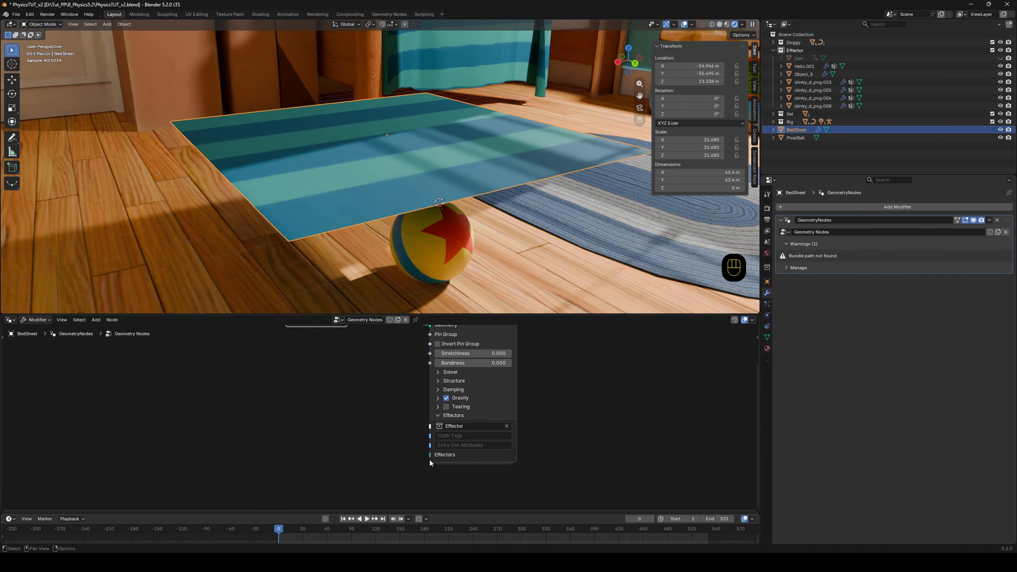
Add a Combine Bundle node and connect its Bundle output to the Cloth Dynamics node's Effectors input.
middle_drag(431, 455, 465, 451)
key(shift+a)
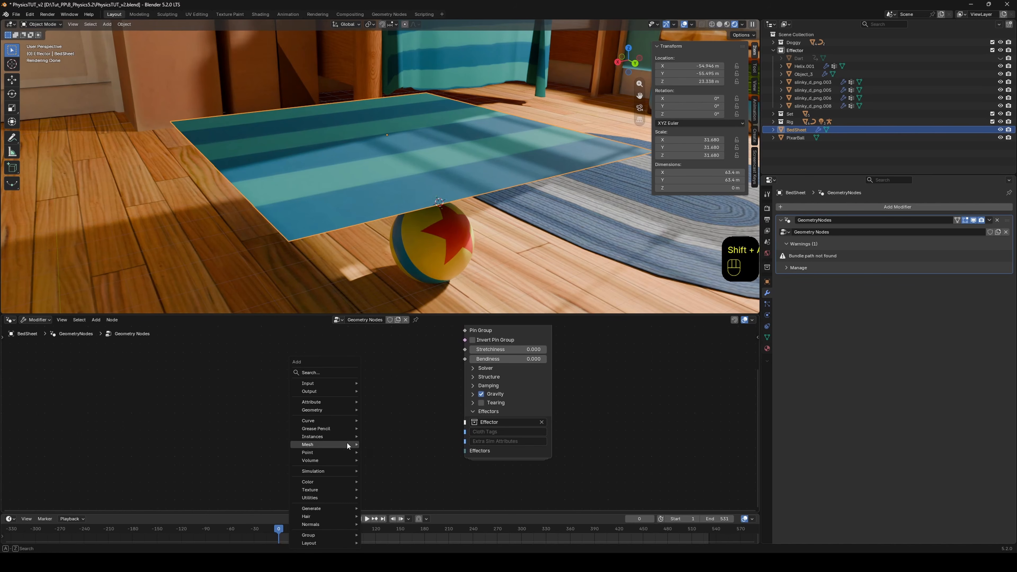
text(combine bundle)
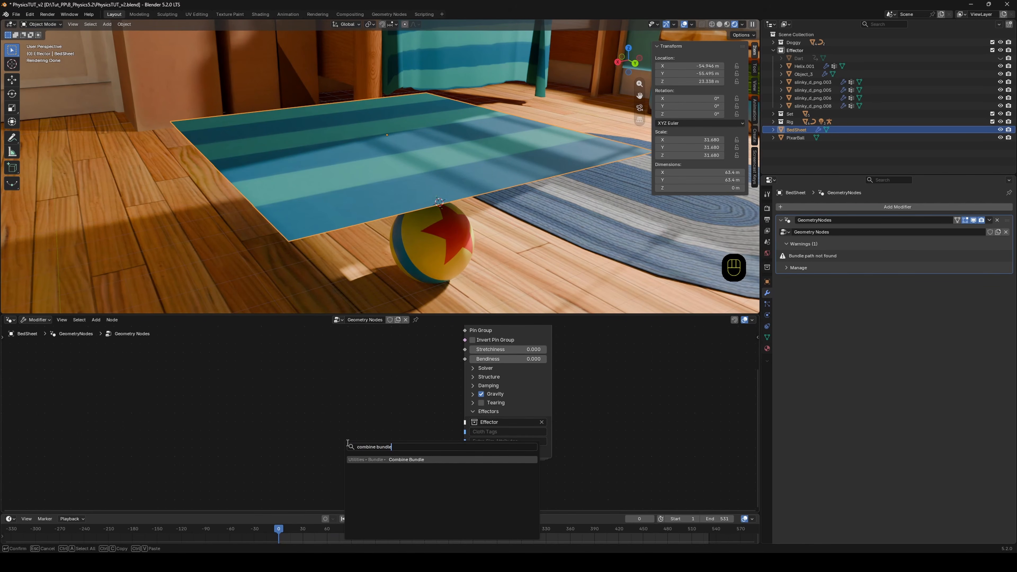
click(421, 460)
click(366, 451)
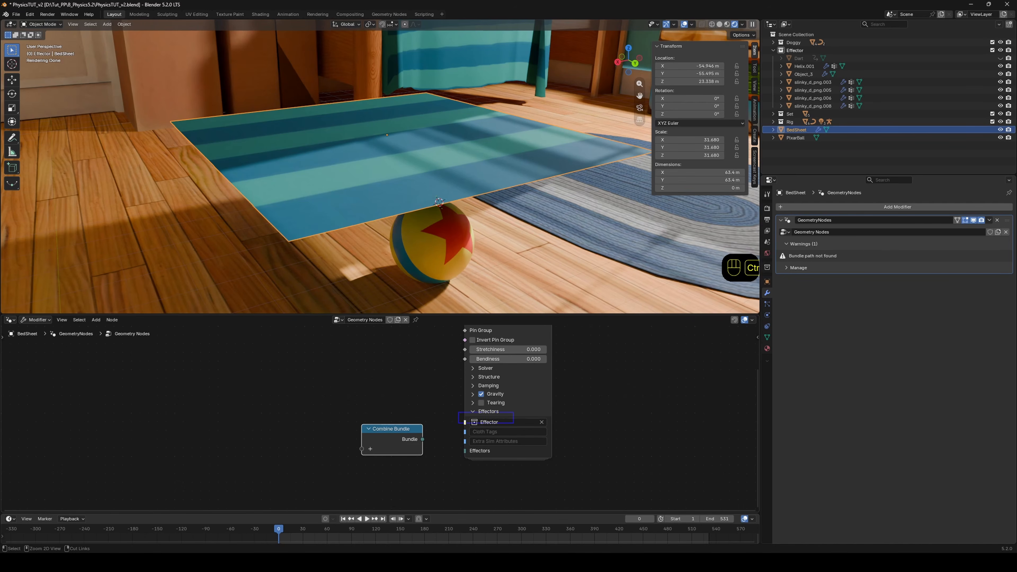
key(Escape)
middle_drag(329, 450, 391, 434)
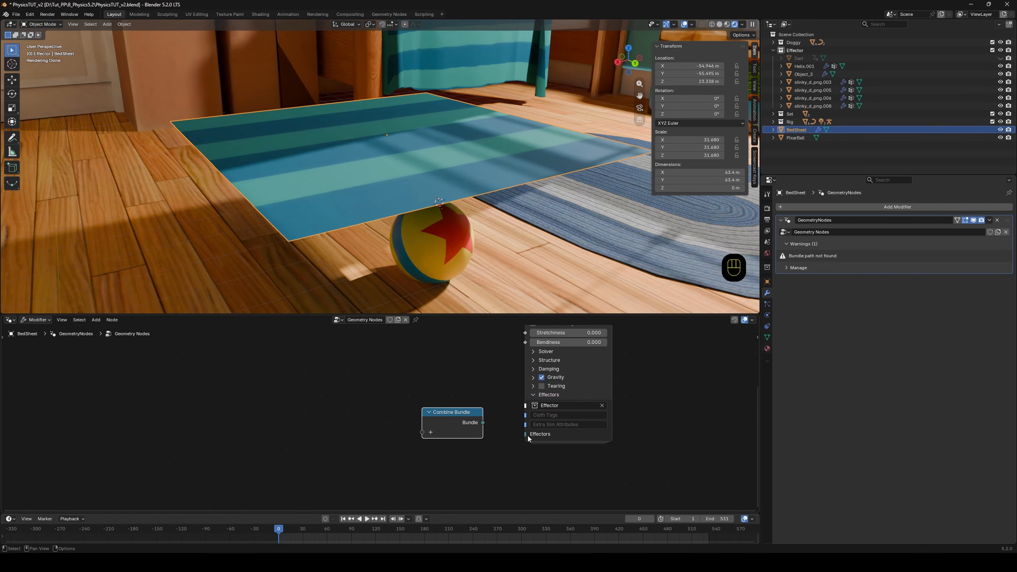
drag(526, 435, 484, 424)
Add a Collider node in front of the Combine Bundle node.
middle_drag(339, 434, 370, 430)
key(shift+a)
text(coll)
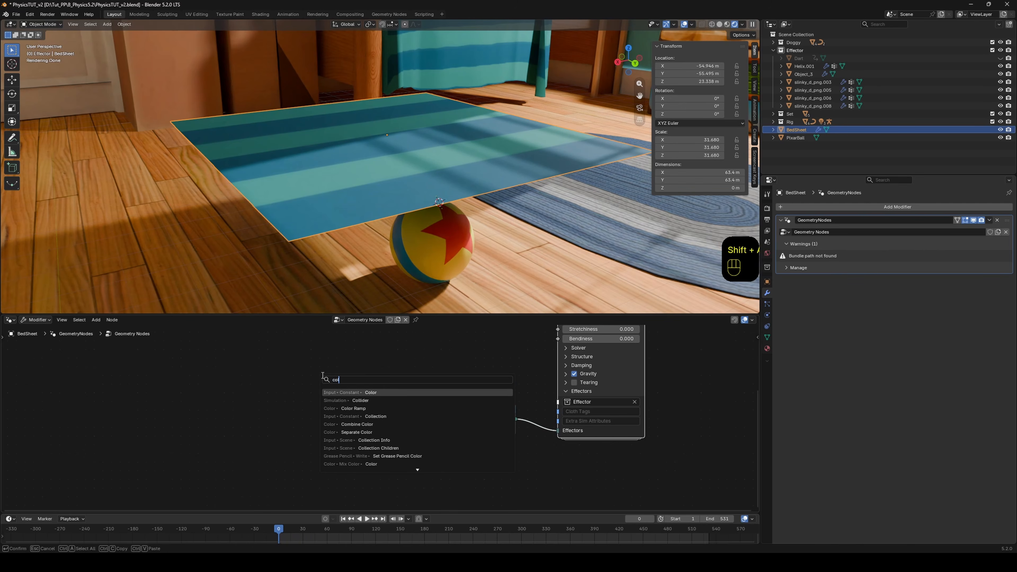
click(326, 391)
click(342, 389)
Add an Object Info node set to Relative with PixarBall as its object, and connect its Geometry output to the Collider's Geometry input.
middle_drag(195, 385, 245, 374)
key(shift+a)
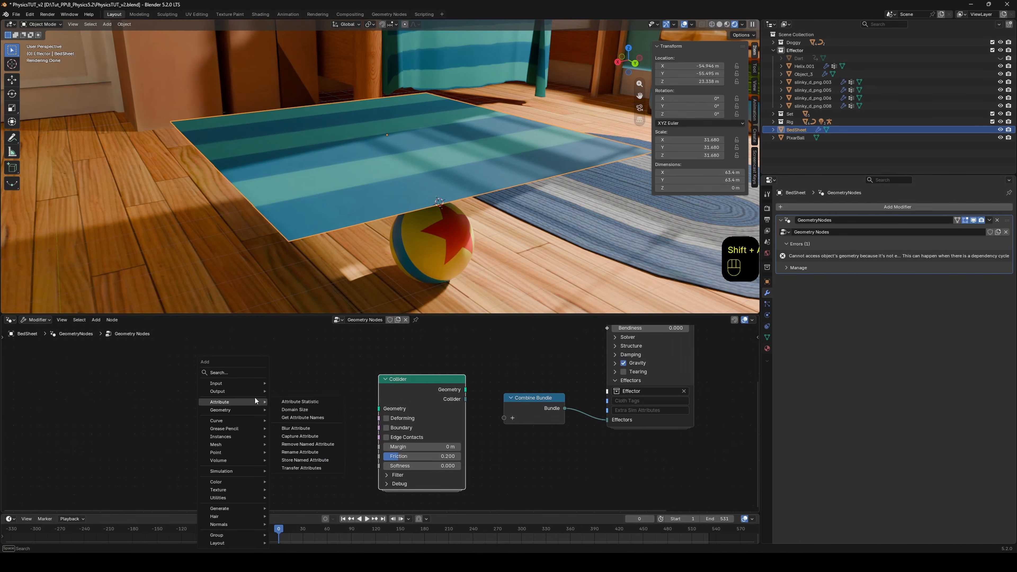
text(object)
click(291, 399)
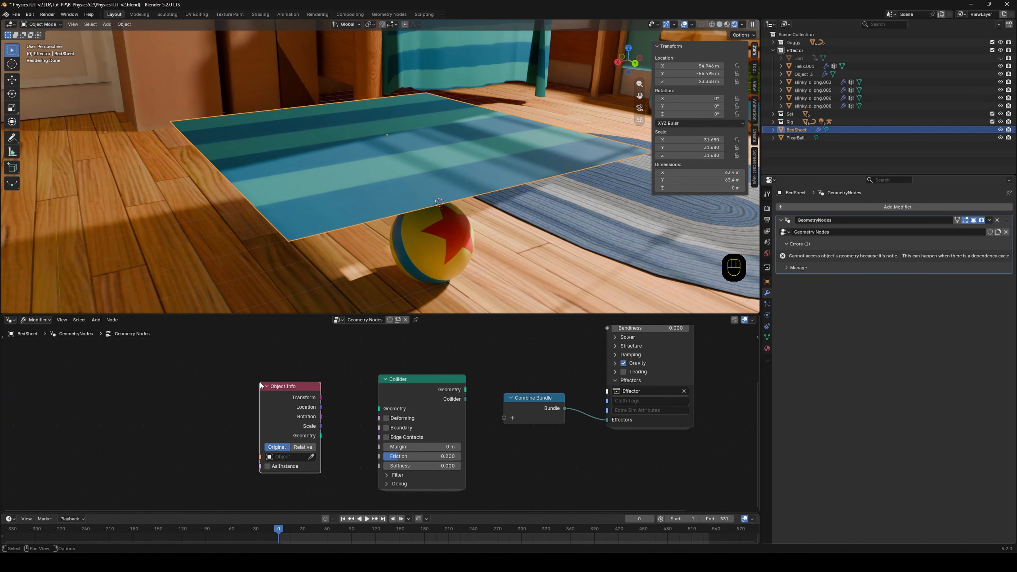
click(327, 488)
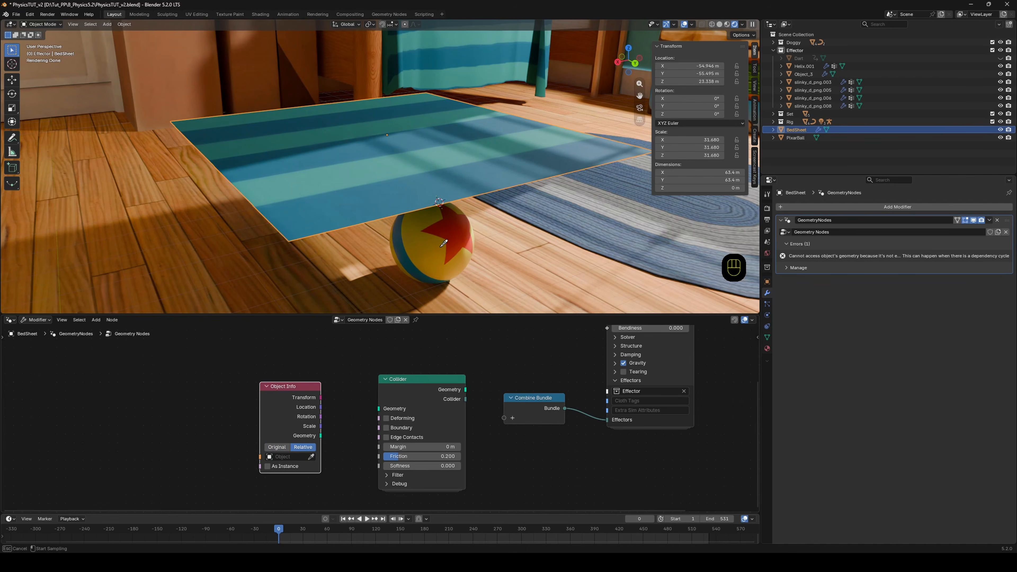
drag(379, 409, 376, 409)
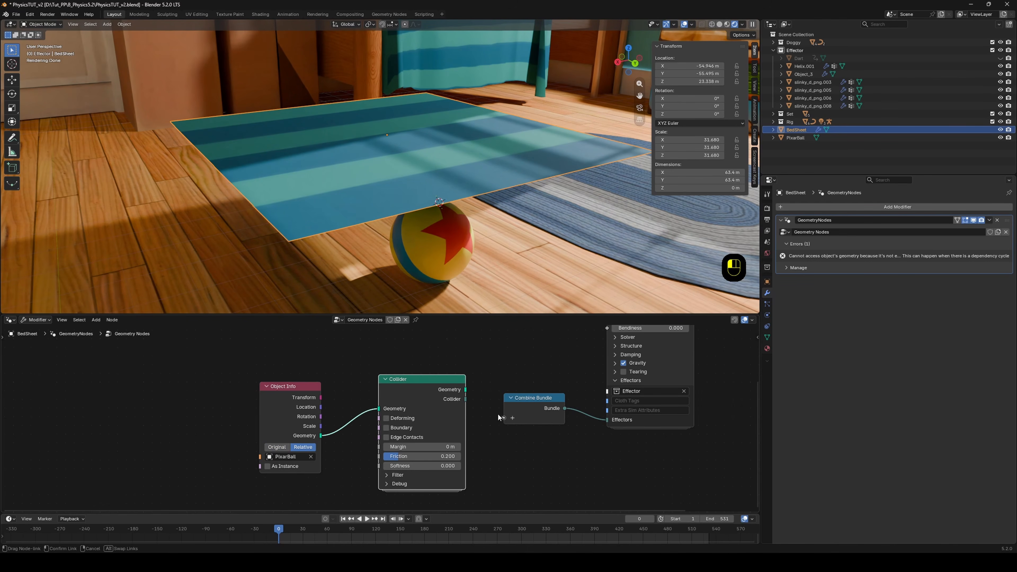
Connect the Collider output to the Combine Bundle node, and test the simulation before returning to frame 0.
drag(499, 417, 503, 418)
key(space)
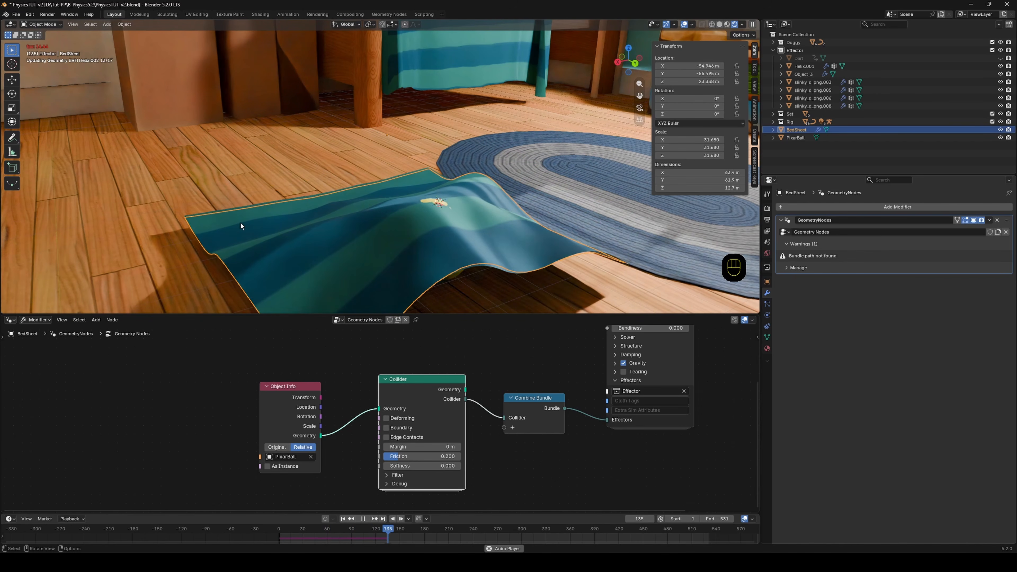
key(space)
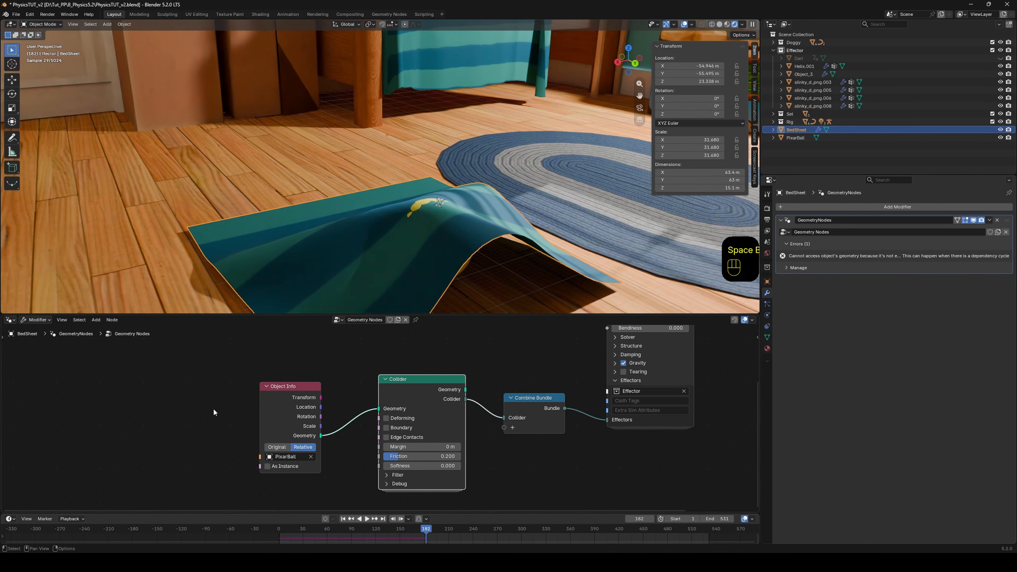
key(shift+Left)
Reselect the bed sheet and set the Collider node's Margin to 0.05 m.
click(433, 222)
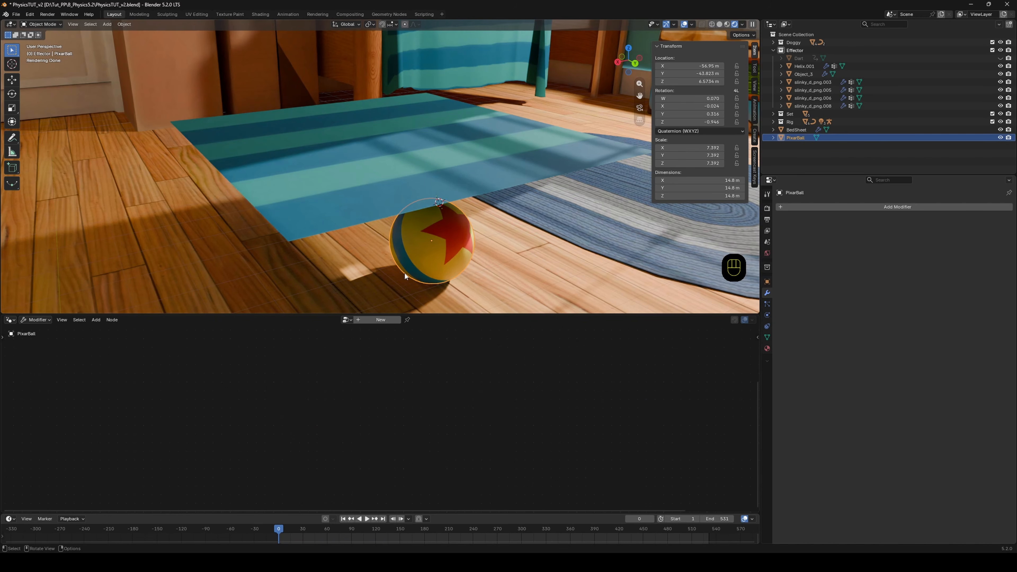
click(409, 175)
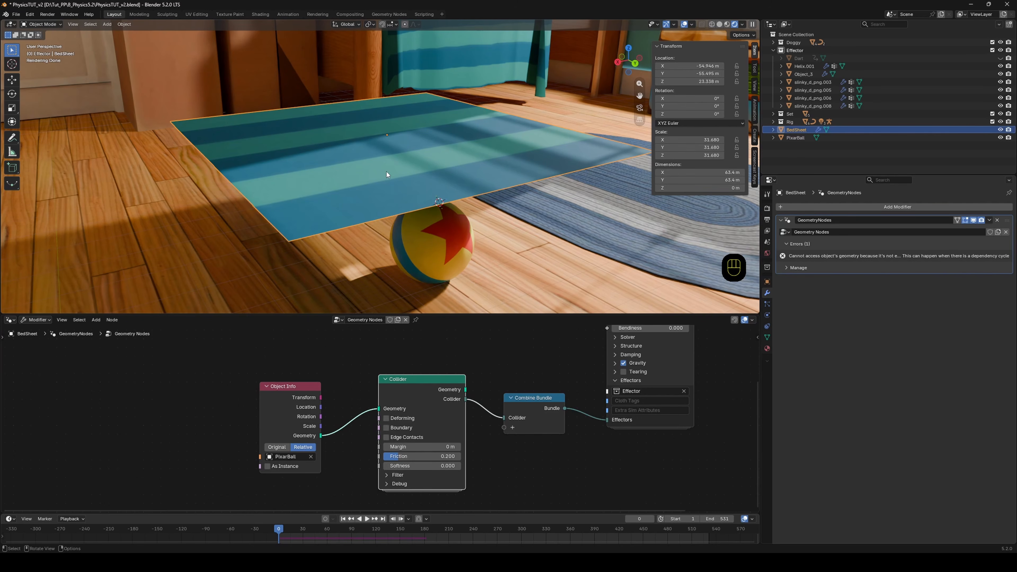
click(412, 446)
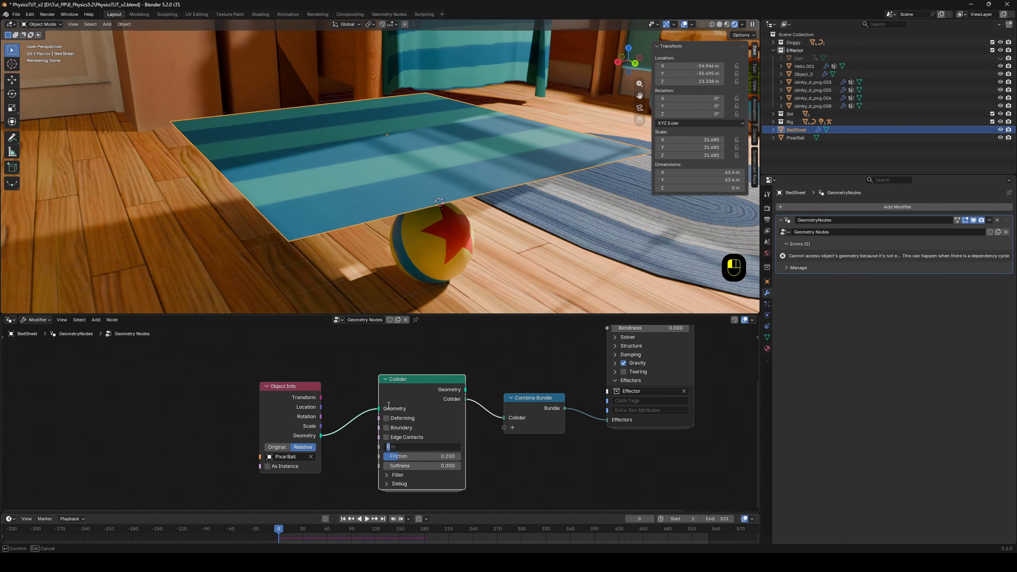
key(Return)
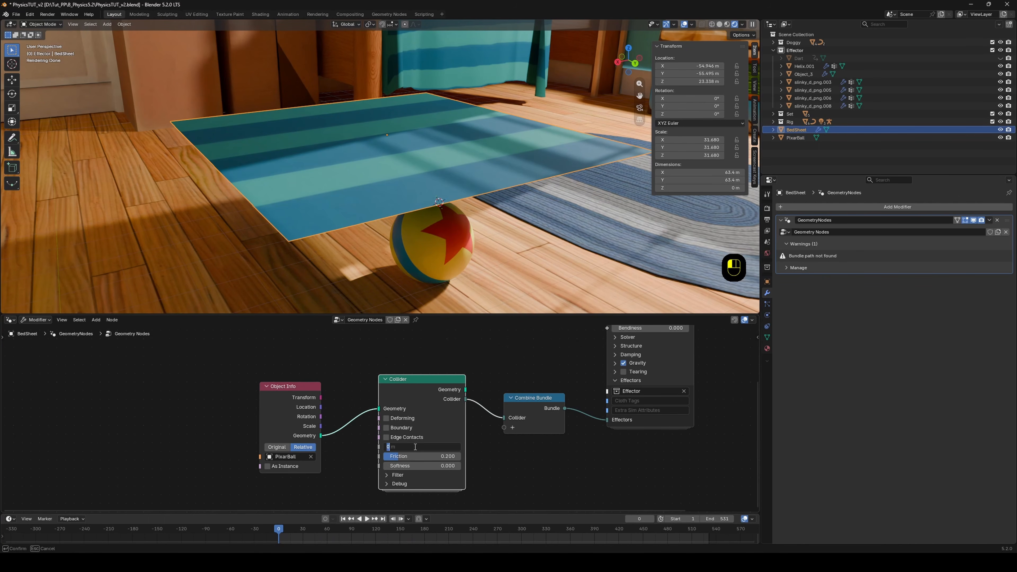
drag(409, 447, 415, 447)
Play the simulation to check the sheet draping over the ball, return to frame 0, and save the file.
key(space)
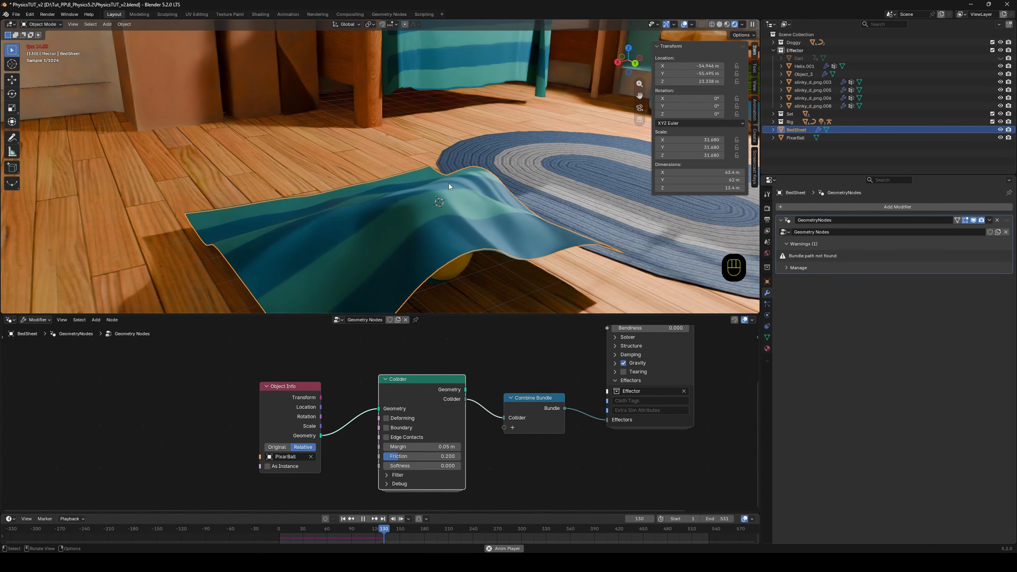
shift+middle_drag(449, 183, 449, 144)
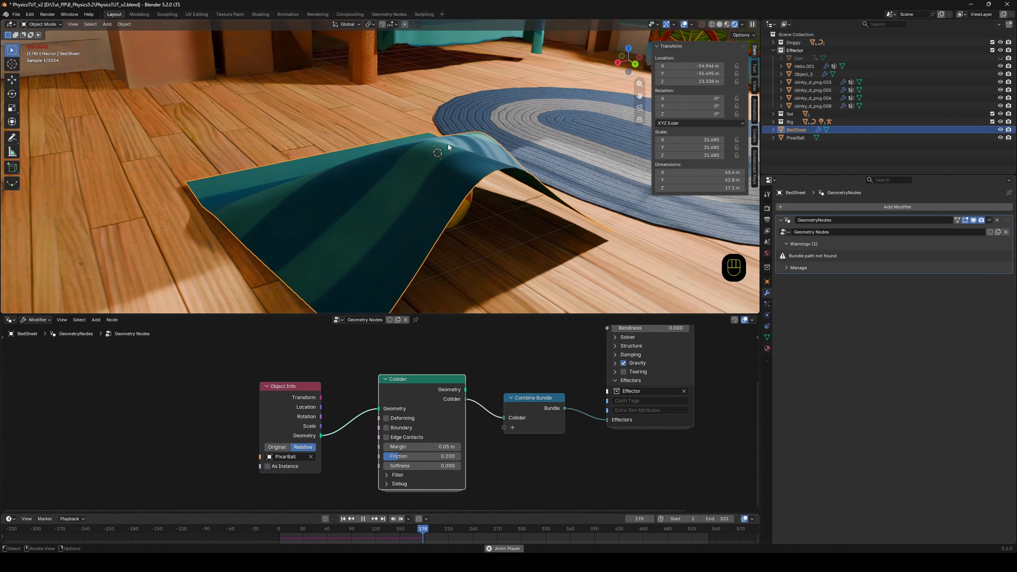
key(space)
click(278, 536)
key(ctrl+s)
Add a Custom Force node below the Collider and connect its Force output to the Combine Bundle node.
scroll(522, 470, down, 1)
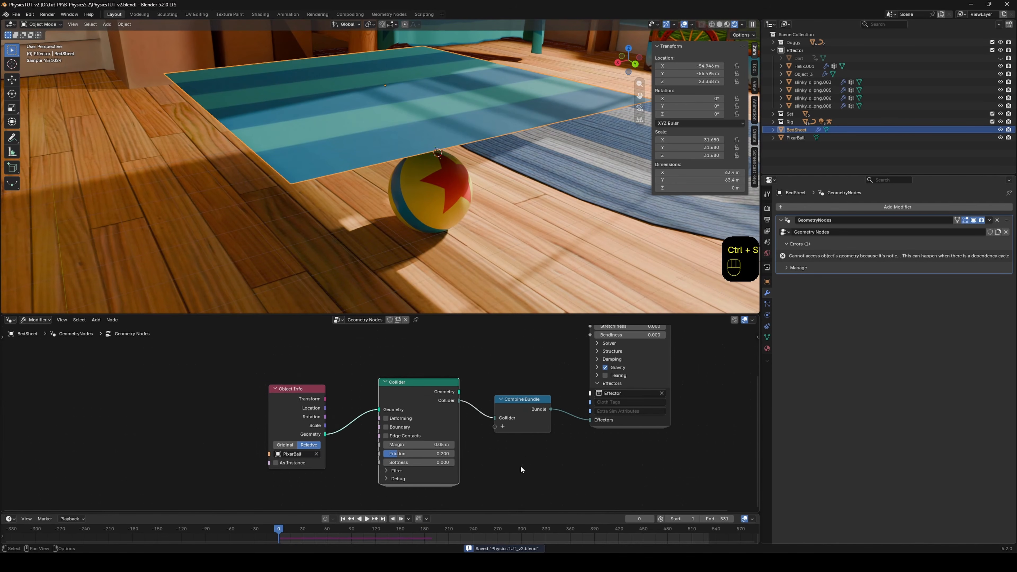
middle_drag(520, 455, 529, 348)
key(shift+a)
text(custom f)
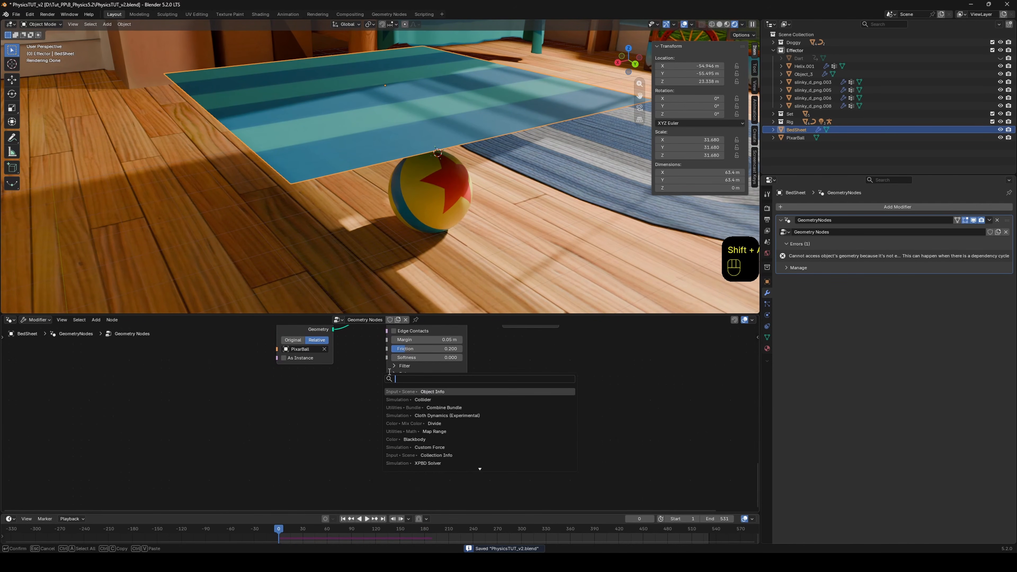
key(Return)
click(417, 411)
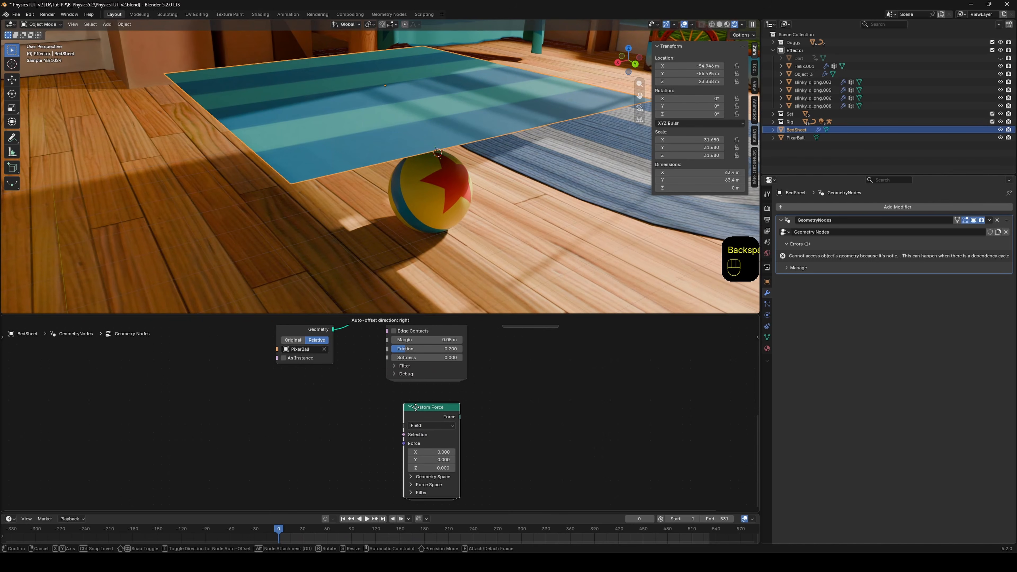
scroll(382, 402, down, 1)
middle_drag(488, 386, 470, 422)
scroll(429, 457, down, 1)
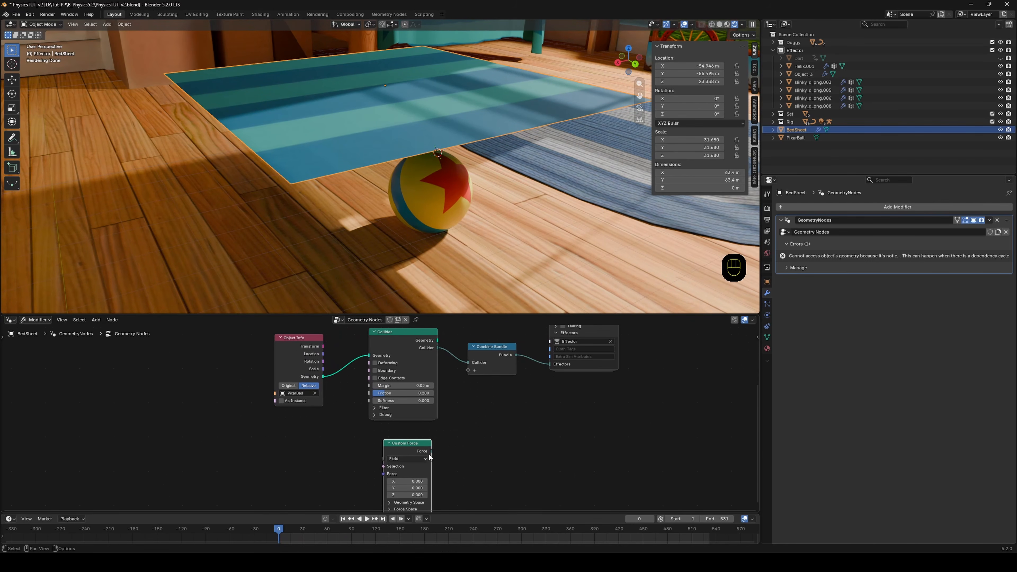
drag(470, 377, 470, 377)
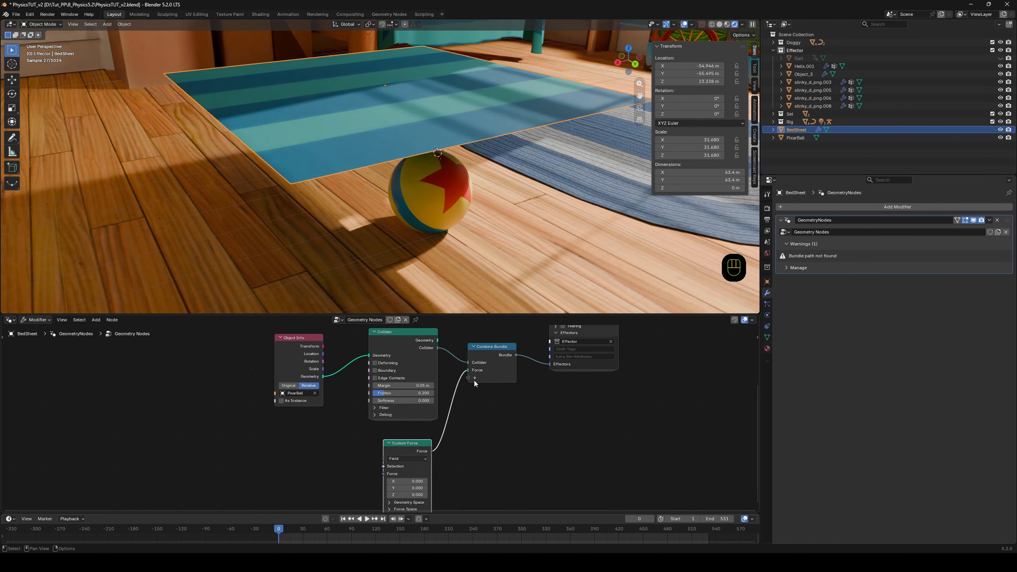
Examine the Custom Force node's mode choices and its Geometry Space setting.
middle_drag(508, 462, 529, 396)
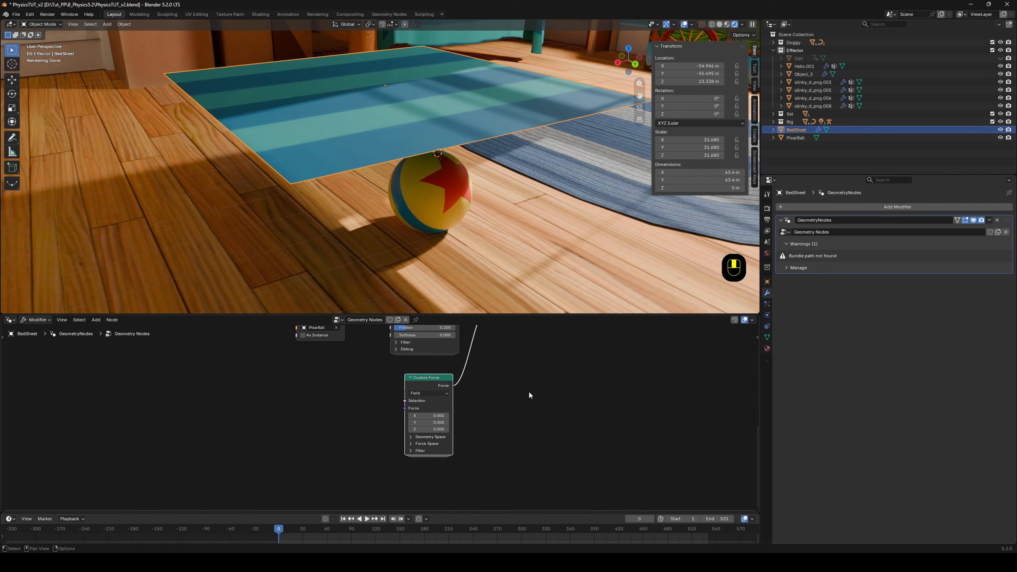
scroll(425, 434, up, 3)
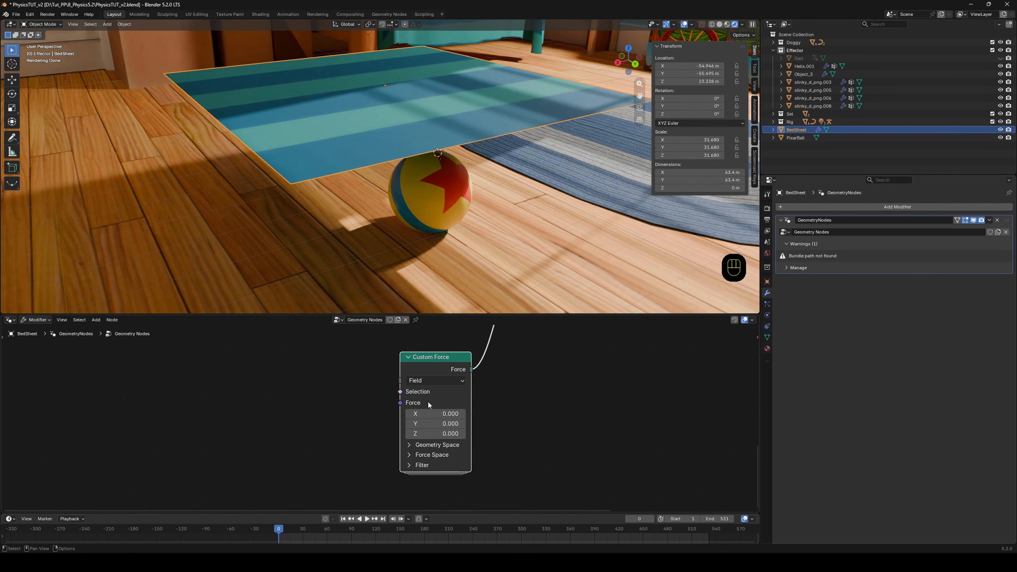
click(433, 383)
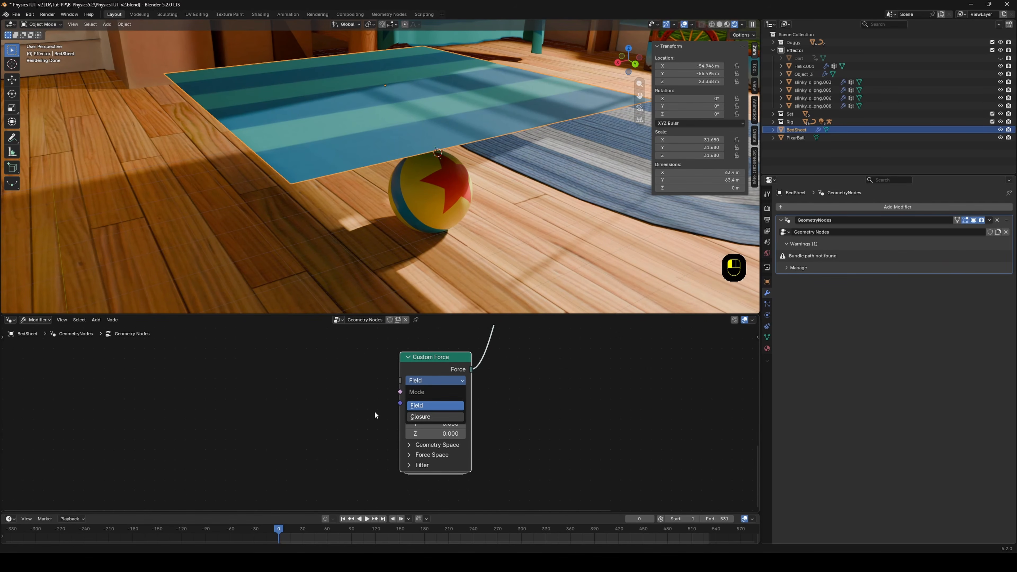
click(435, 381)
click(426, 379)
click(424, 379)
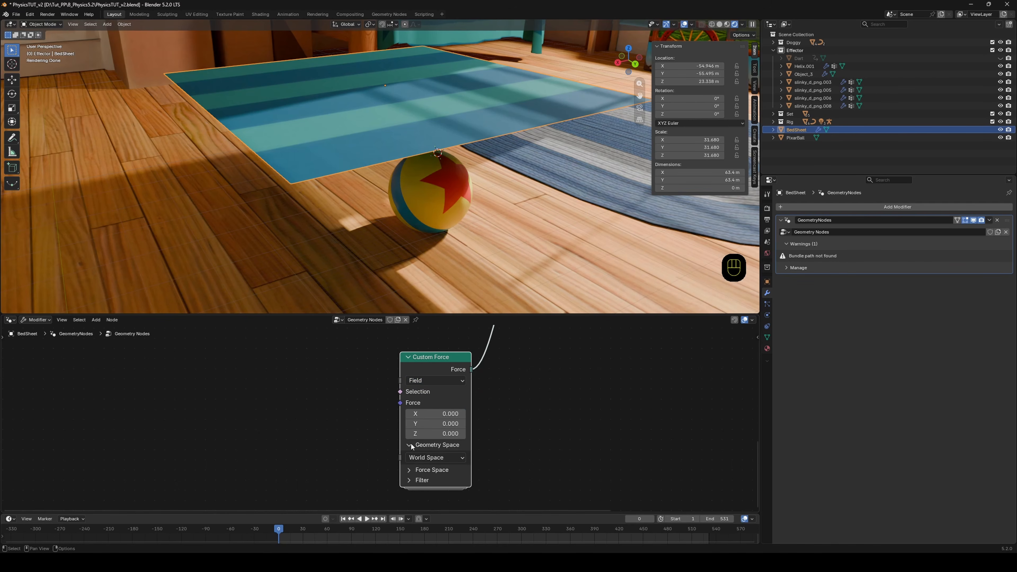
click(410, 454)
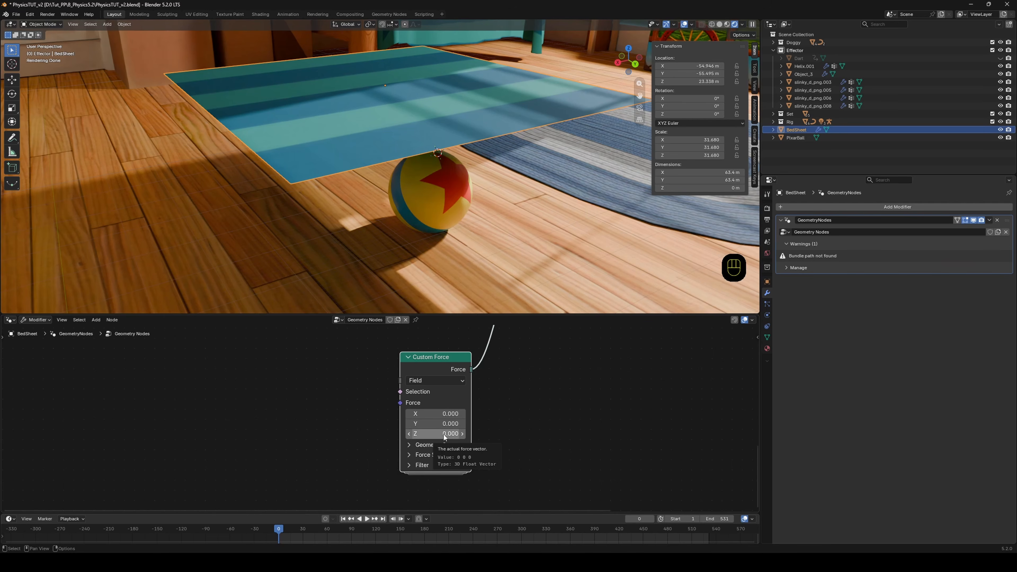
Set the Custom Force's Z value to -28.8 and play the simulation to test it, ending back at frame 0.
drag(443, 437, 413, 436)
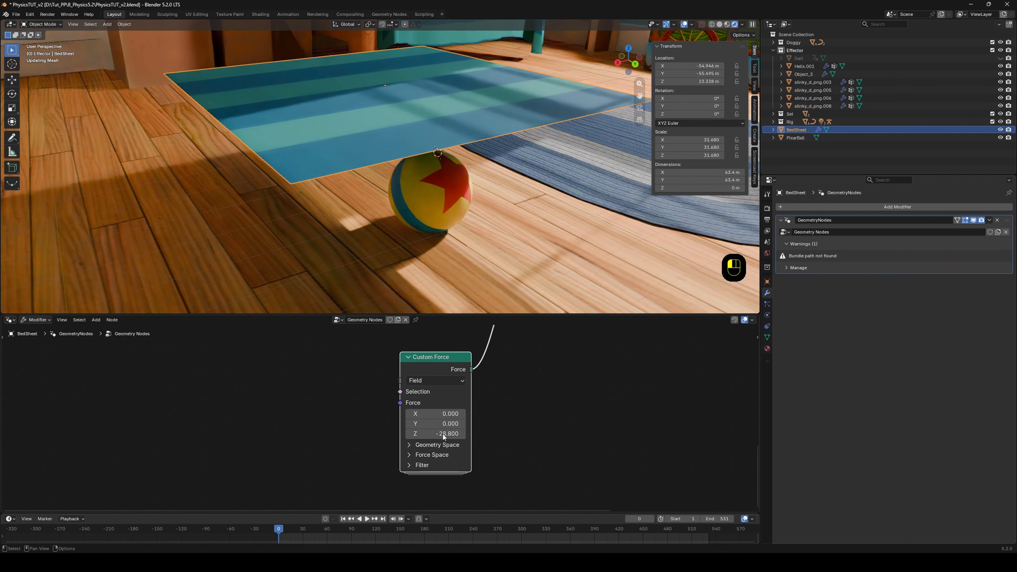
scroll(495, 400, down, 4)
middle_drag(495, 400, 514, 410)
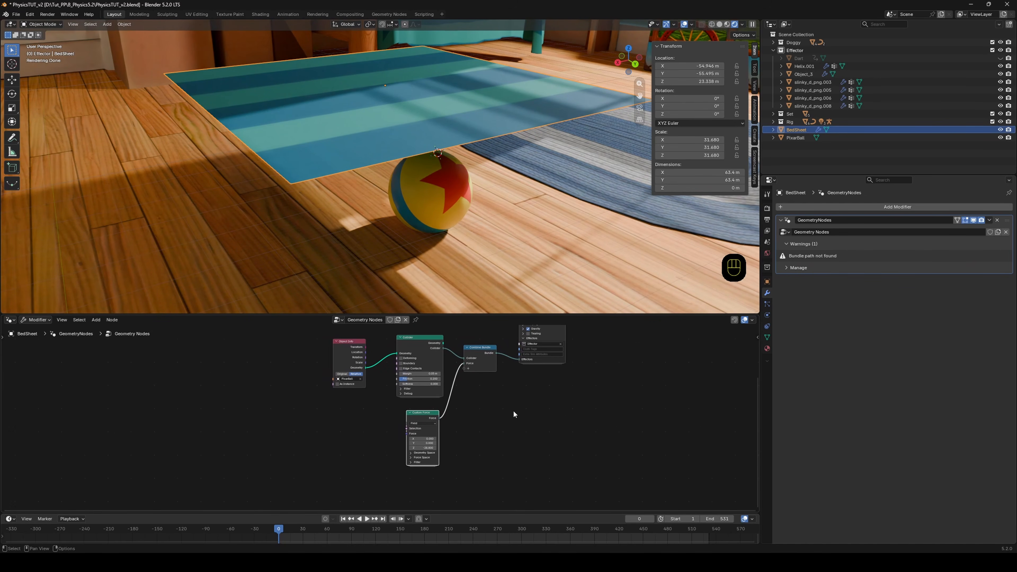
key(space)
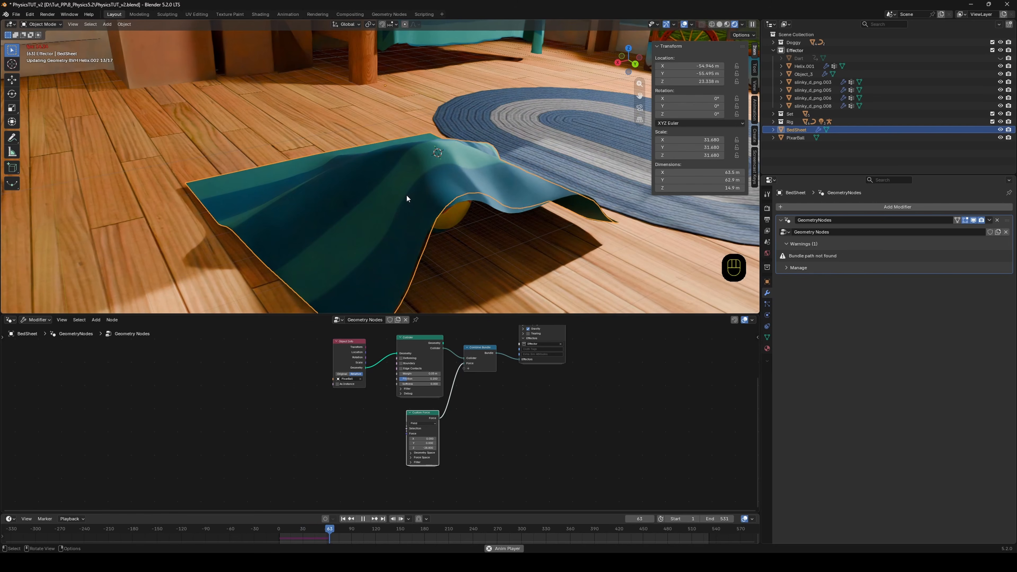
key(space)
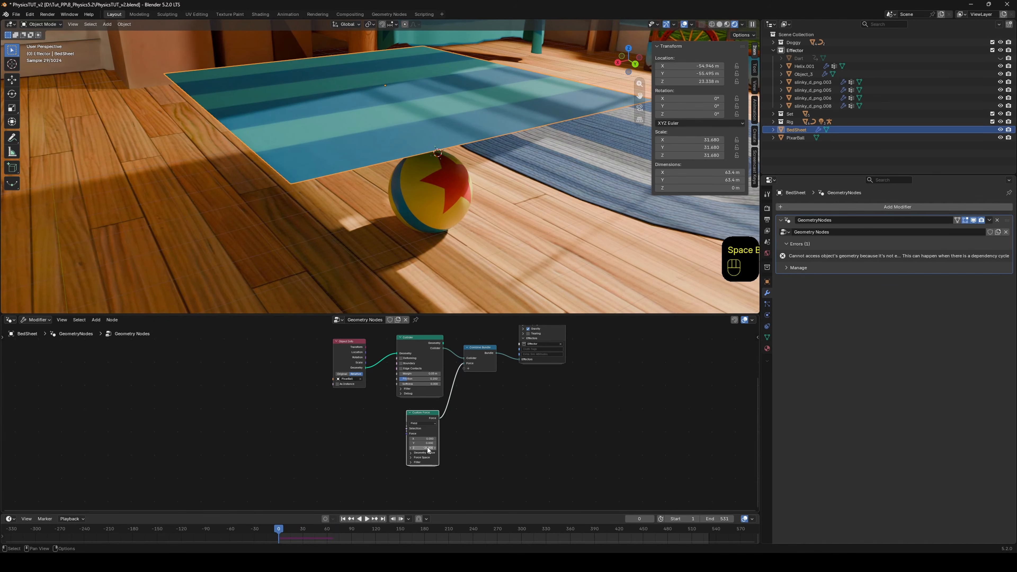
Set the Custom Force vector to X 48.1, Y 29.3, Z -86.4 and play the simulation to check the sheet's motion.
scroll(432, 473, up, 3)
mouse_move(404, 423)
mouse_down()
mouse_move(389, 423)
mouse_move(404, 407)
mouse_up()
key(space)
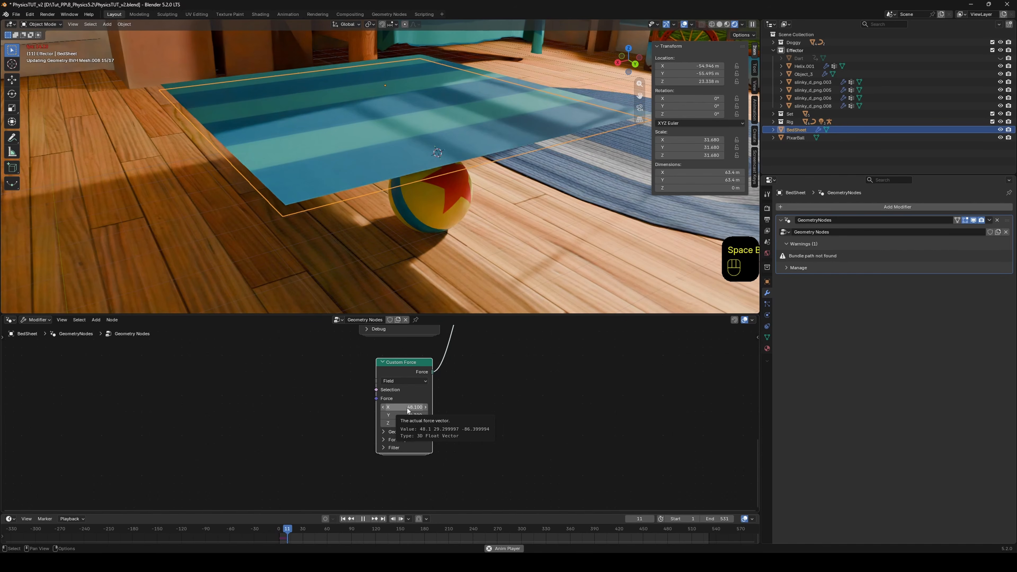
key(space)
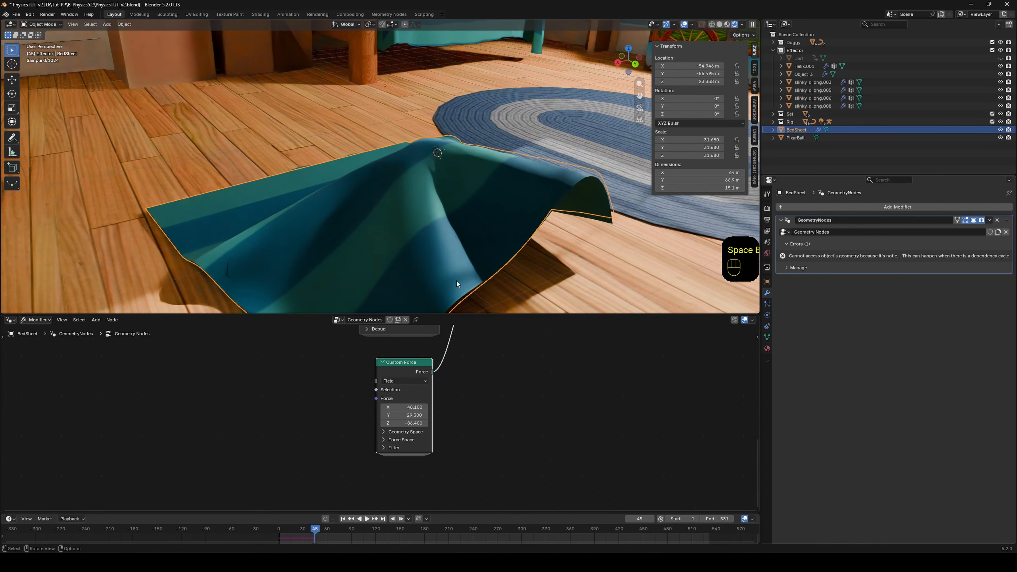
key(Escape)
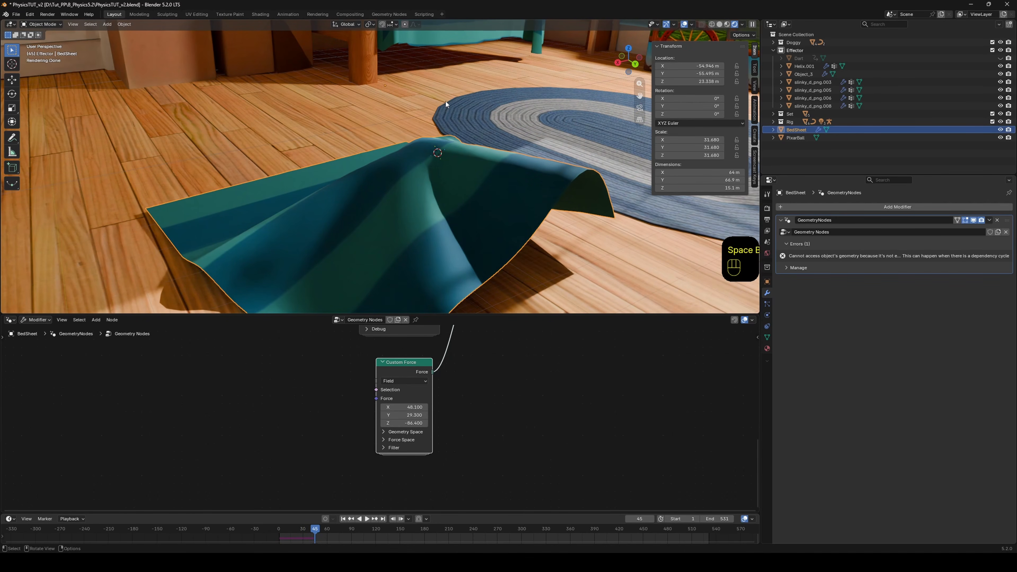
Set the Custom Force's X value to 72.4 and replay the simulation in solid viewport shading.
key(space)
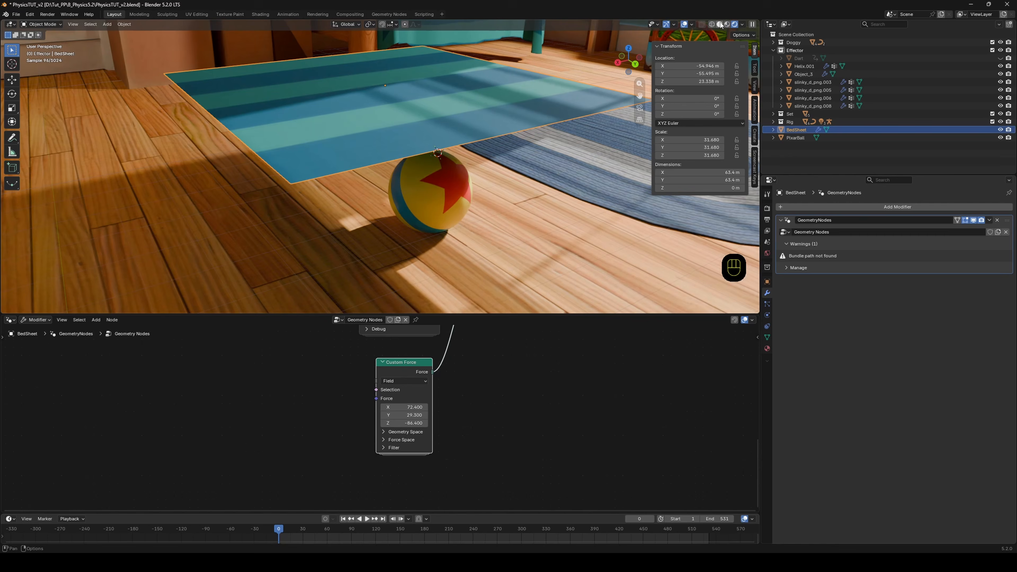
click(720, 24)
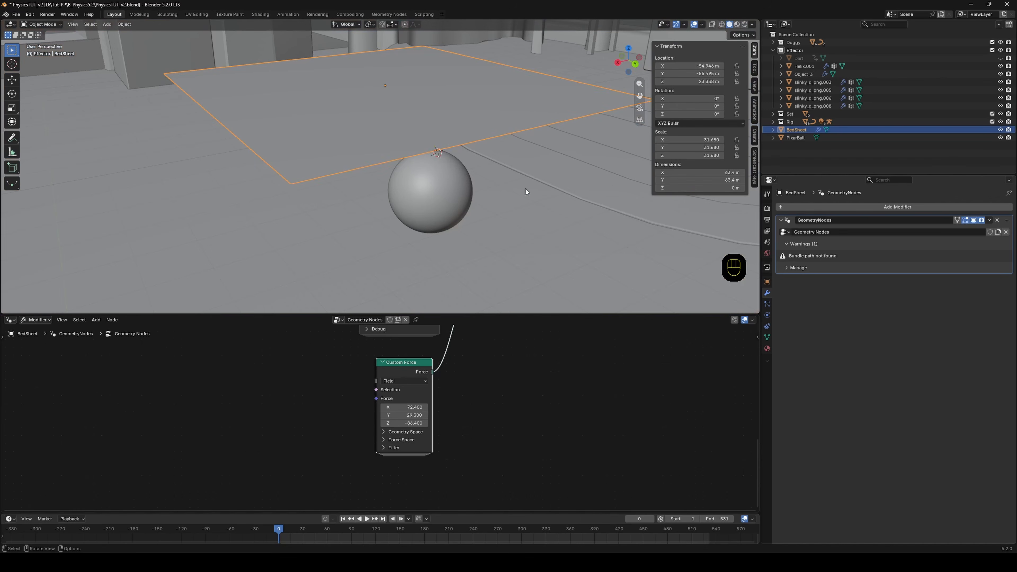
key(space)
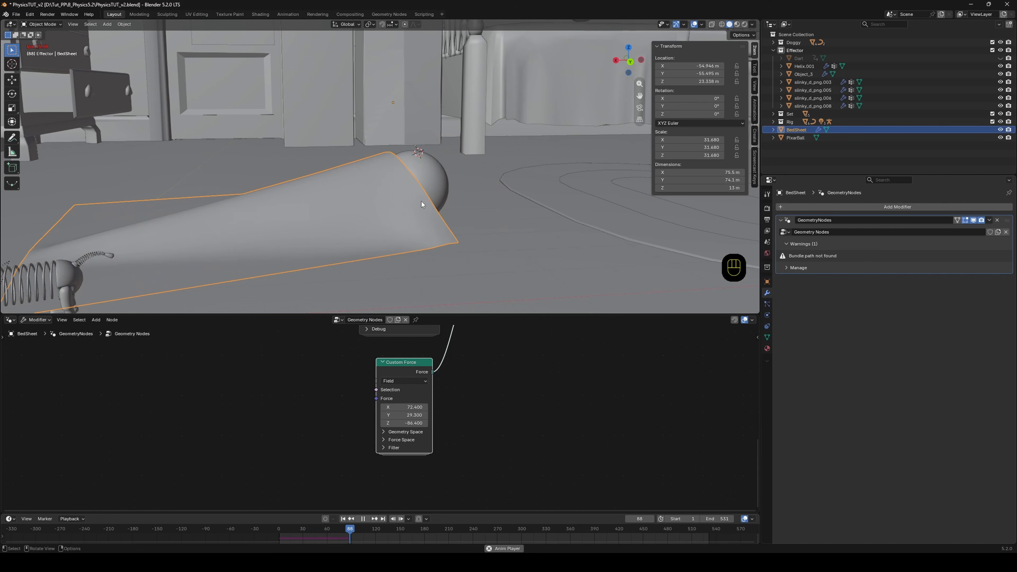
mouse_move(406, 201)
middle_down()
mouse_move(439, 204)
mouse_move(398, 205)
middle_up()
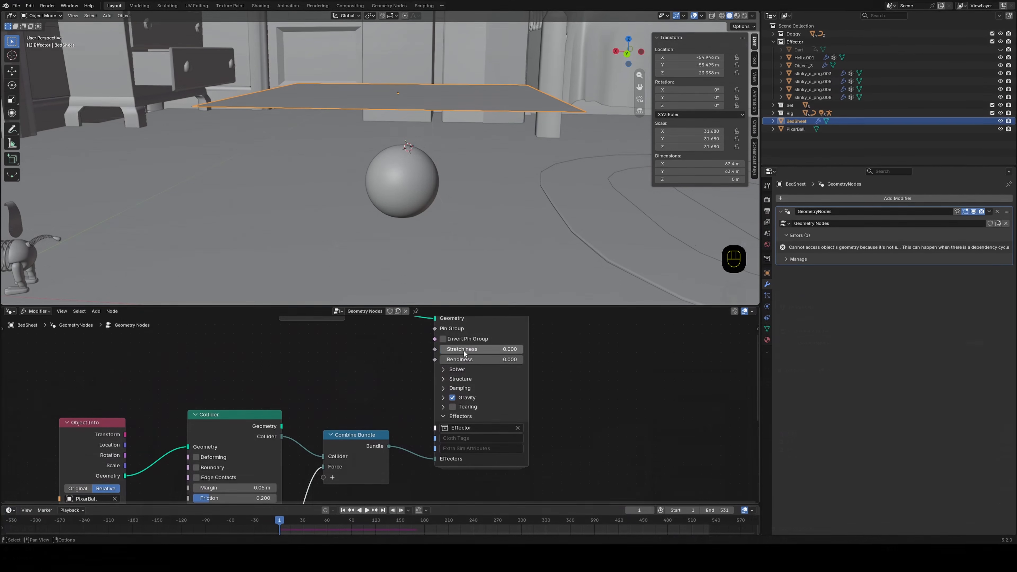
Set the Cloth Dynamics node's Stretchiness to 0.178 and Bendiness to 0.117, and test the simulation before returning to frame 0.
drag(481, 358, 450, 368)
middle_drag(361, 368, 388, 377)
key(space)
middle_drag(430, 237, 463, 228)
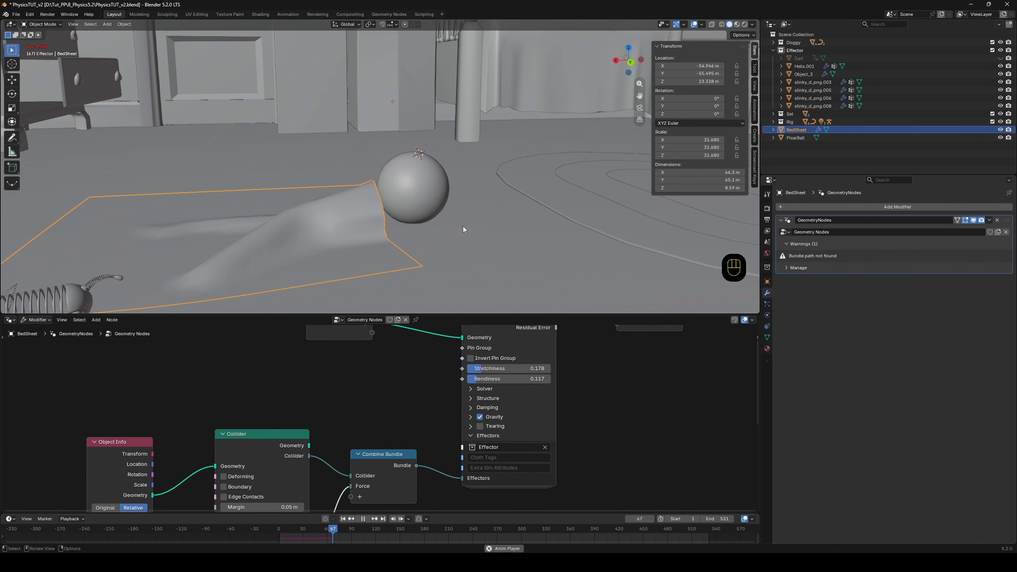
key(space)
drag(287, 536, 277, 535)
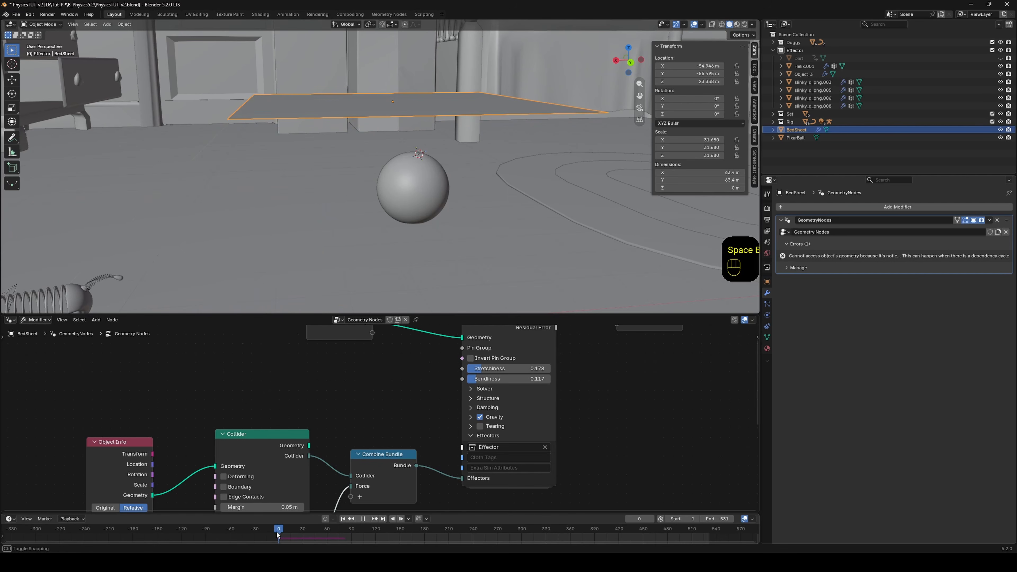
Add a vertex group to the BedSheet mesh.
shift+middle_drag(432, 243, 437, 258)
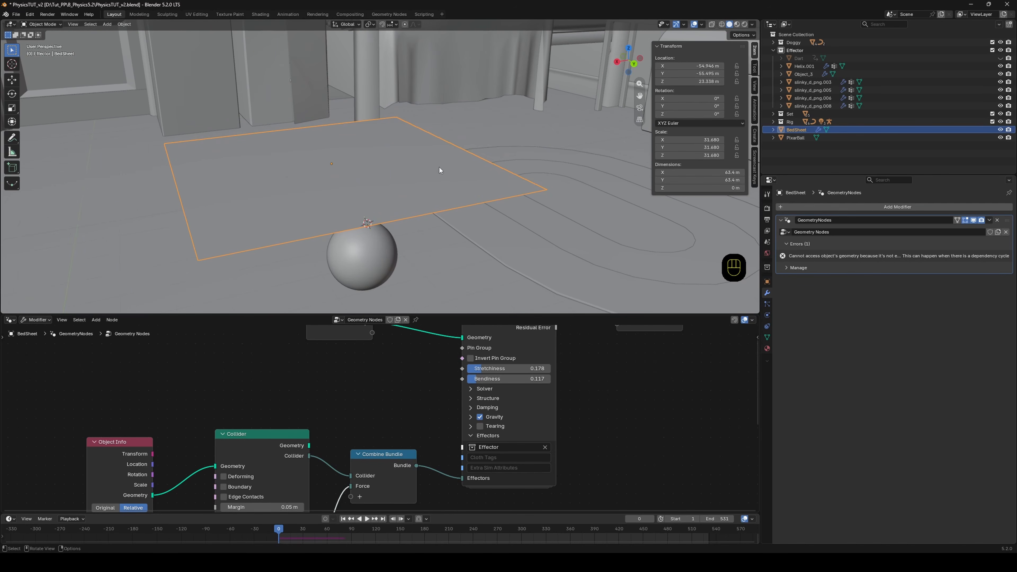
click(767, 338)
click(1005, 232)
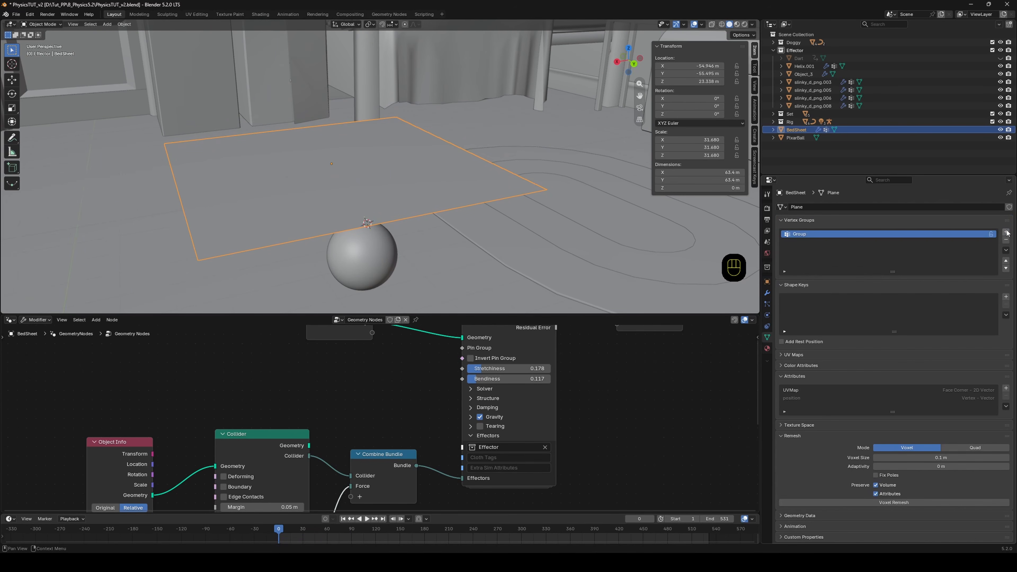
middle_drag(436, 218, 399, 217)
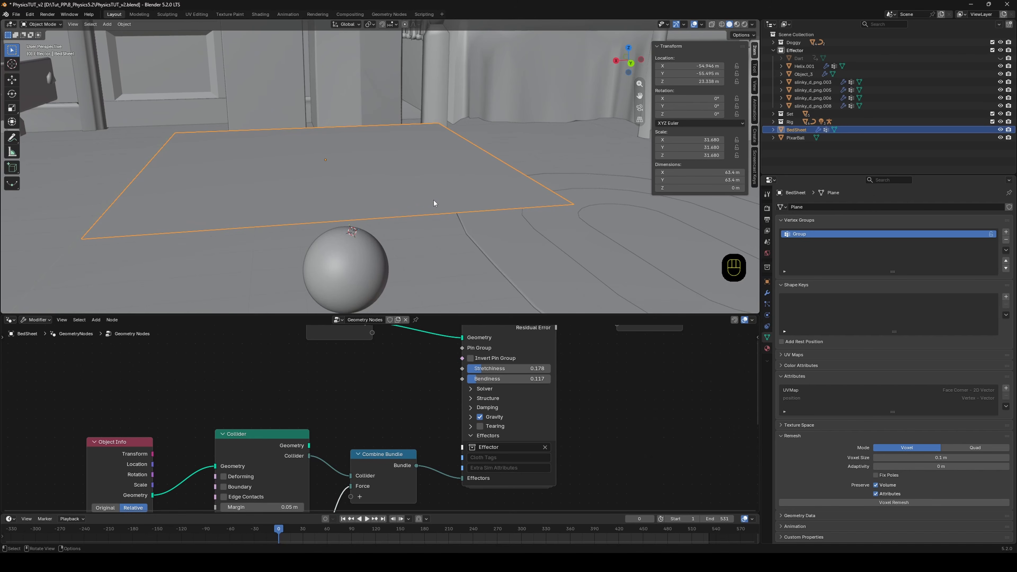
In Edit Mode, select a strip of faces along one side edge of the sheet and assign it to the vertex group with weight 1.000.
key(Tab)
middle_drag(443, 186, 462, 169)
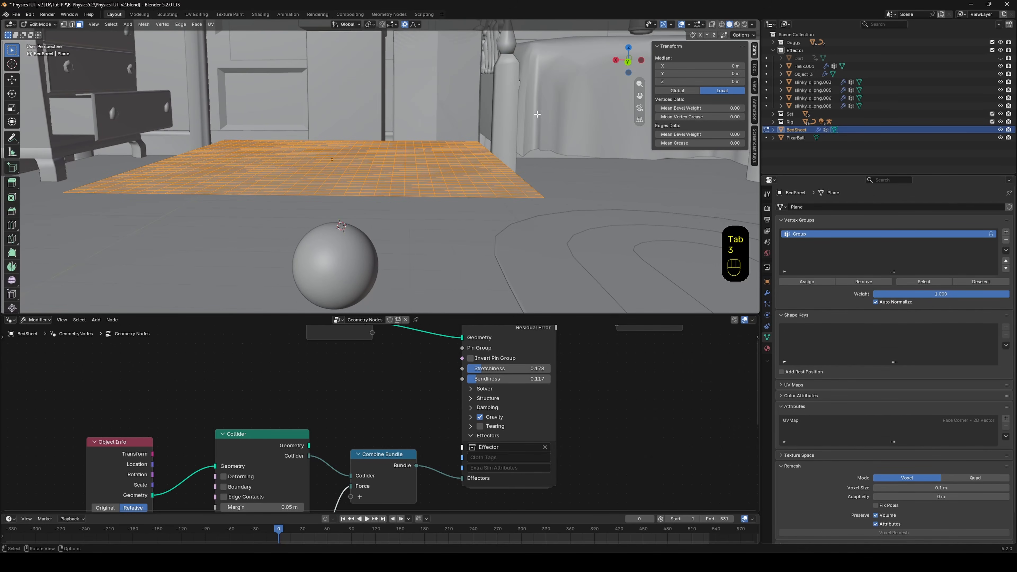
mouse_move(537, 114)
alt+middle_down()
mouse_move(523, 128)
mouse_move(532, 124)
alt+middle_up()
drag(567, 93, 552, 142)
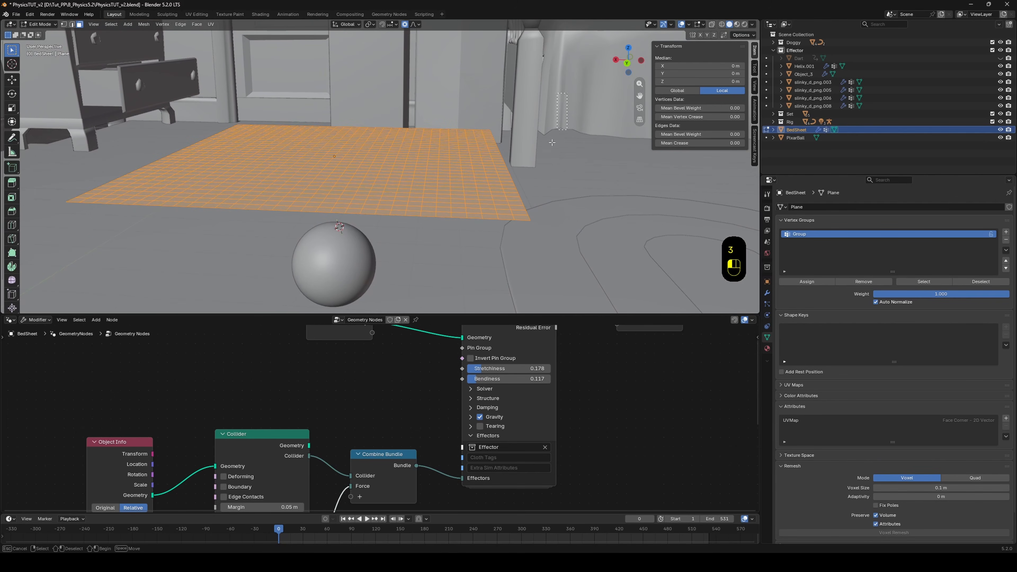
drag(456, 255, 456, 255)
middle_drag(456, 255, 497, 181)
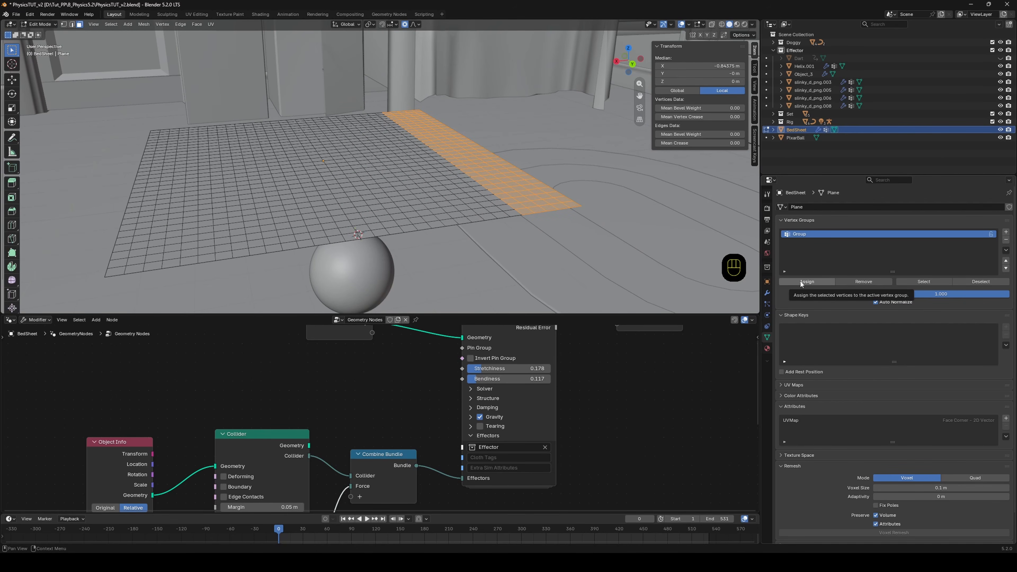
click(811, 284)
middle_drag(468, 152, 439, 143)
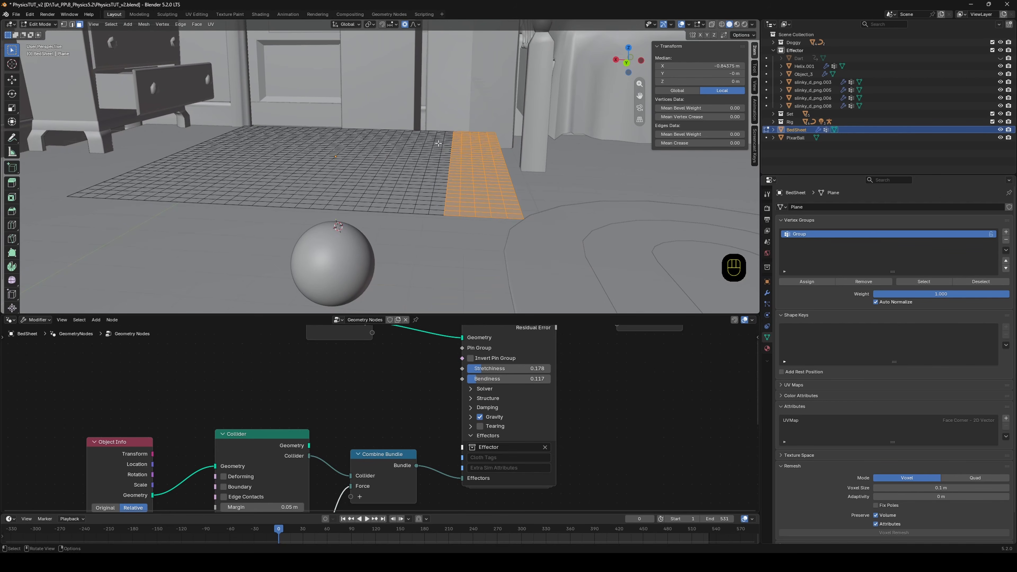
Switch the sheet to Weight Paint mode and smooth the active group's vertex weights with 200 iterations.
key(Tab)
key(ctrl+Tab)
click(373, 131)
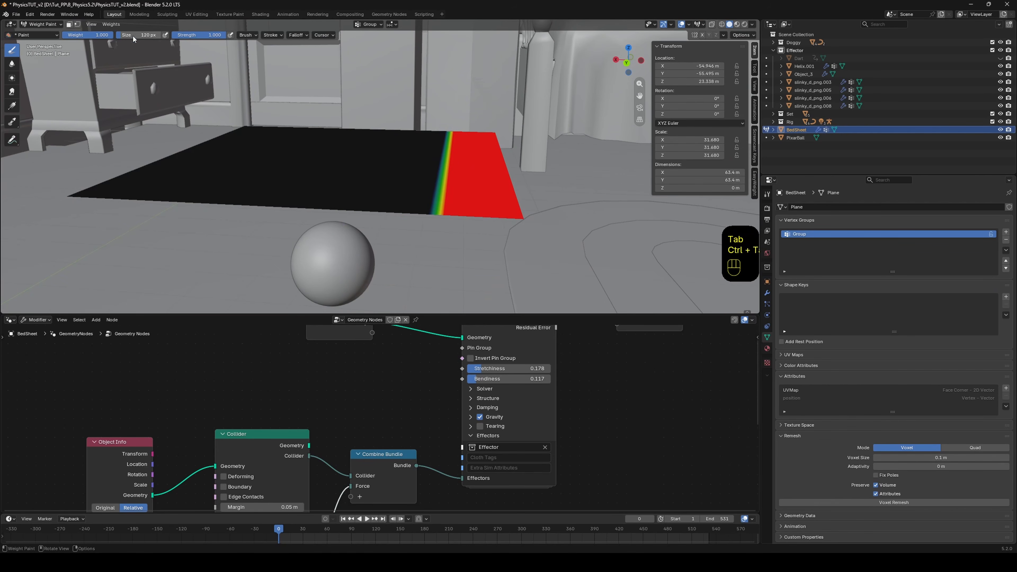
click(111, 24)
click(127, 132)
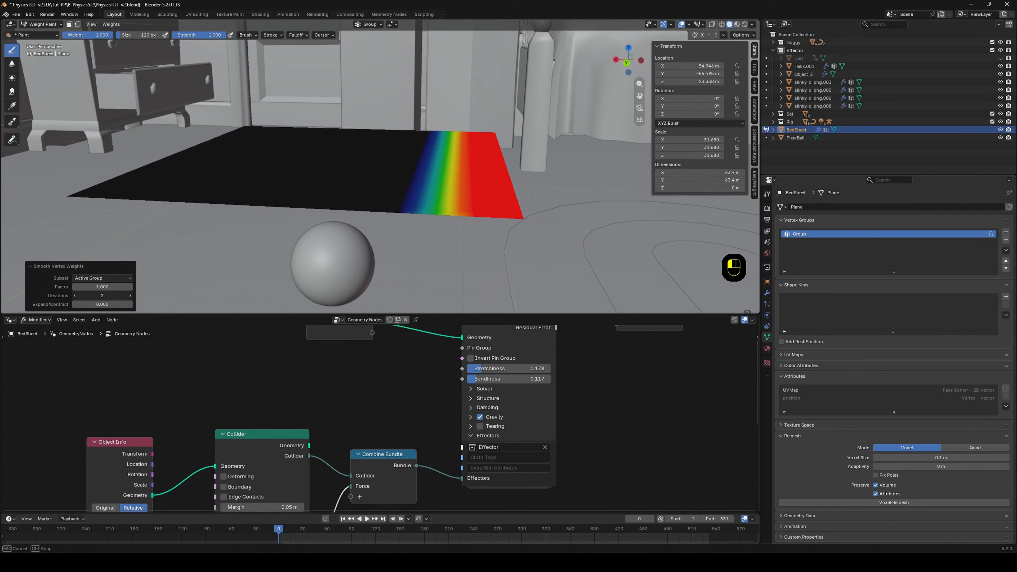
drag(102, 295, 225, 296)
Paint weight 1.000 along the sheet's pinned side edge with the 120 px brush.
middle_drag(577, 161, 545, 152)
mouse_move(541, 128)
mouse_down()
mouse_move(511, 216)
mouse_move(435, 273)
mouse_move(425, 268)
mouse_up()
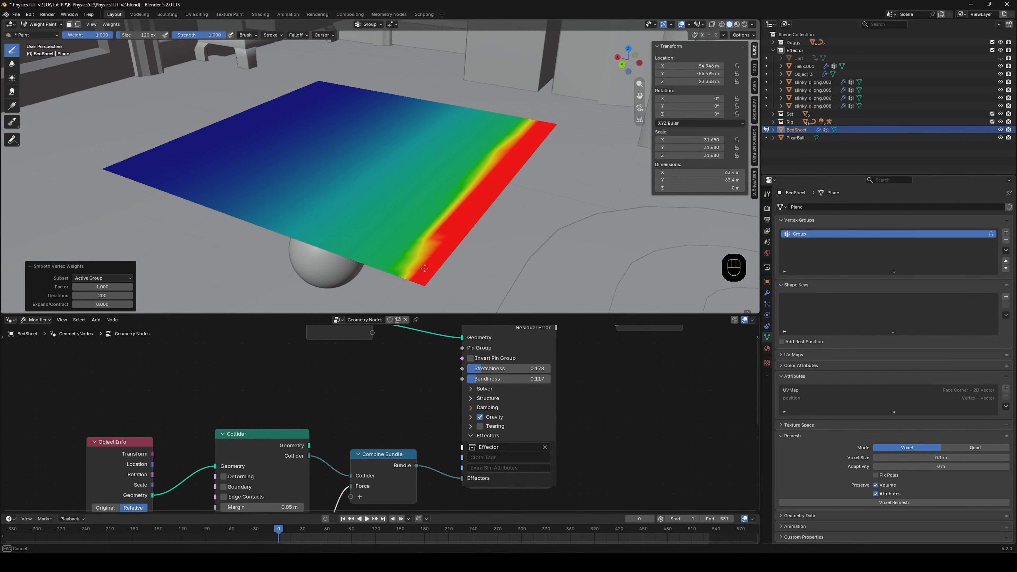
drag(524, 126, 397, 272)
Smooth the vertex weights again with fewer iterations and return the sheet to Object Mode.
click(111, 24)
click(132, 122)
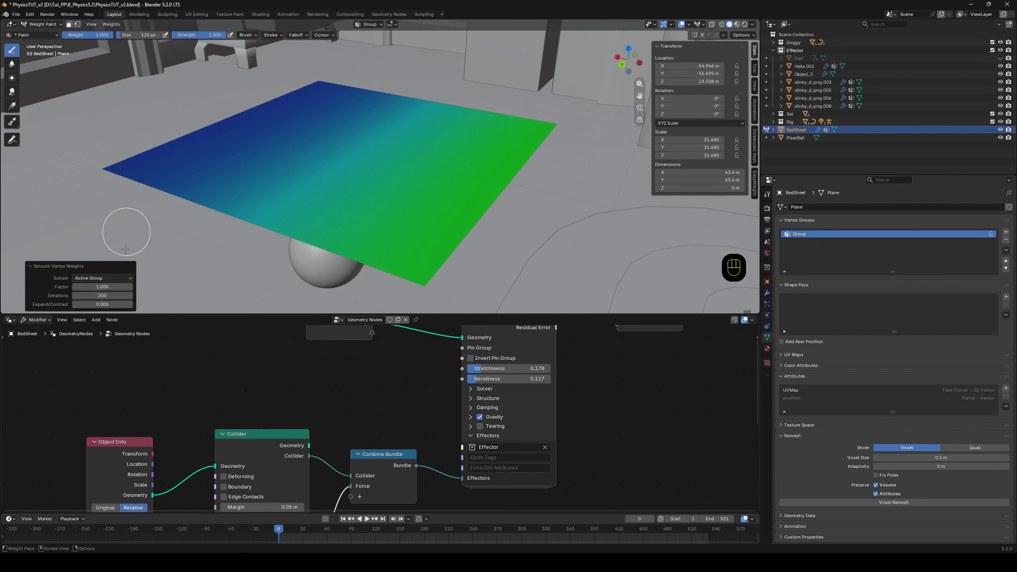
drag(102, 296, 28, 296)
middle_drag(493, 172, 523, 159)
key(ctrl+Tab)
click(422, 148)
click(380, 250)
click(409, 182)
middle_drag(466, 190, 474, 175)
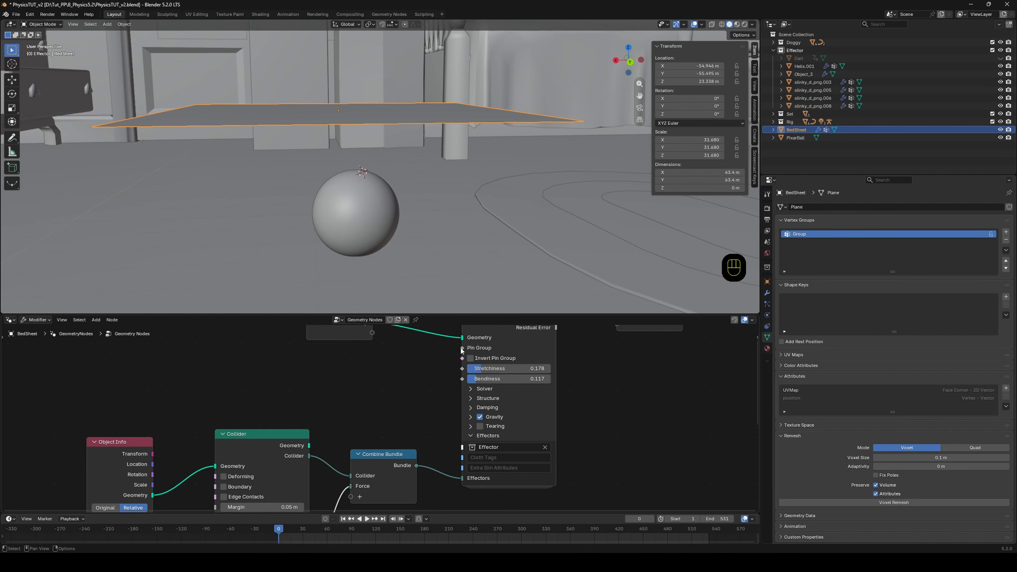
mouse_move(461, 348)
drag(461, 348, 411, 361)
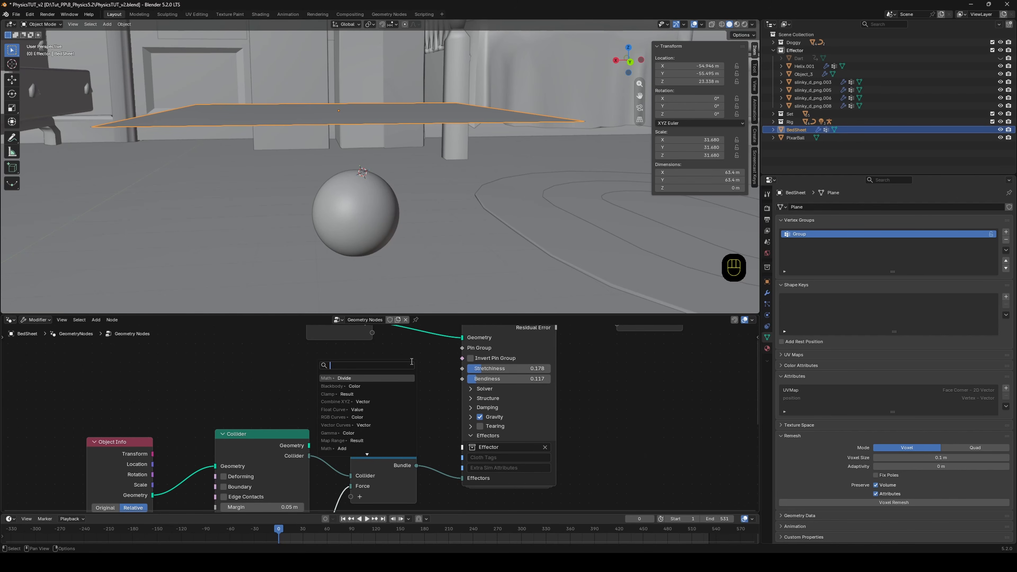
key(Escape)
Connect the Cloth Dynamics node's Pin Group input to a new socket on the Group Input node.
middle_drag(589, 353, 623, 386)
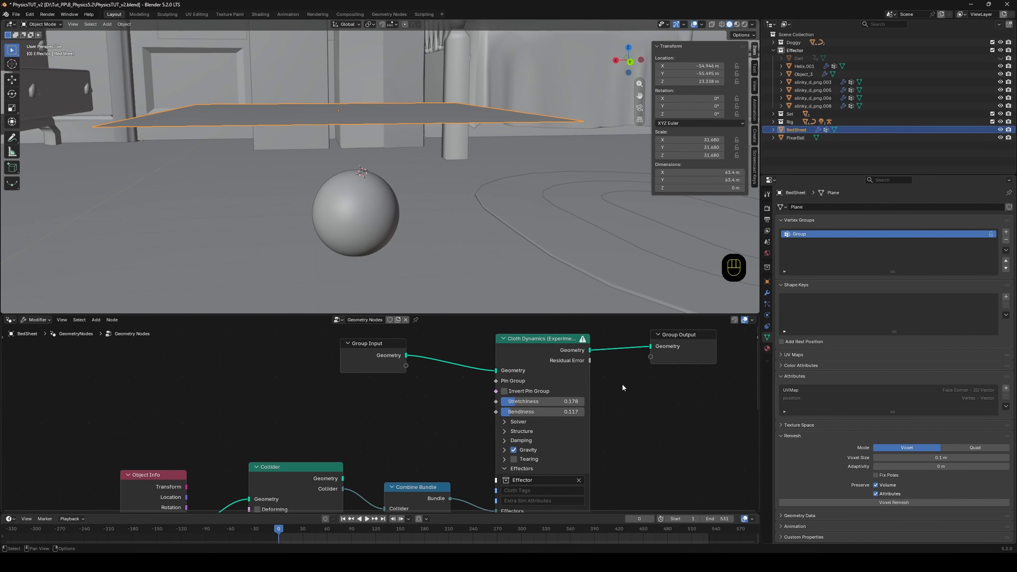
click(559, 342)
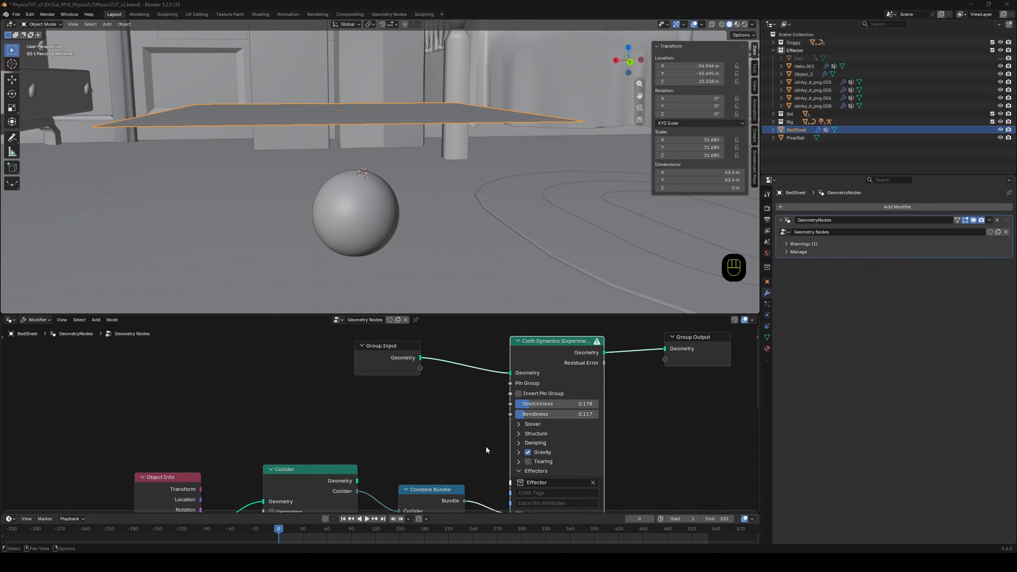
click(453, 412)
drag(510, 383, 418, 369)
click(420, 363)
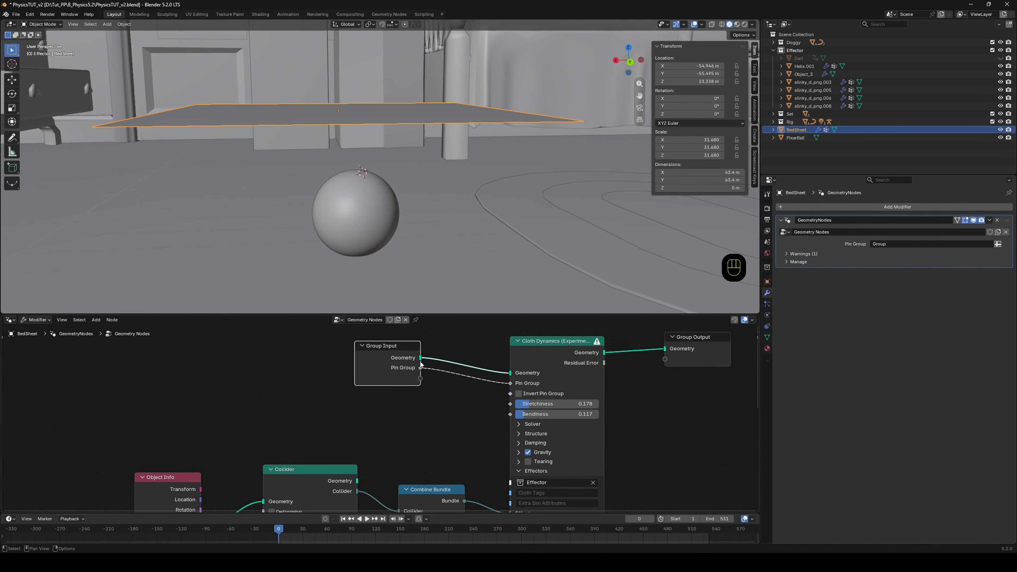
Inspect the Pin Group input's properties in the node group and its vertex group assignment in the GeometryNodes modifier.
key(n)
click(690, 434)
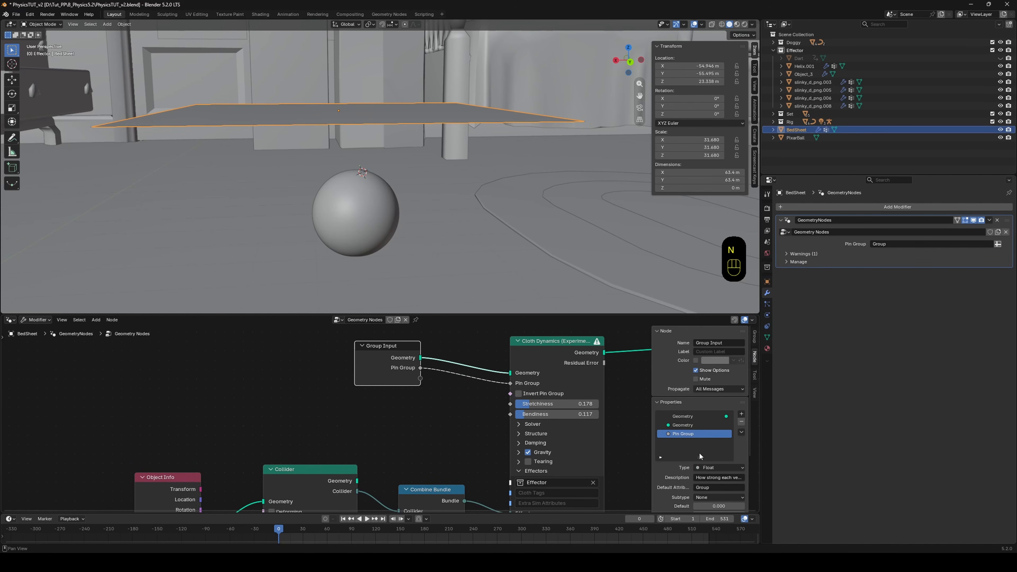
scroll(700, 453, down, 3)
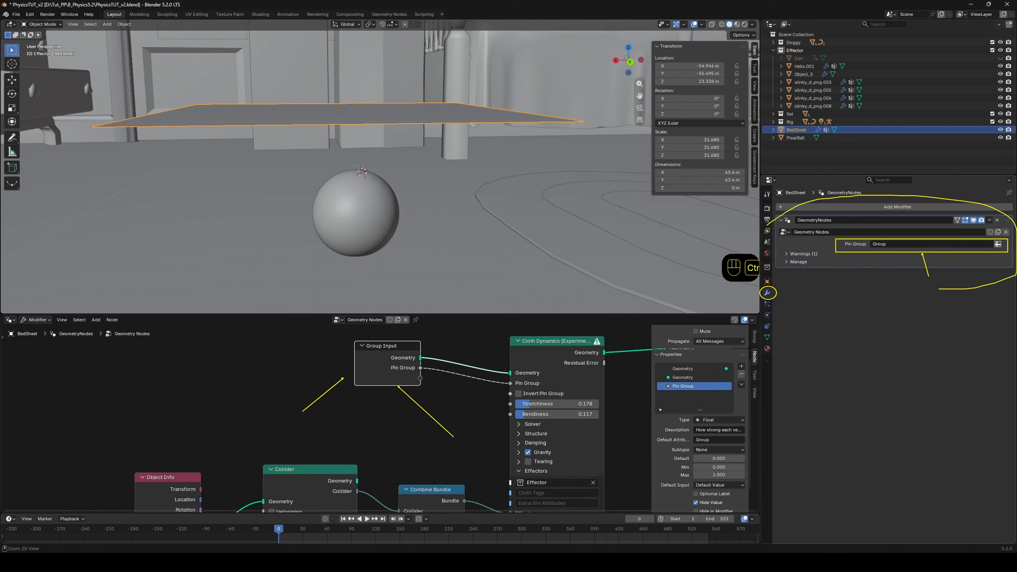
key(Escape)
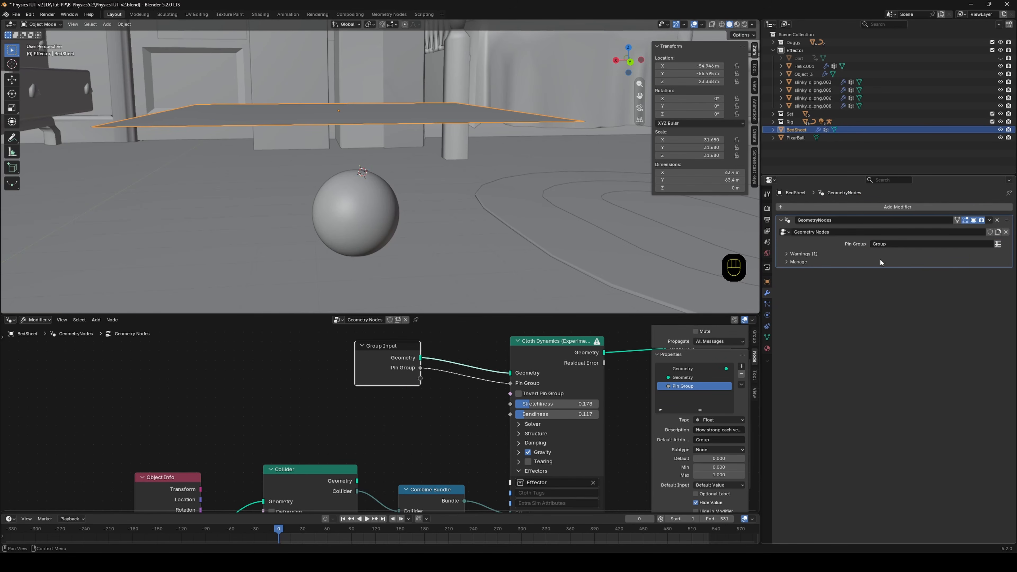
click(896, 244)
click(901, 257)
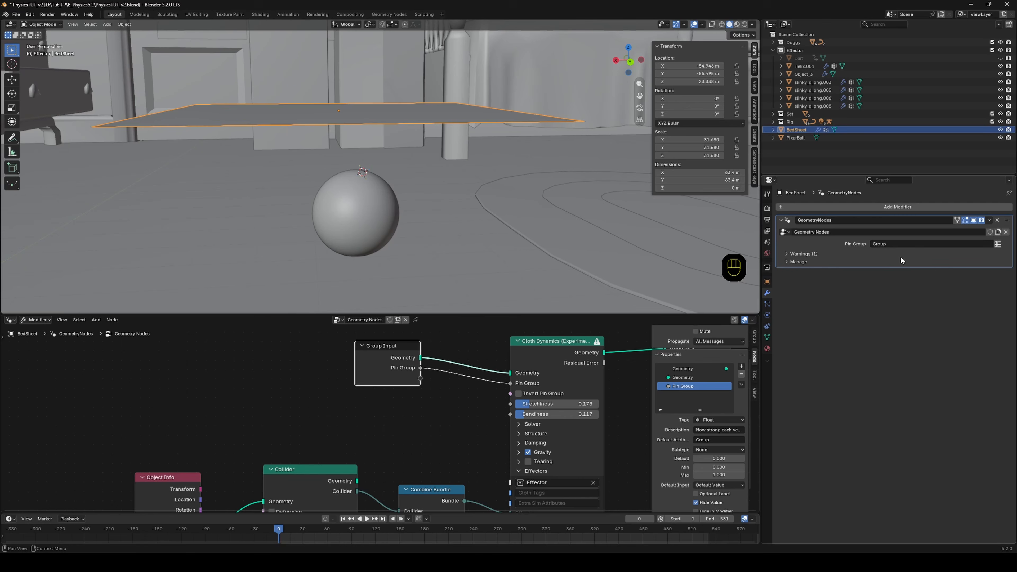
click(768, 337)
click(768, 294)
Save the file and play the simulation to test the pinned sheet falling over the ball.
middle_drag(487, 226, 512, 170)
key(ctrl+s)
key(space)
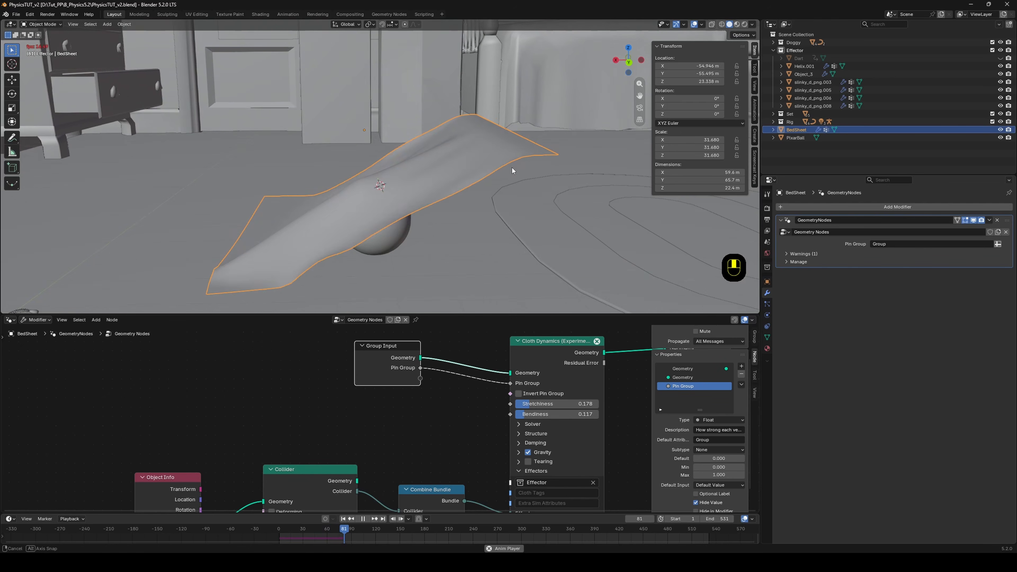
mouse_move(310, 226)
middle_down()
mouse_move(427, 252)
mouse_move(512, 157)
middle_up()
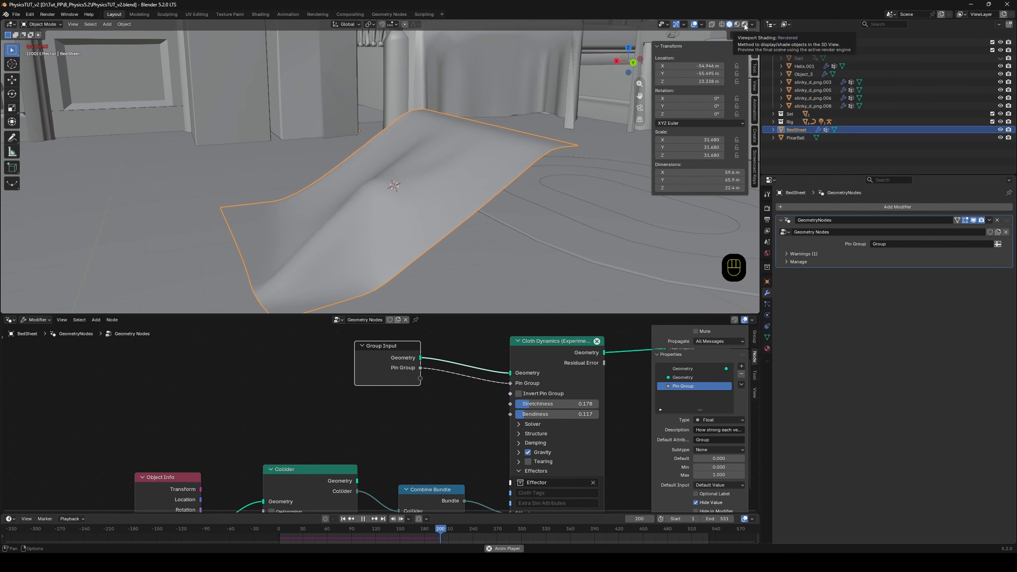
Switch the viewport to rendered shading and replay the pinned sheet simulation from the start.
click(745, 25)
key(shift+Left)
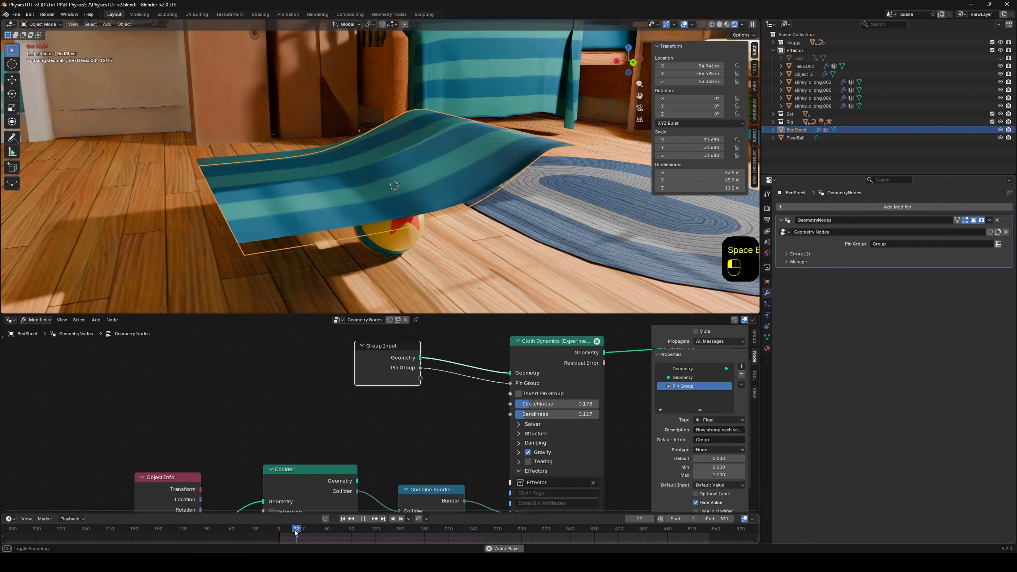
scroll(455, 378, down, 1)
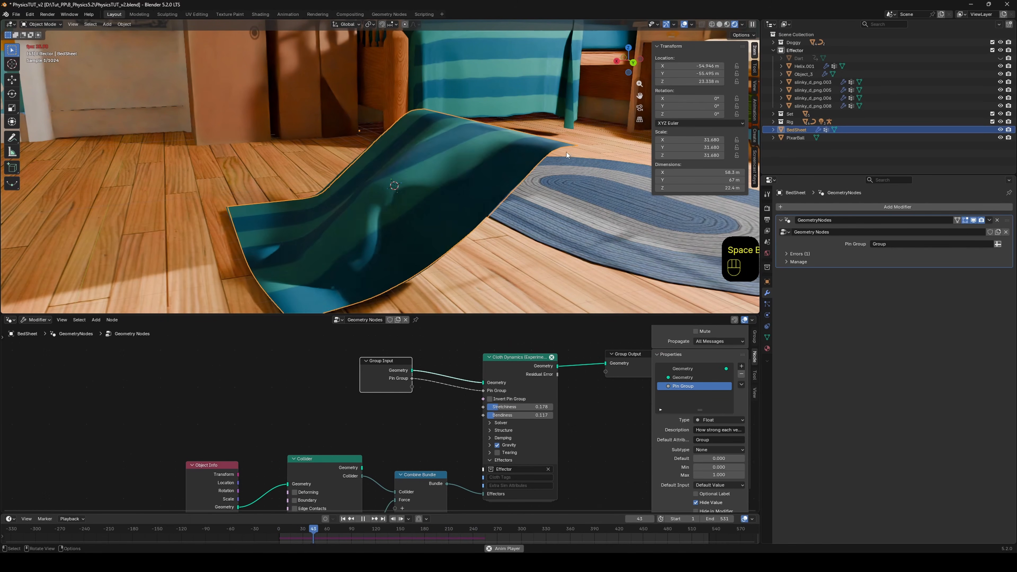
middle_drag(584, 146, 645, 147)
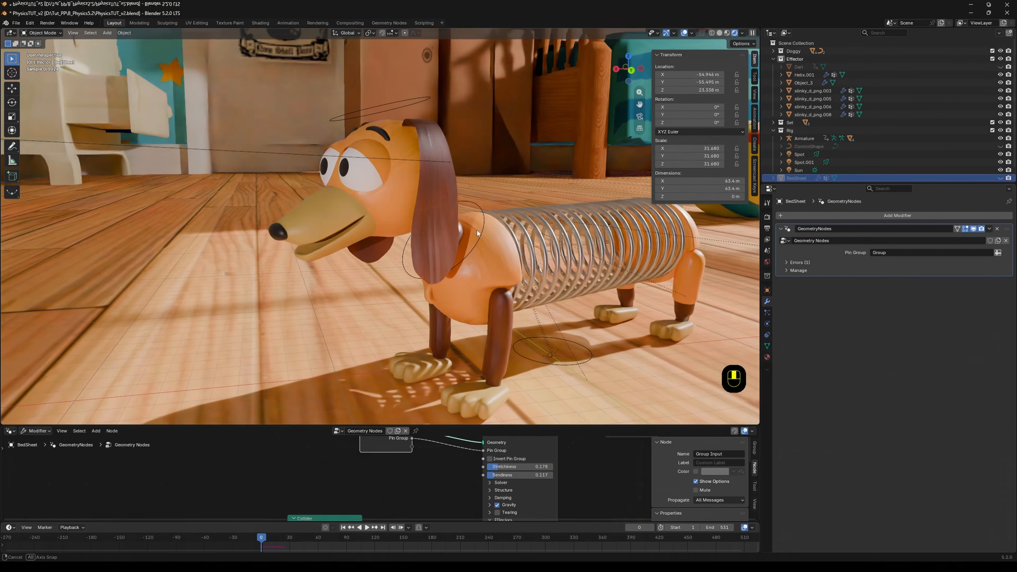
Select the dog's head mesh, switch to solid viewport shading and add an Empty Hair curves object on it.
middle_drag(477, 230, 505, 224)
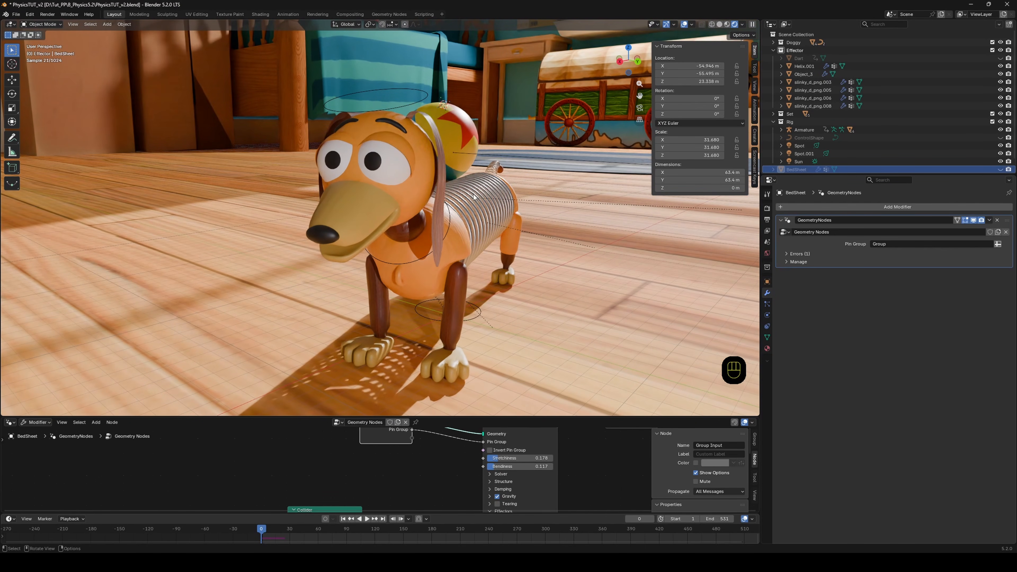
click(402, 204)
scroll(402, 203, up, 2)
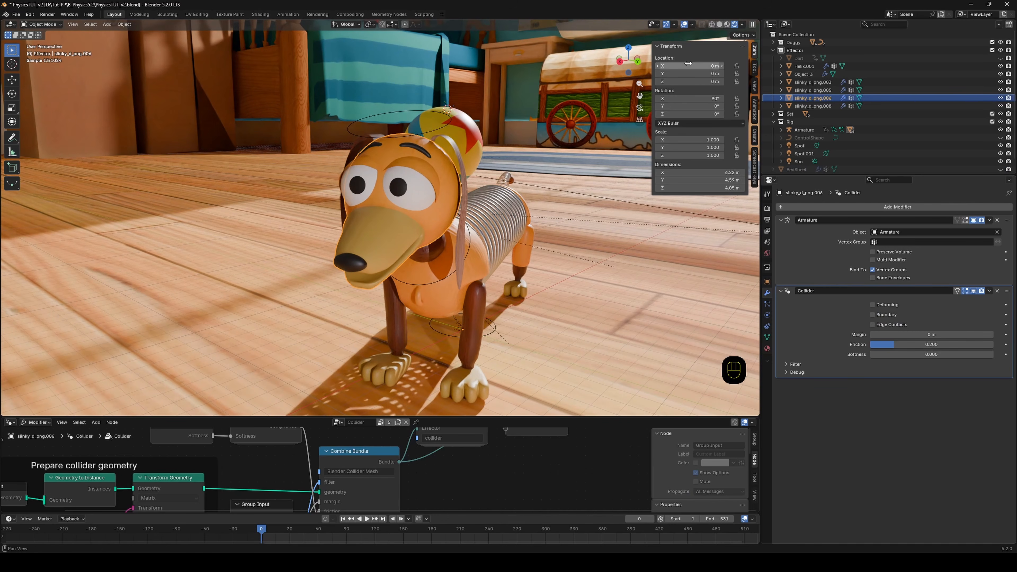
click(722, 25)
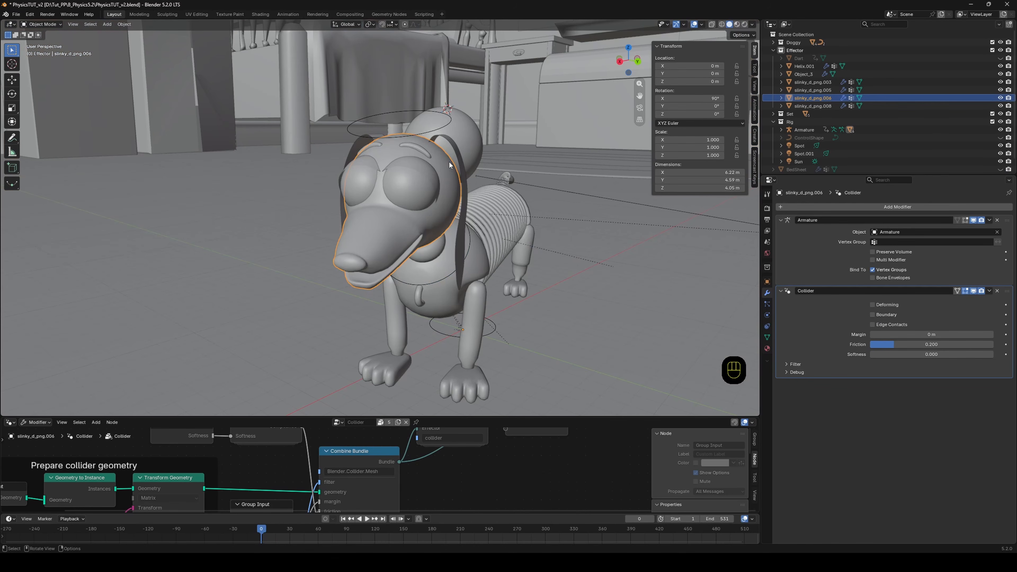
middle_drag(428, 178, 476, 133)
scroll(439, 165, up, 2)
key(shift+a)
mouse_move(476, 131)
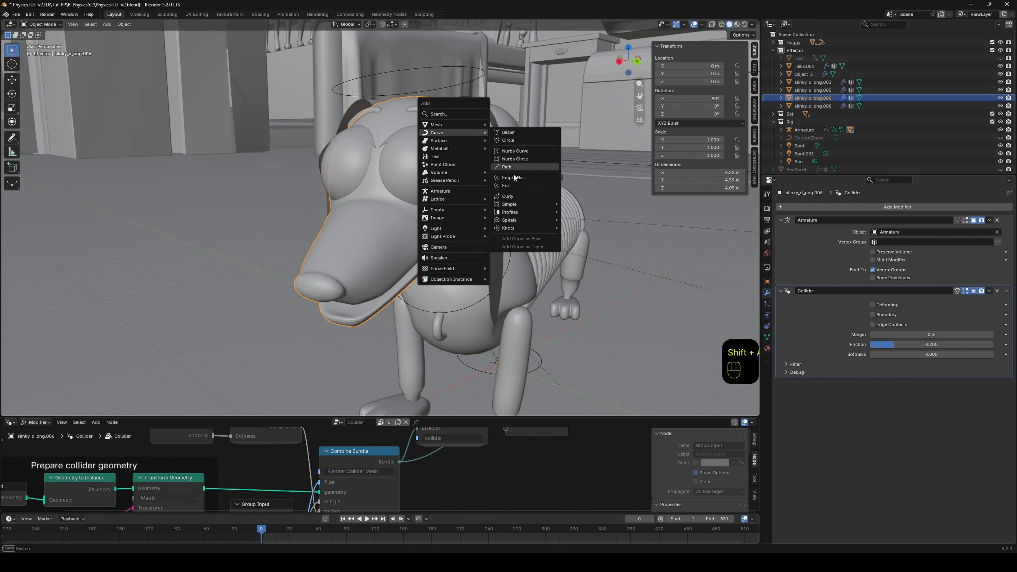
click(525, 178)
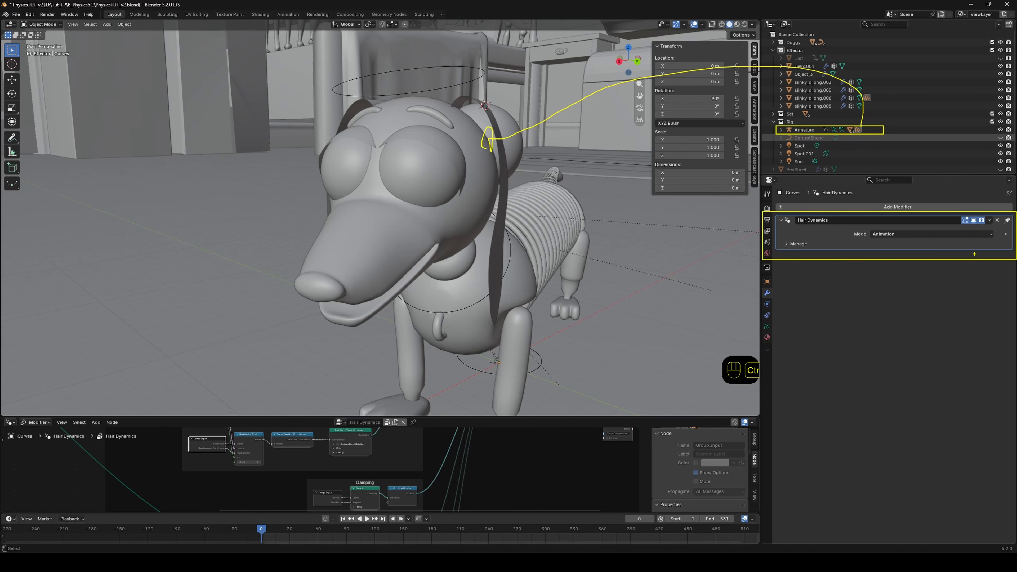
Enlarge the node editor and examine the Hair Dynamics node group, especially its Animation for Physics frame.
drag(472, 416, 473, 263)
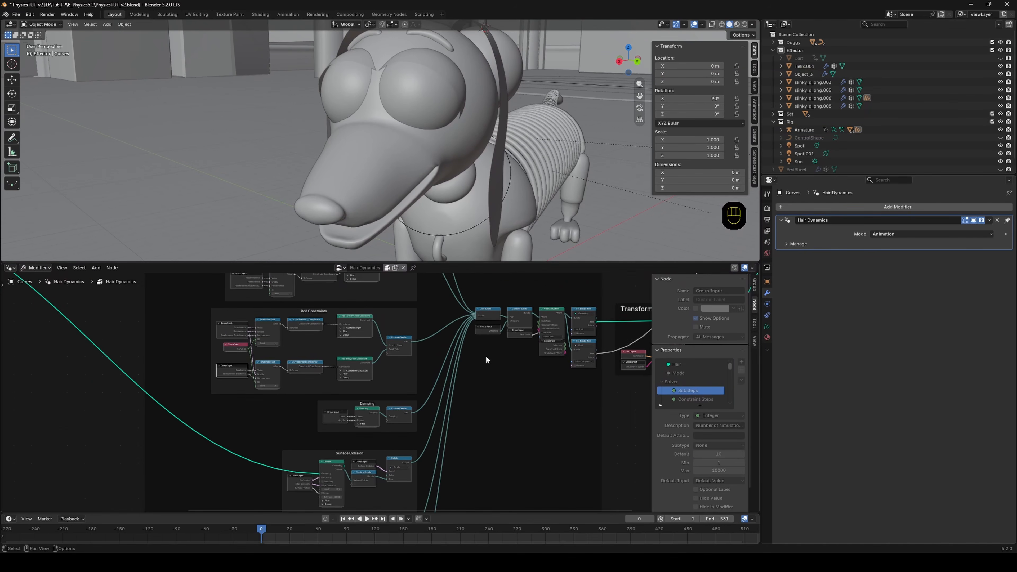
scroll(485, 355, down, 3)
scroll(486, 359, down, 3)
middle_drag(459, 327, 554, 347)
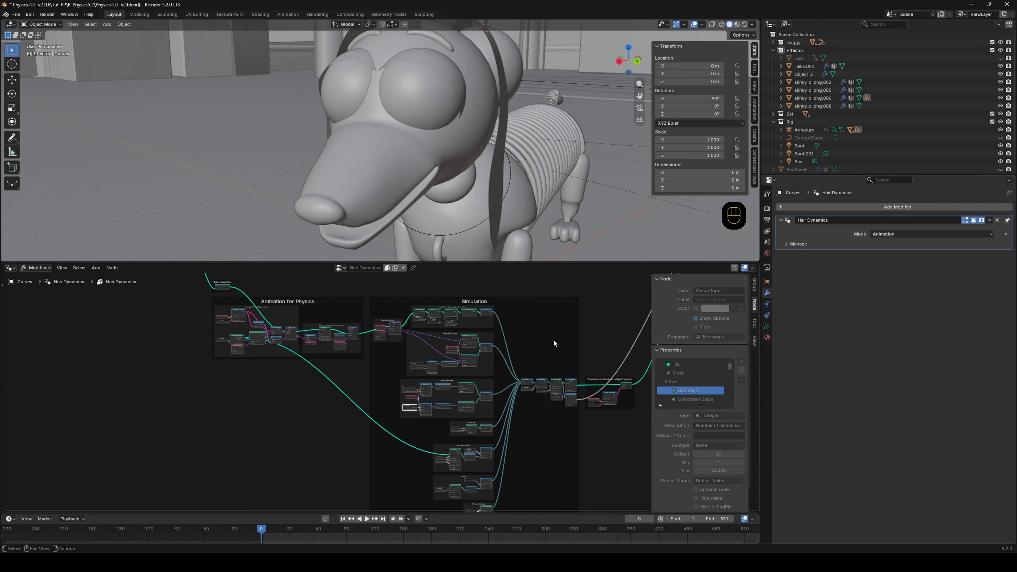
scroll(170, 337, up, 6)
middle_drag(170, 338, 319, 397)
scroll(317, 382, up, 5)
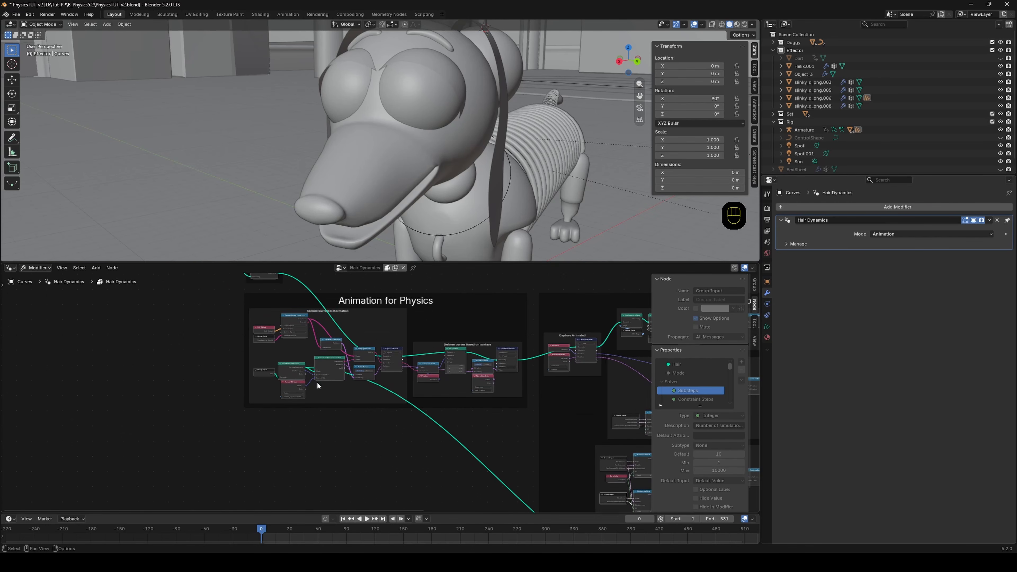
middle_drag(264, 311, 285, 341)
key(ctrl+2)
ctrl+drag(537, 430, 587, 441)
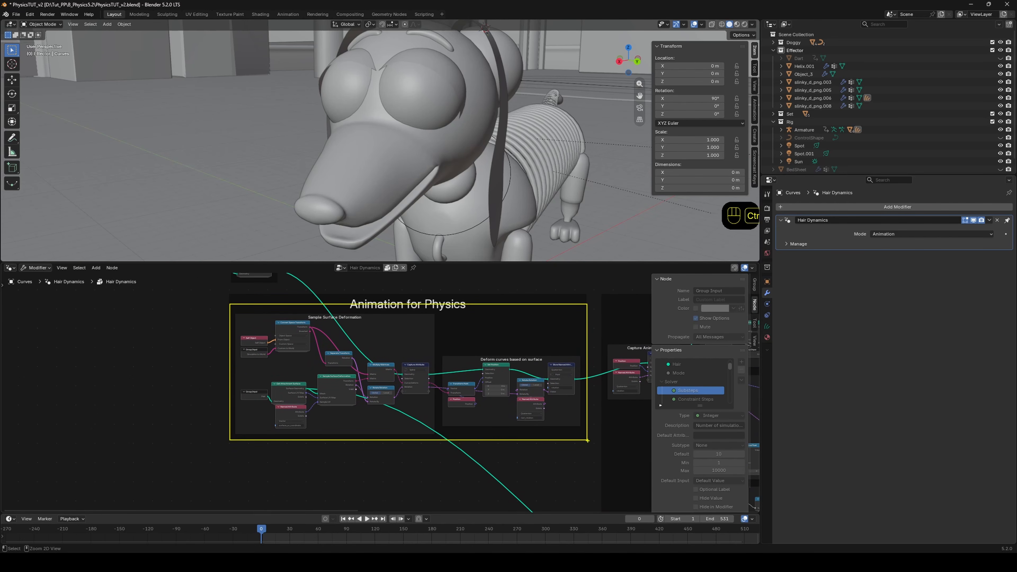
Examine the XPBD Simulation node and its bundle connections in the Hair Dynamics node group's Simulation frame.
scroll(585, 445, down, 2)
middle_drag(585, 446, 350, 414)
scroll(573, 450, up, 4)
scroll(397, 386, up, 6)
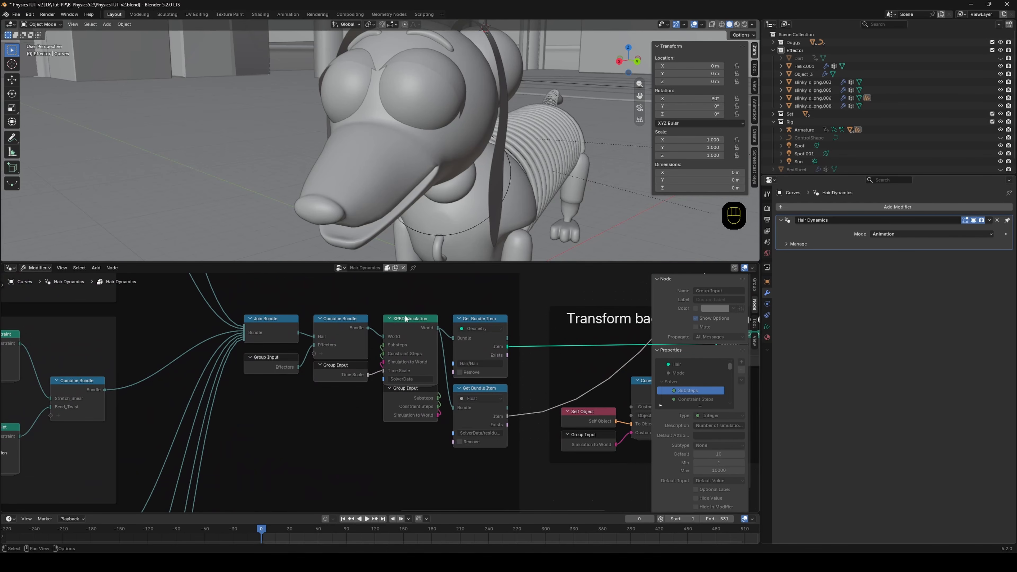
ctrl+drag(445, 387, 445, 387)
ctrl+shift+drag(427, 315, 465, 289)
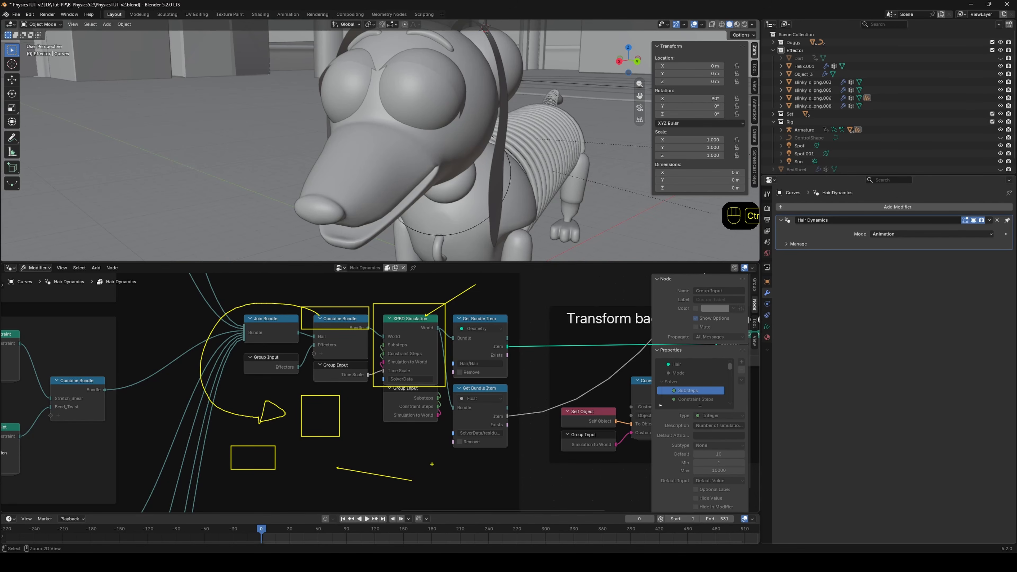
key(Escape)
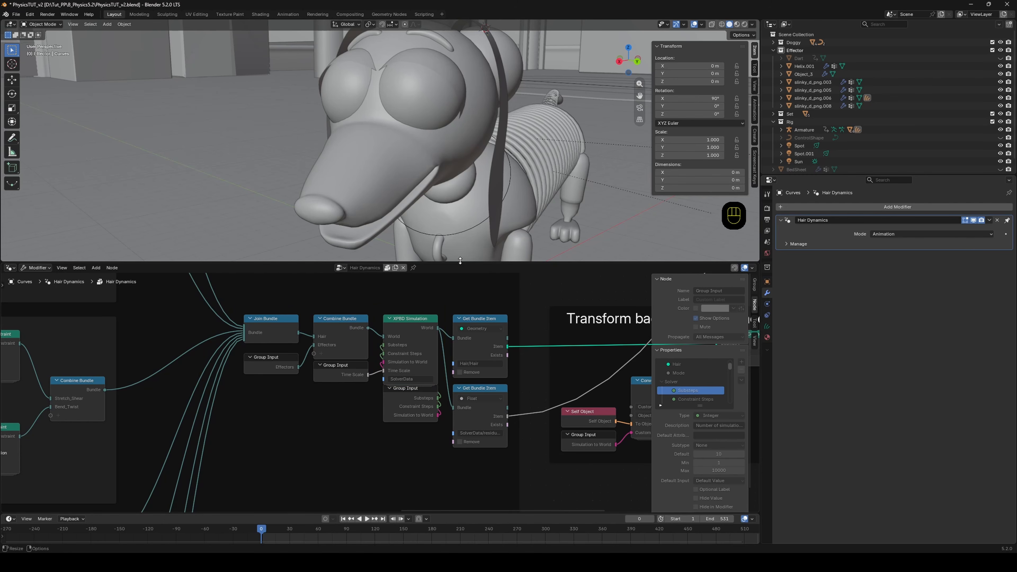
Enlarge the 3D viewport, select the empty hair Curves object on the dog's head and switch it to Sculpt Mode.
drag(459, 261, 464, 401)
middle_drag(444, 155, 411, 173)
scroll(404, 172, up, 2)
click(403, 173)
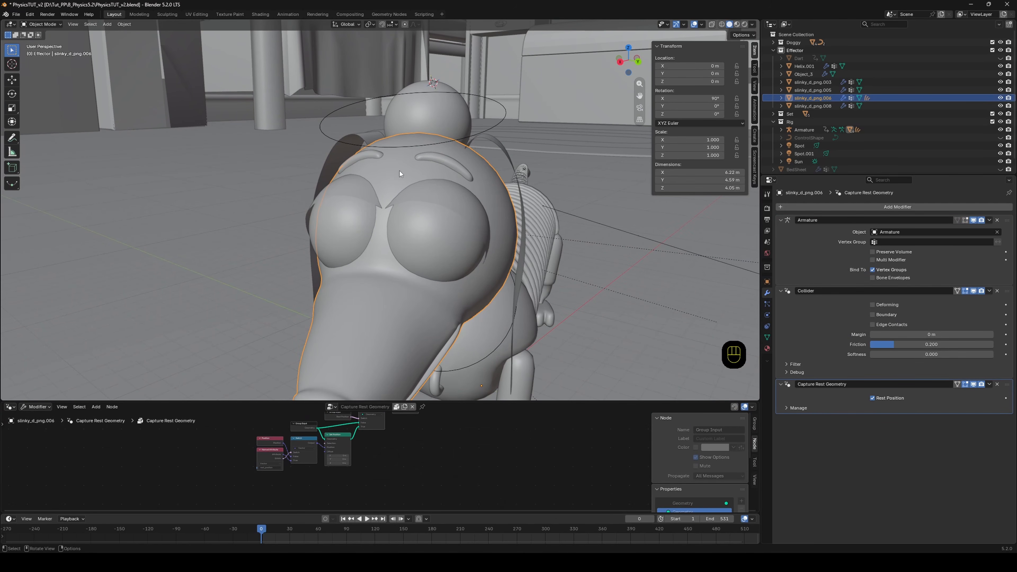
key(ctrl+Tab)
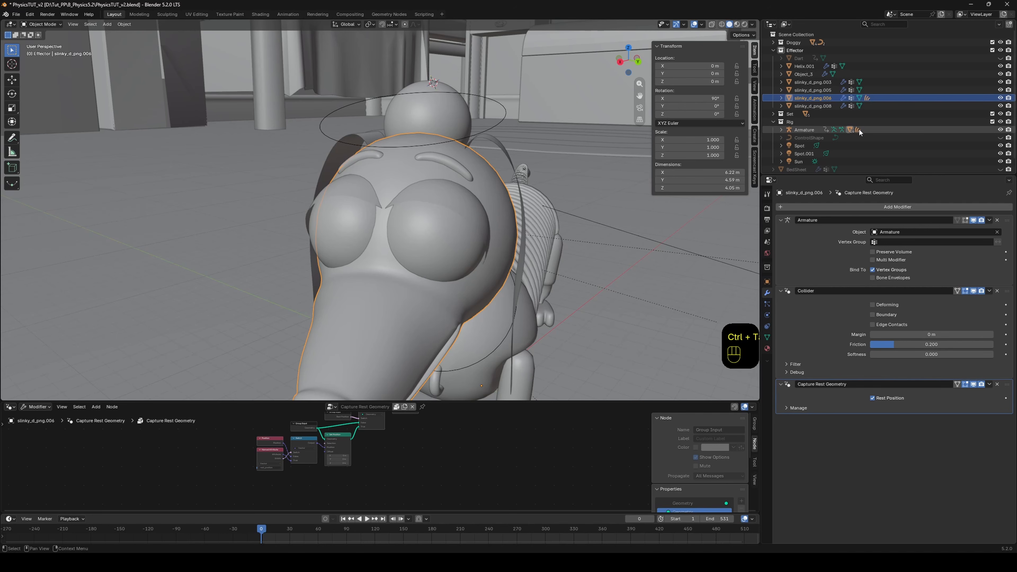
click(859, 131)
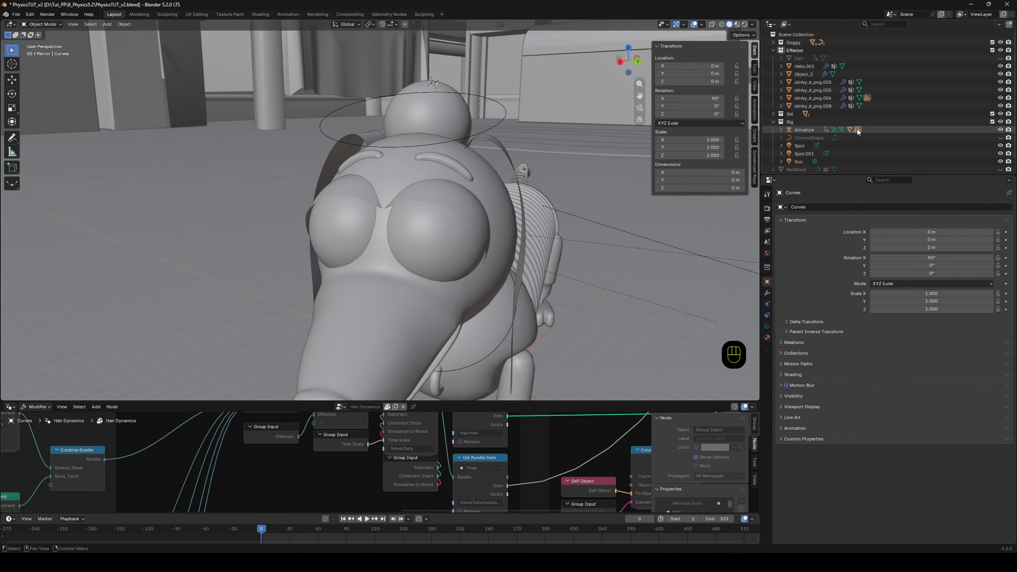
key(ctrl+Tab)
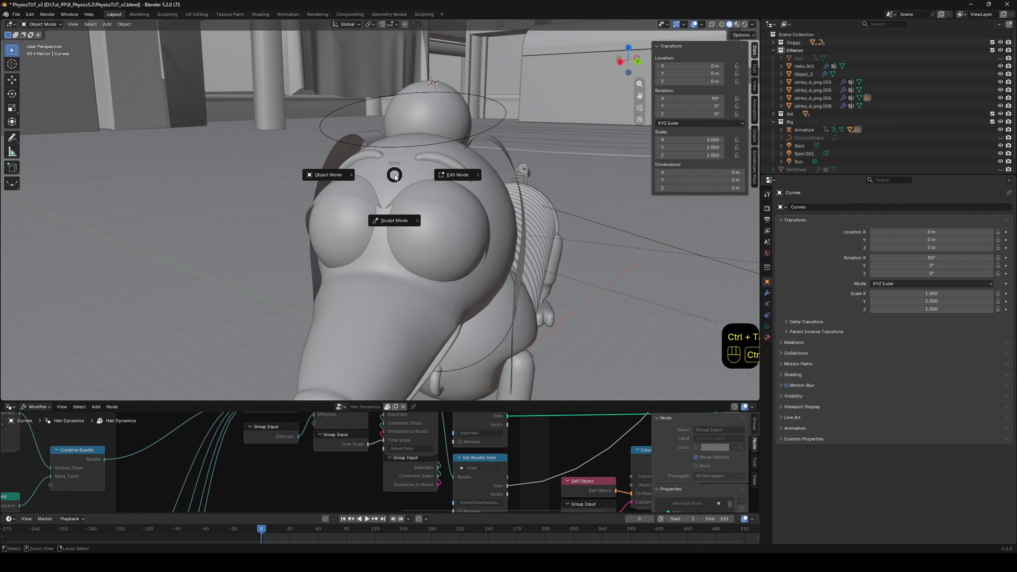
click(394, 214)
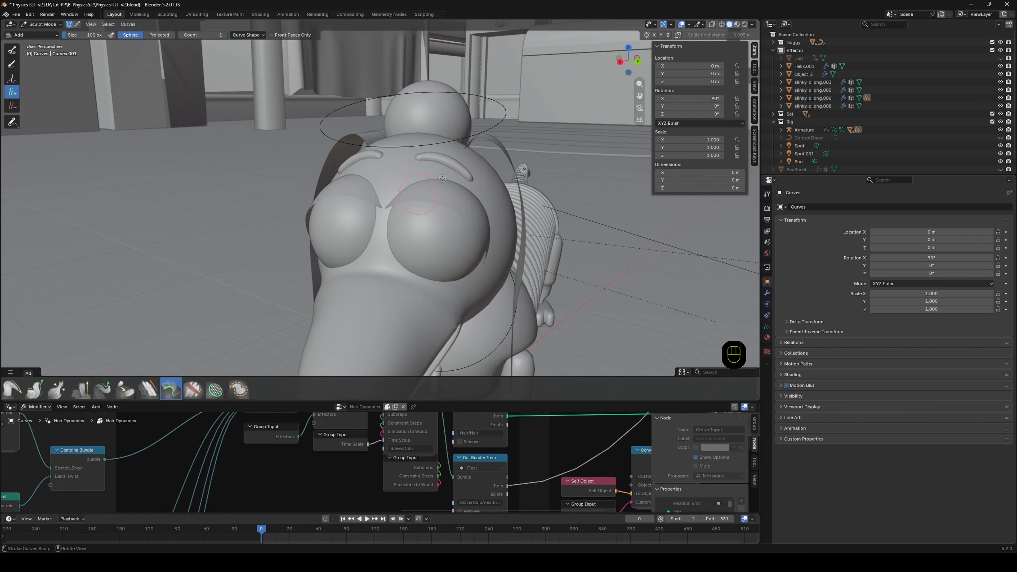
Add a tuft of hair strands on top of the dog's head with the Add brush and return to Object Mode.
middle_drag(245, 324, 428, 146)
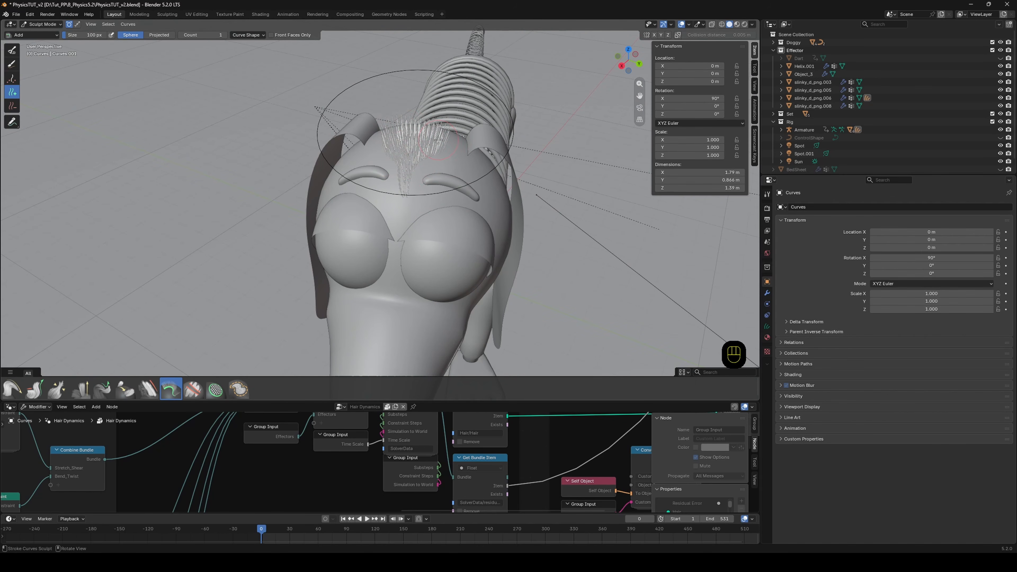
middle_drag(474, 168, 438, 139)
key(ctrl+Tab)
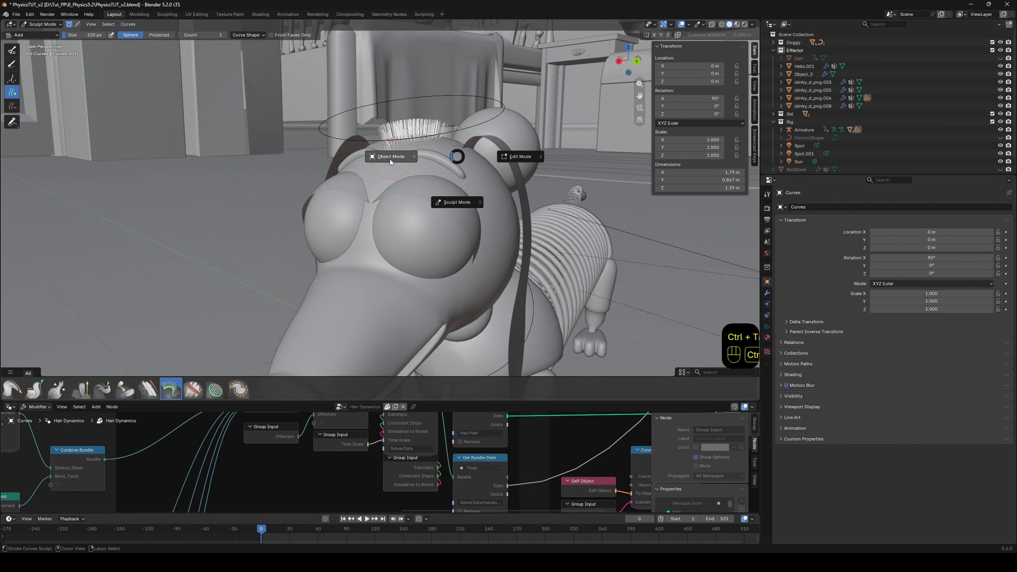
click(390, 159)
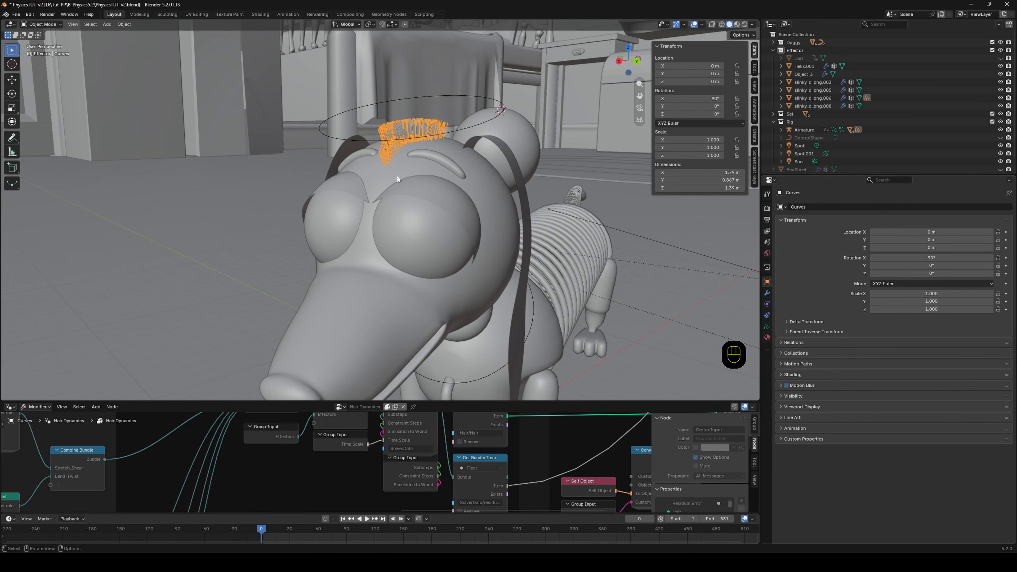
Add a Trim Hair Curves modifier to the hair tuft and set its Length Factor to 1.610.
click(388, 176)
click(767, 293)
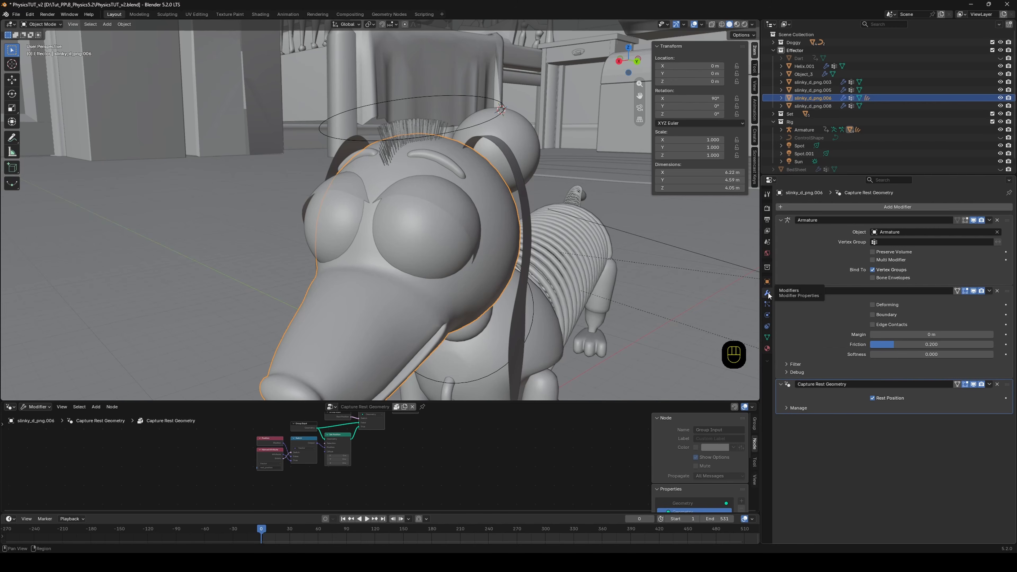
click(396, 128)
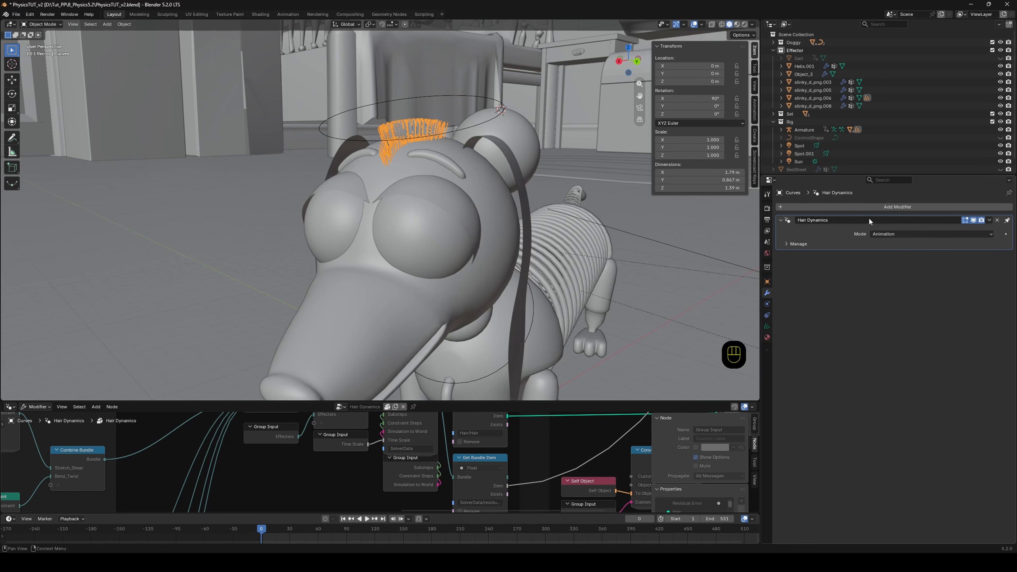
click(862, 207)
mouse_move(861, 208)
mouse_move(918, 210)
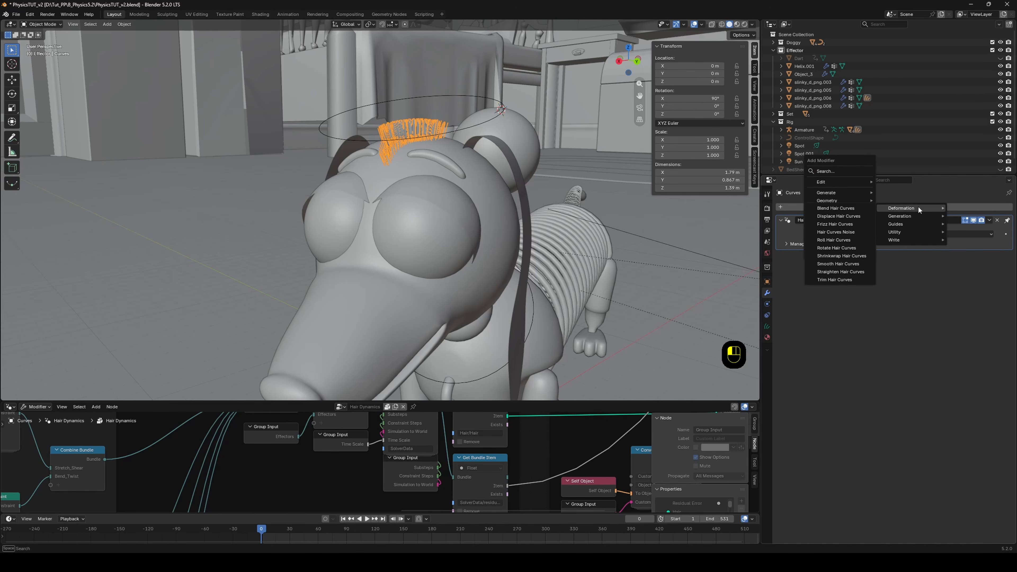
click(842, 280)
drag(932, 244, 965, 244)
mouse_move(554, 149)
middle_down()
mouse_move(618, 142)
mouse_move(560, 143)
middle_up()
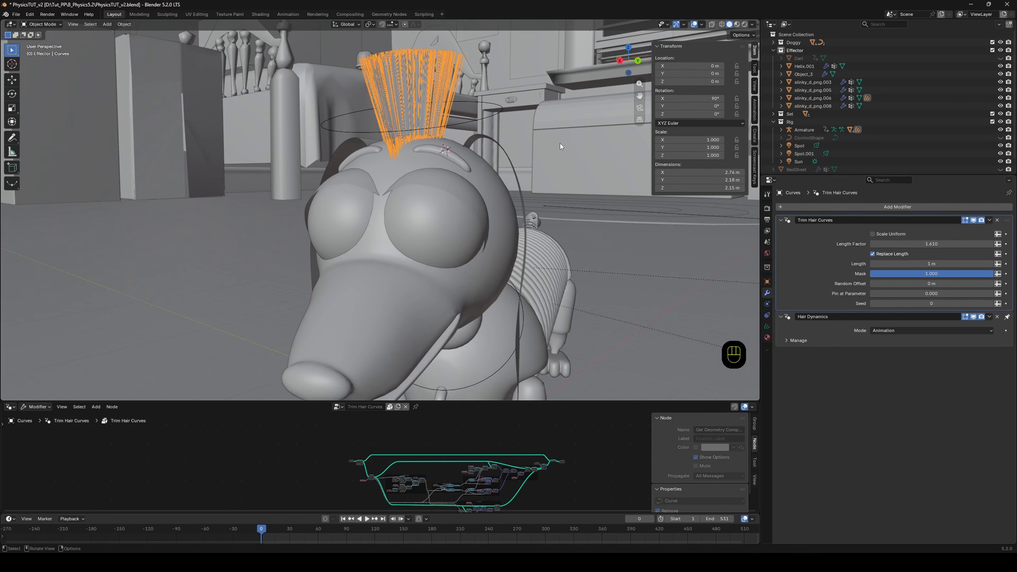
Add a Curl Hair Curves modifier to the hair and set its Factor to 0.150.
click(886, 207)
mouse_move(931, 198)
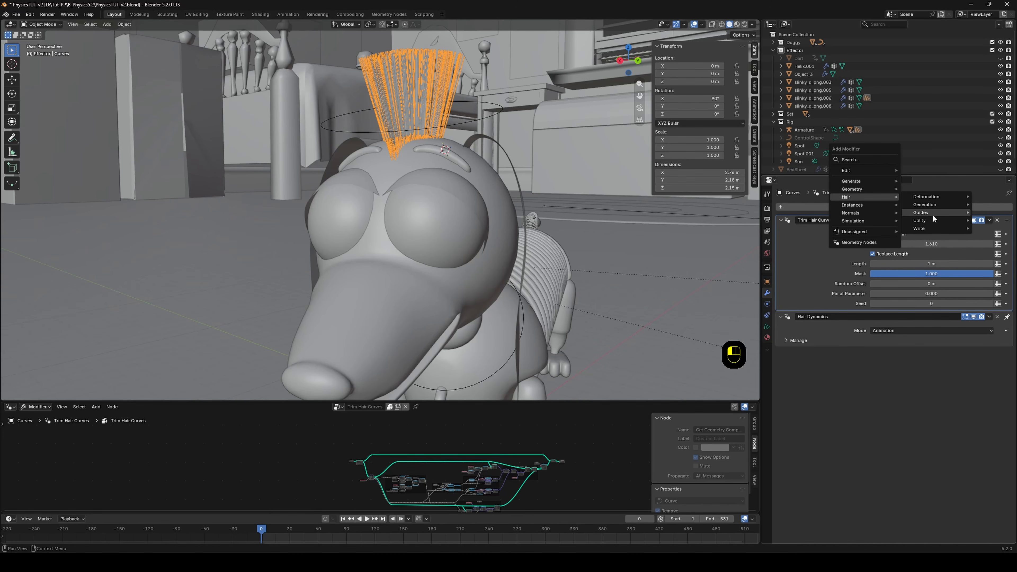
mouse_move(933, 217)
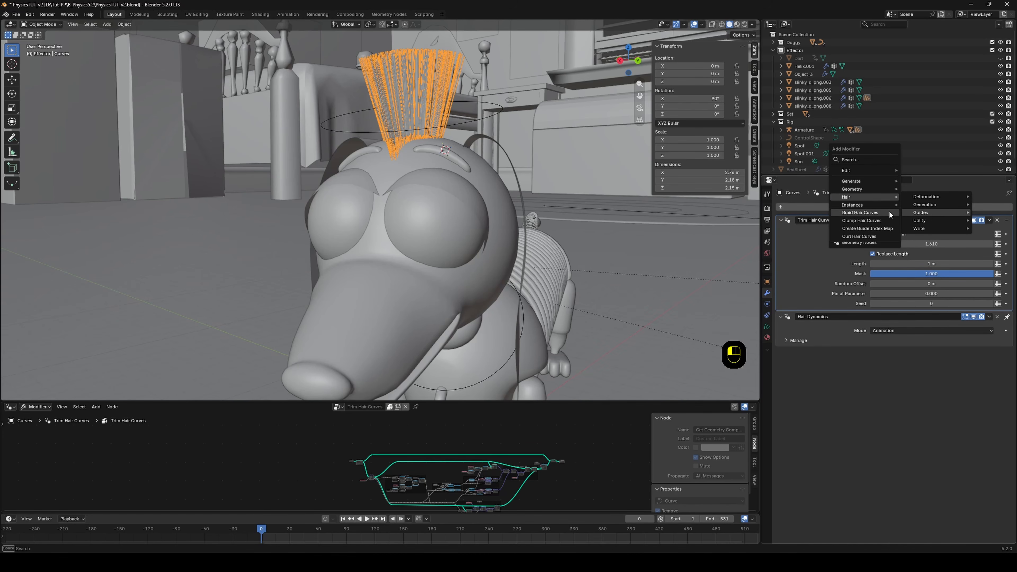
click(859, 237)
middle_drag(513, 166, 422, 204)
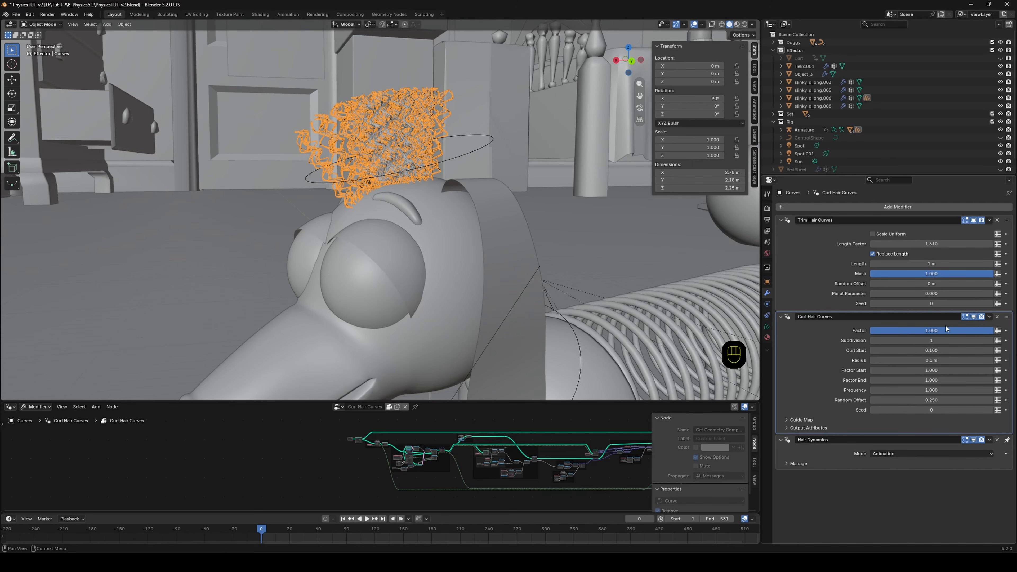
drag(925, 330, 833, 330)
middle_drag(509, 186, 611, 190)
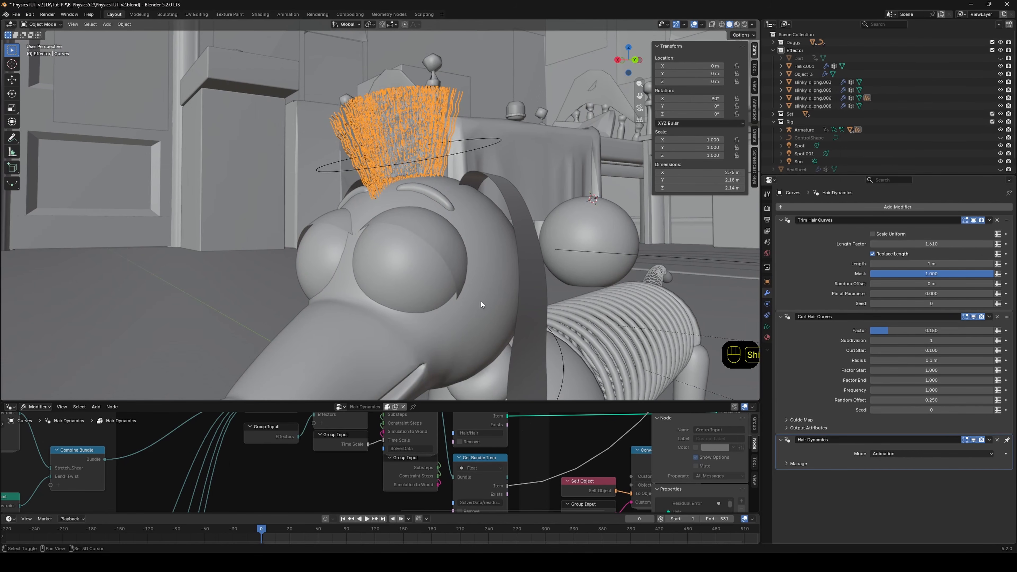
Set the Hair Dynamics modifier's mode to Physics (Experimental).
middle_drag(481, 301, 513, 245)
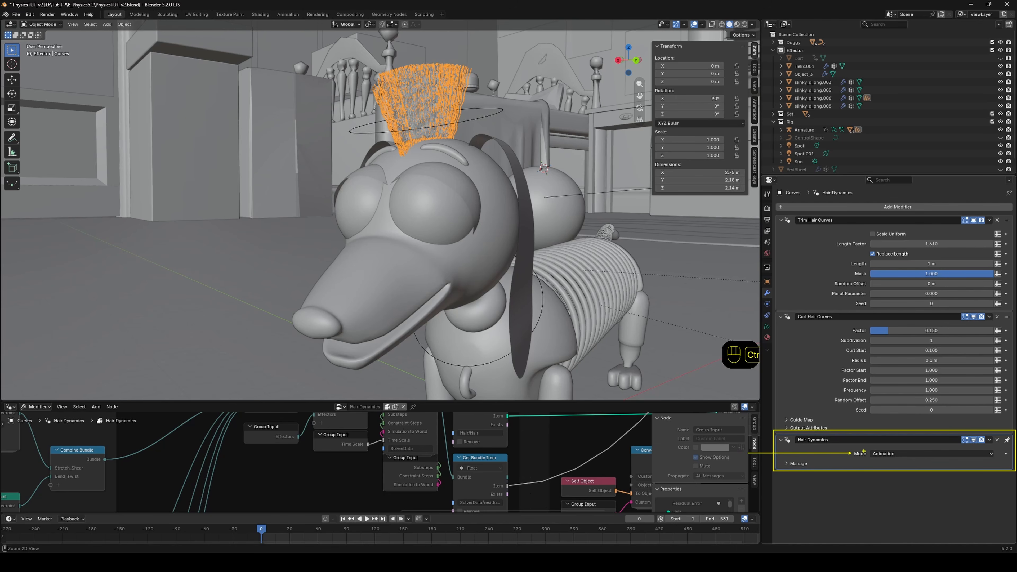
click(886, 455)
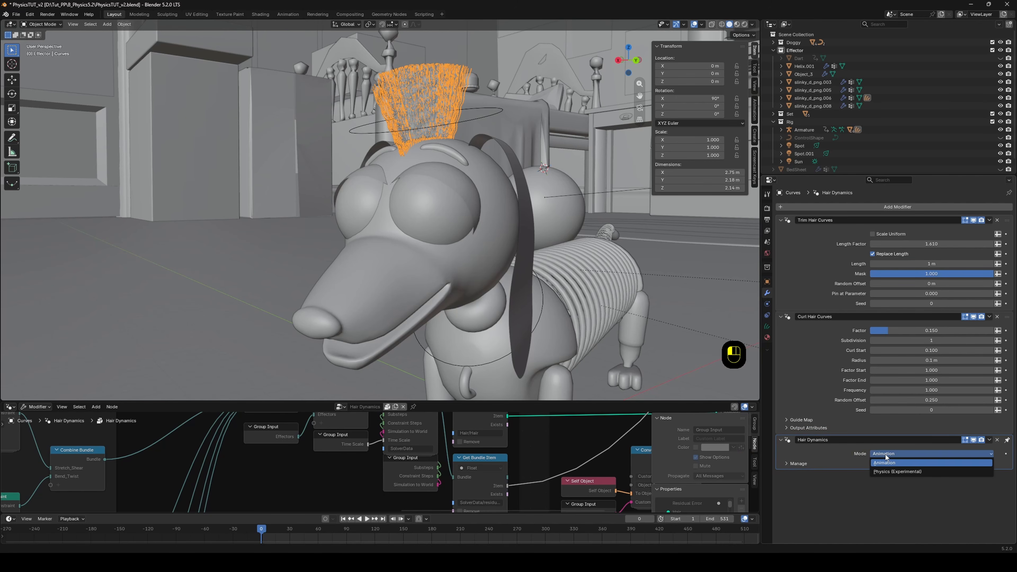
click(886, 472)
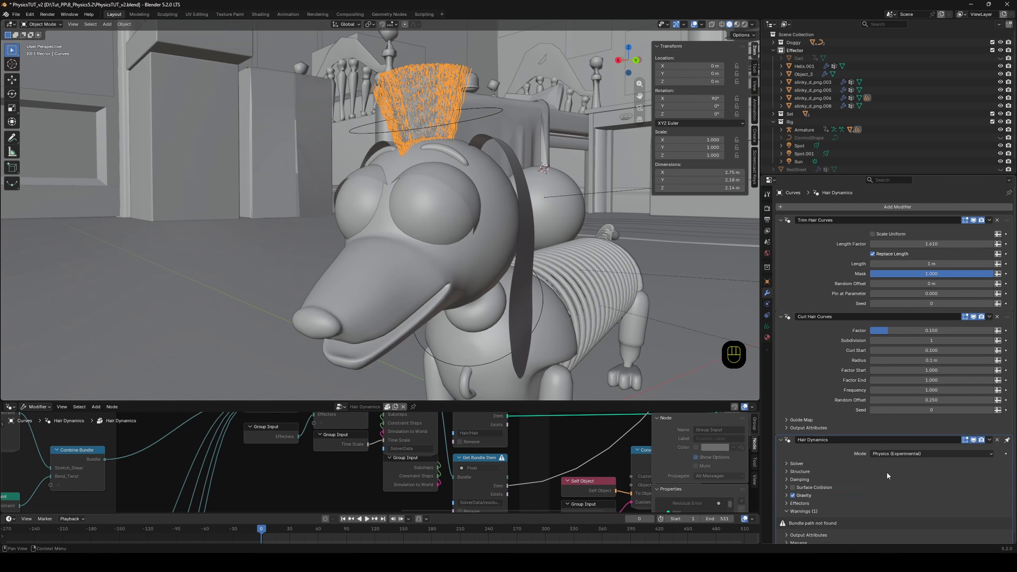
scroll(887, 471, down, 1)
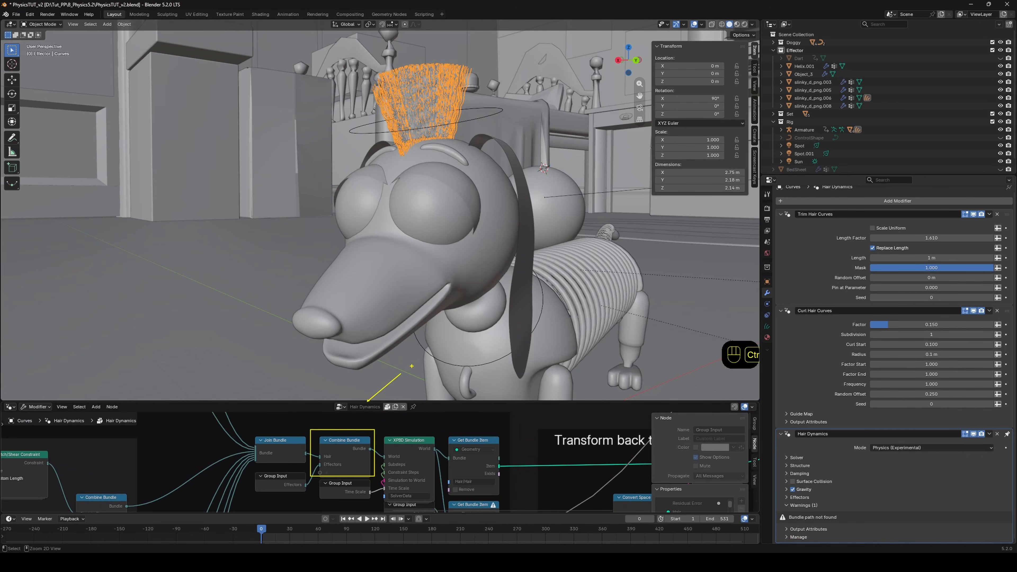
Play the hair simulation, replay it from near the start of the timeline and watch the hair from several angles.
key(space)
middle_drag(486, 291, 464, 289)
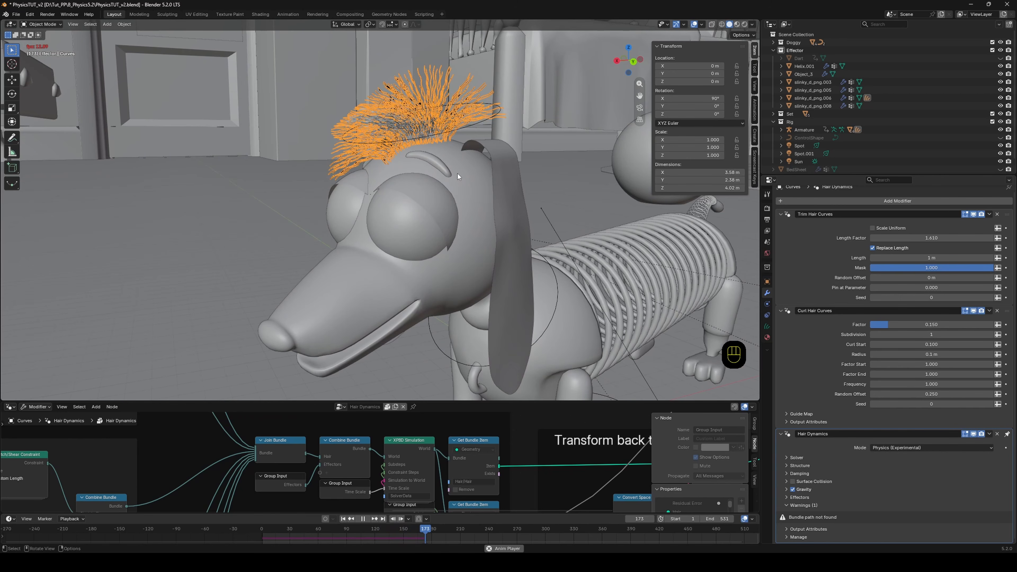
key(space)
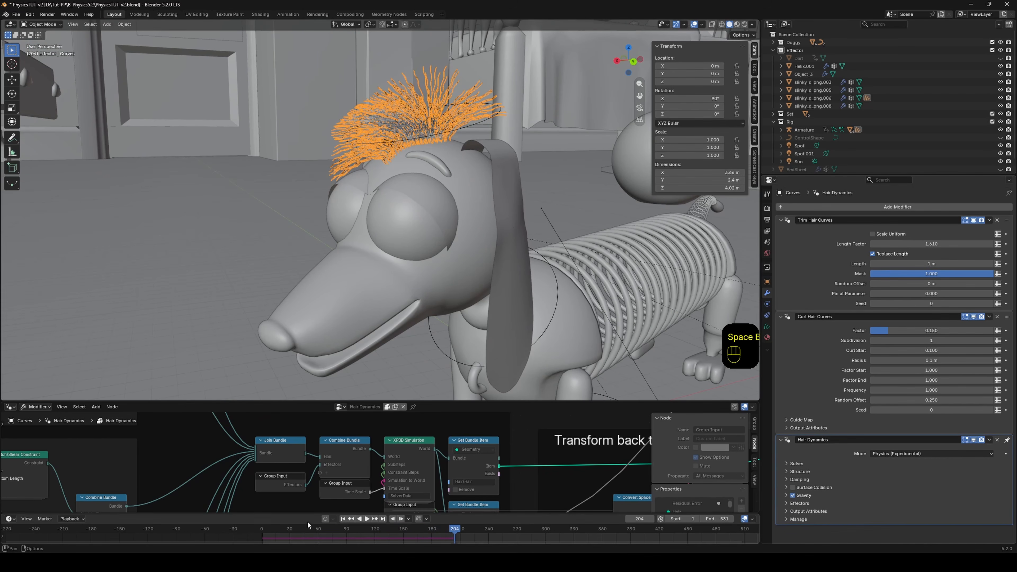
drag(271, 529, 267, 530)
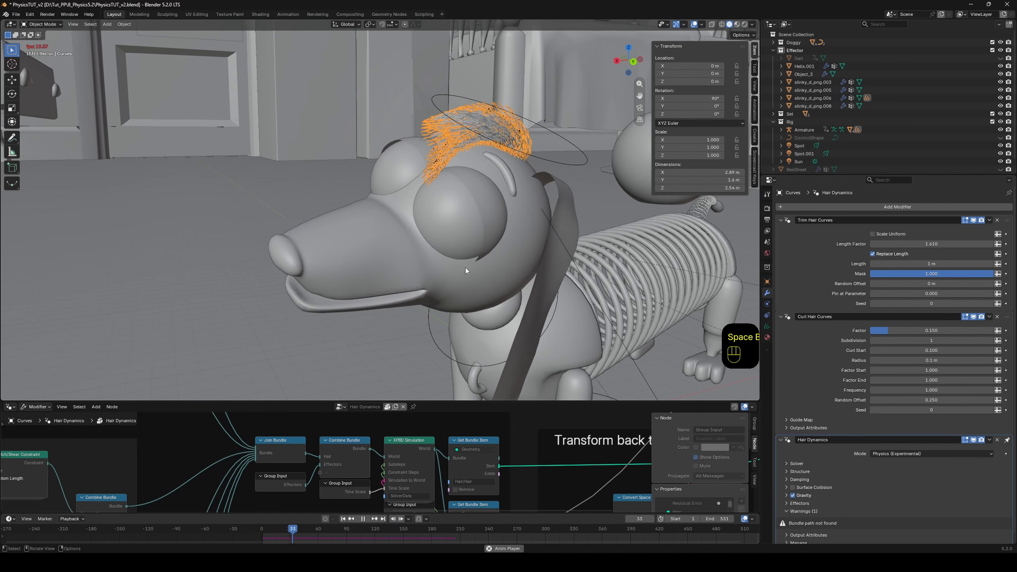
mouse_move(466, 268)
middle_down()
mouse_move(510, 280)
mouse_move(453, 273)
middle_up()
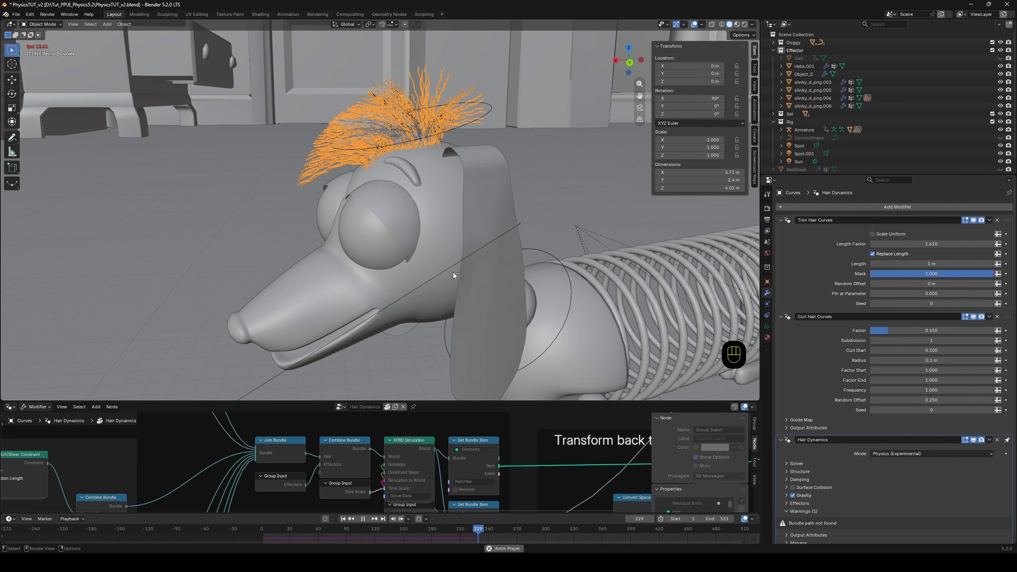
mouse_move(440, 287)
middle_down()
mouse_move(522, 281)
mouse_move(452, 278)
middle_up()
key(space)
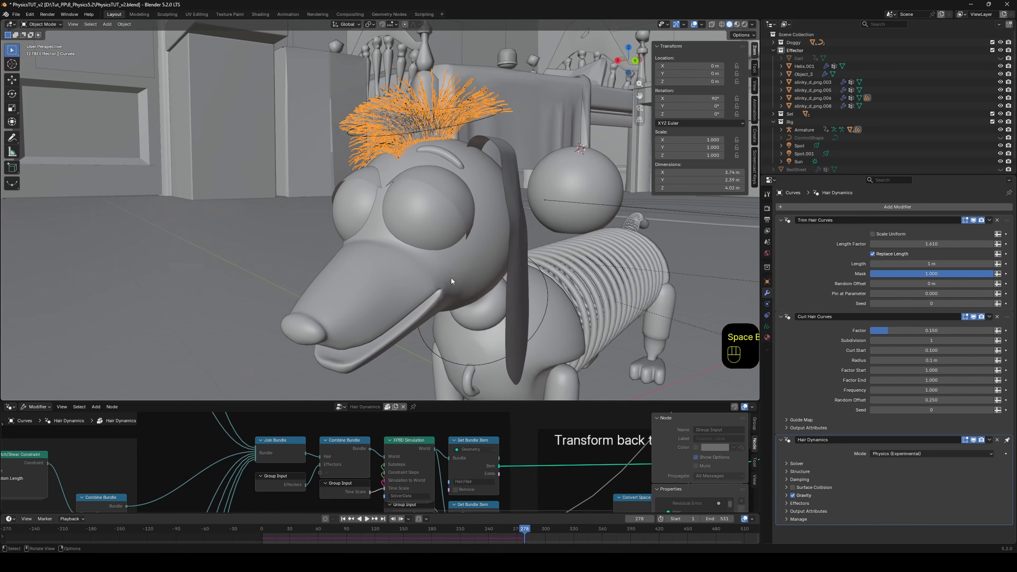